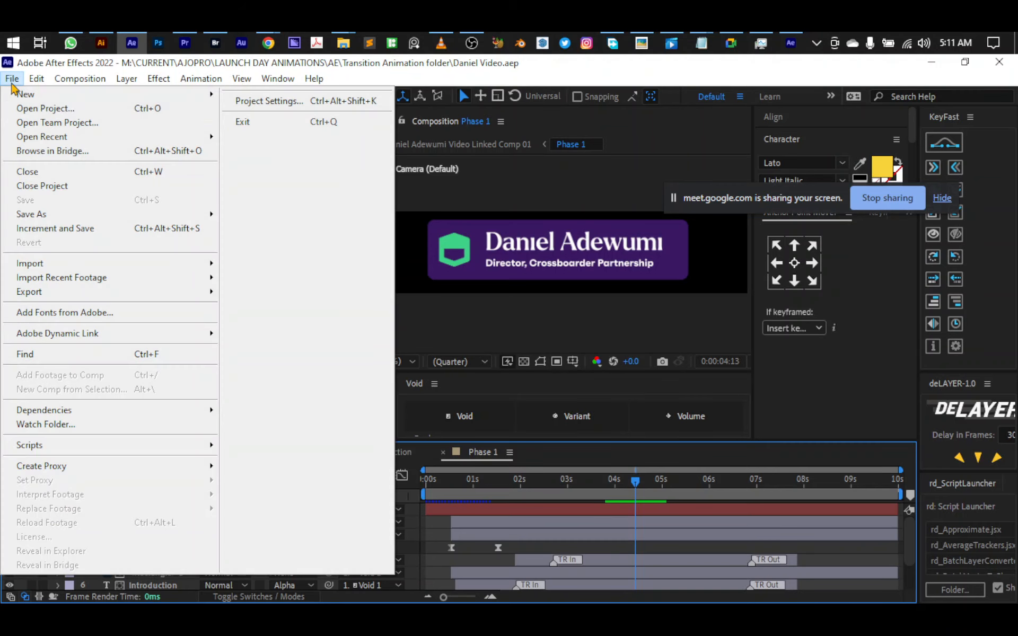
Create a new composition named TEST with a frame size of 1920 x 1080 px.
mouse_move(144, 96)
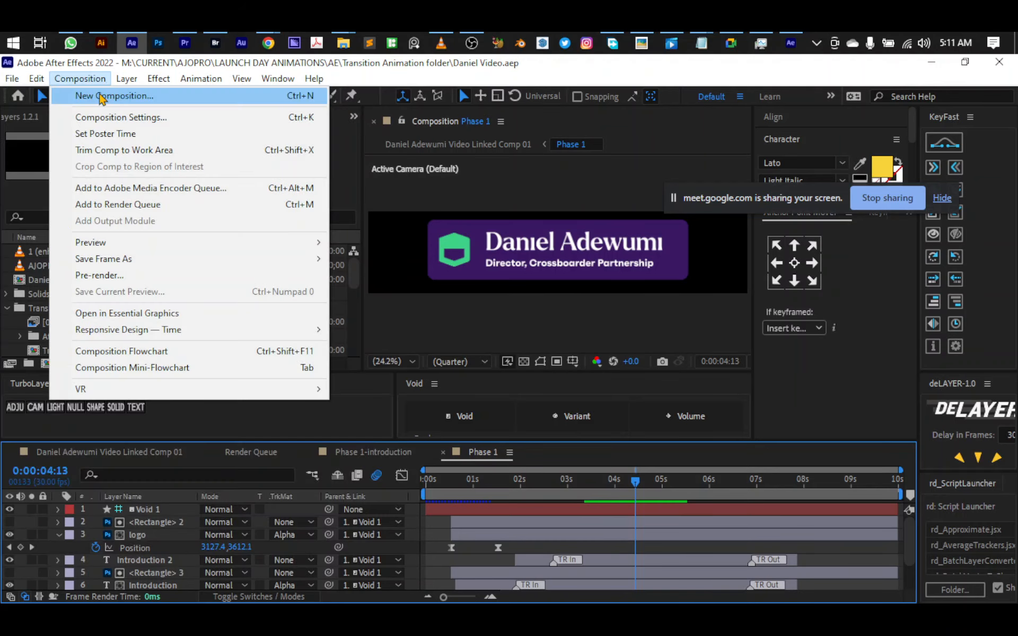
left_click(100, 95)
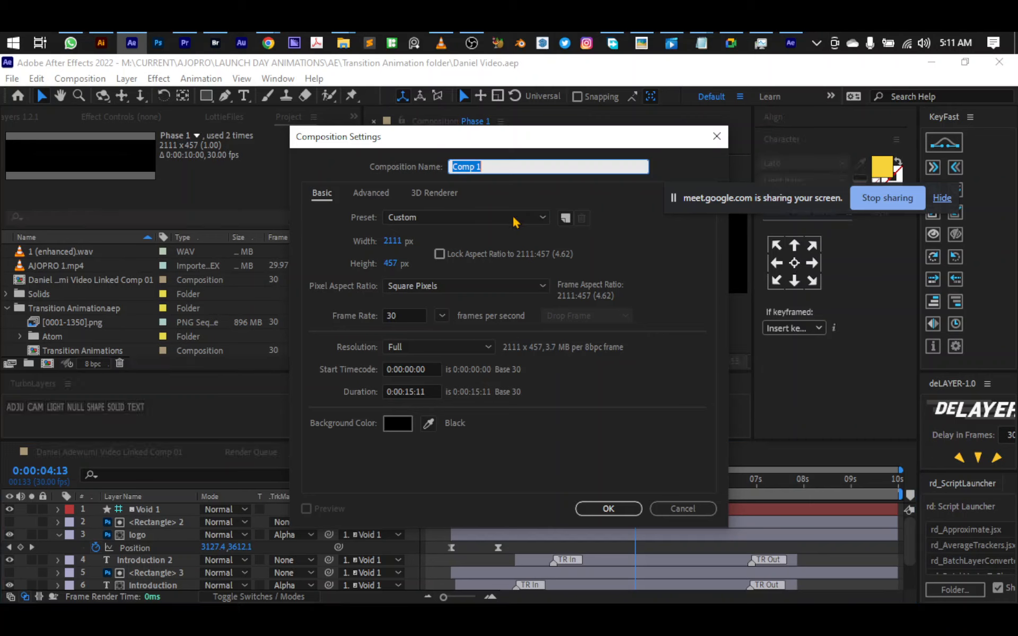
type("TEST")
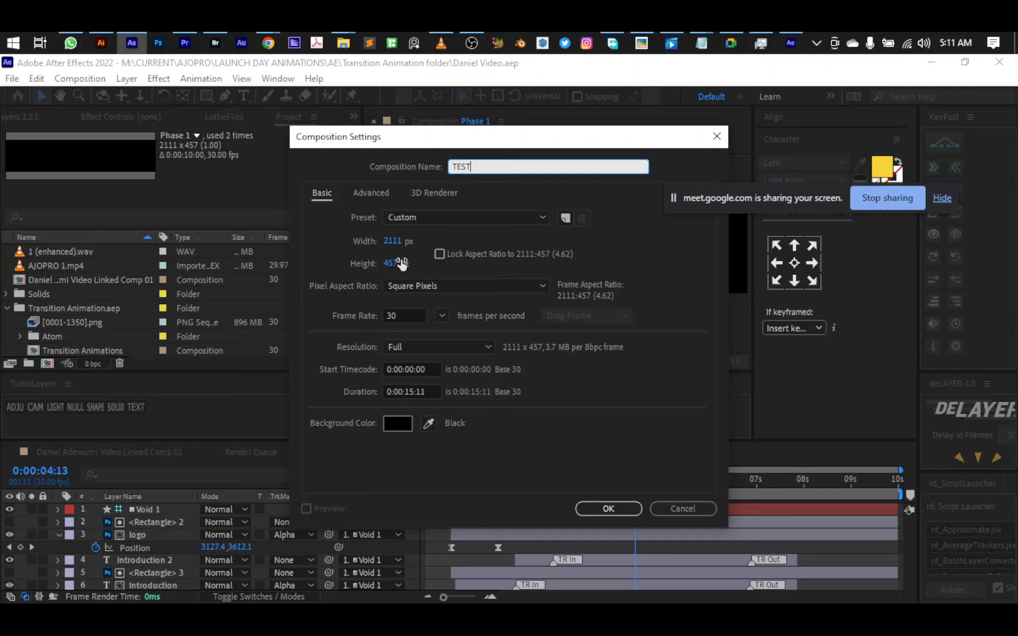
left_click(393, 240)
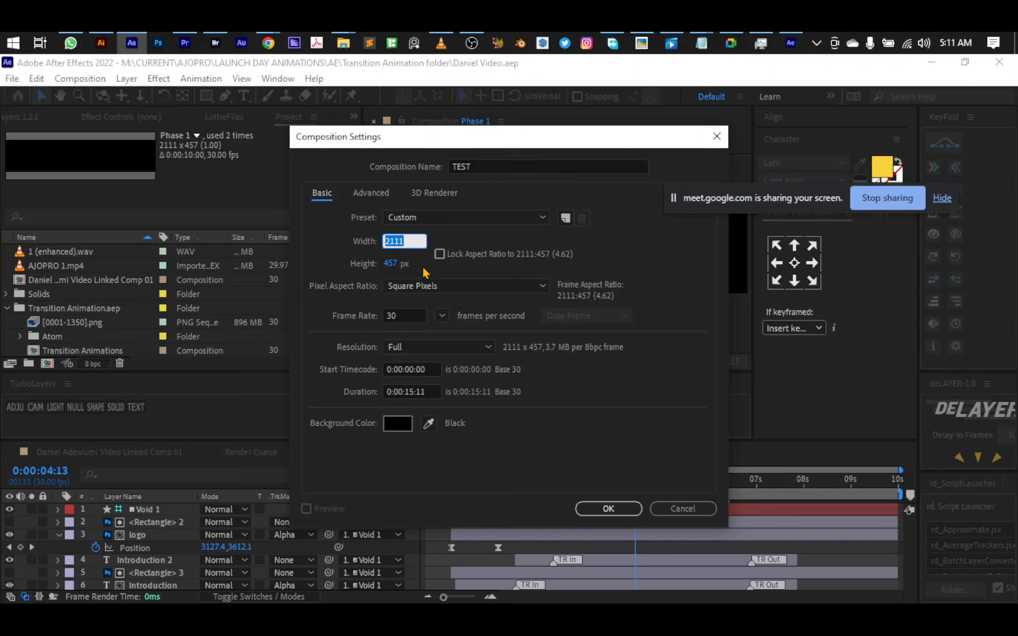
type("1920")
left_click(388, 263)
type("1")
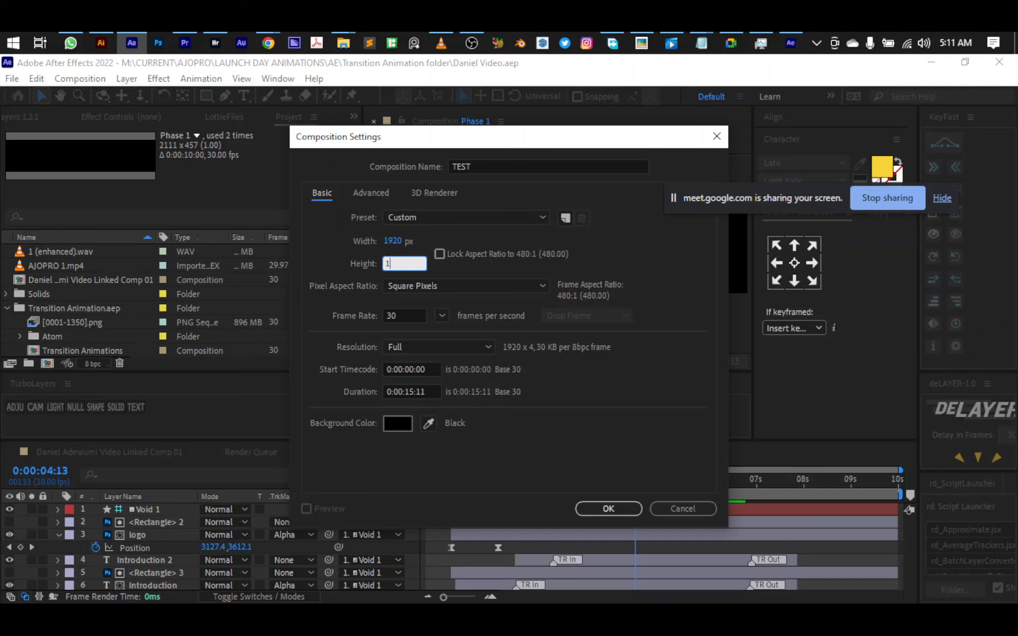
type("080")
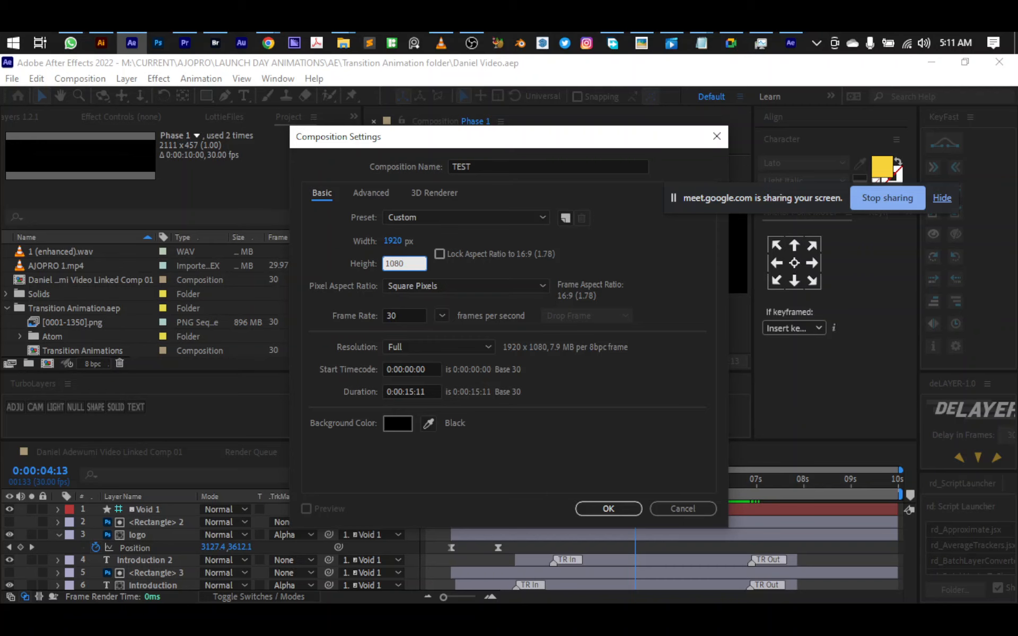
key("Return")
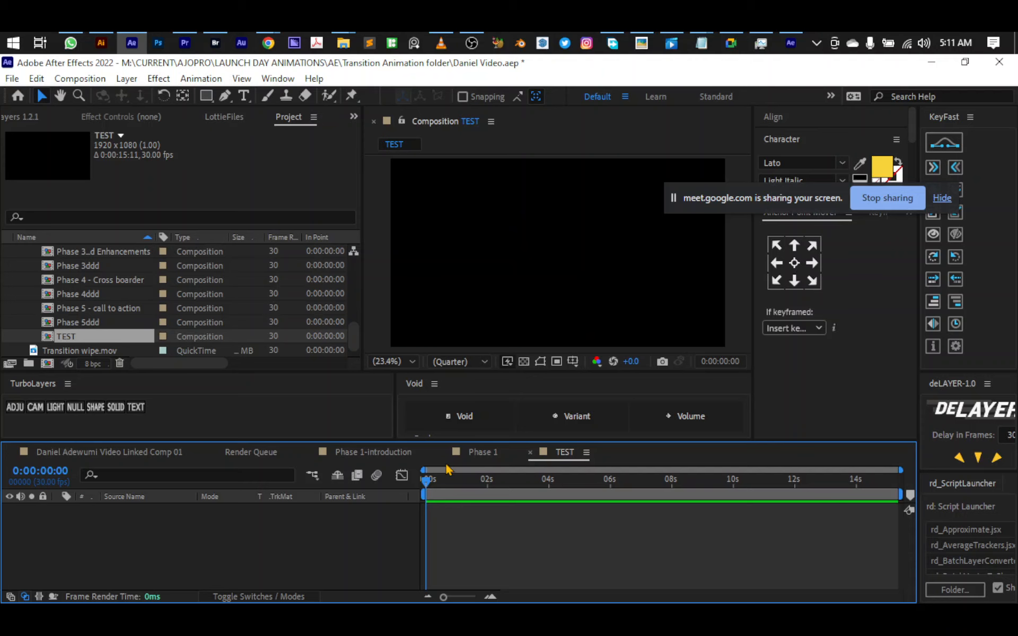
Add the purple rectangle Photoshop item from the Transition Animations Layers folder to the TEST composition and play a short preview.
left_click(481, 452)
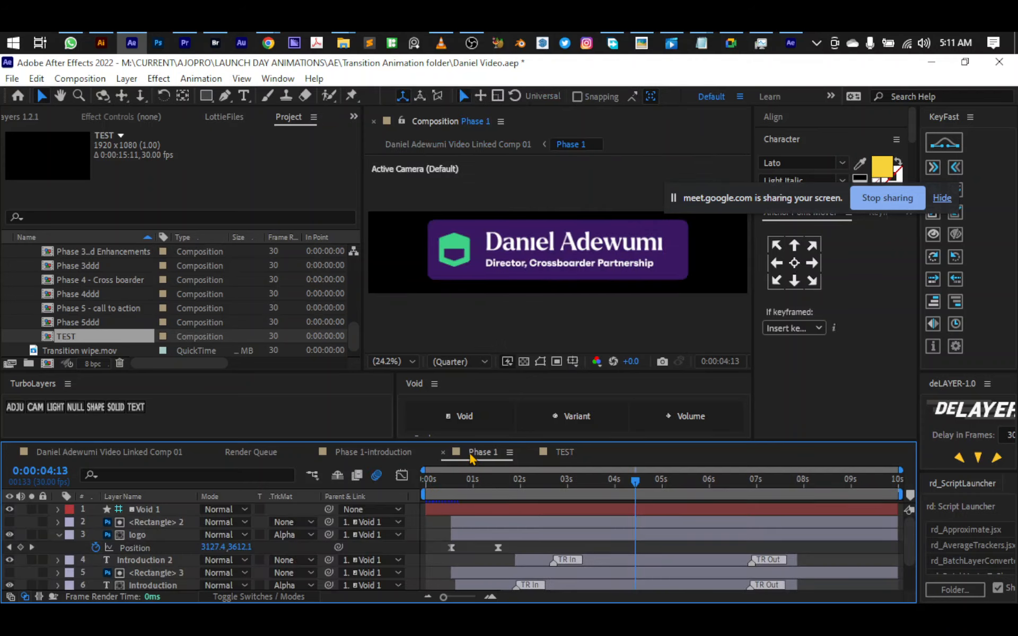
scroll(111, 297, "up", 5)
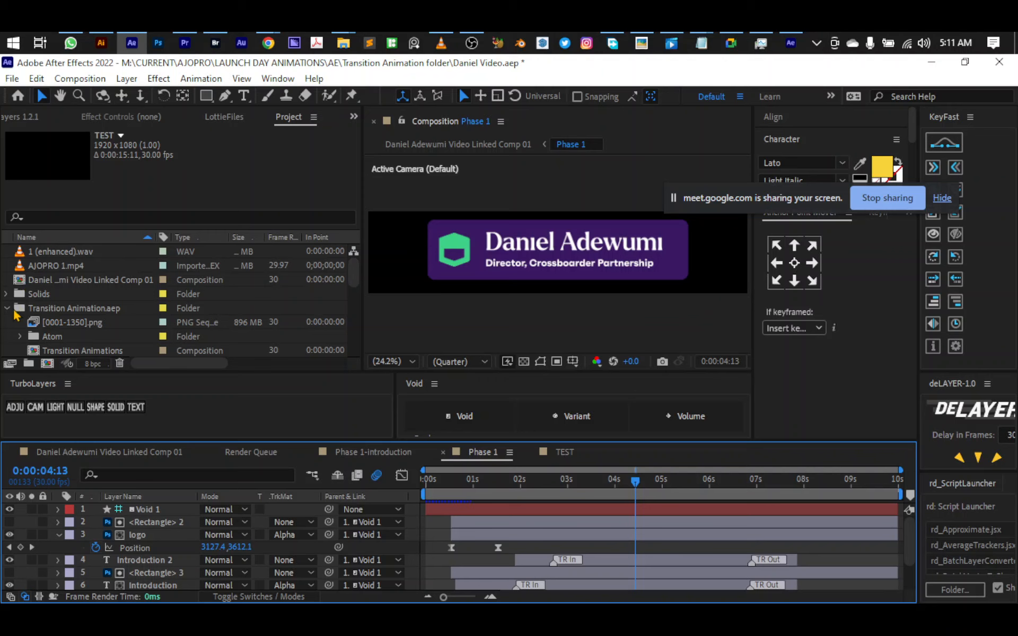
scroll(46, 322, "down", 3)
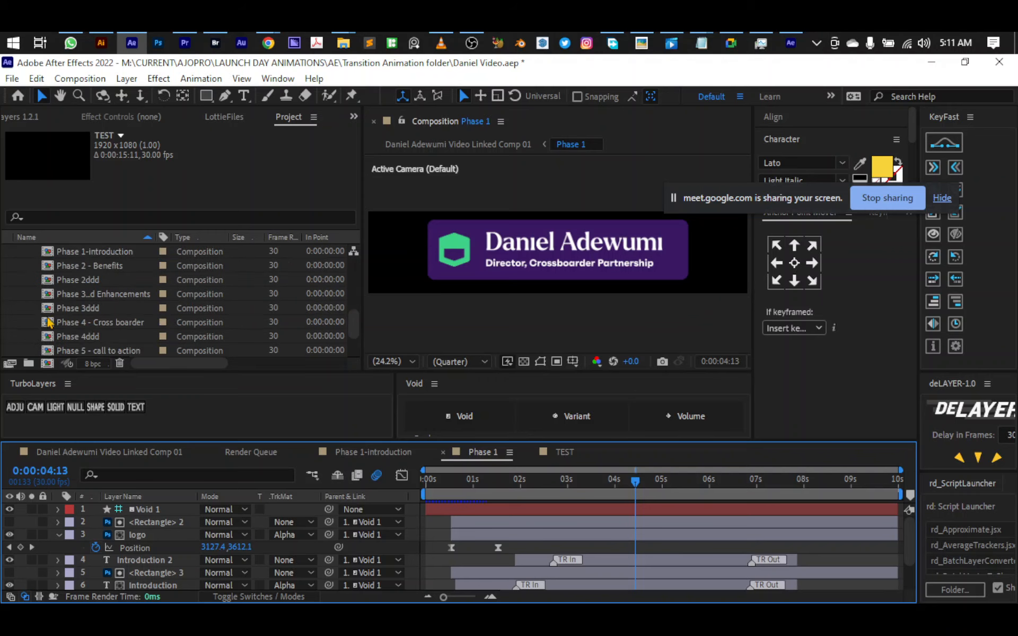
scroll(50, 315, "up", 2)
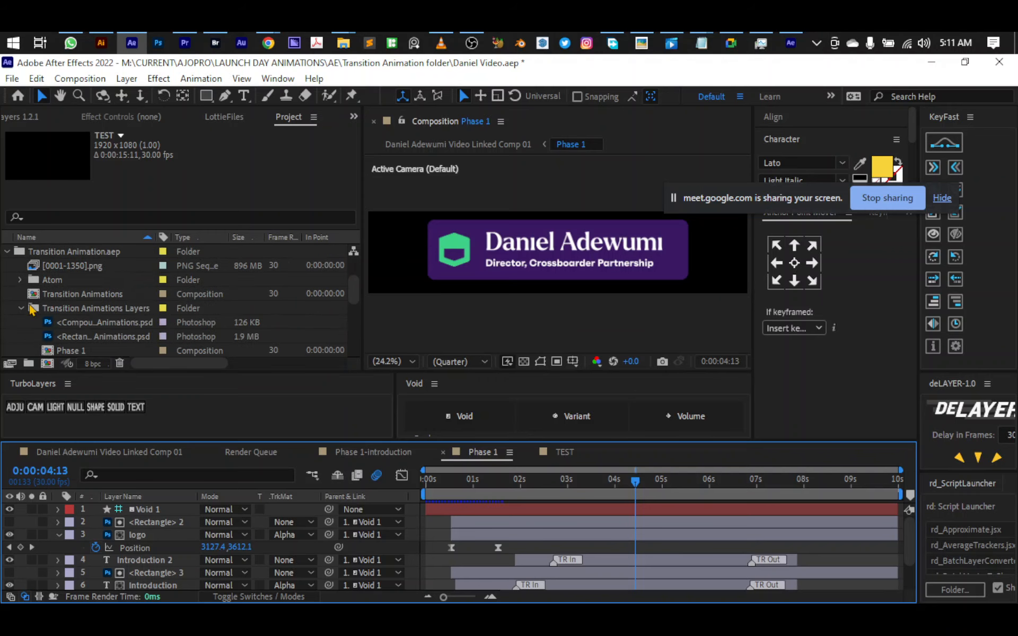
scroll(50, 308, "down", 2)
left_click(75, 281)
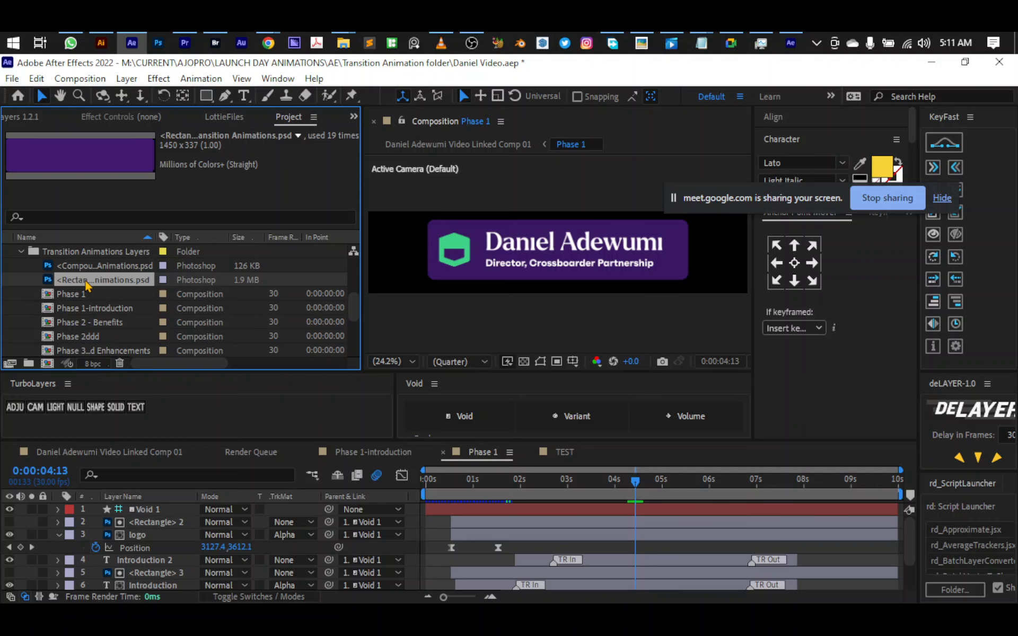
left_click(565, 454)
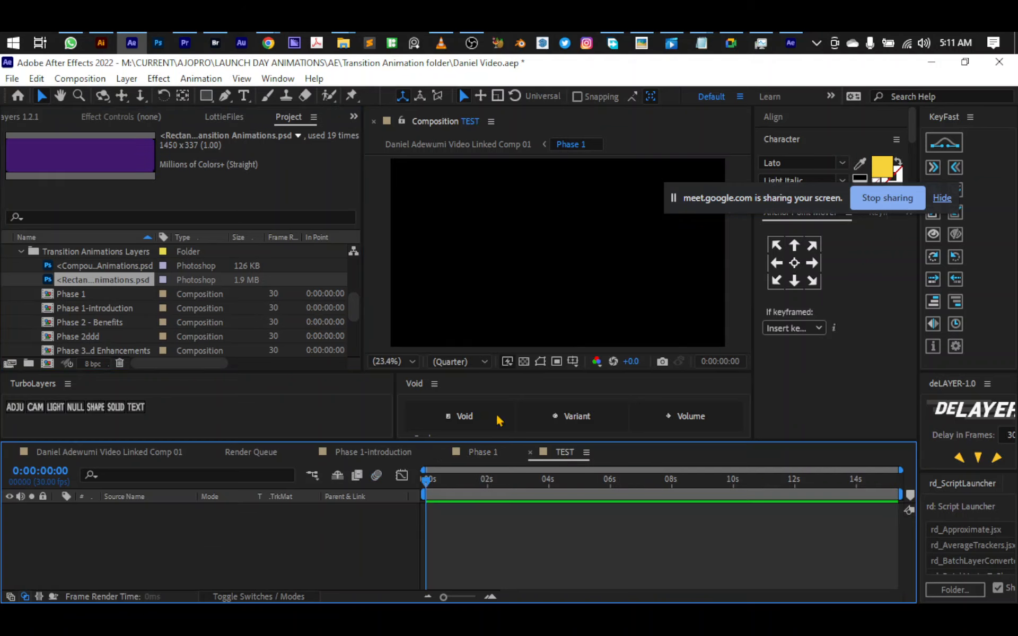
left_click_drag(79, 286, 238, 543)
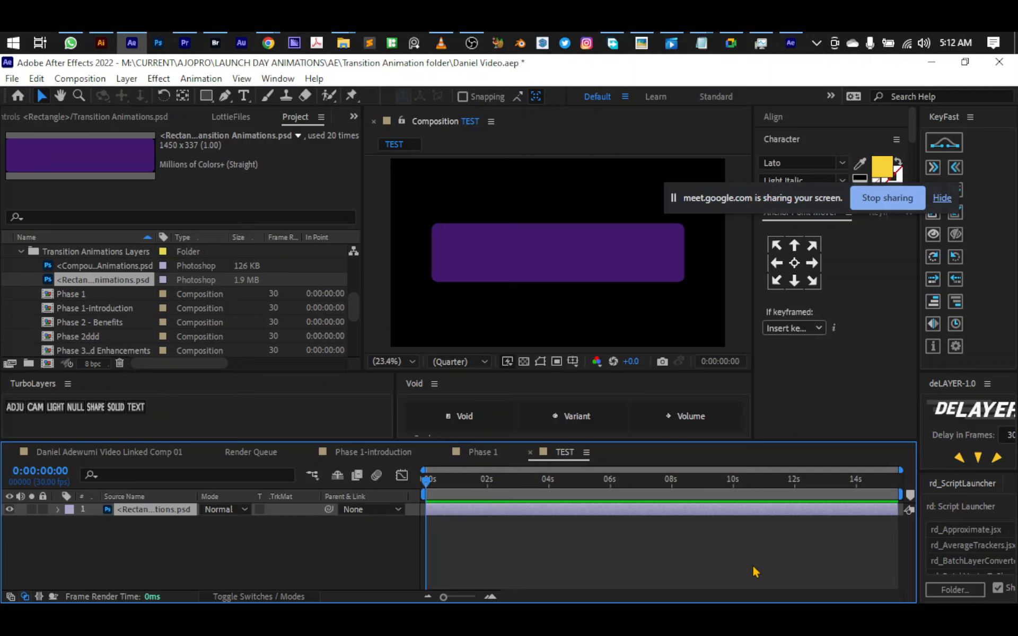
key("space")
key("space")
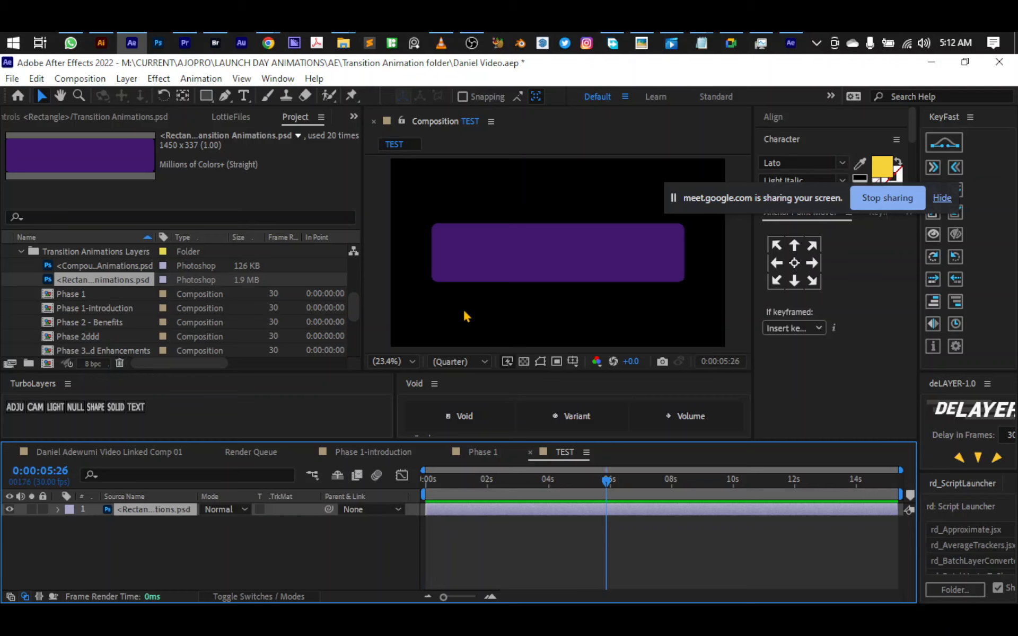
Change the TEST composition's background colour to white.
key("ctrl+k")
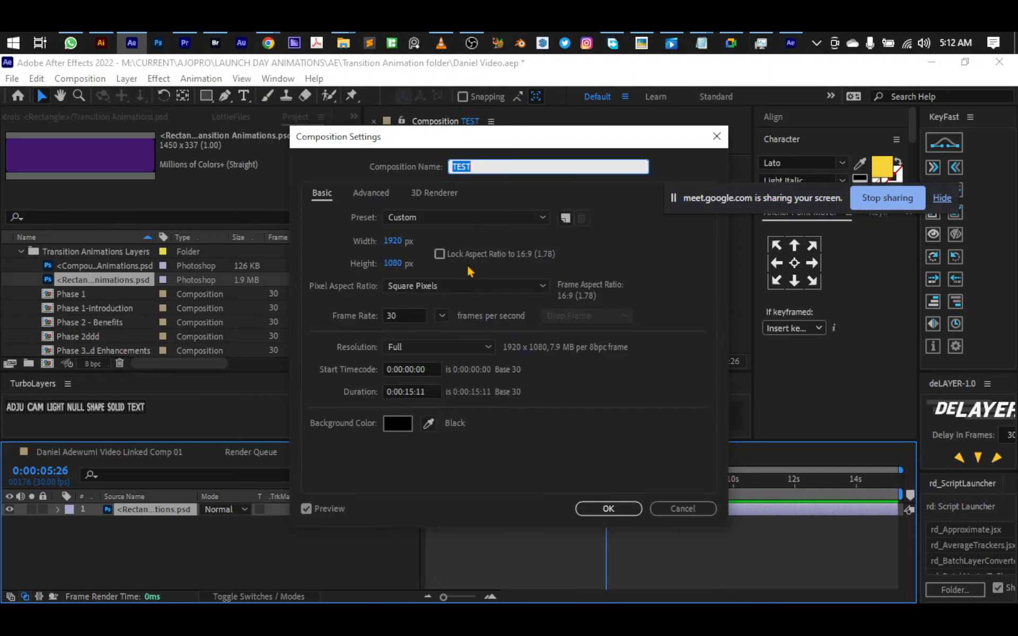
left_click(397, 423)
left_click_drag(387, 425, 330, 340)
left_click(643, 354)
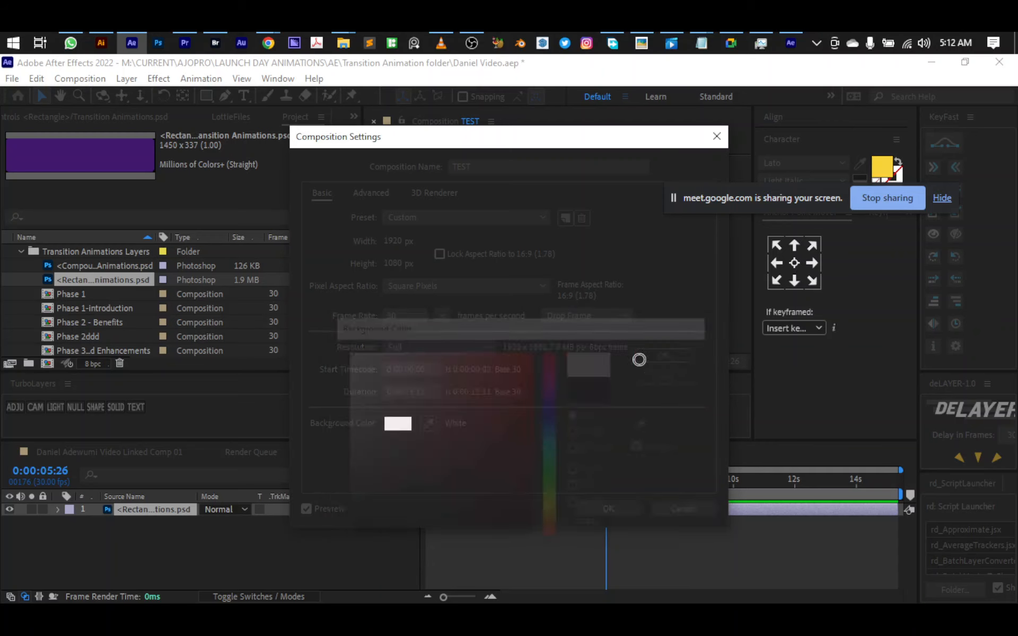
left_click(598, 509)
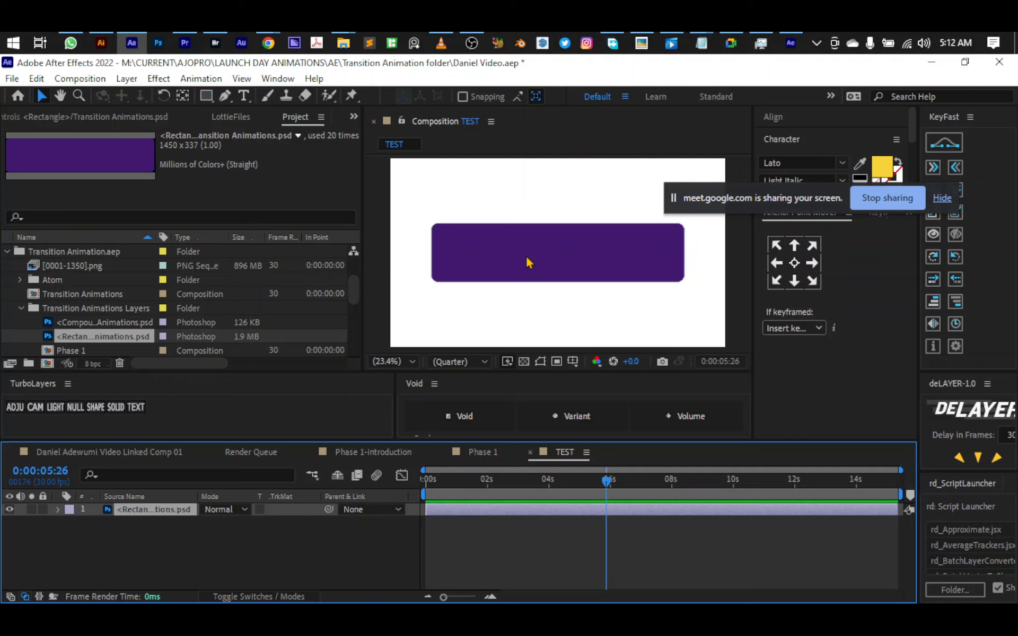
Open Animation Composer 3 and show the Transitions - 2D Layer folder of the Starter Presets.
left_click(354, 119)
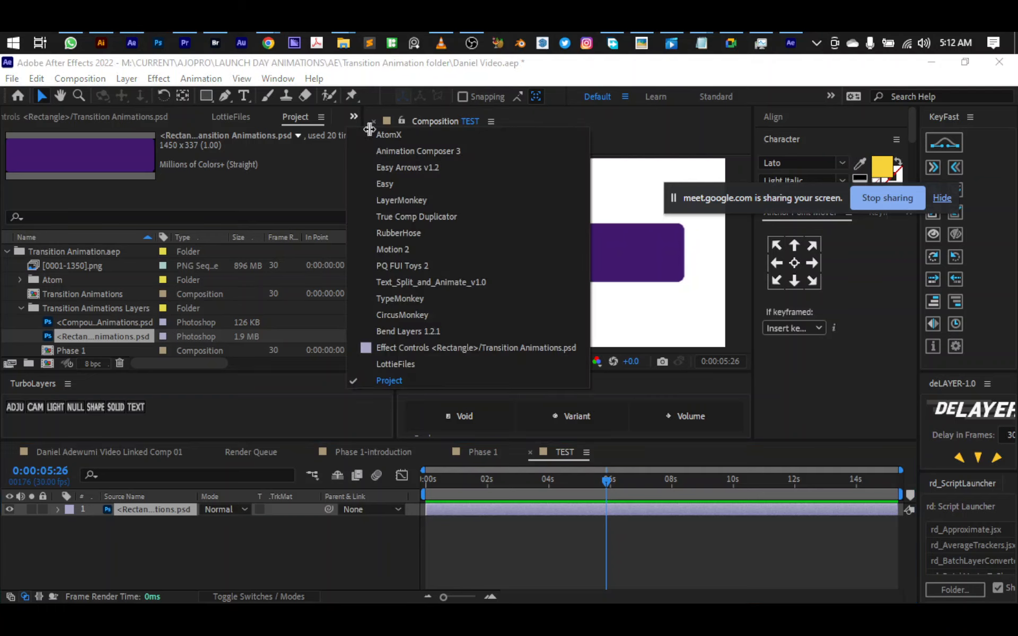
left_click(399, 149)
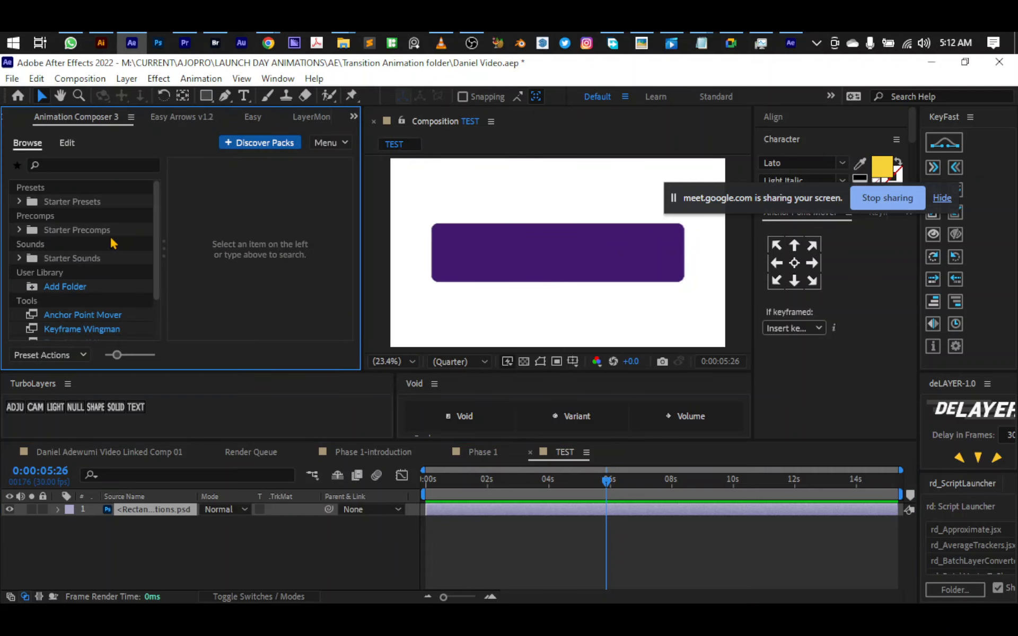
left_click(20, 230)
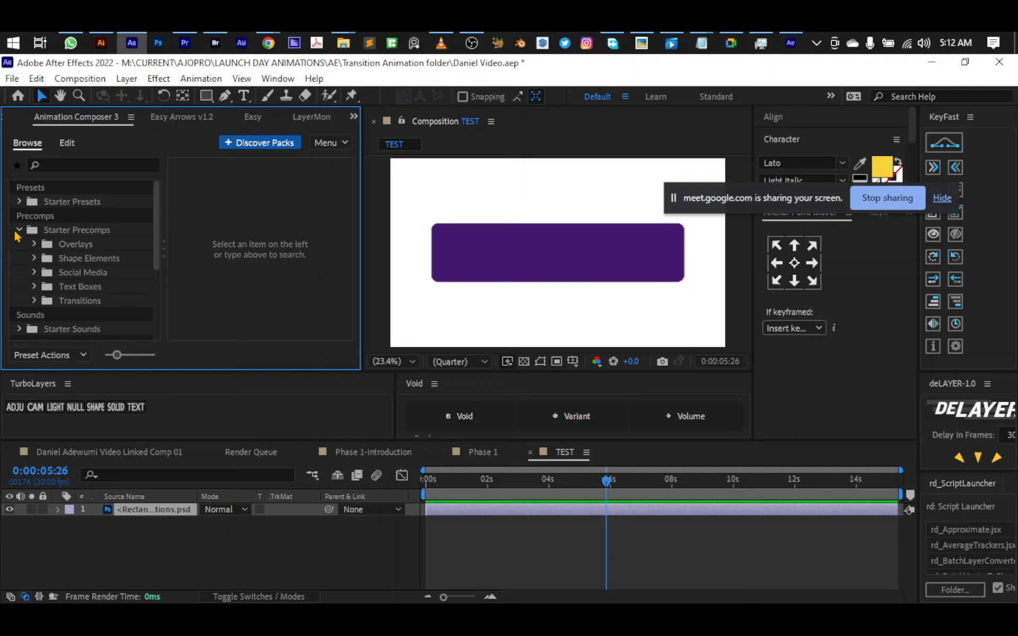
left_click(20, 230)
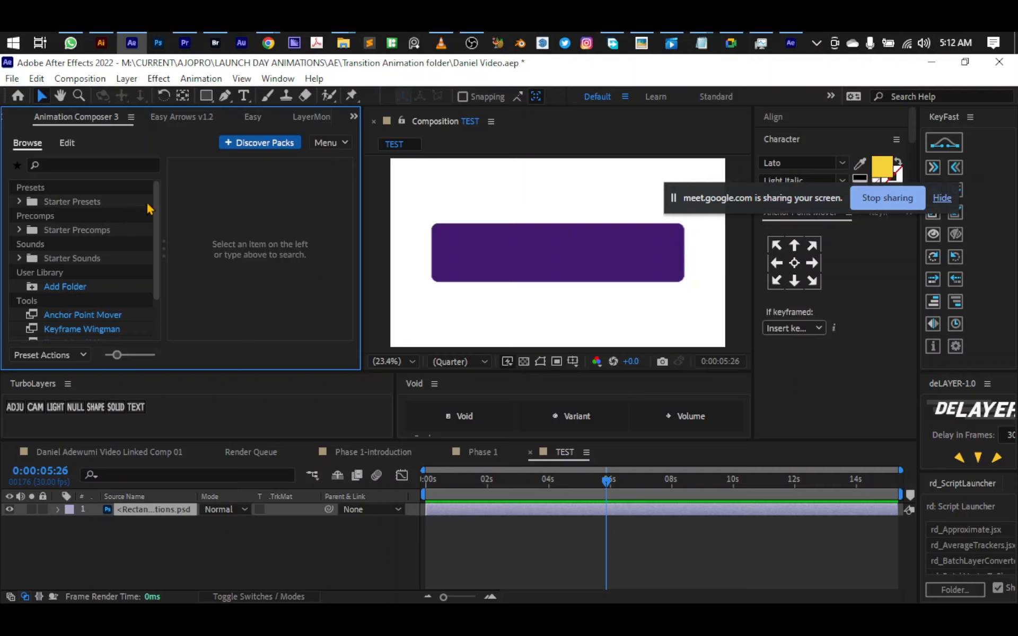
mouse_move(156, 205)
left_mouse_down()
mouse_move(155, 227)
mouse_move(152, 188)
left_mouse_up()
left_click(20, 202)
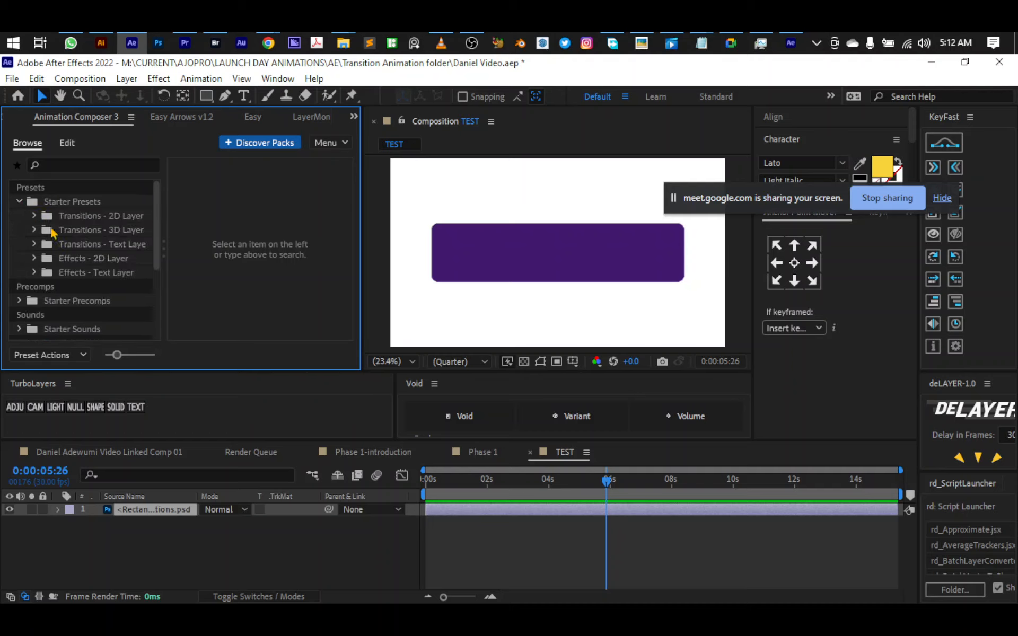
left_click(80, 220)
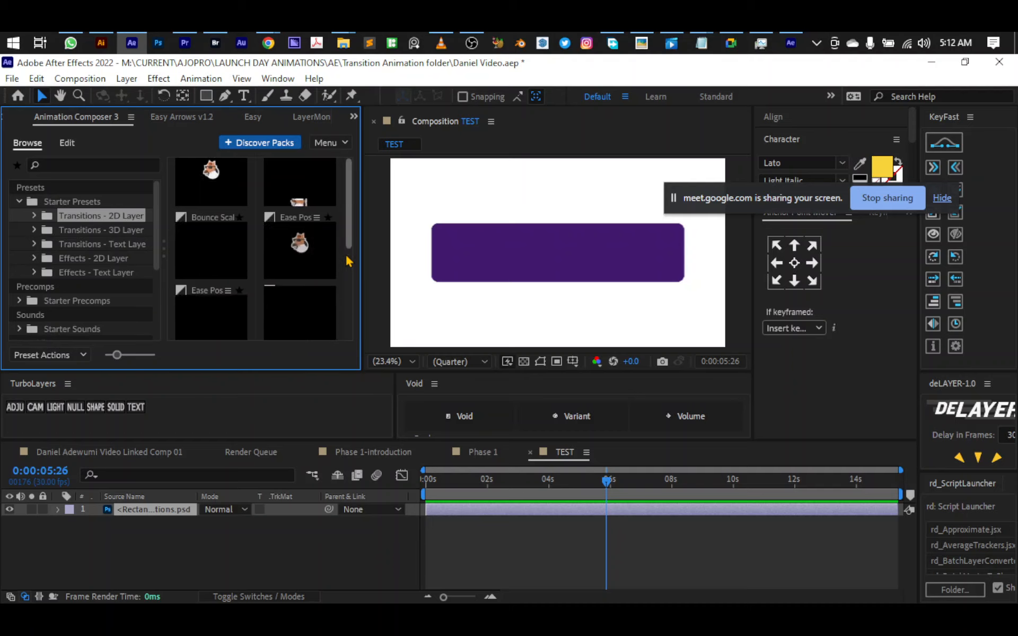
Examine the Overshoot transition presets for 2D layers, including their Bottom, Left, Right and Top variants.
left_click_drag(349, 245, 341, 345)
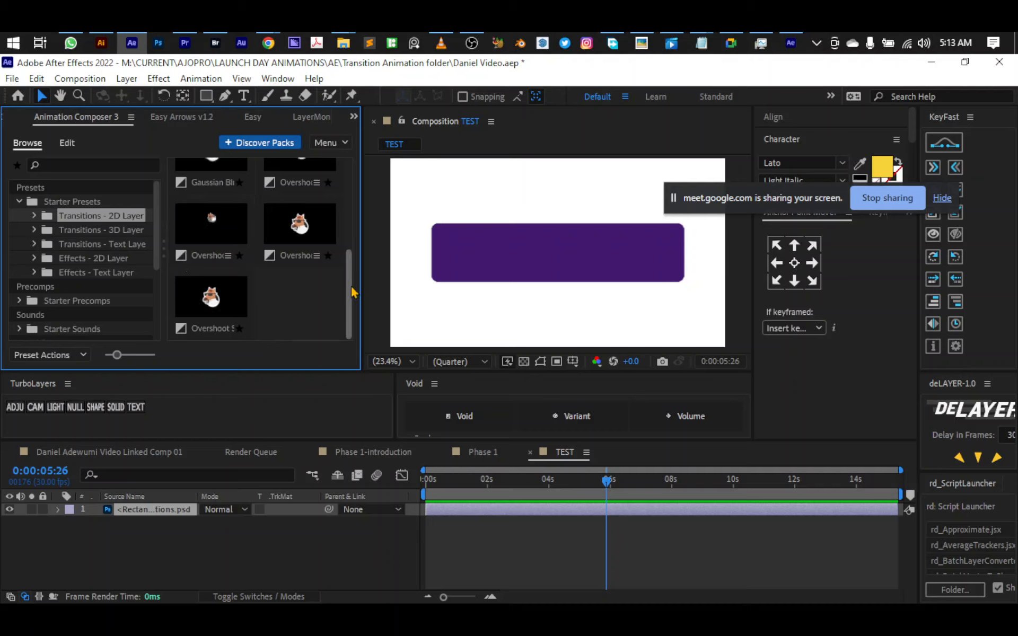
left_click_drag(355, 291, 352, 276)
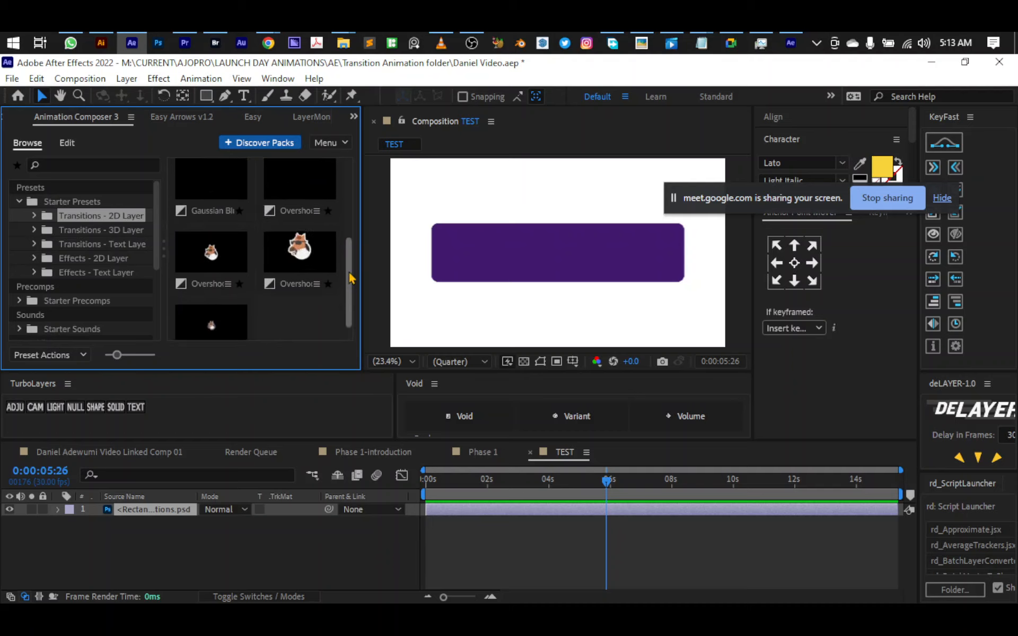
left_click(305, 199)
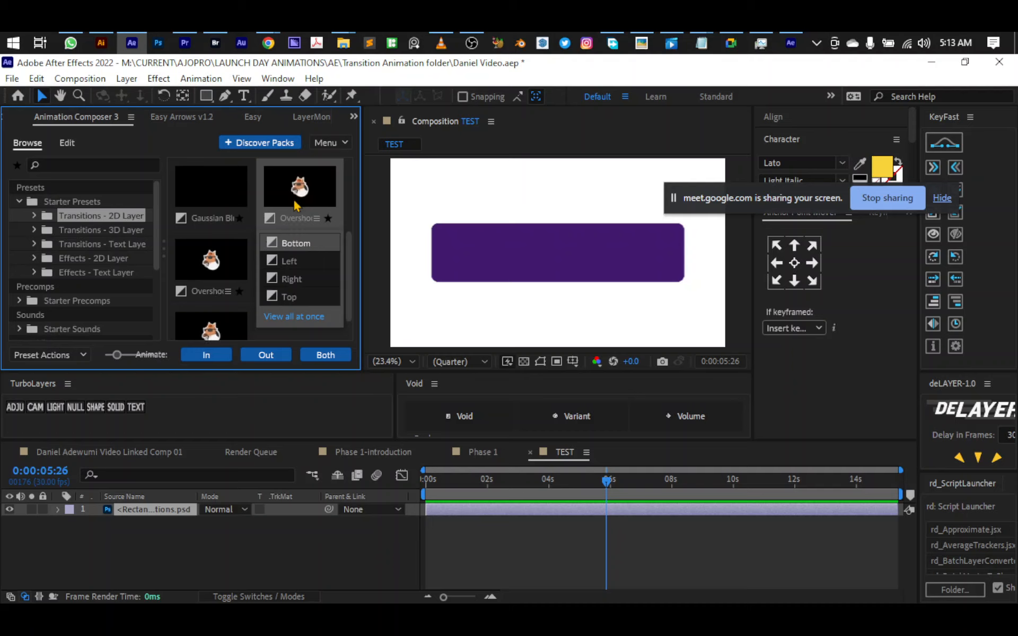
left_click(289, 262)
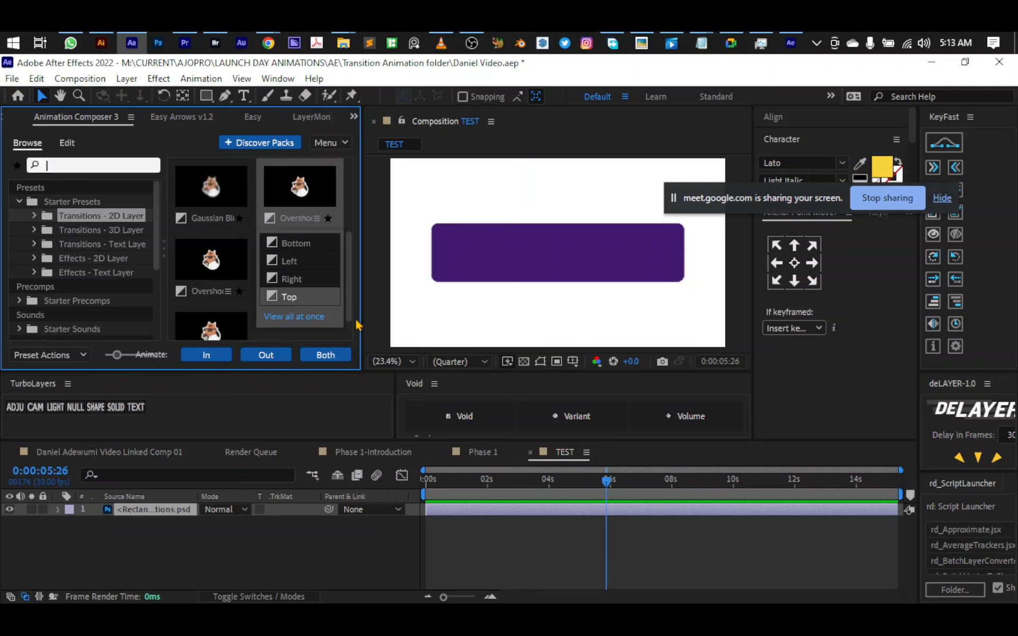
mouse_move(212, 281)
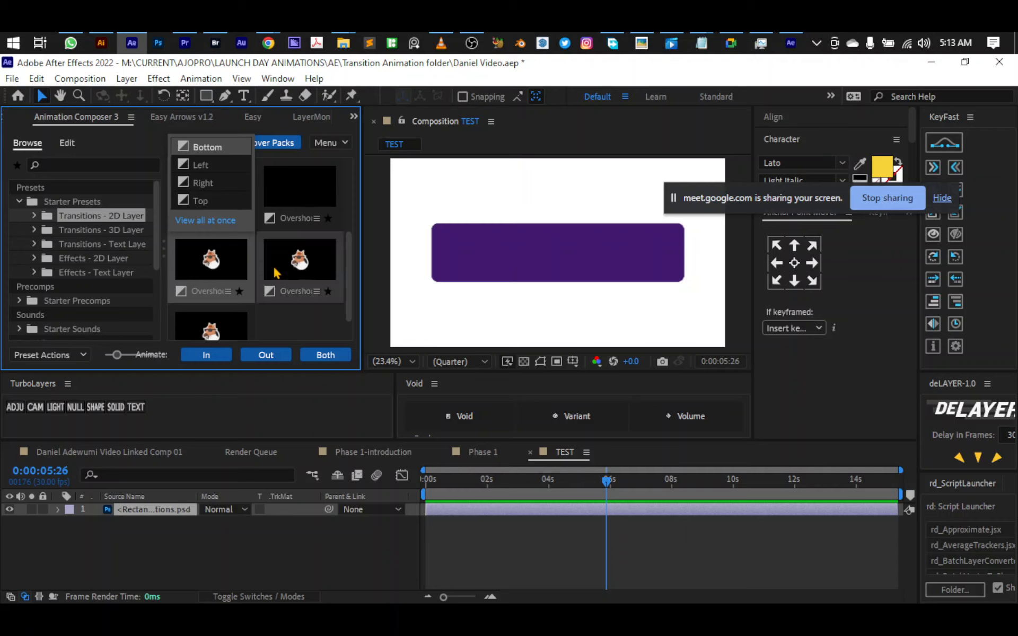
mouse_move(296, 273)
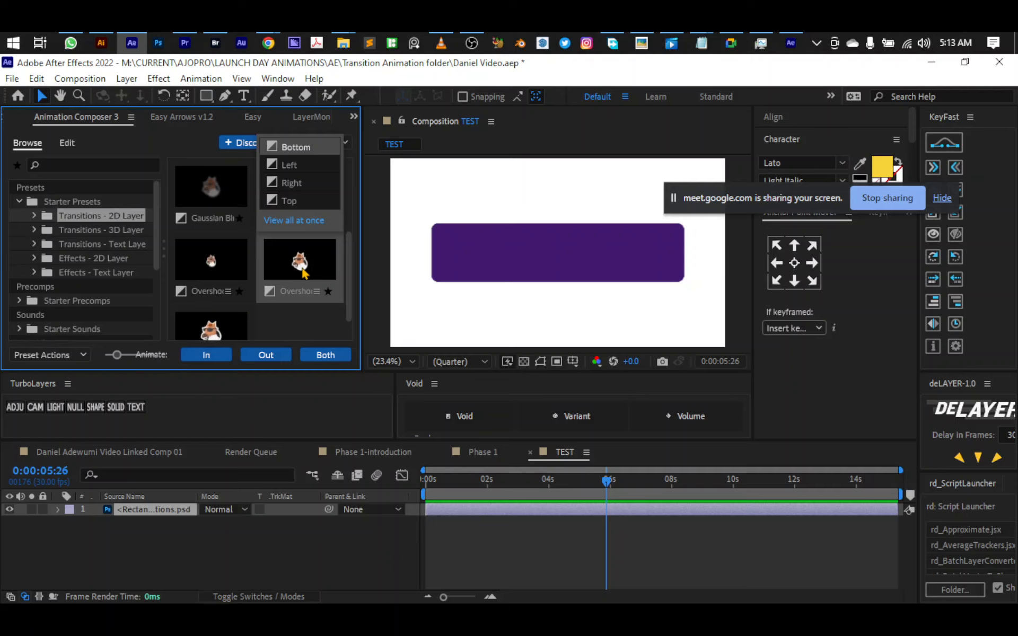
left_click_drag(349, 270, 349, 289)
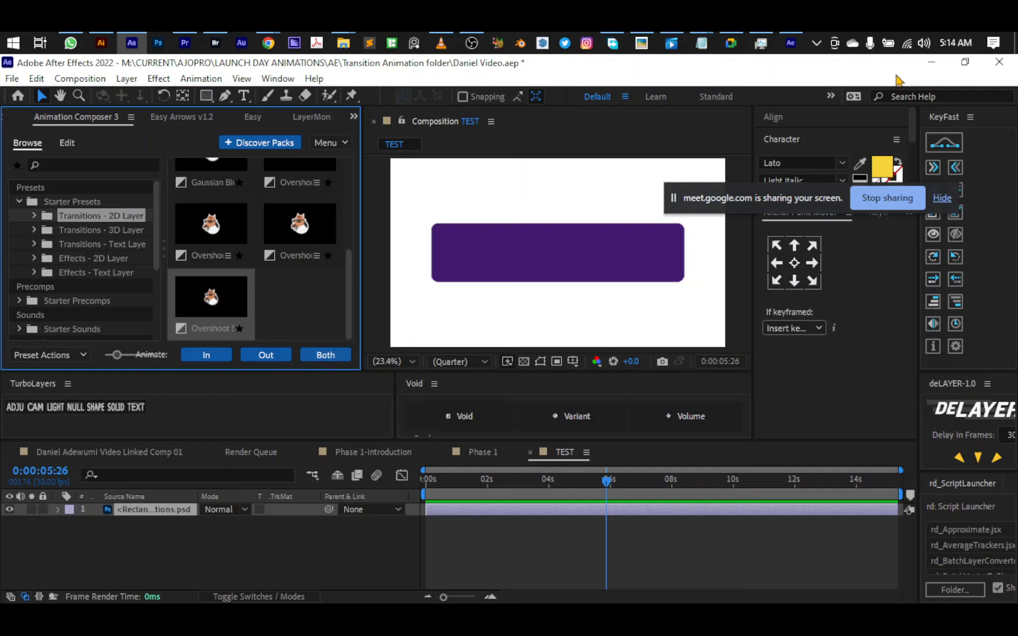
Switch to the GUIDE (Agenda of the Event) note in Notepad and review Phase 2, highlighting "display after" in the 100 reviews line.
mouse_move(712, 52)
left_click(724, 106)
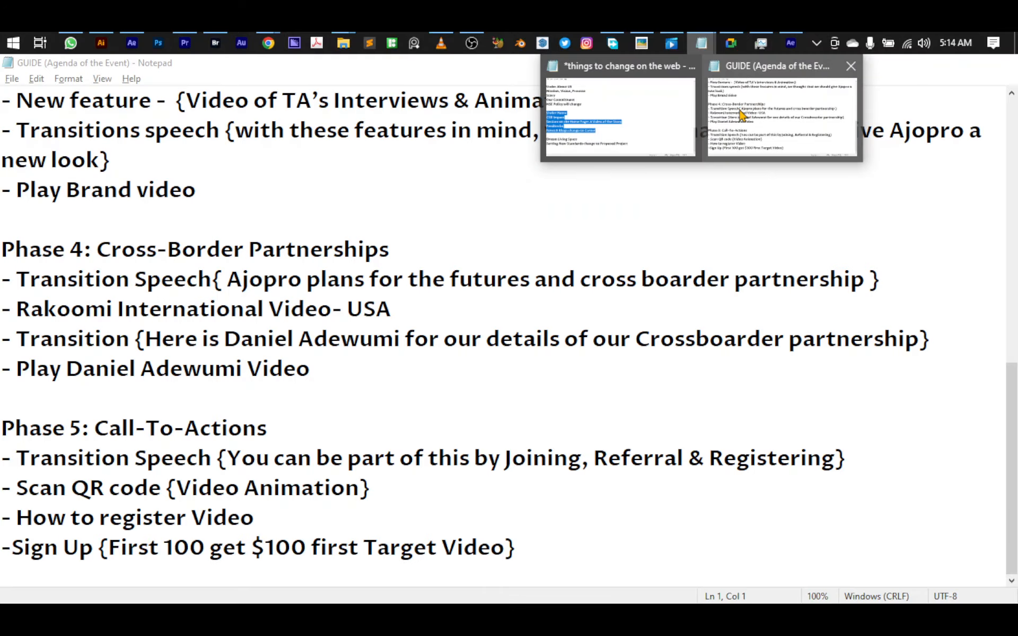
left_click(528, 301)
scroll(227, 375, "up", 2)
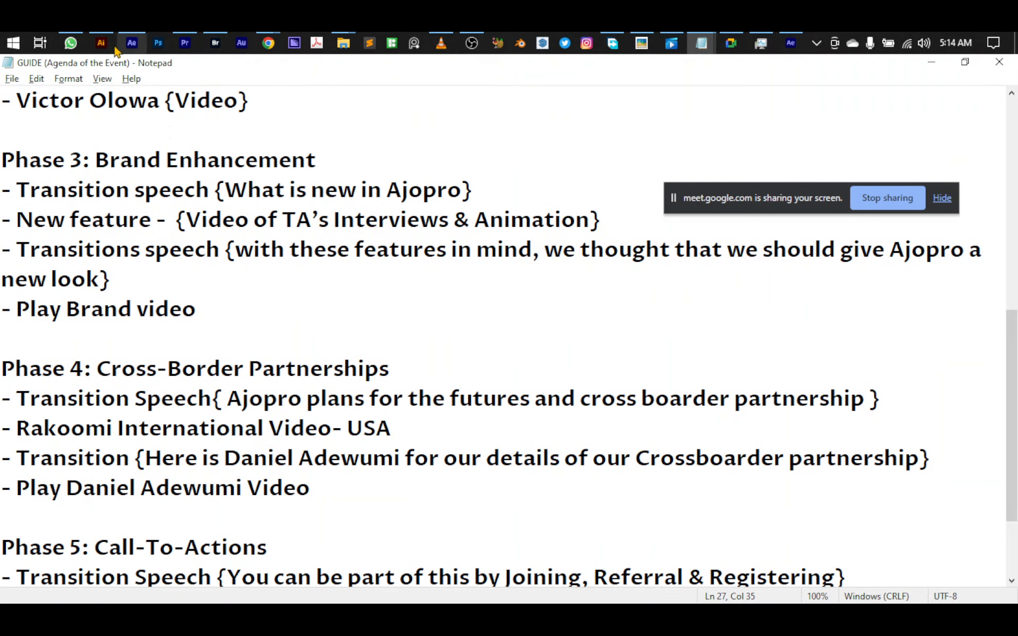
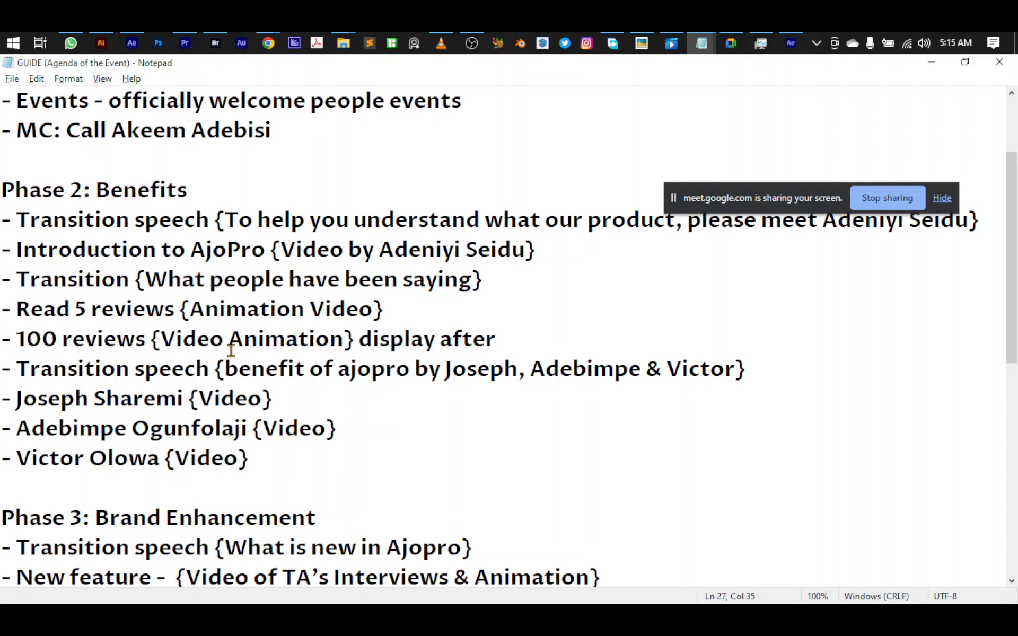
left_click_drag(361, 339, 498, 339)
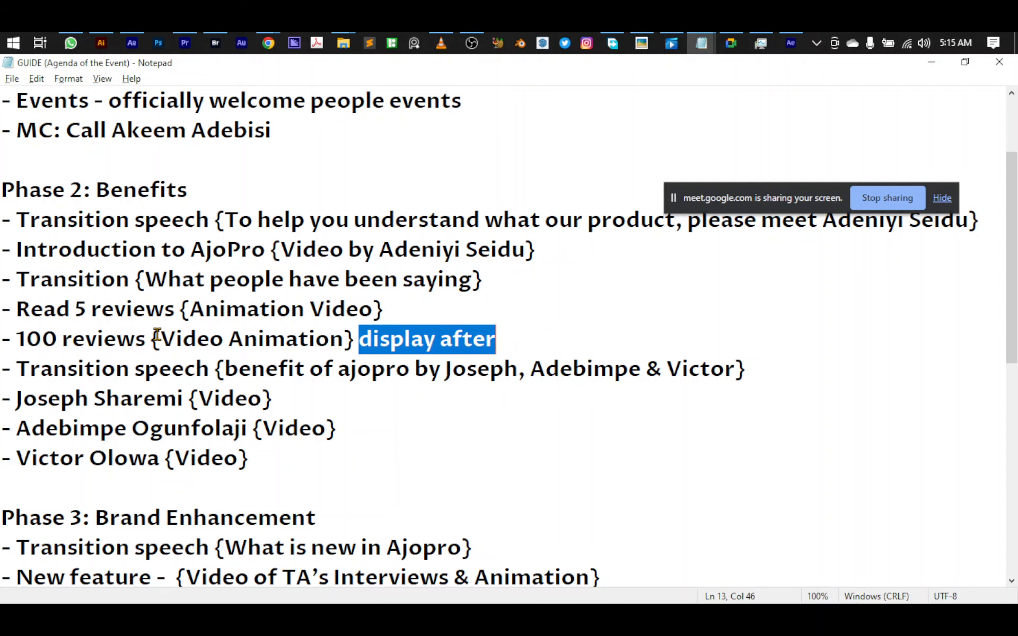
Switch back to After Effects and apply the selected Overshoot transition preset to the rectangle layer as both In and Out animation.
key("alt+Tab")
key("alt+Tab")
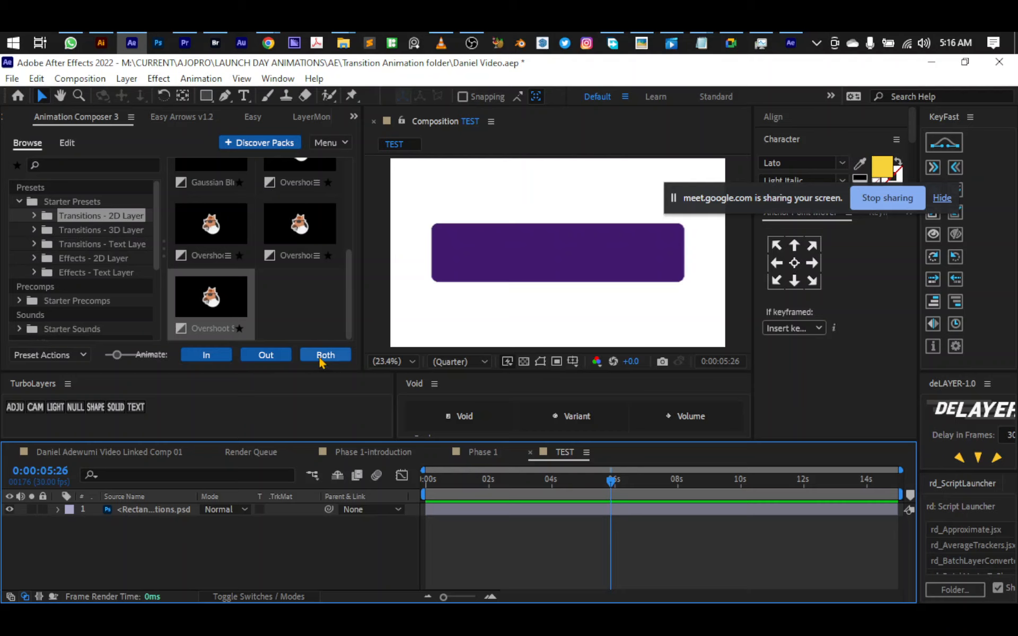
left_click(154, 510)
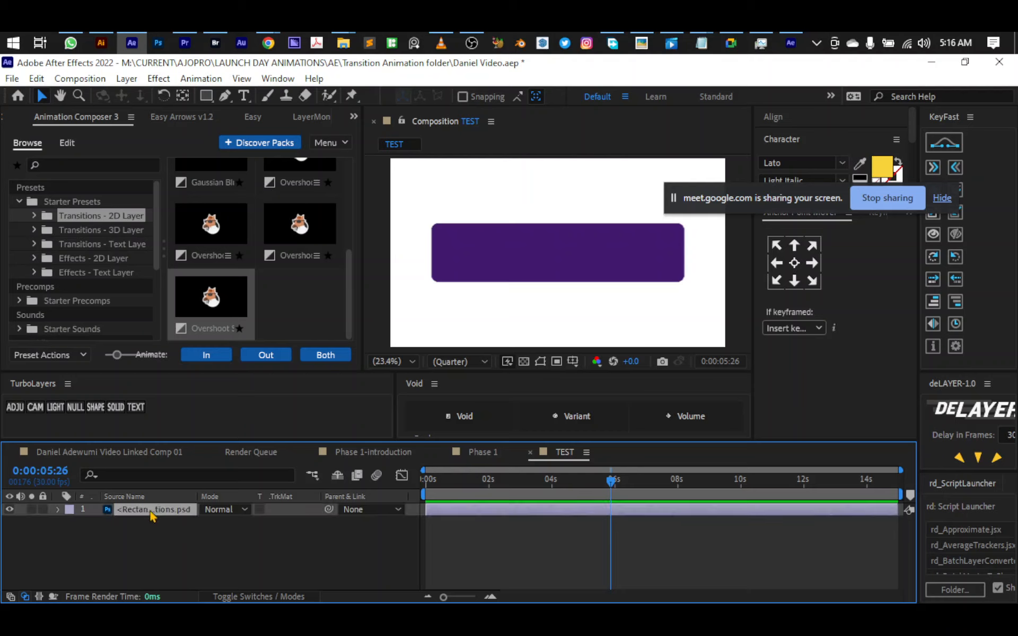
left_click(322, 356)
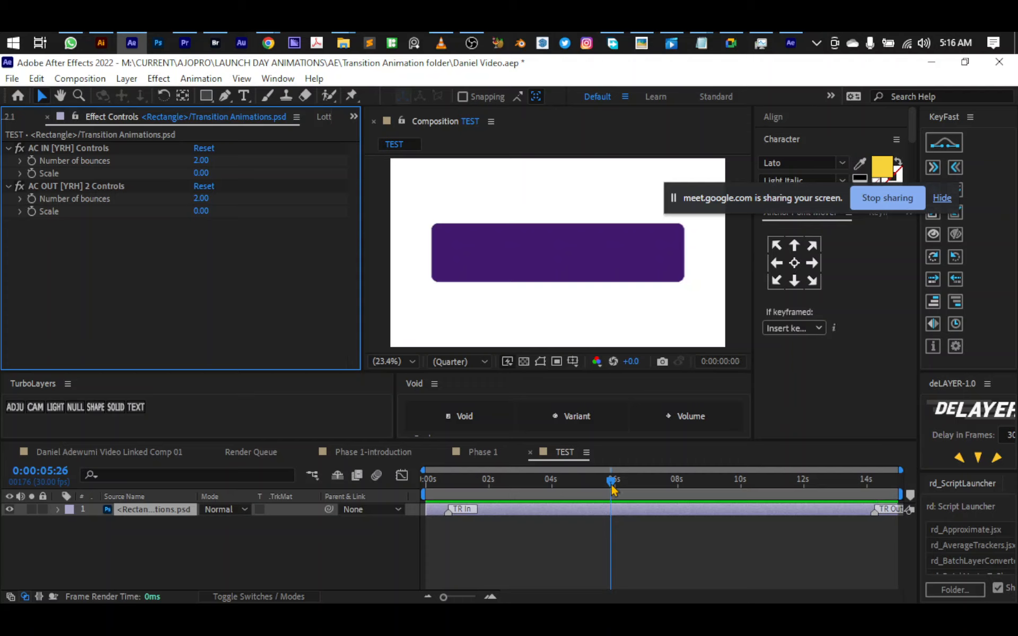
Preview the TEST composition, checking its start and end frames, to see the rectangle's In transition.
key("Home")
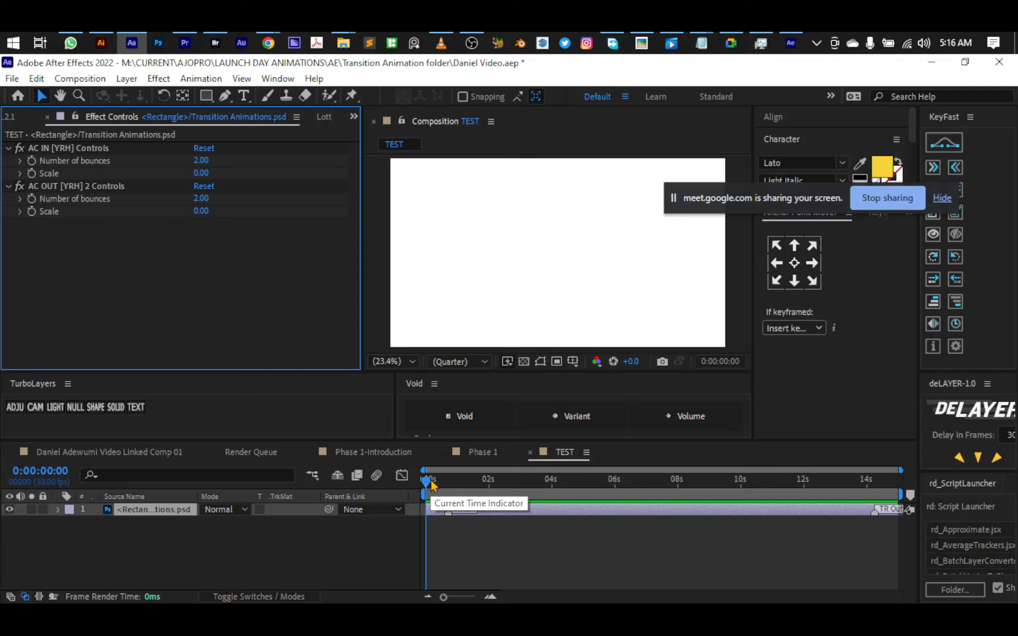
key("End")
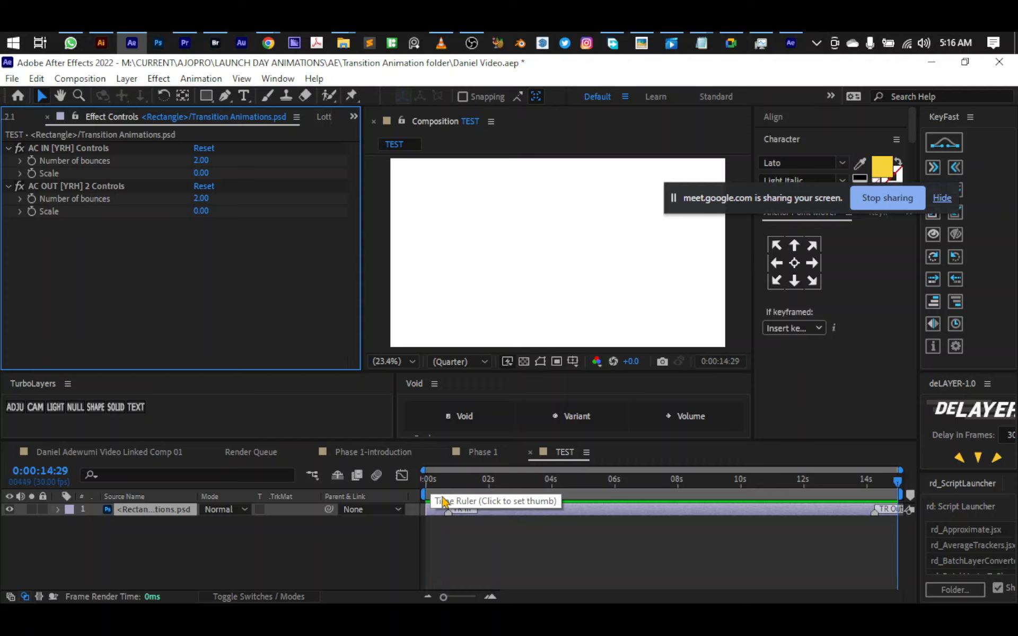
key("space")
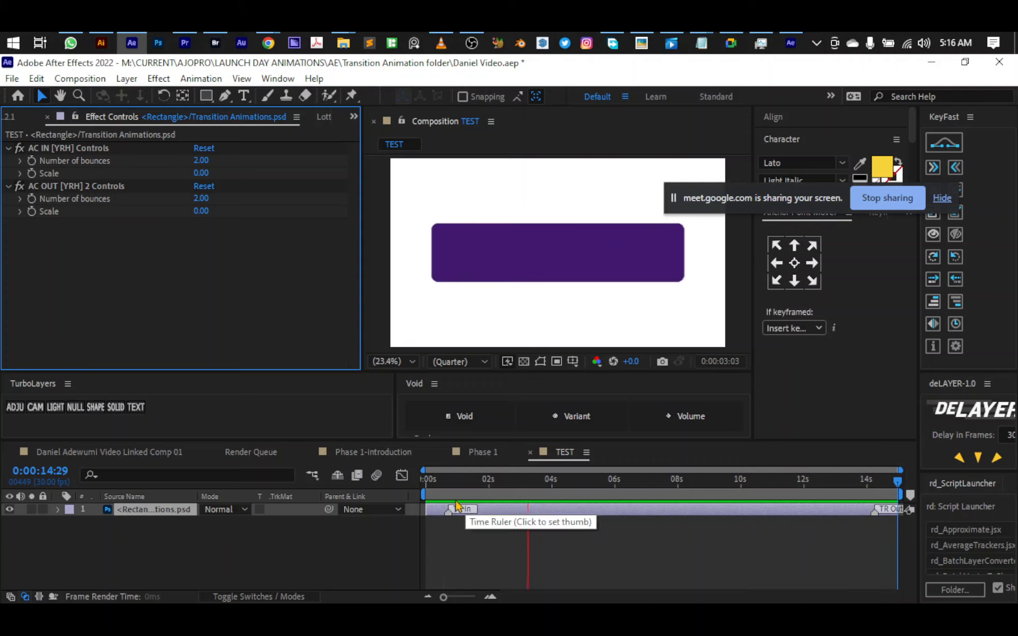
Preview the rectangle's Out transition with the work area starting at 0:00:12:18, and move the work area start back to about 4 s.
left_click(847, 486)
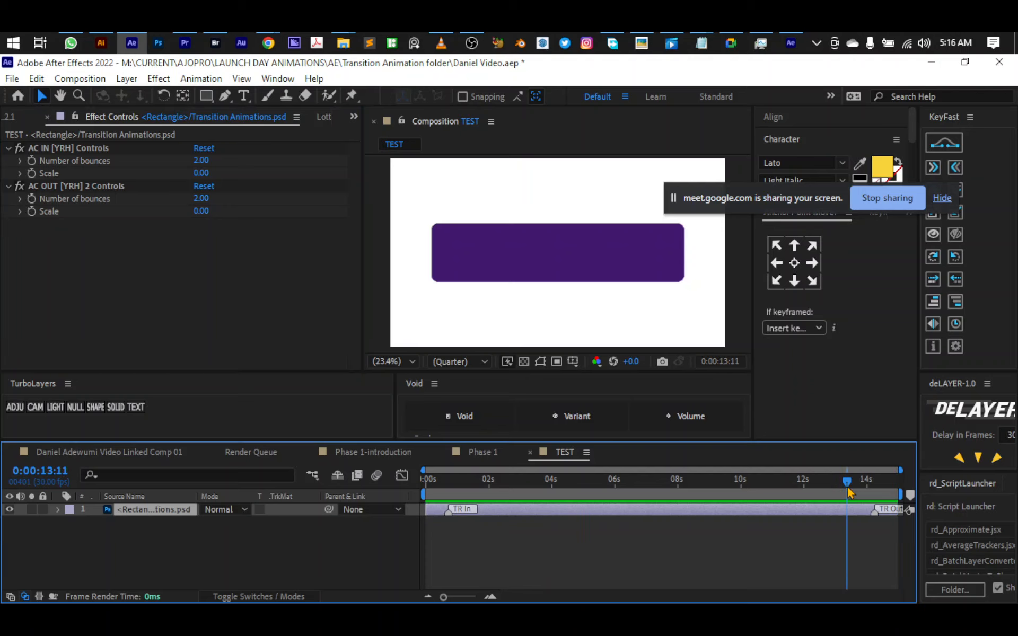
left_click(825, 484)
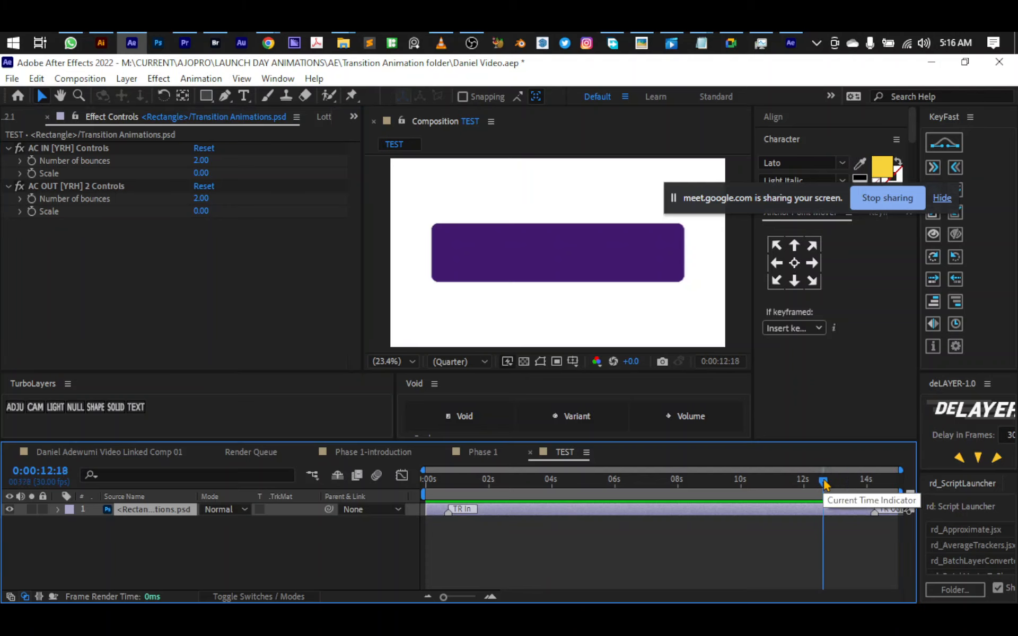
key("b")
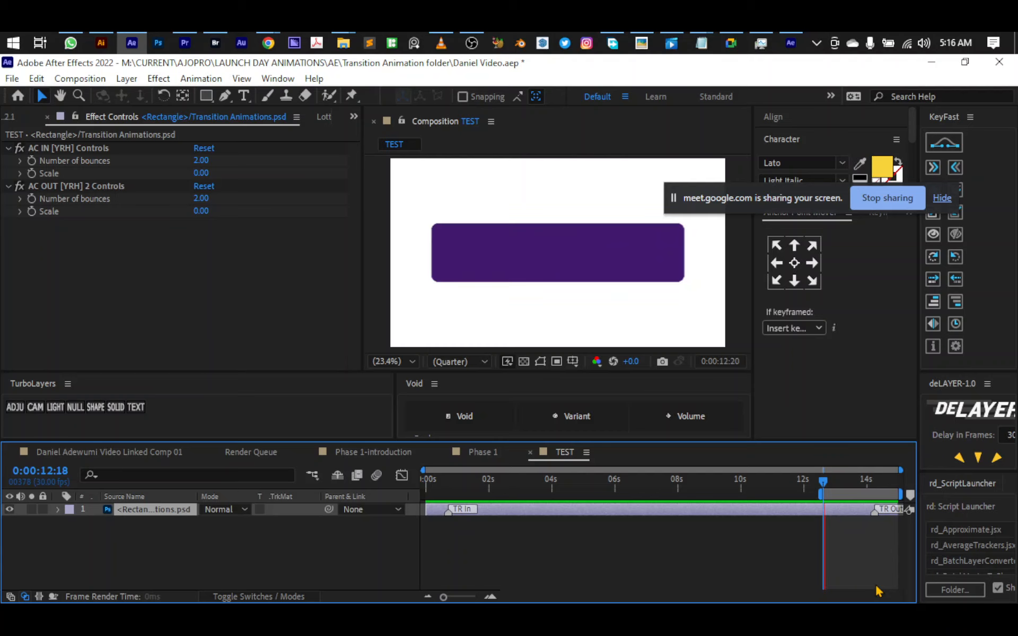
key("space")
mouse_move(898, 485)
left_mouse_down()
mouse_move(623, 512)
mouse_move(551, 522)
mouse_move(543, 535)
left_mouse_up()
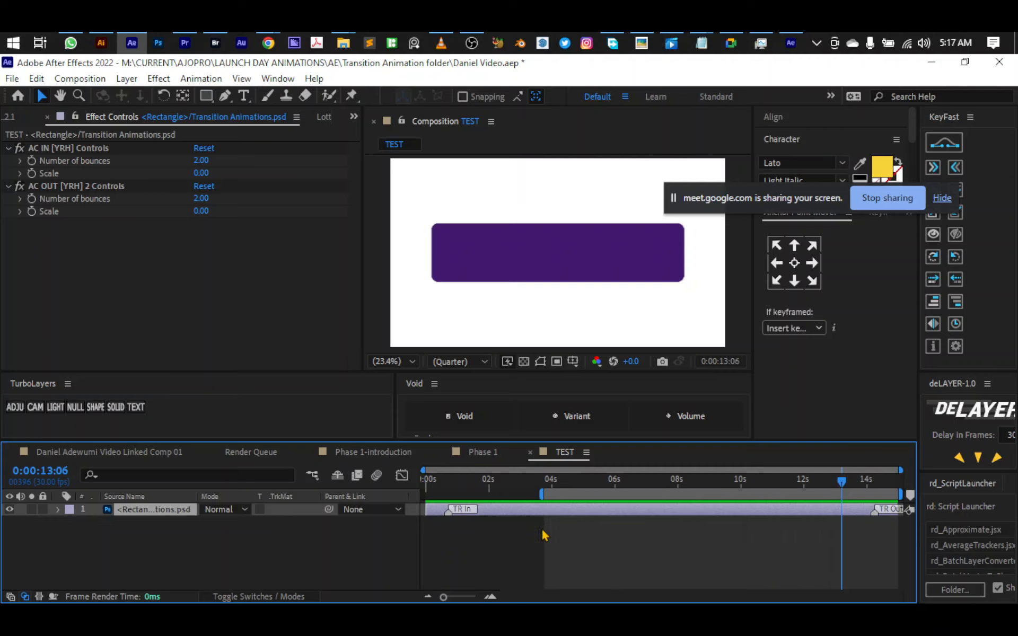
Set the TEST composition's duration to 0:00:17:00.
left_click(656, 590)
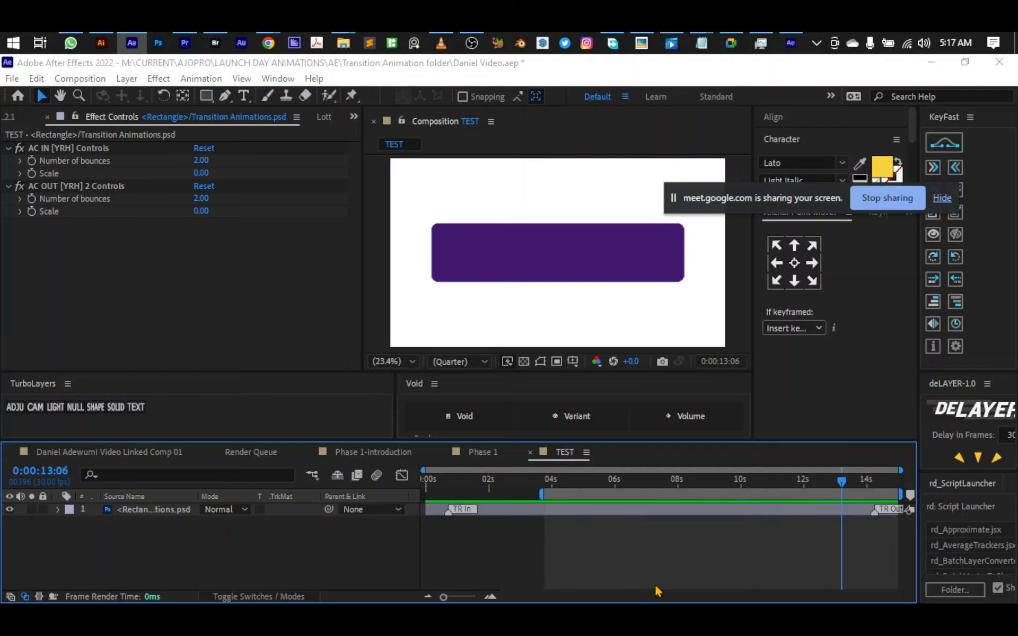
key("ctrl+k")
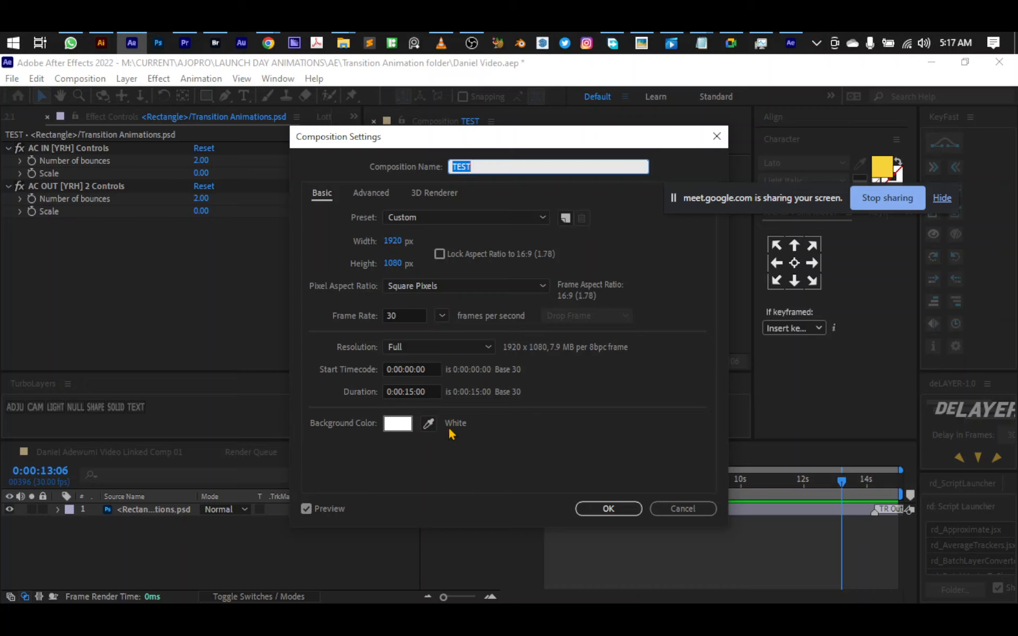
left_click(408, 395)
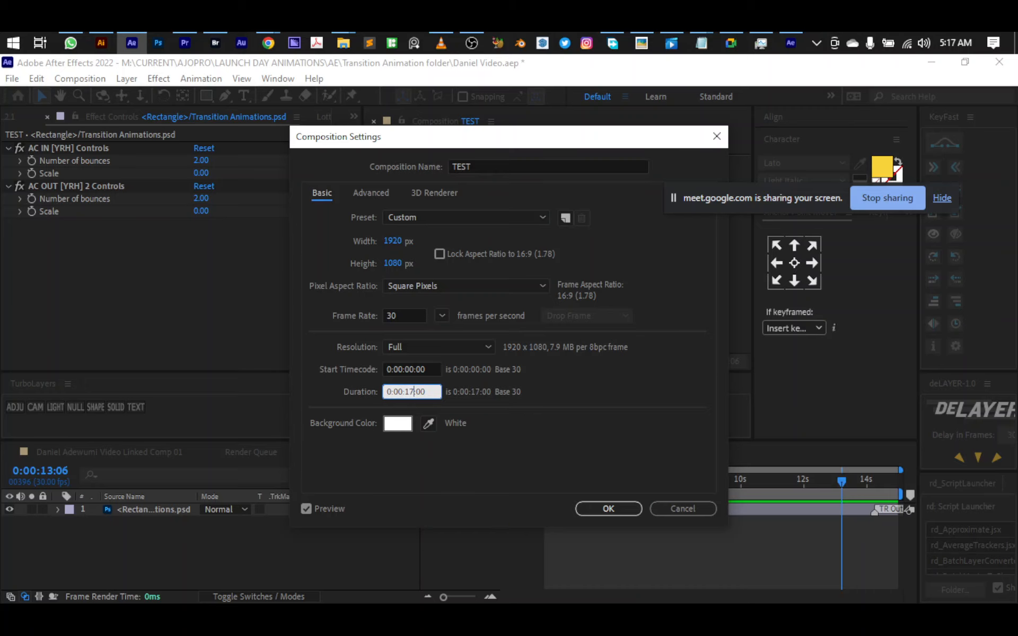
key("Return")
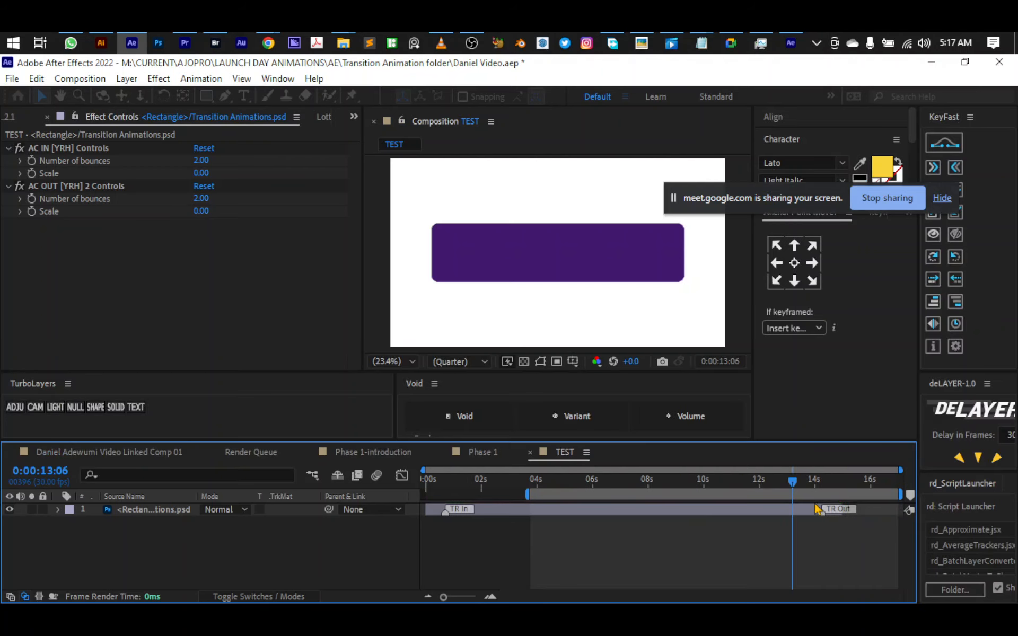
Start the work area at 0:00:13:06 and preview the rectangle's Out transition, moving the playhead to 0:00:13:29.
left_click(849, 510)
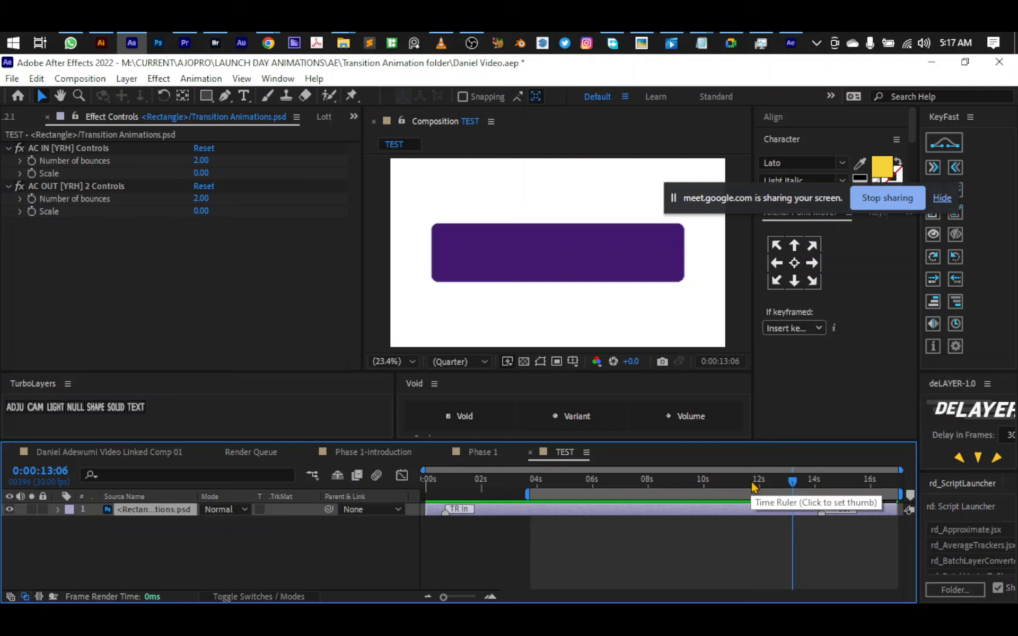
key("b")
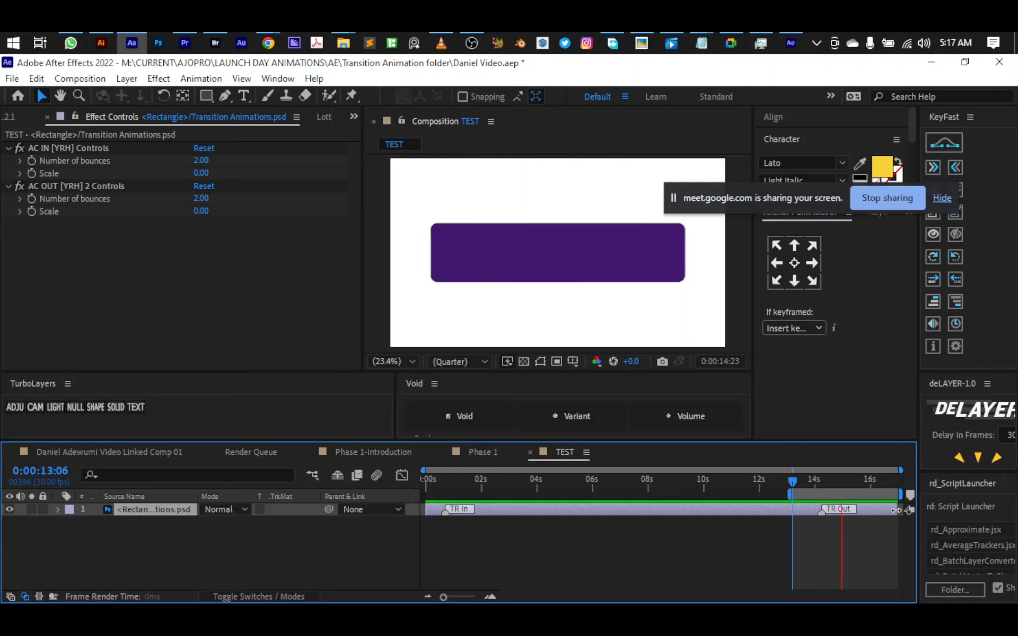
key("space")
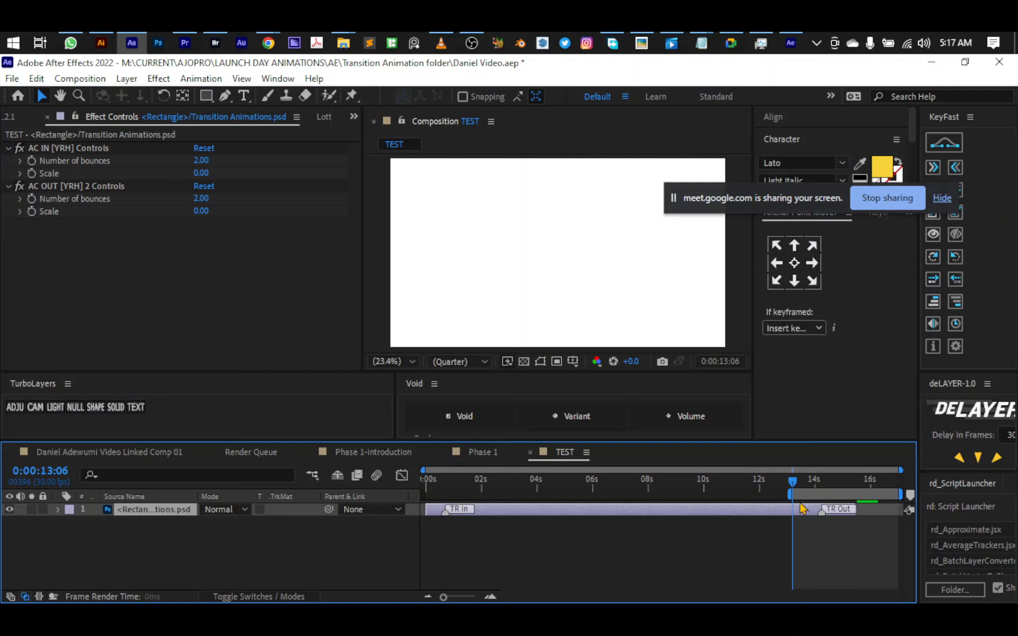
left_click(815, 493)
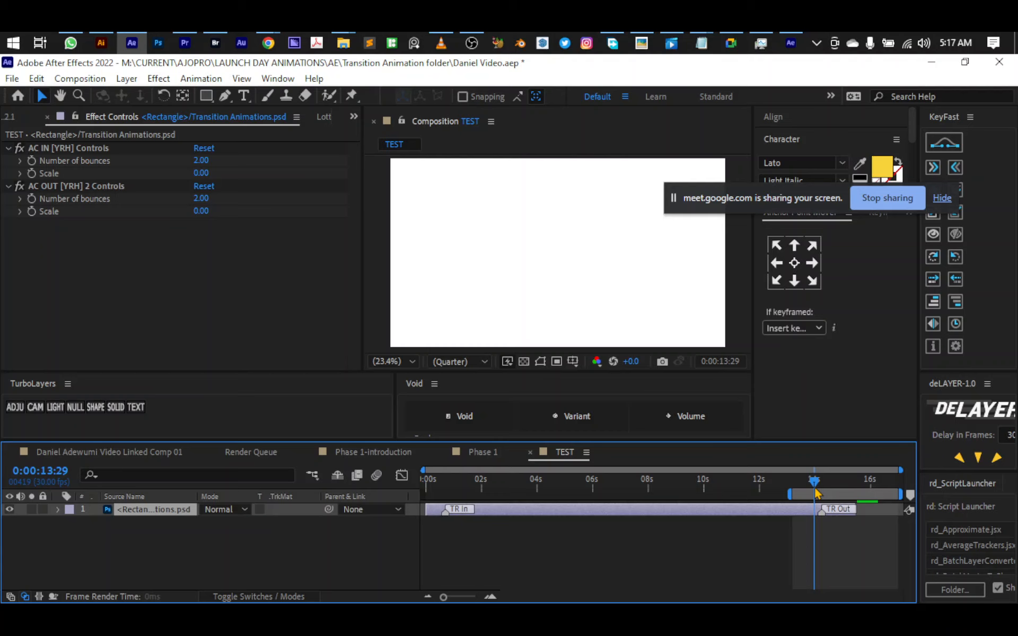
key("space")
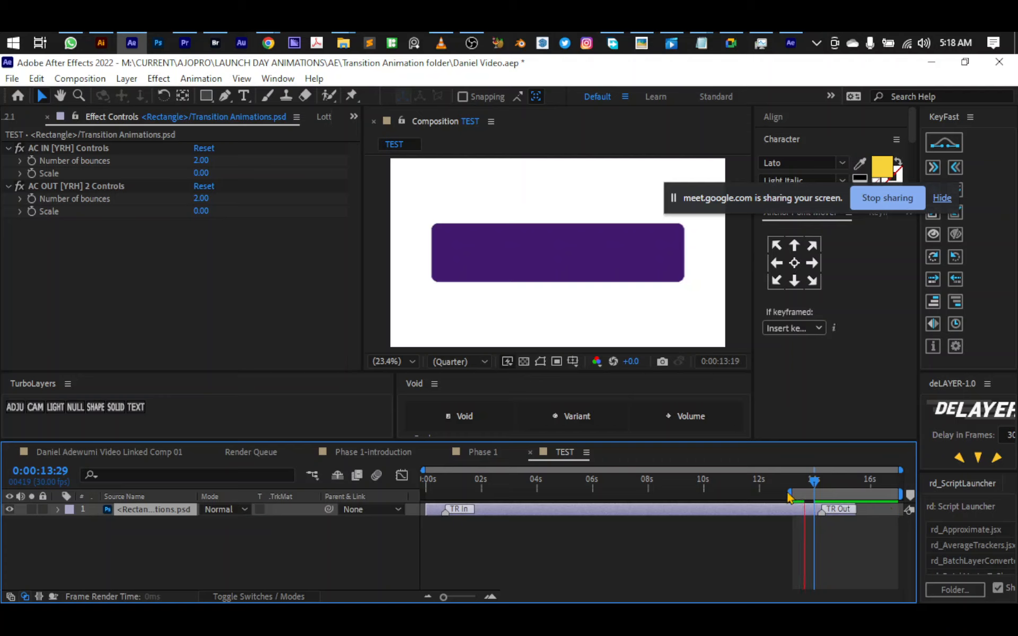
Extend the work area back to the start of the TEST composition and select the rectangle layer.
left_click_drag(789, 497, 411, 495)
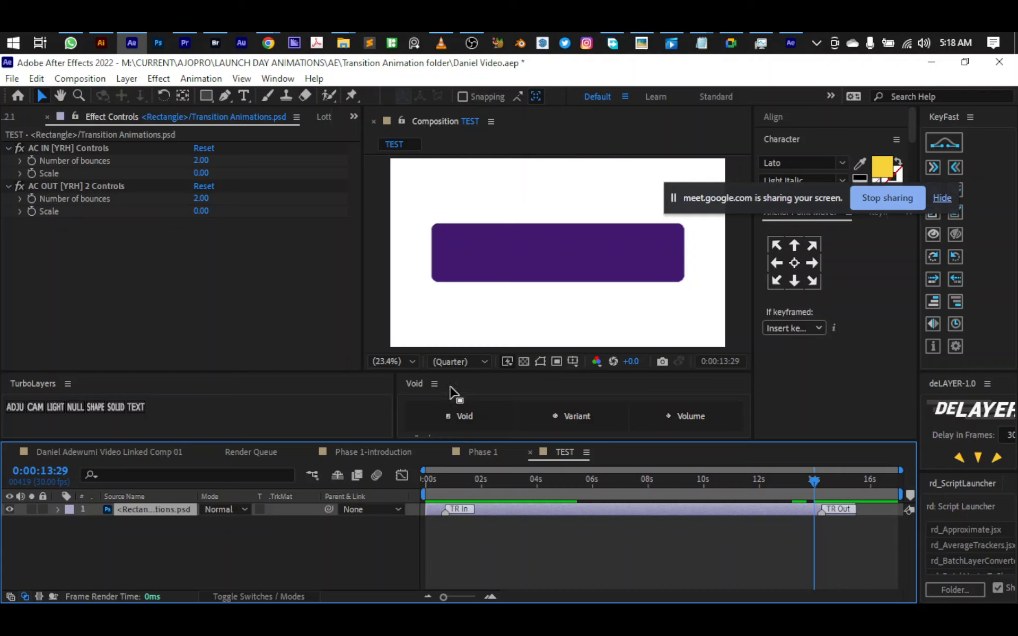
left_click(468, 537)
left_click(180, 510)
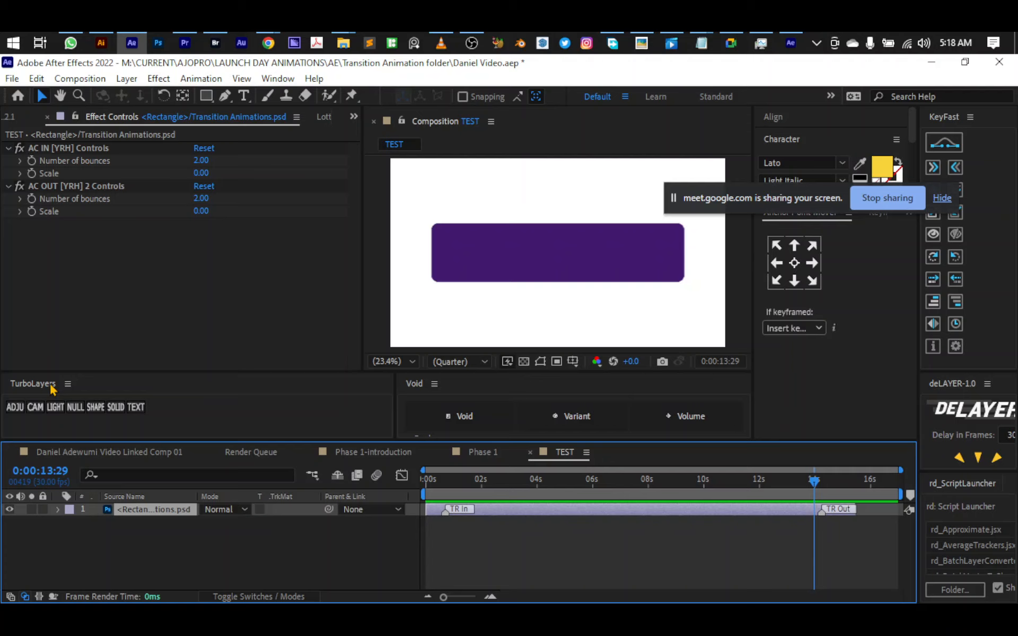
Check the Google Meet call window and return to After Effects.
left_click(734, 46)
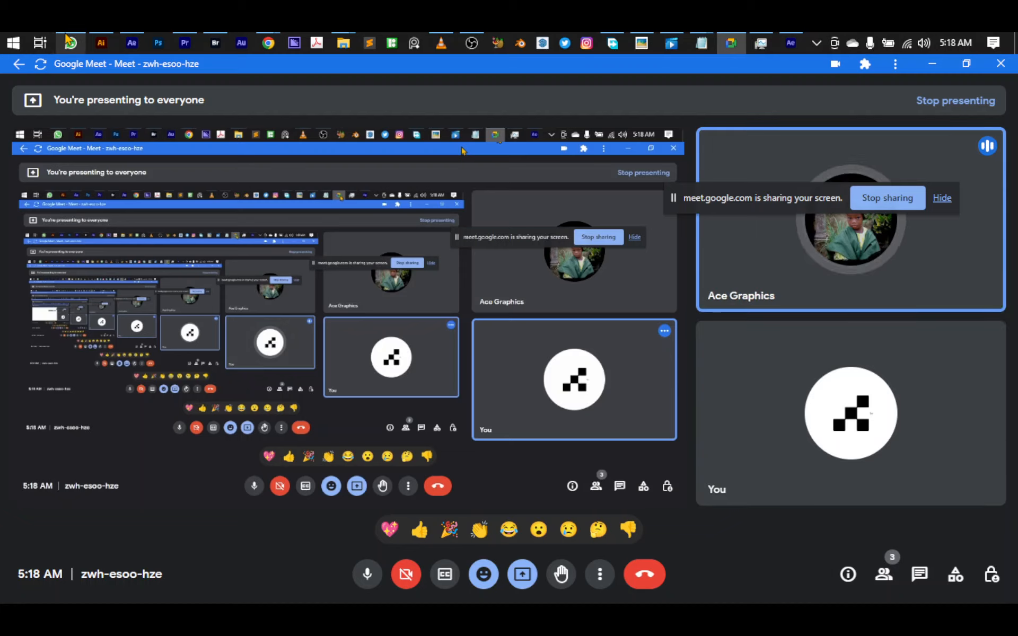
mouse_move(66, 37)
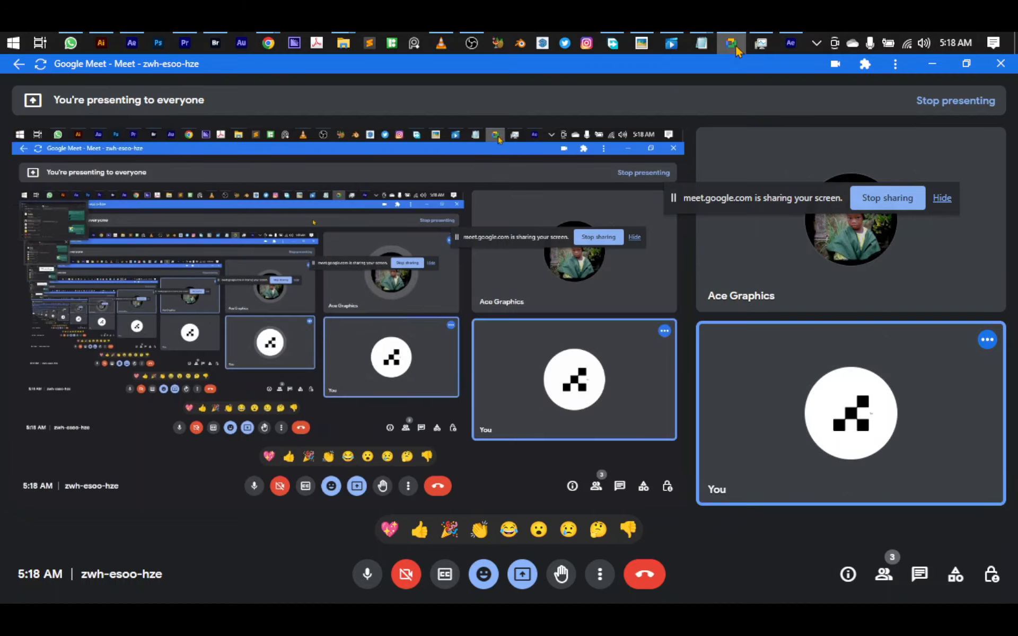
left_click(726, 59)
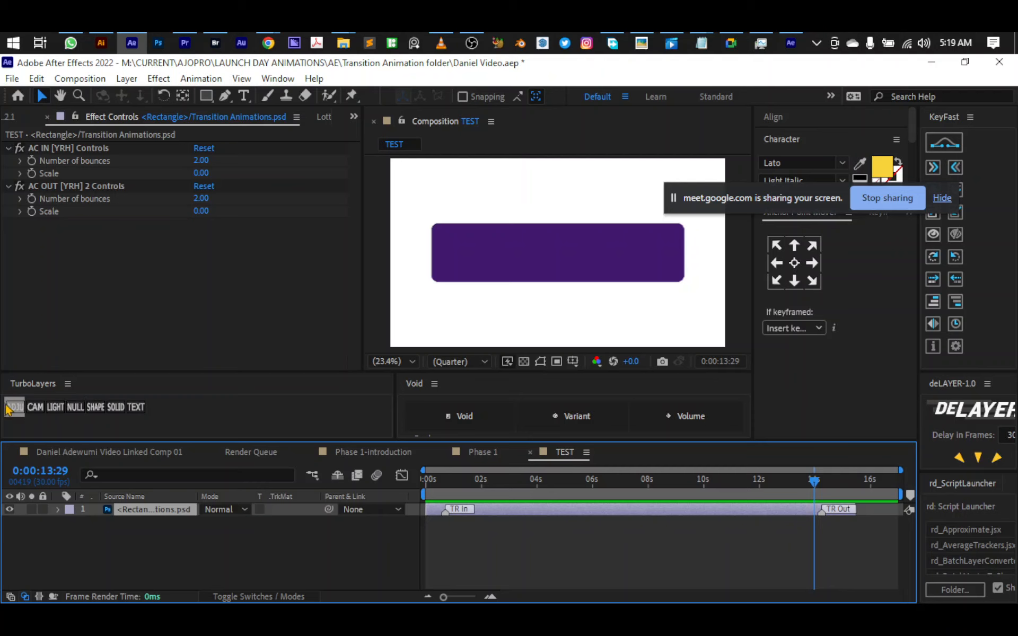
right_click(154, 558)
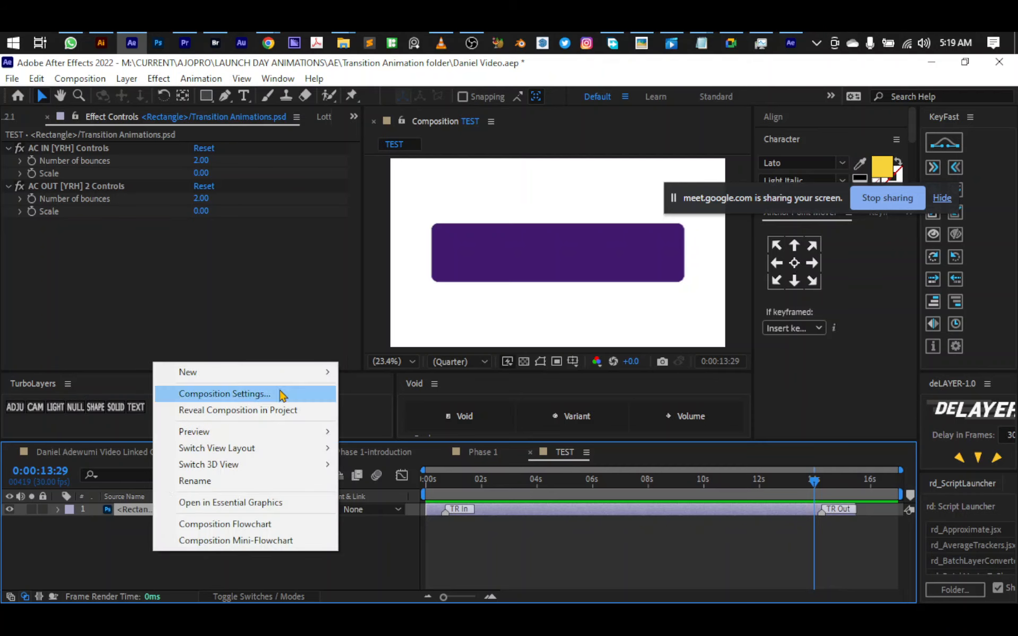
mouse_move(307, 371)
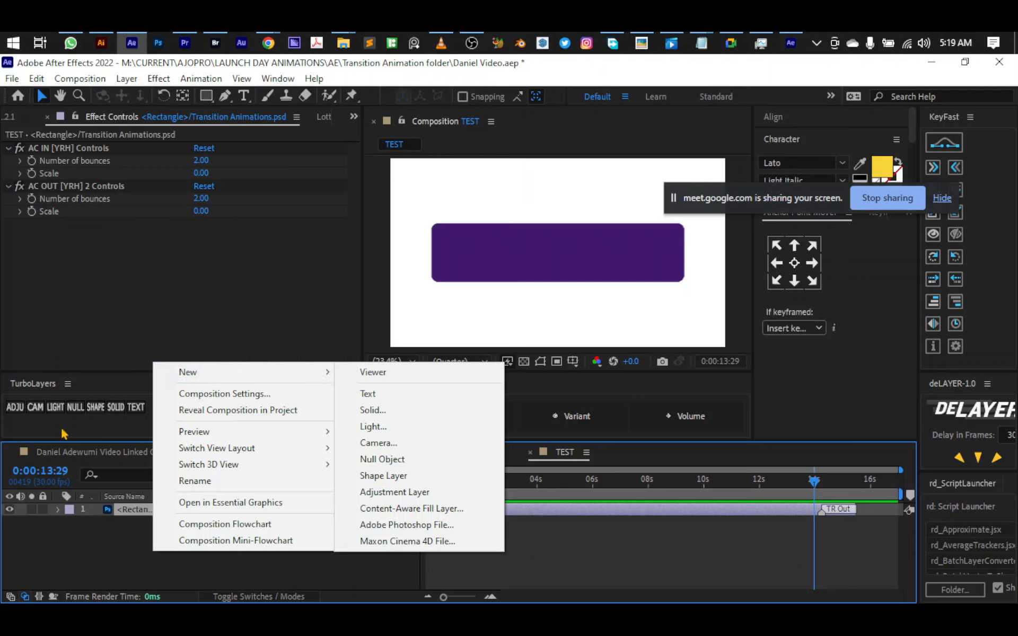
left_click(132, 432)
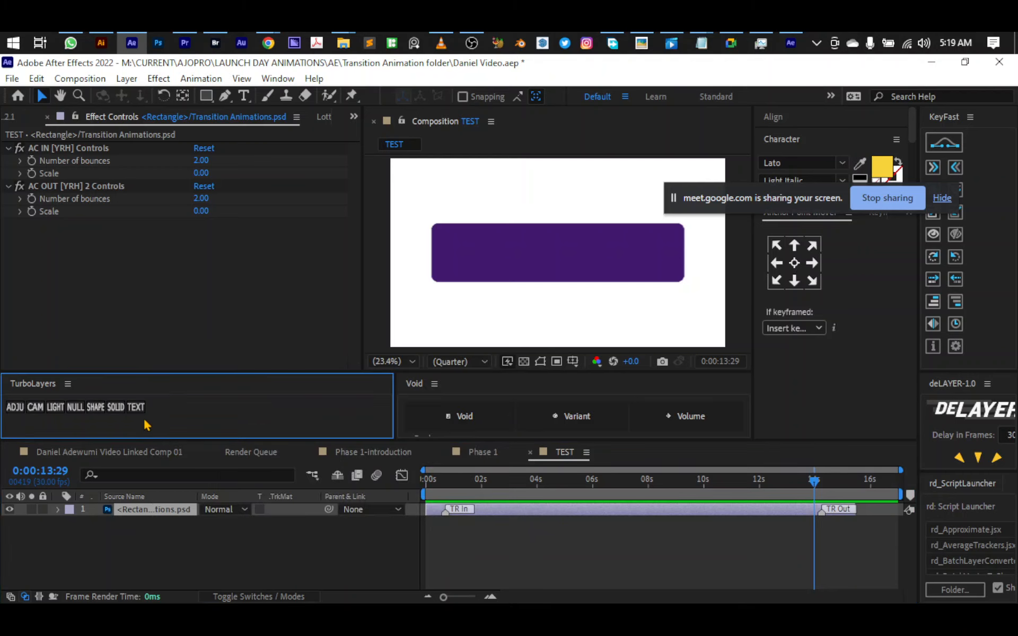
Create a text layer above the rectangle with TurboLayers and enter "test fir tge ajopro" as its text.
left_click(135, 406)
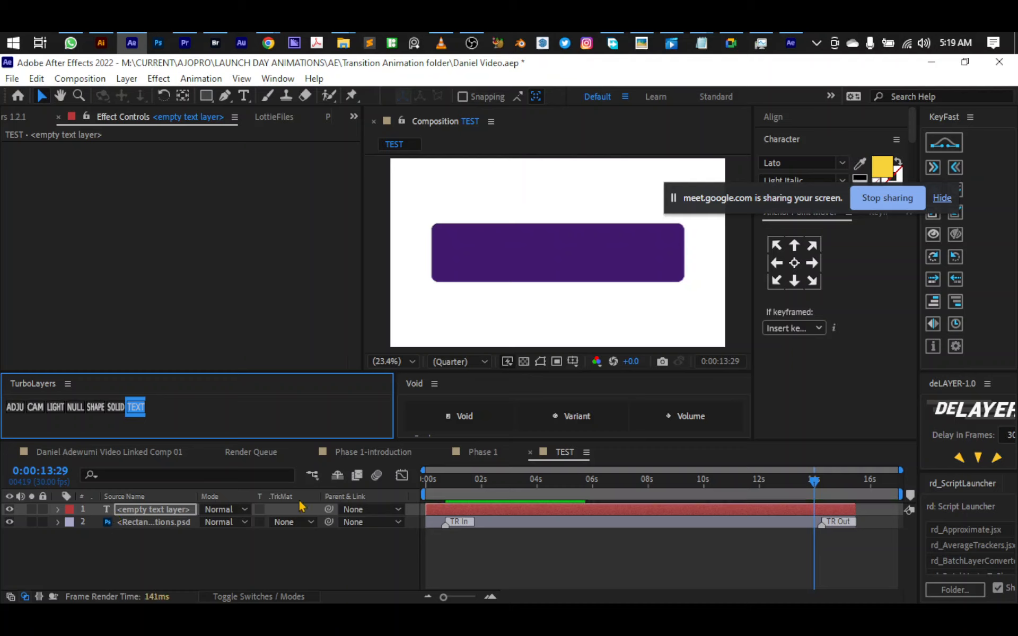
double_click(168, 511)
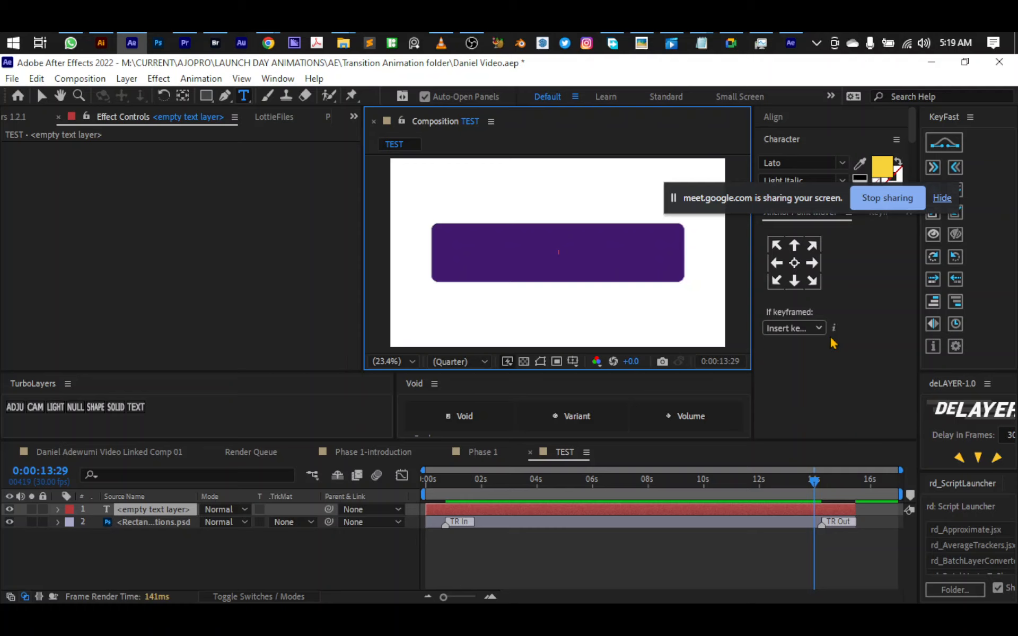
type("test fir")
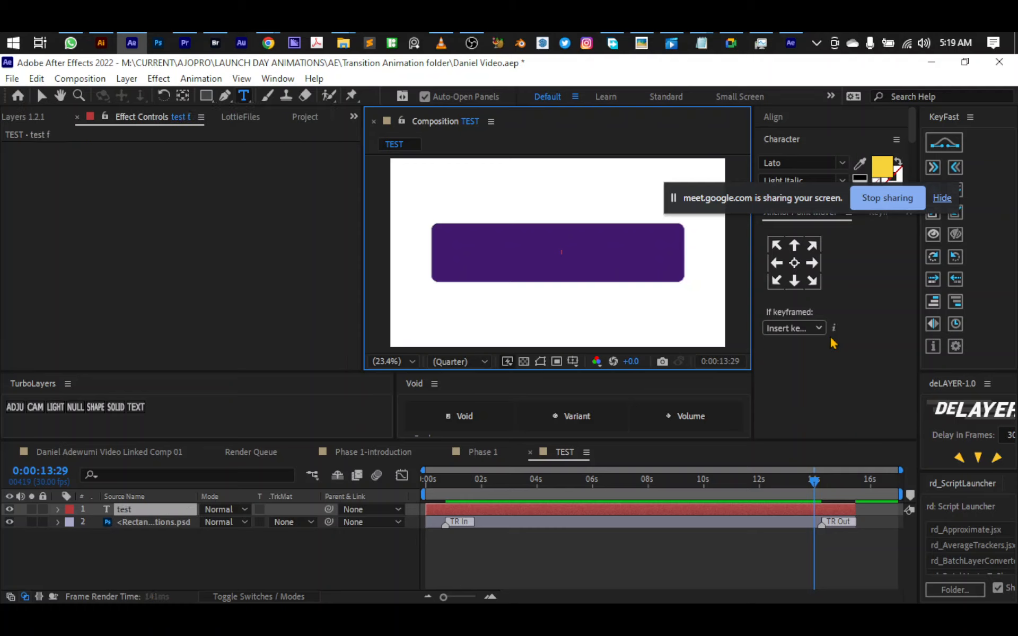
type(" tge")
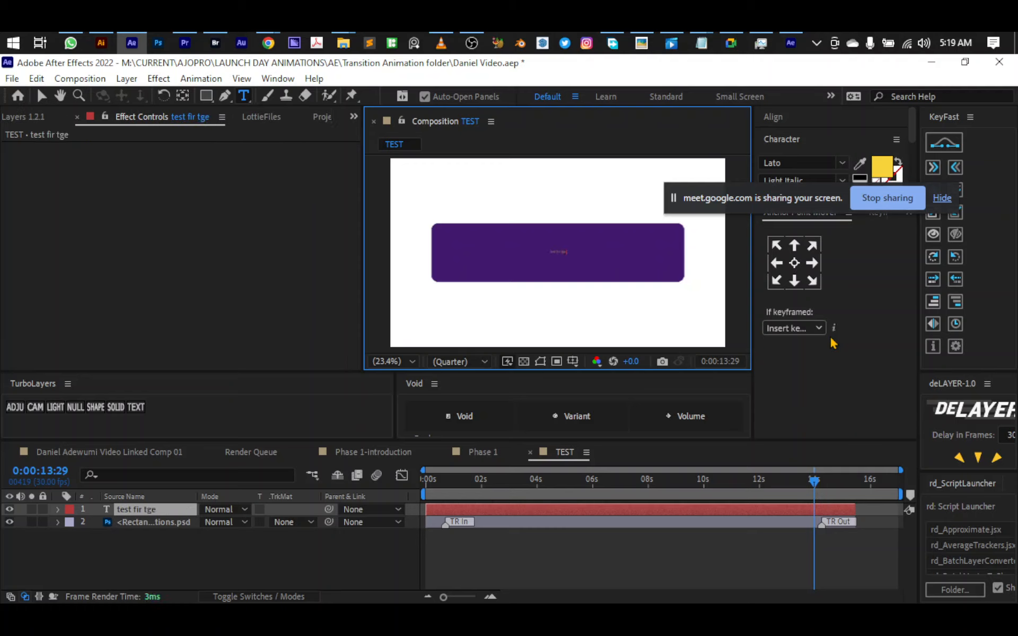
type(" ajopro")
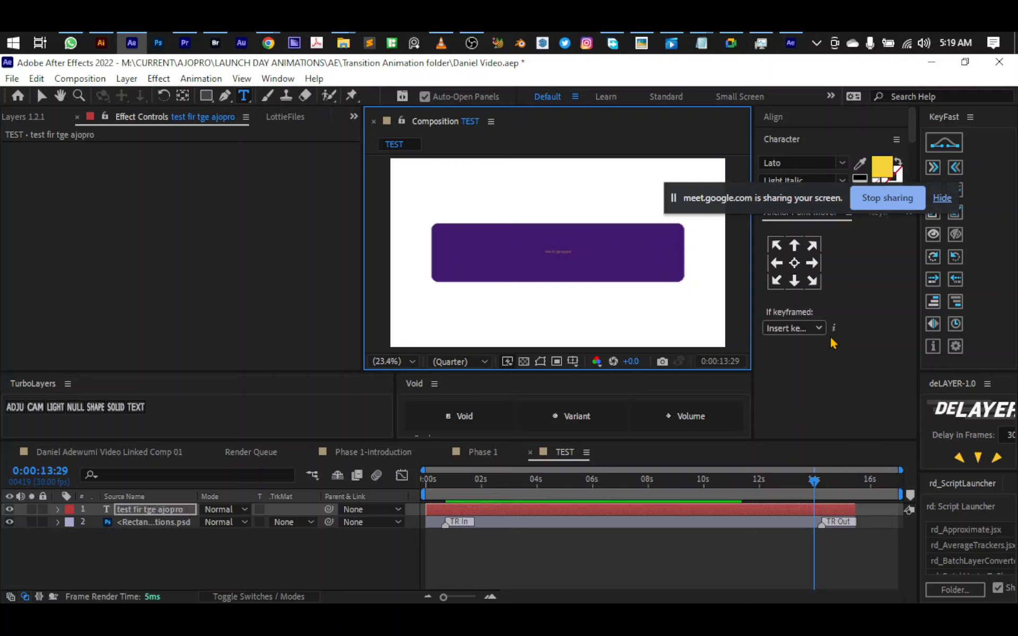
Move the screen-sharing bar aside, enlarge the Character panel and set the text's font size to 133 px.
left_click(825, 210)
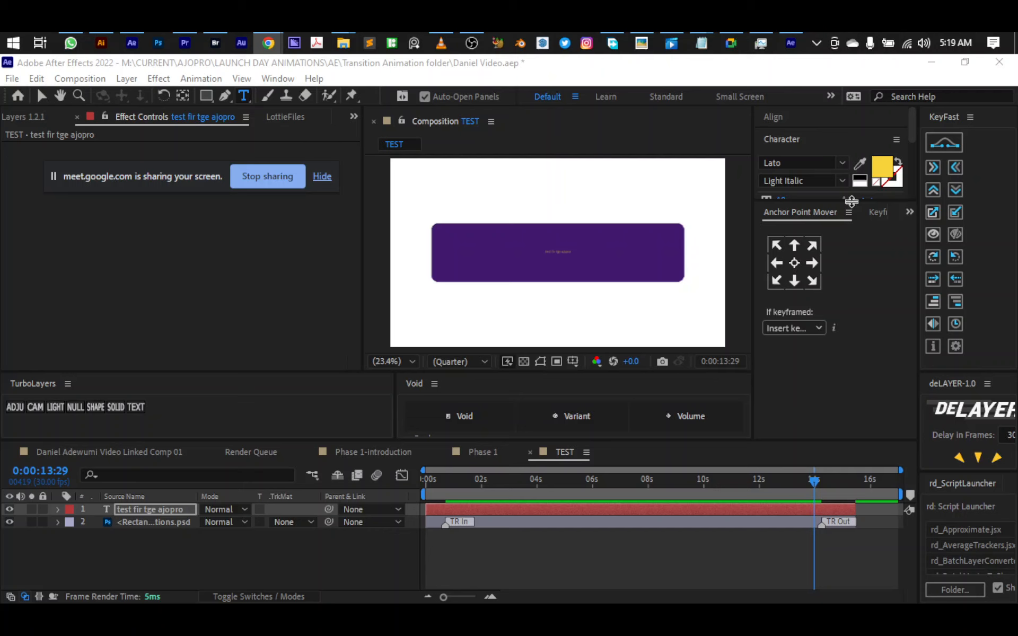
left_click_drag(840, 221, 840, 277)
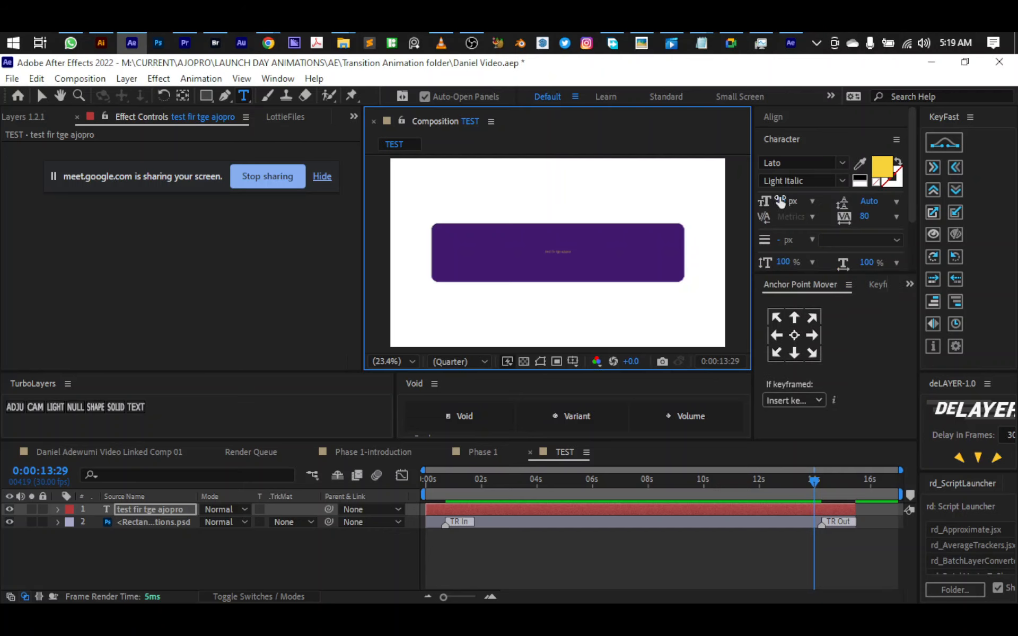
left_click_drag(820, 197, 863, 197)
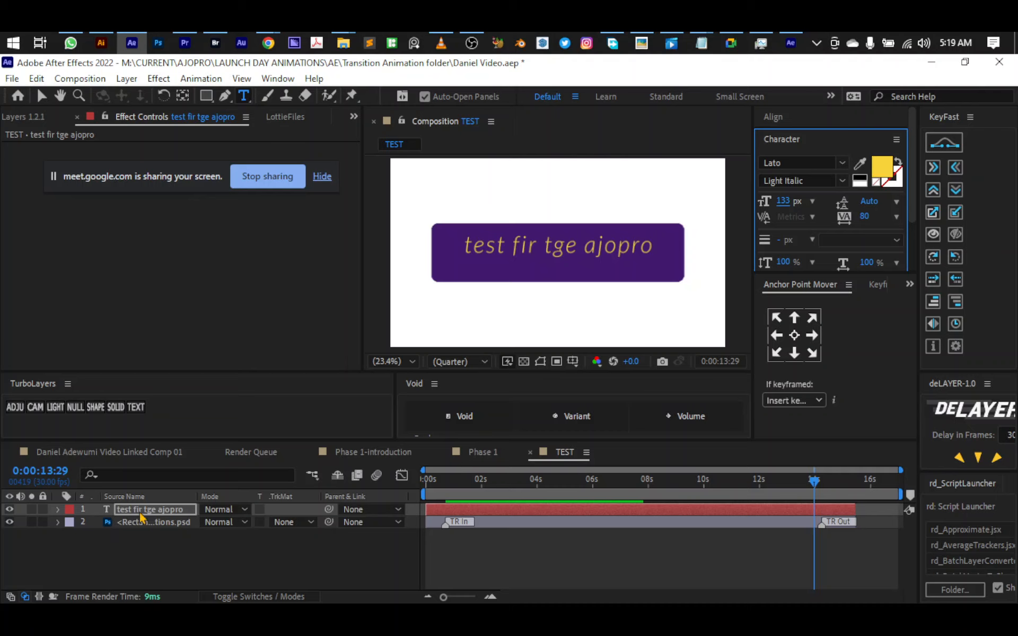
Correct the misspelled words in the text layer so it reads "test for the ajopro".
left_click(531, 263)
left_click(523, 249)
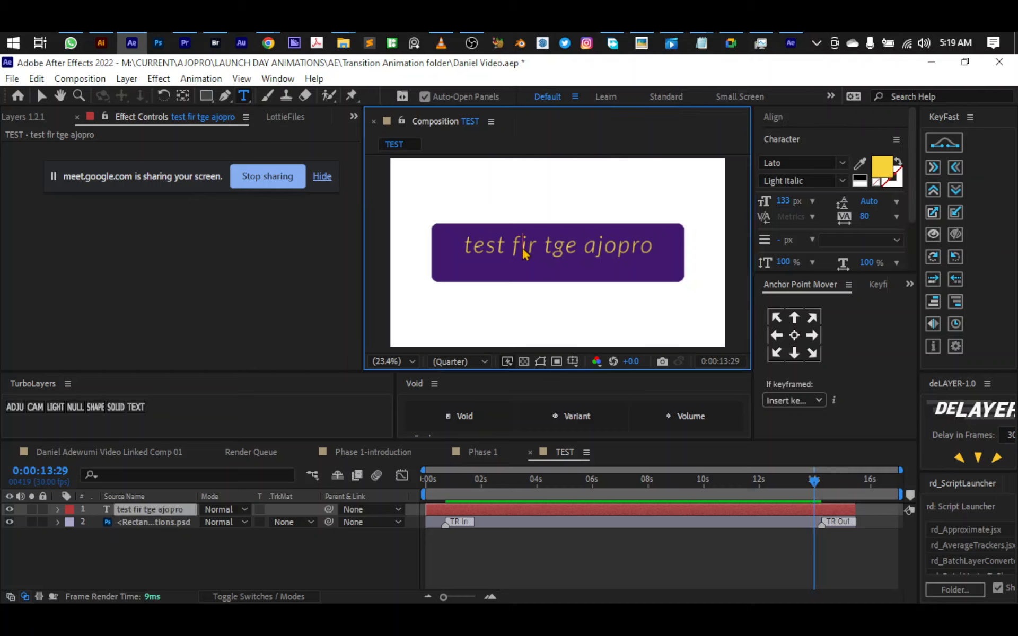
key("Delete")
type("o")
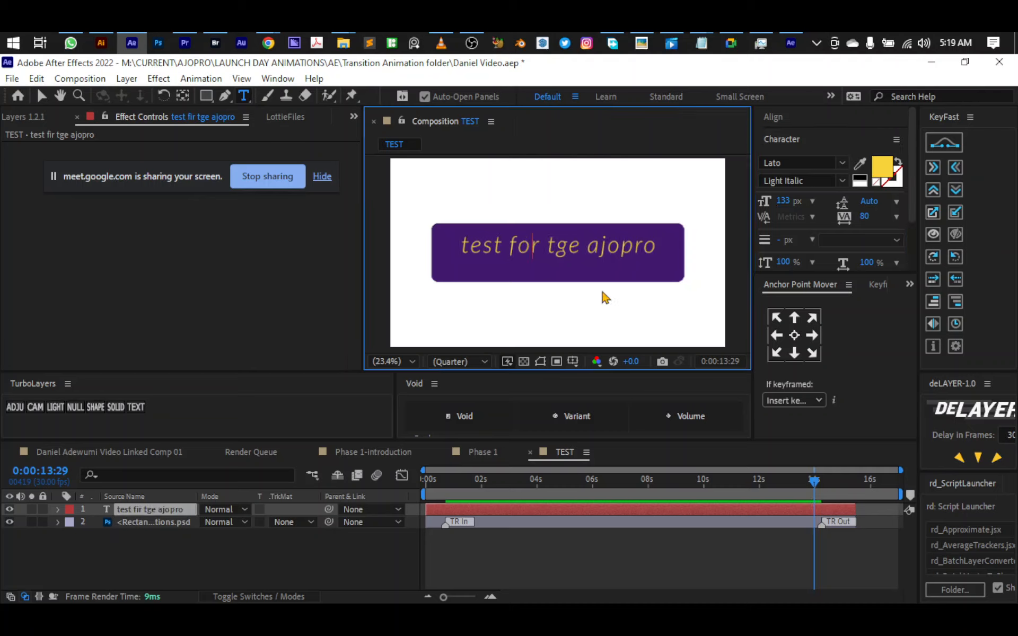
key("shift+Right")
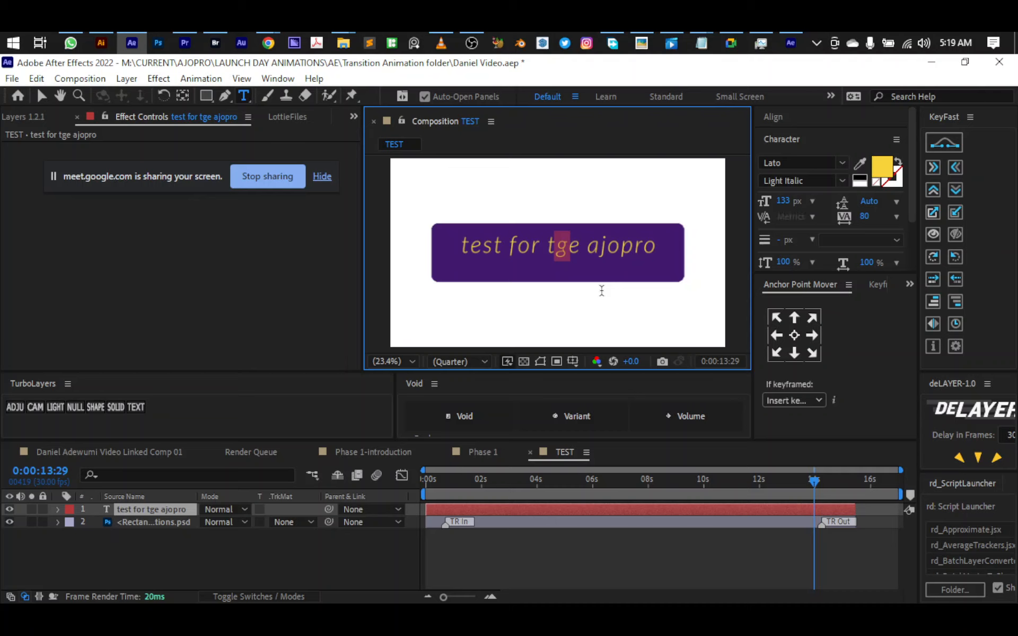
type("h")
key("Escape")
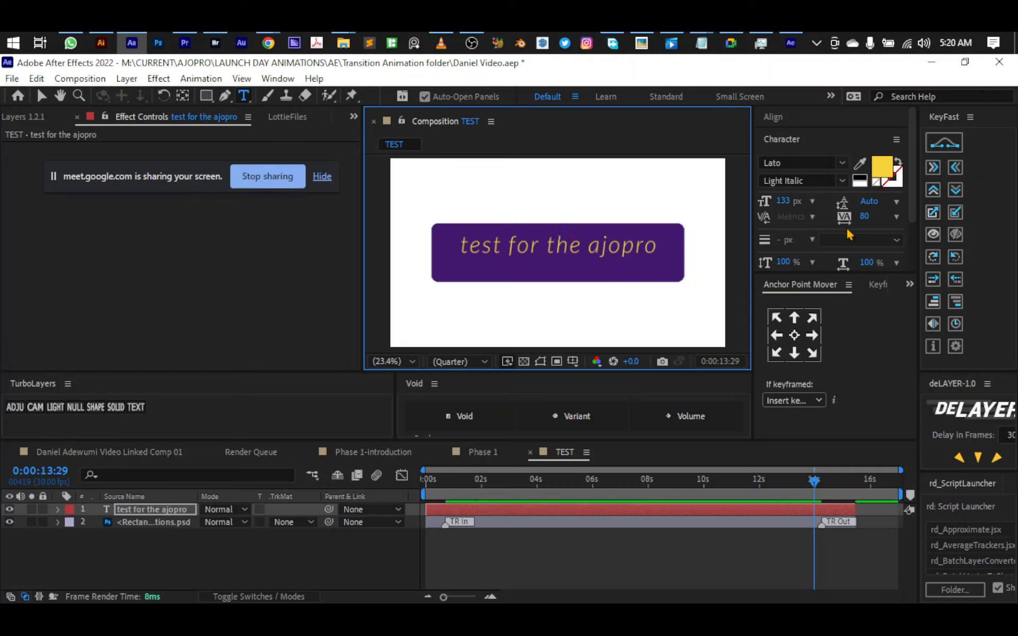
Set the text's Lato font style to Black and return to the Selection tool.
left_click(842, 181)
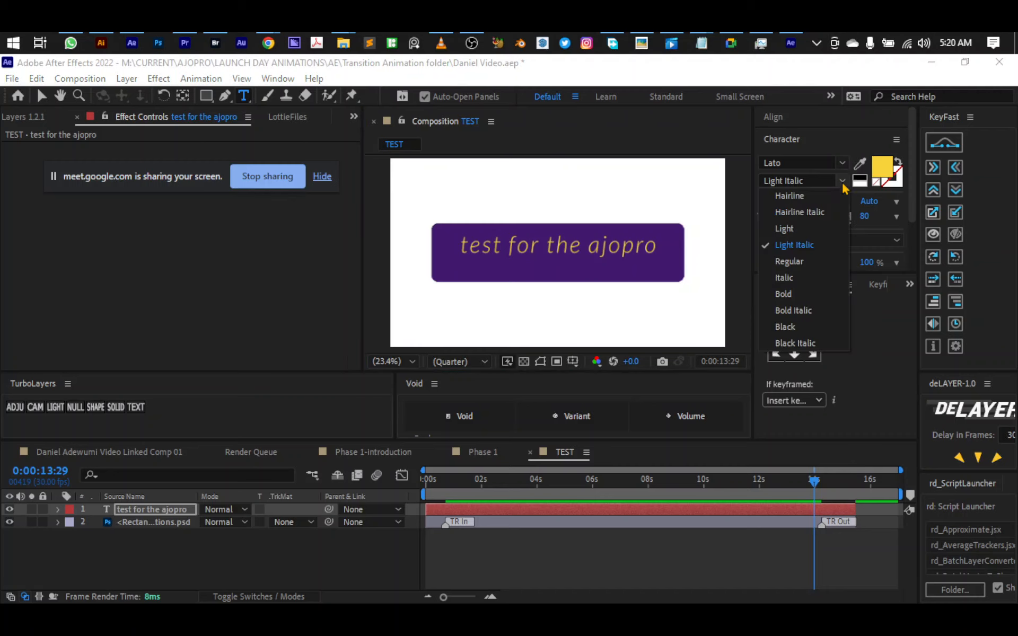
left_click(784, 328)
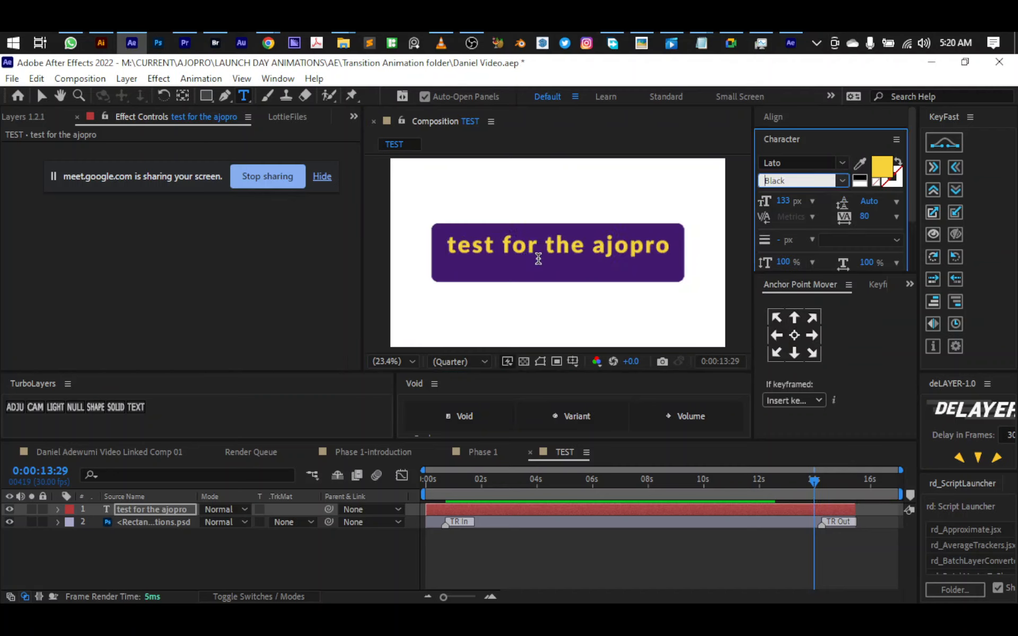
key("ctrl+z")
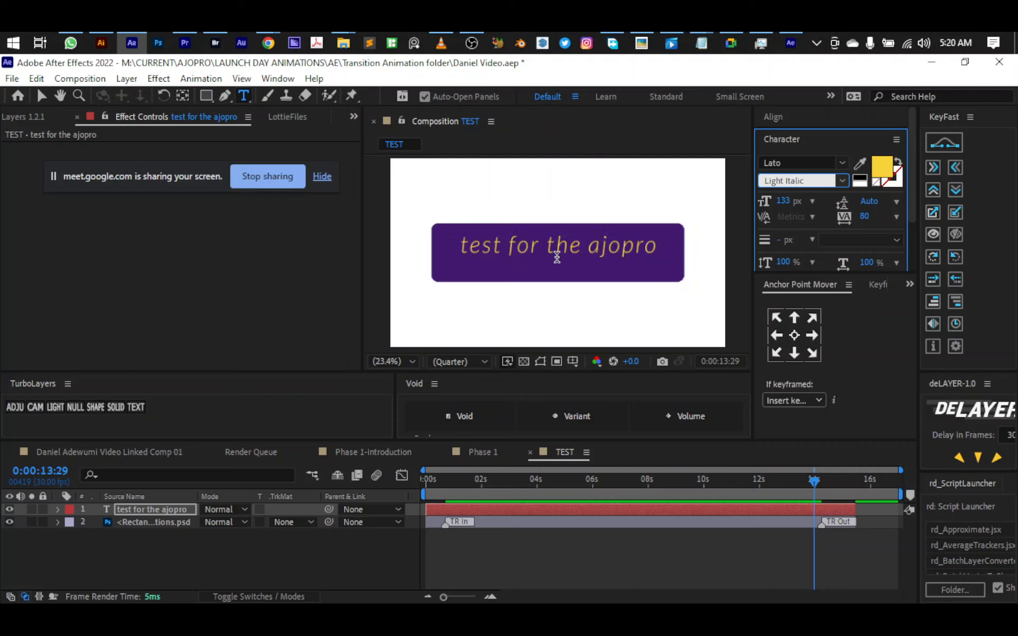
left_click(842, 182)
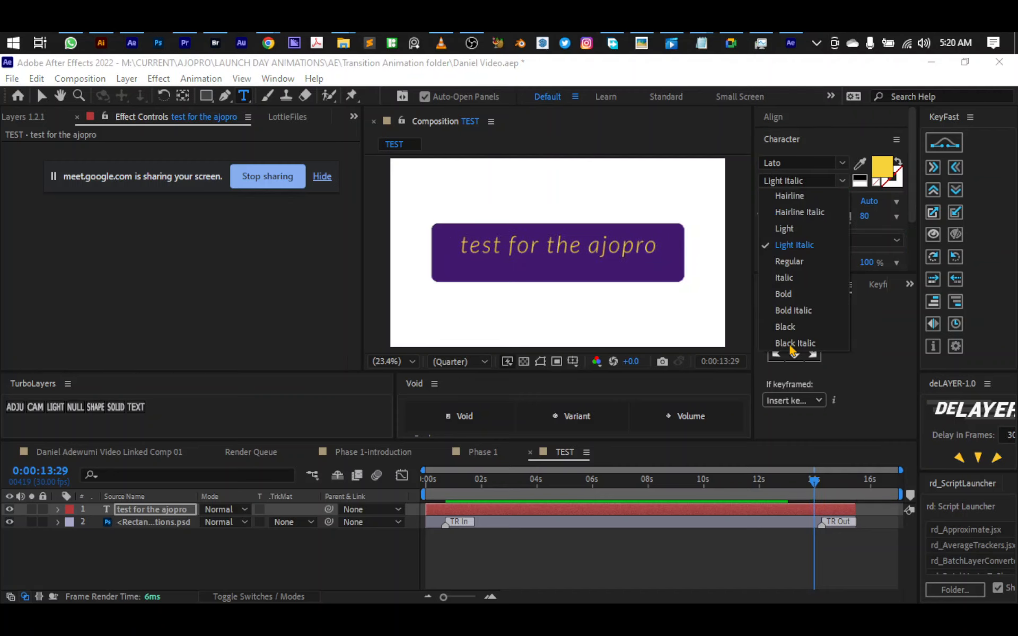
key("Escape")
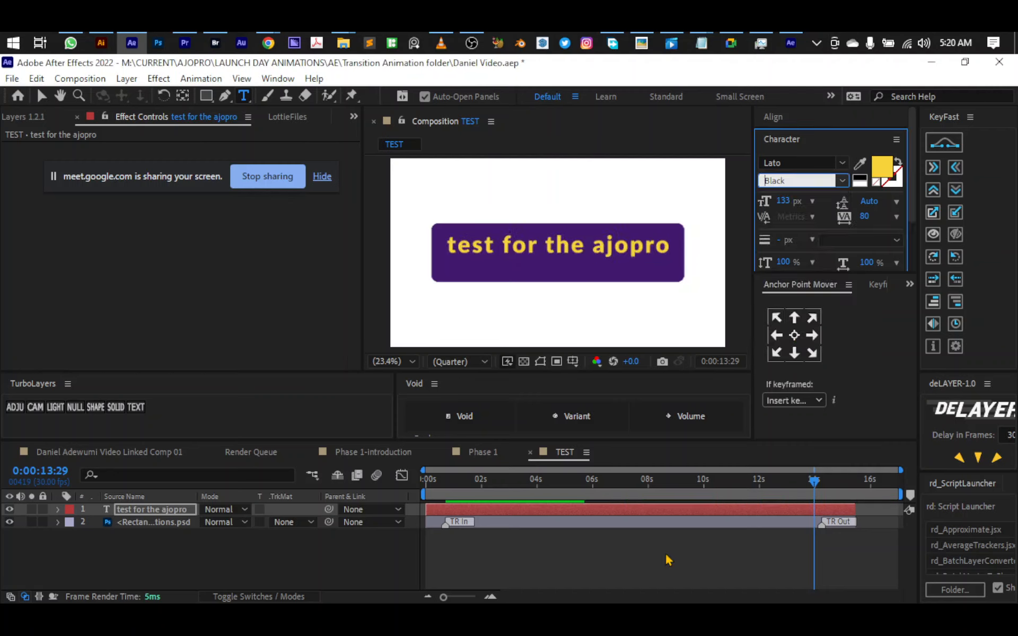
left_click(666, 557)
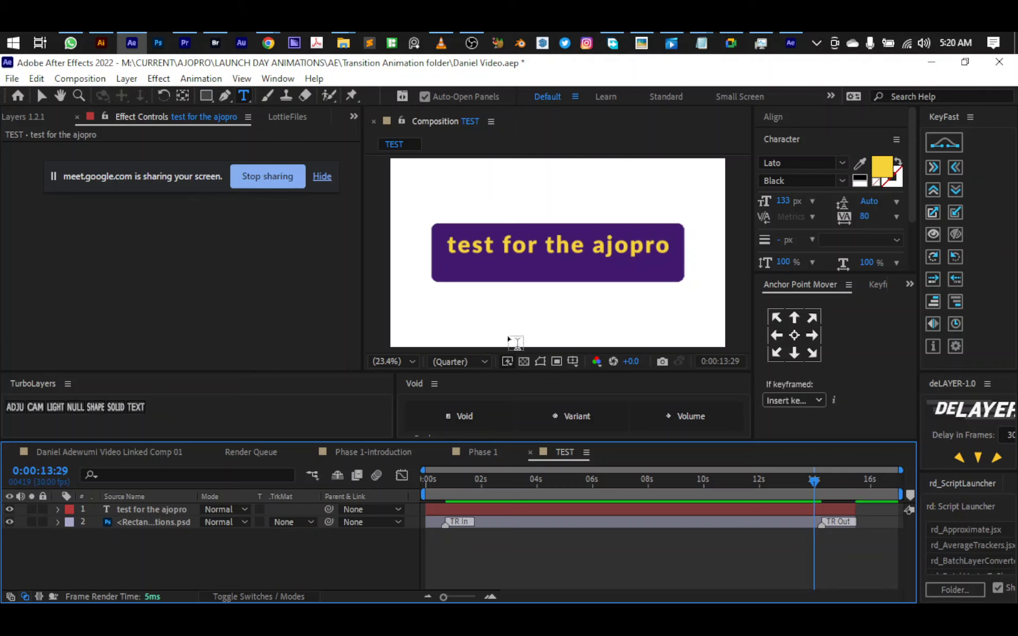
left_click(41, 95)
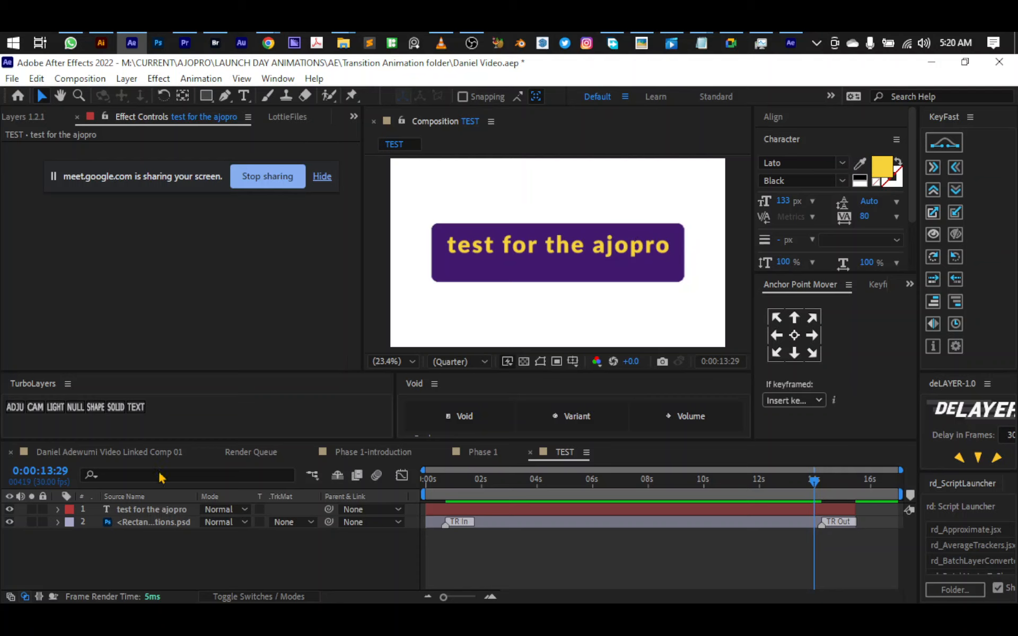
Select the text layer and browse Animation Composer's text layer transitions for animating characters and words.
left_click(143, 512)
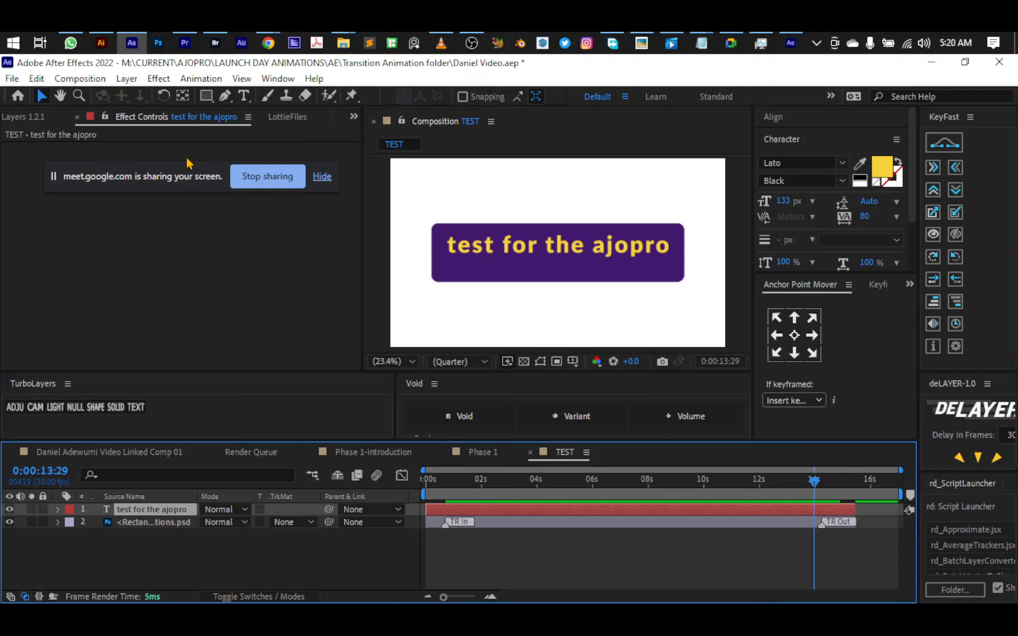
left_click(353, 117)
left_click(412, 152)
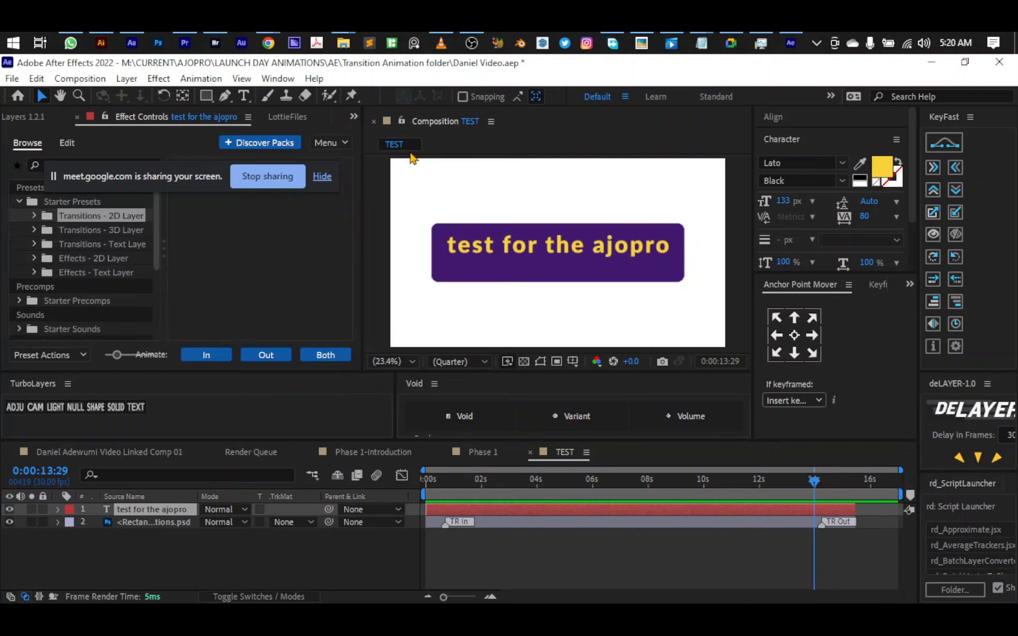
left_click(20, 203)
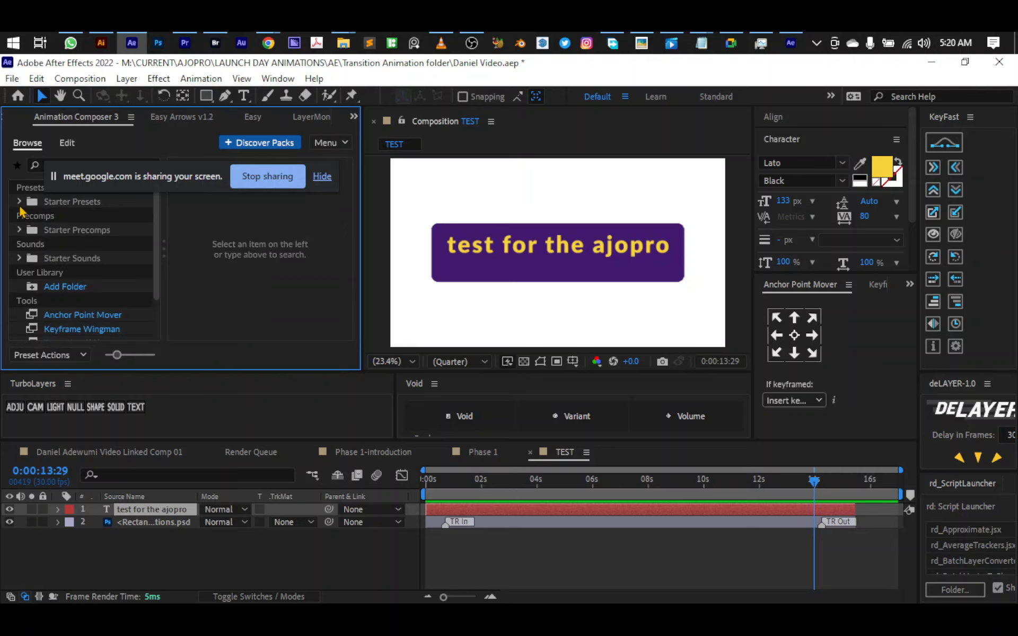
left_click(19, 202)
left_click(131, 245)
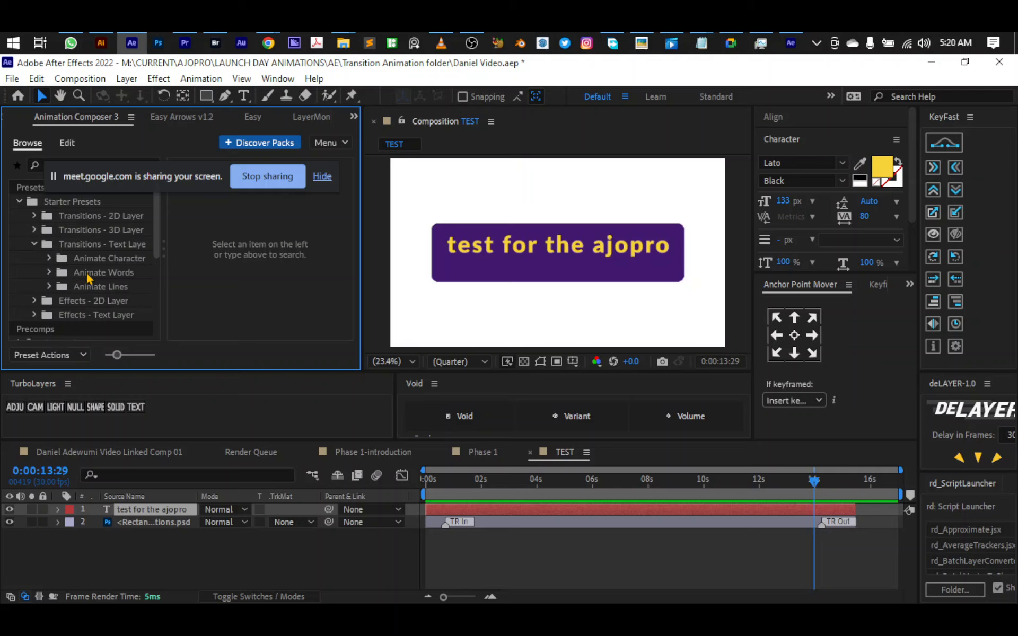
left_click(99, 261)
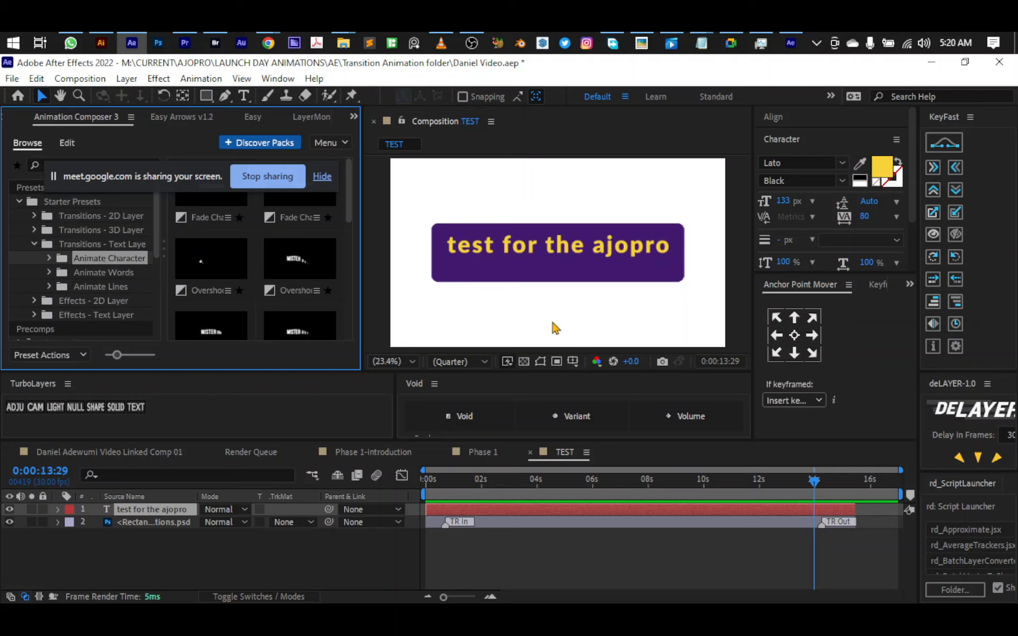
left_click(104, 273)
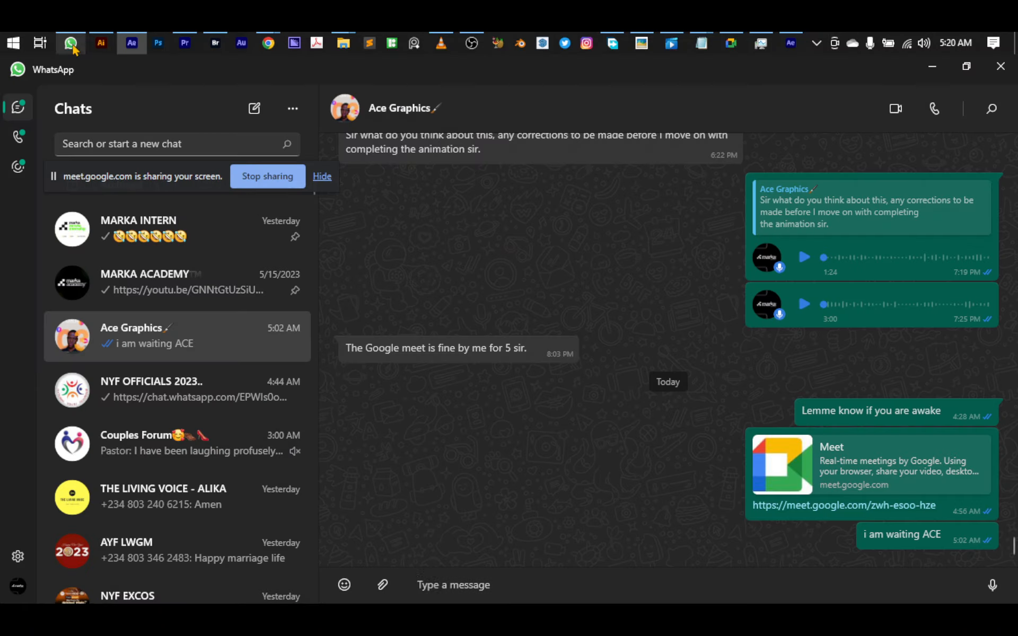
Switch to WhatsApp, play the customer review animation shared in the open chat, and return to After Effects.
left_click(71, 43)
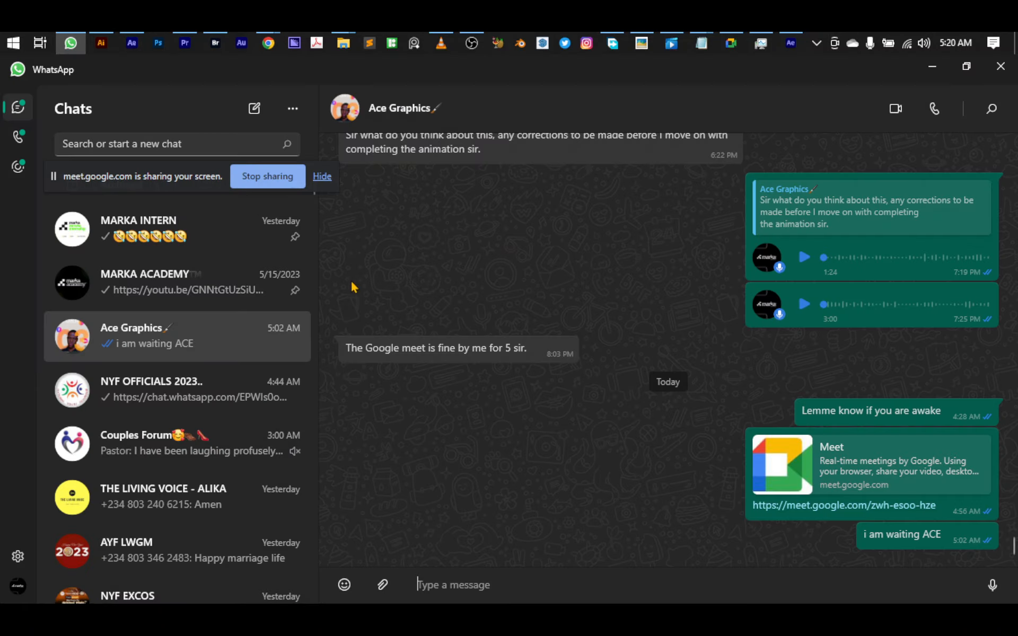
scroll(353, 287, "up", 15)
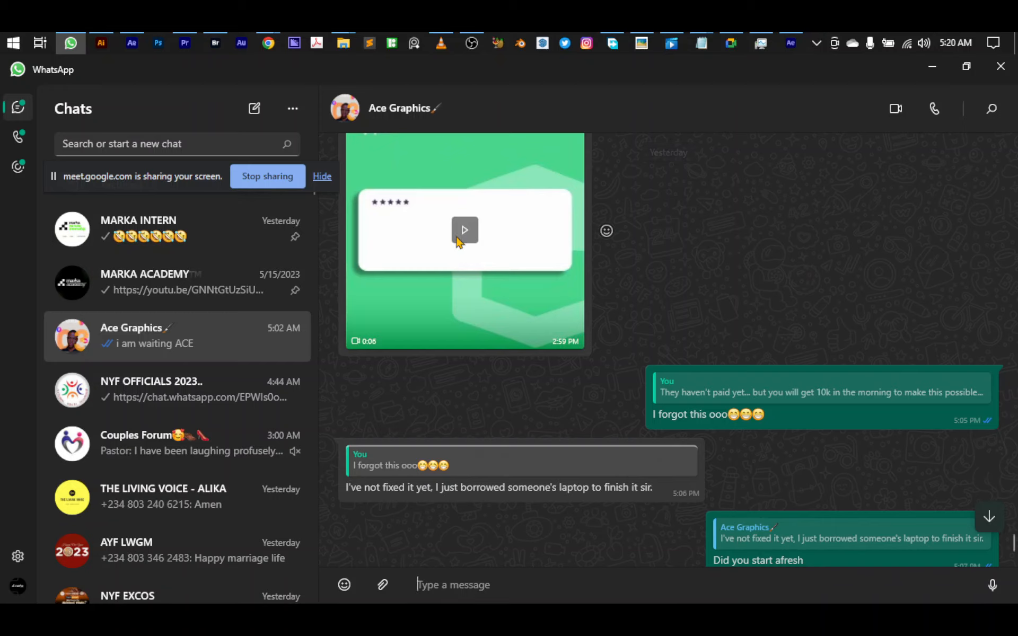
left_click(457, 241)
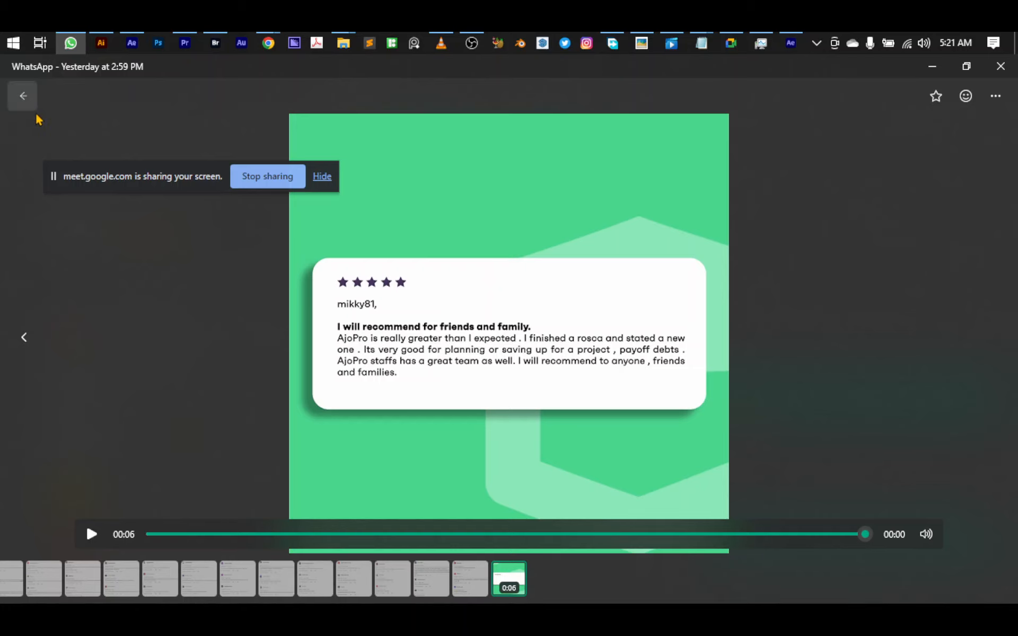
left_click(21, 95)
left_click(932, 67)
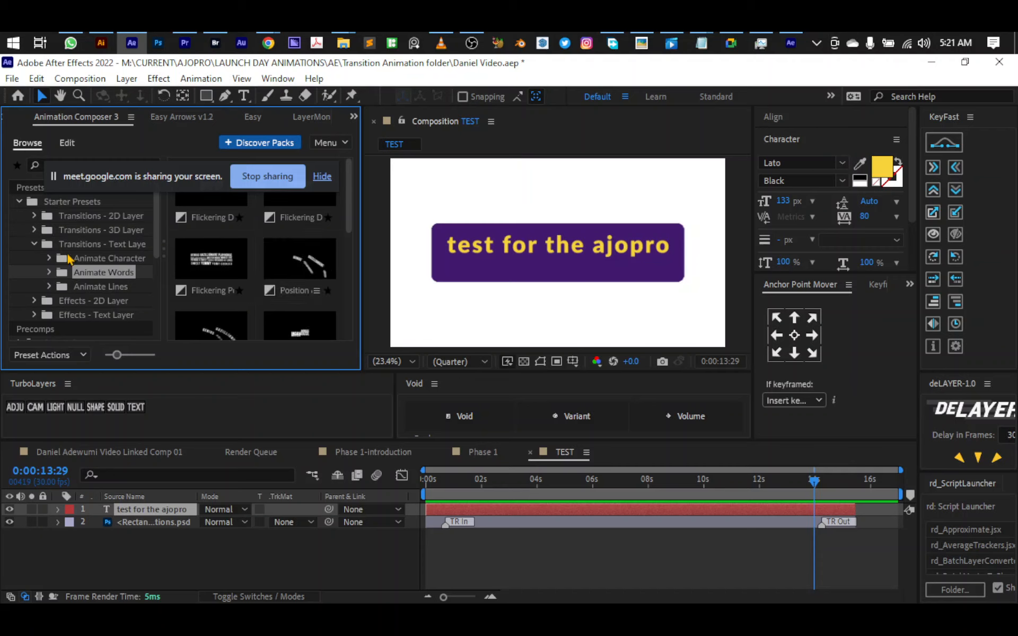
Compare the text transitions for animating characters and lines, and view the first Fade Characters preset's variants.
left_click(89, 260)
left_click(91, 289)
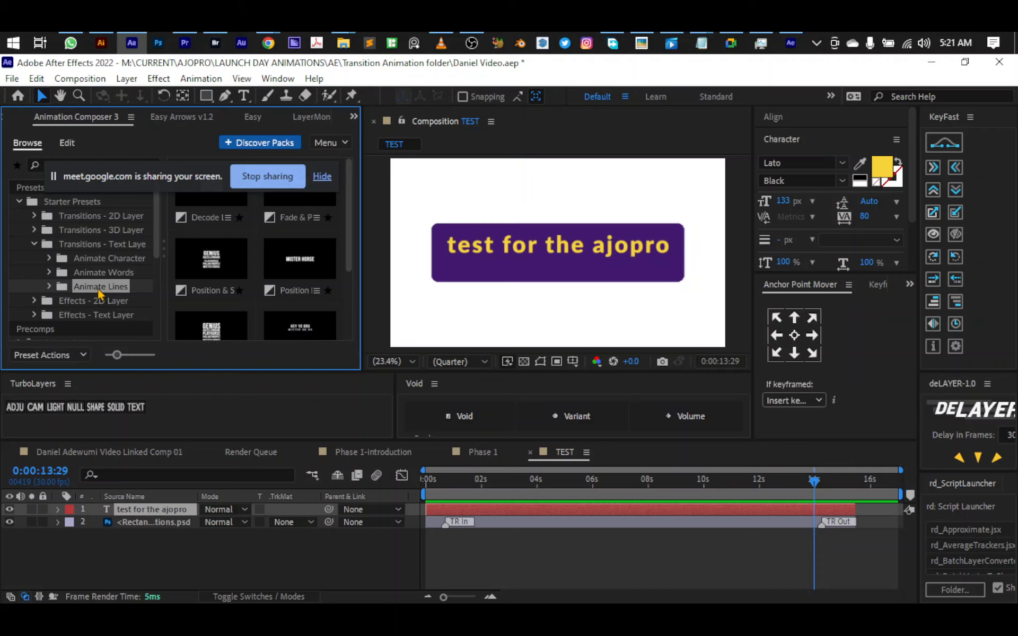
left_click(50, 259)
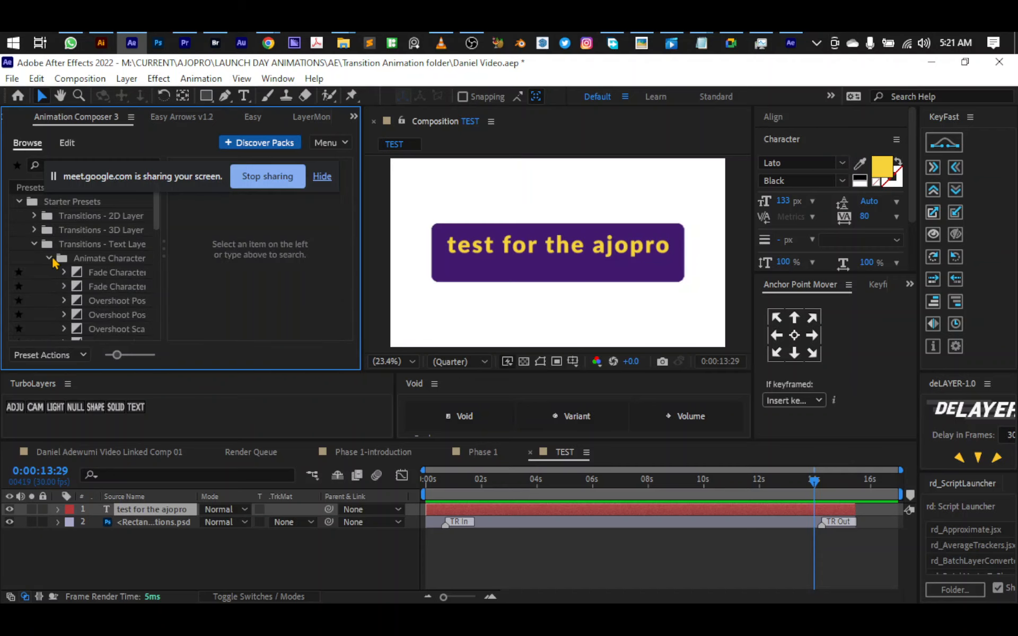
left_click(122, 274)
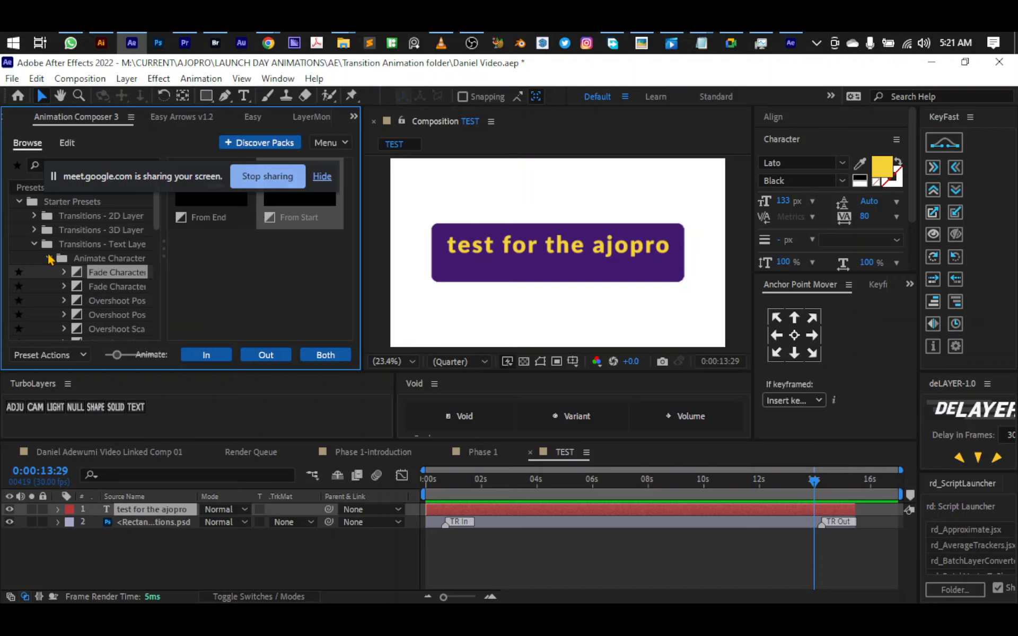
left_click(49, 259)
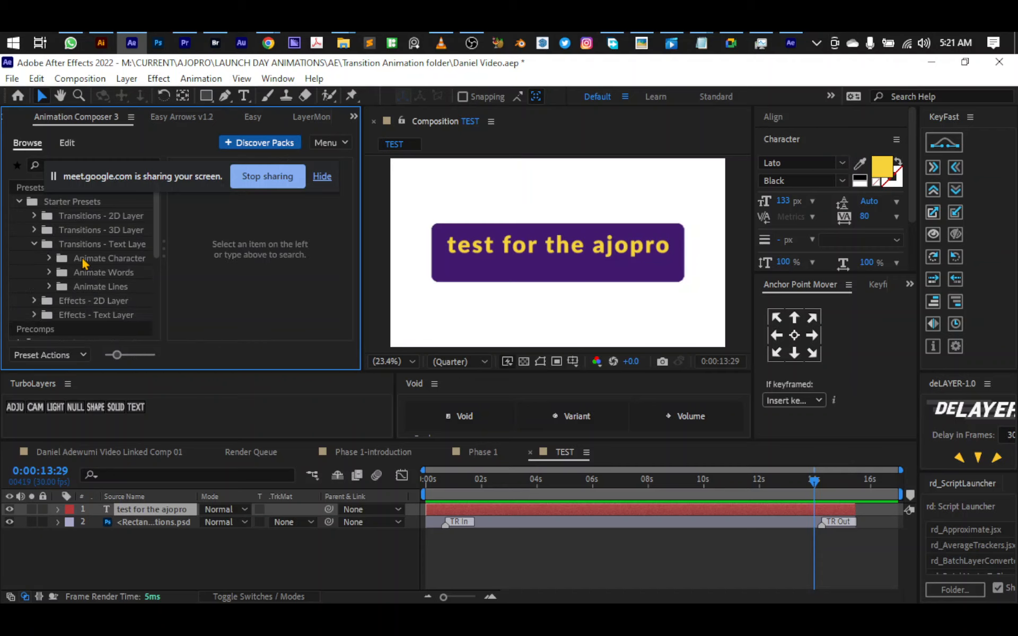
Apply the Fade Characters Separately preset's From Start variant to the text layer as both In and Out, and collapse the layer's properties.
left_click(50, 259)
left_click(112, 272)
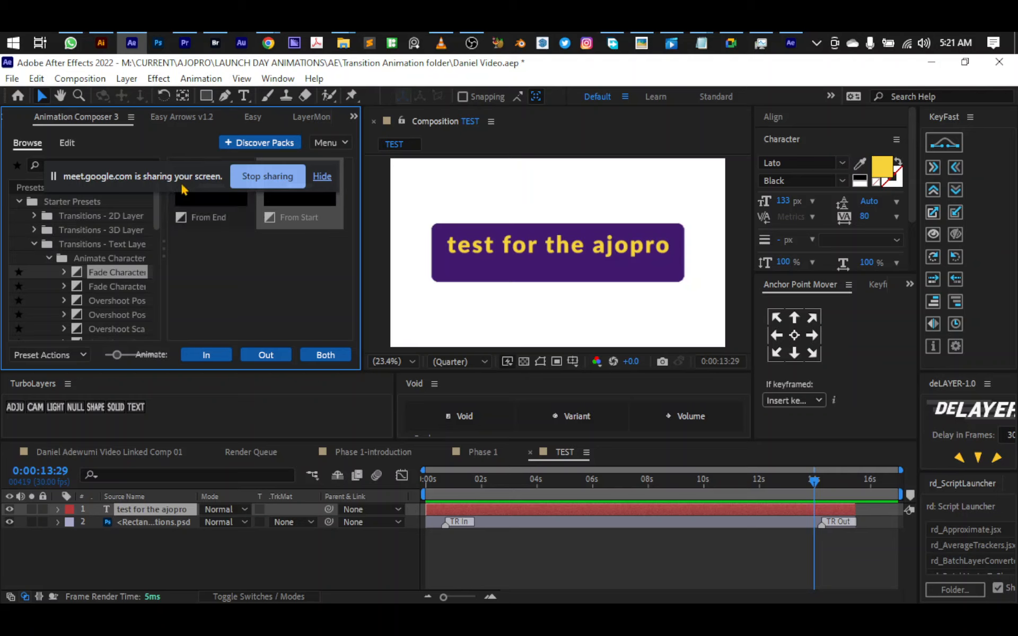
left_click_drag(183, 190, 177, 588)
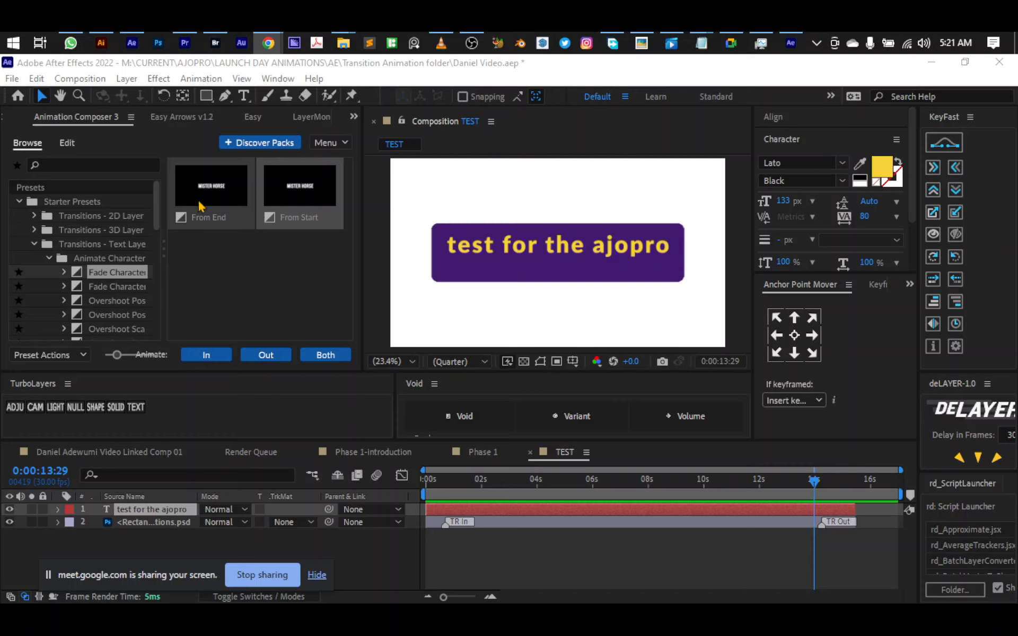
left_click(221, 220)
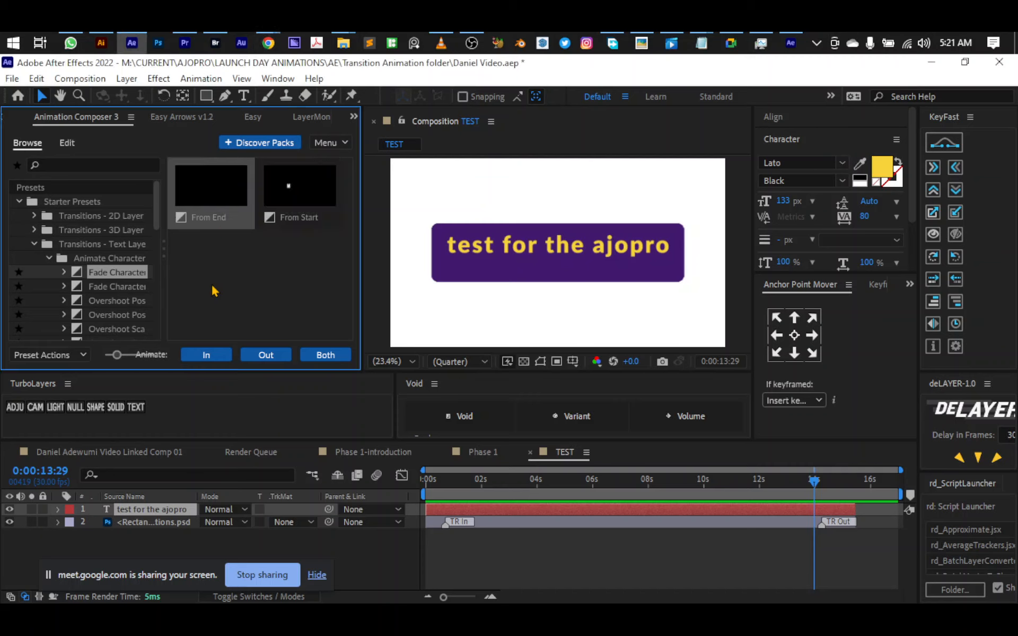
left_click(288, 184)
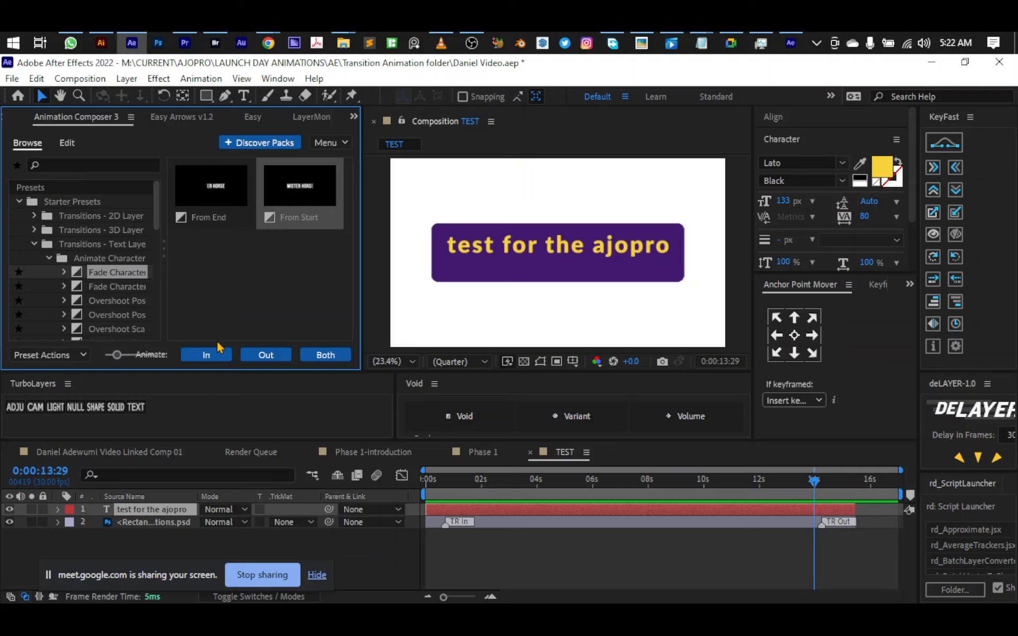
left_click(325, 357)
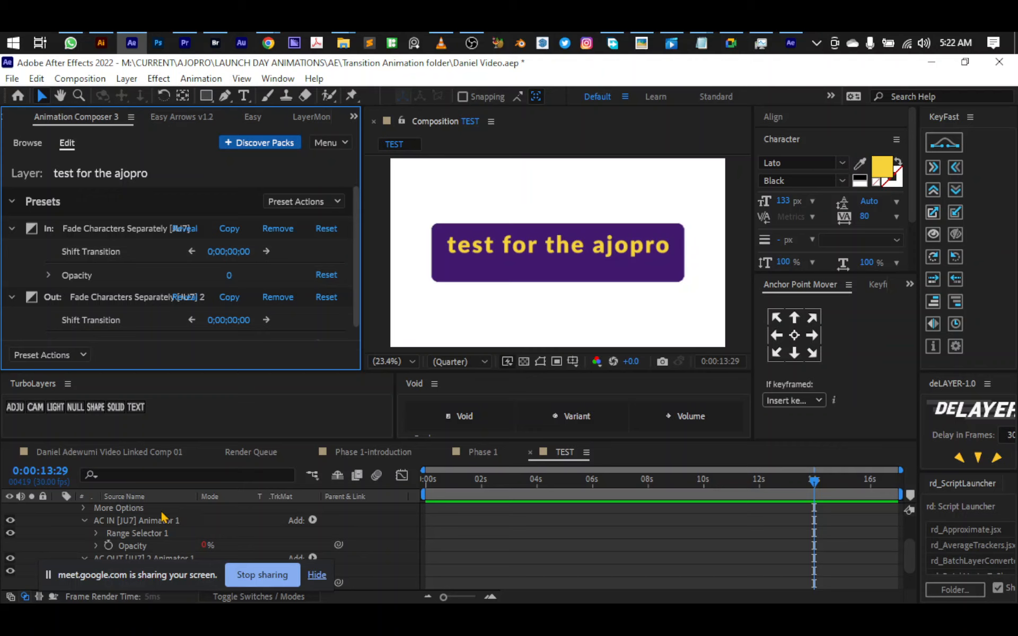
left_click(59, 509)
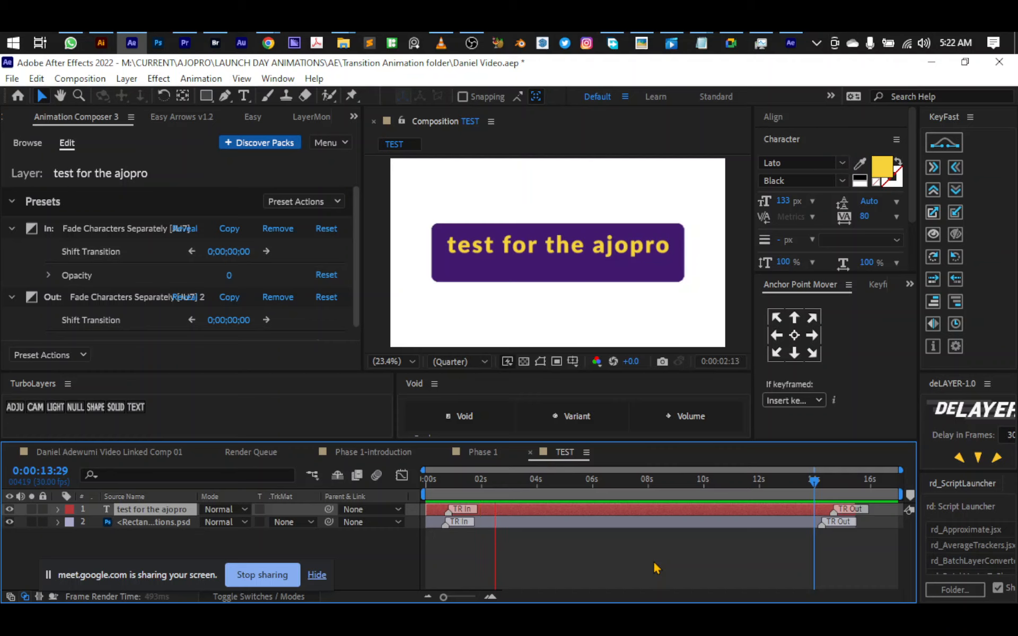
Move the playhead to 0:00:12:12, play back the text layer's transitions and examine the area around its TR Out marker.
left_click(769, 483)
key("space")
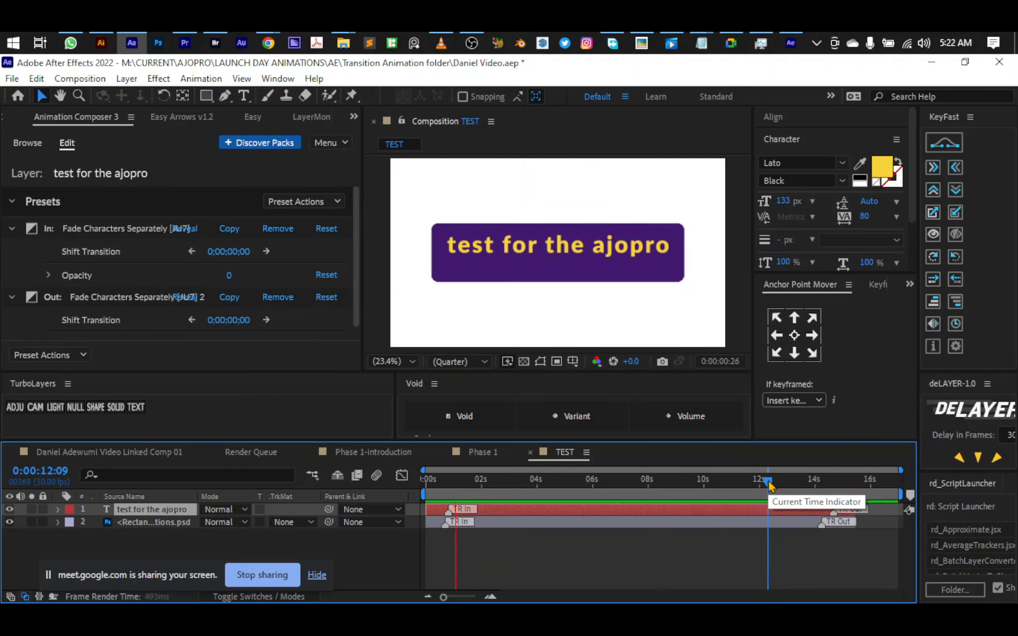
left_click_drag(769, 483, 771, 482)
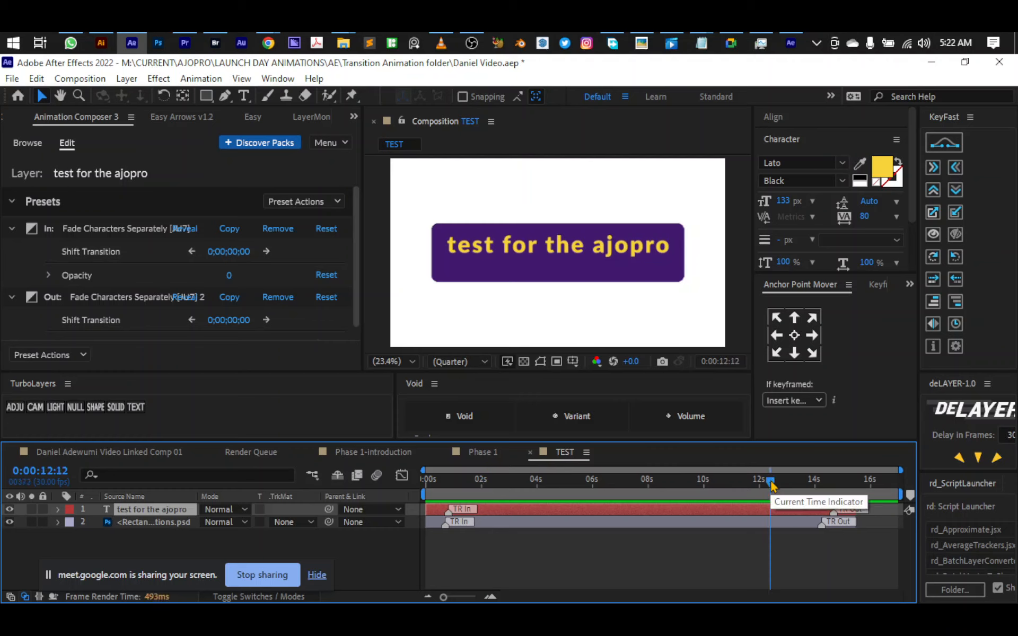
key("space")
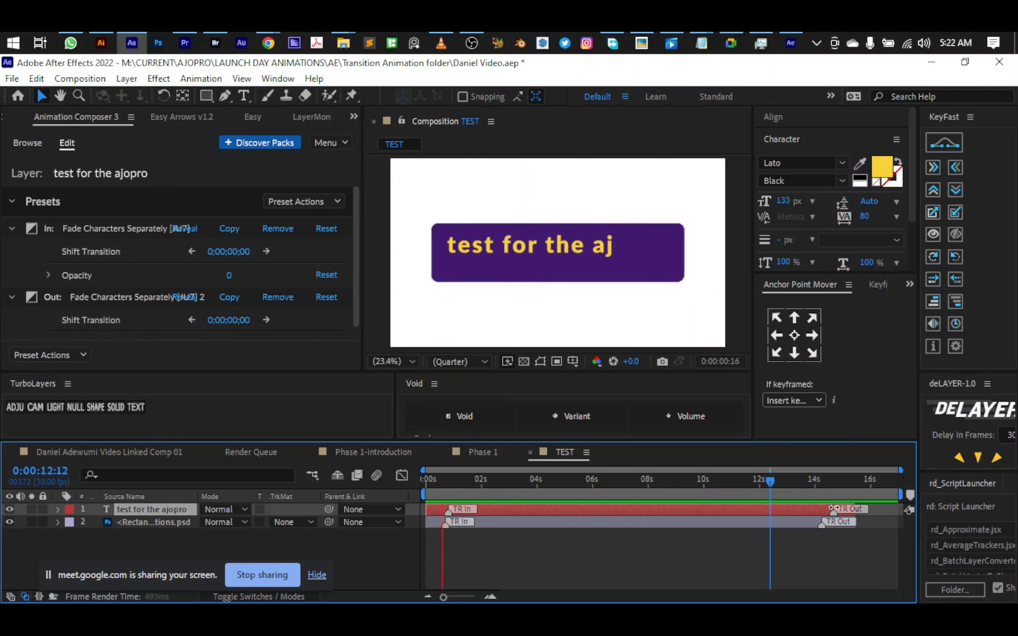
scroll(843, 517, "up", 3)
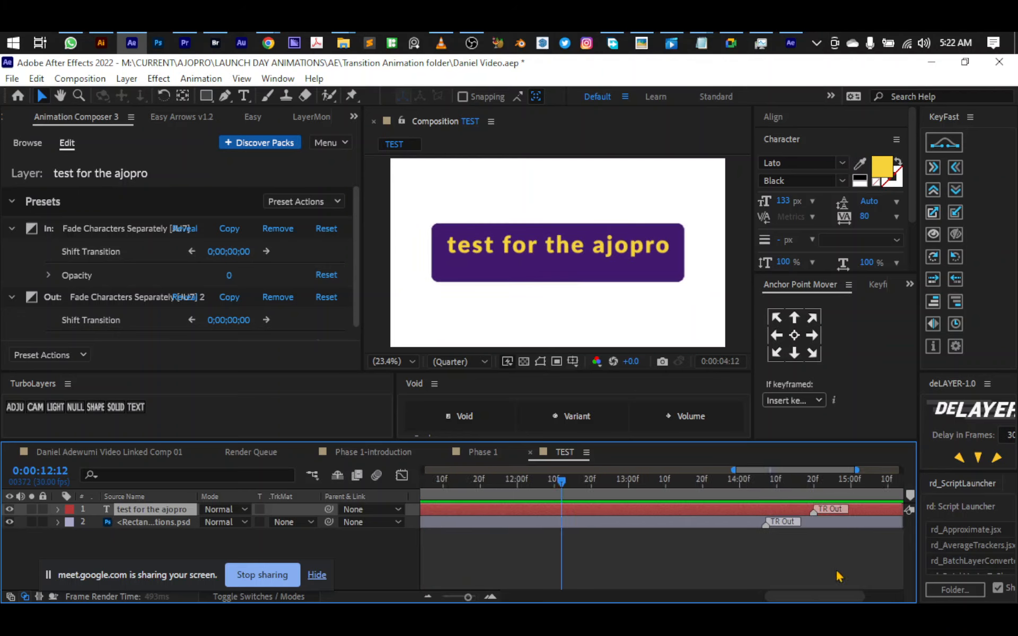
Move the text layer's TR Out marker earlier to about 0:00:13:26 and trim the layer's end to about 0:00:14:25.
left_click_drag(822, 606, 882, 610)
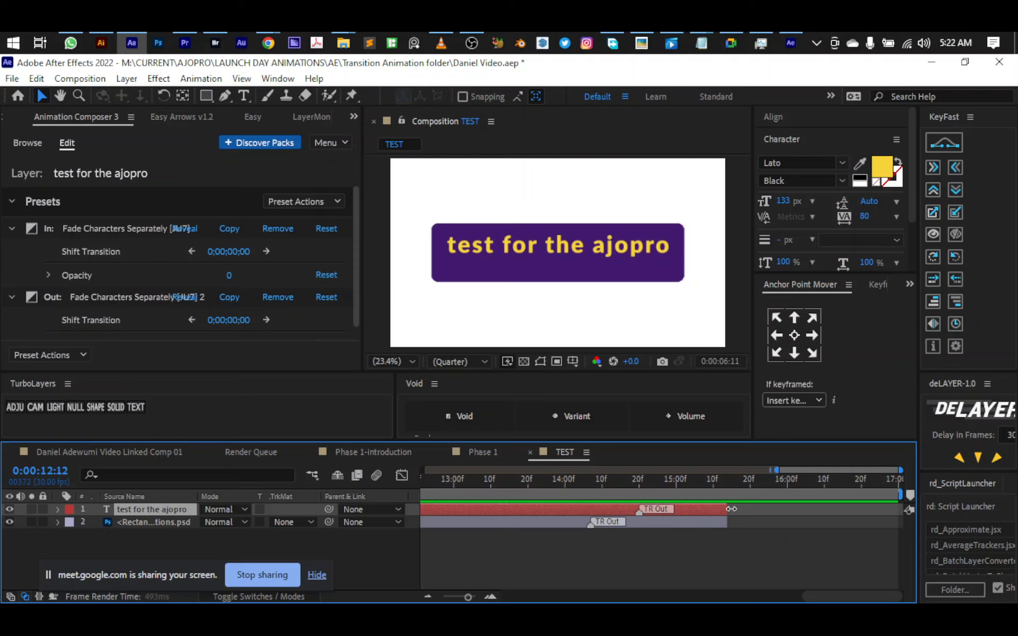
left_click_drag(727, 507, 712, 509)
left_click_drag(630, 510, 543, 511)
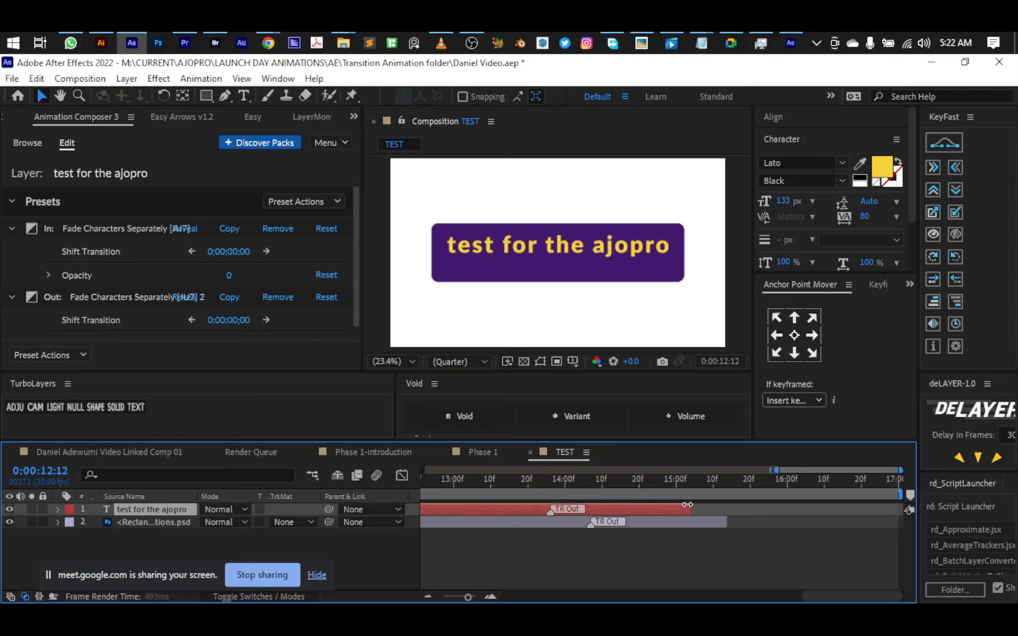
left_click_drag(687, 505, 659, 513)
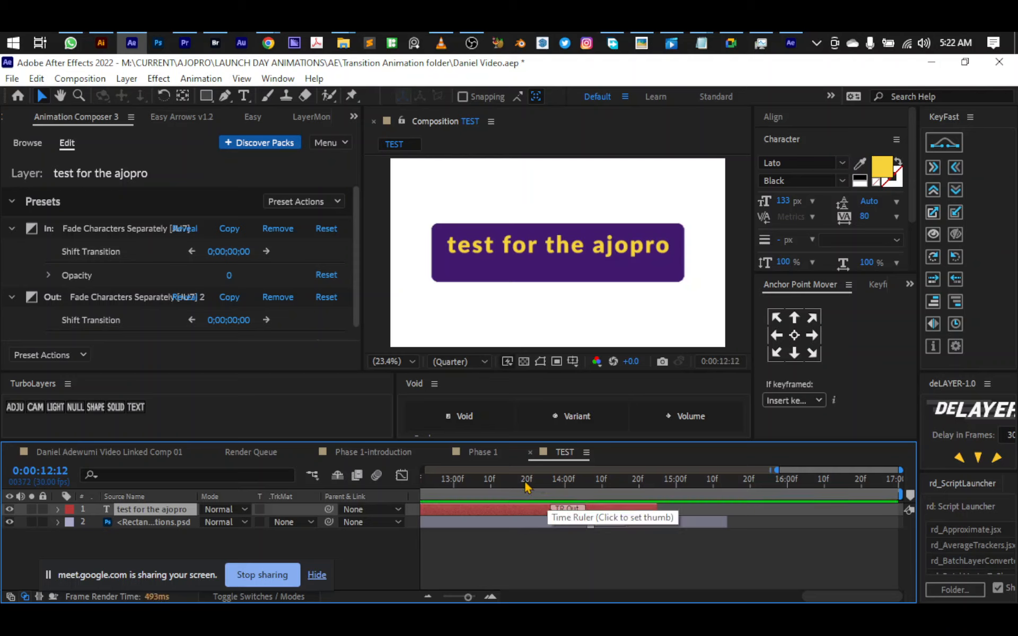
Start the work area at 0:00:13:08 and play back the text layer's out transition.
left_click(484, 489)
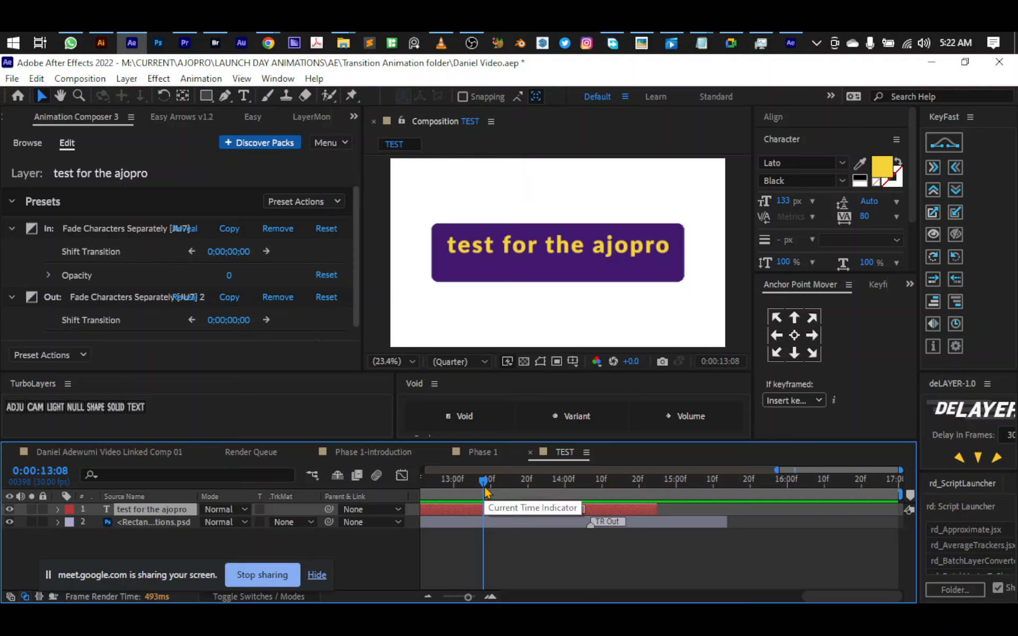
key("b")
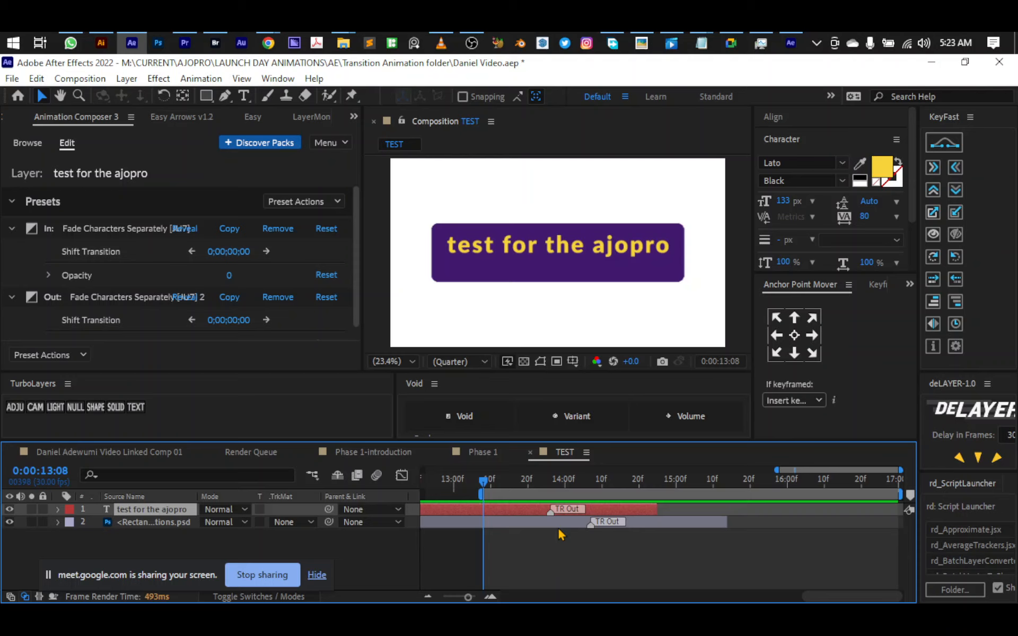
key("space")
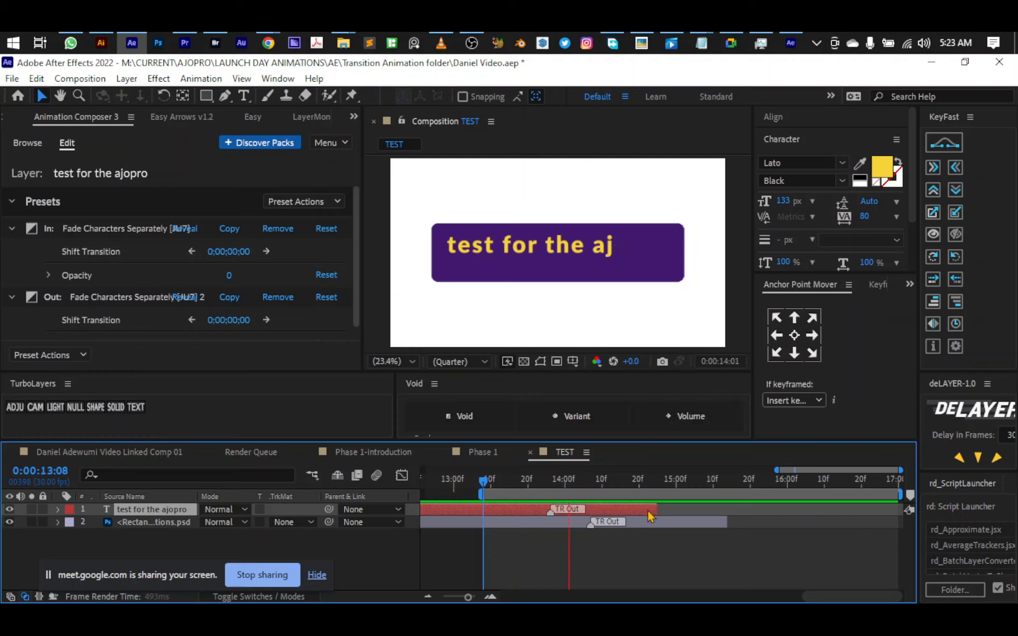
Move the work area to the start of the composition and place the playhead at 0:00:00:15.
scroll(697, 522, "down", 3)
scroll(698, 522, "down", 3)
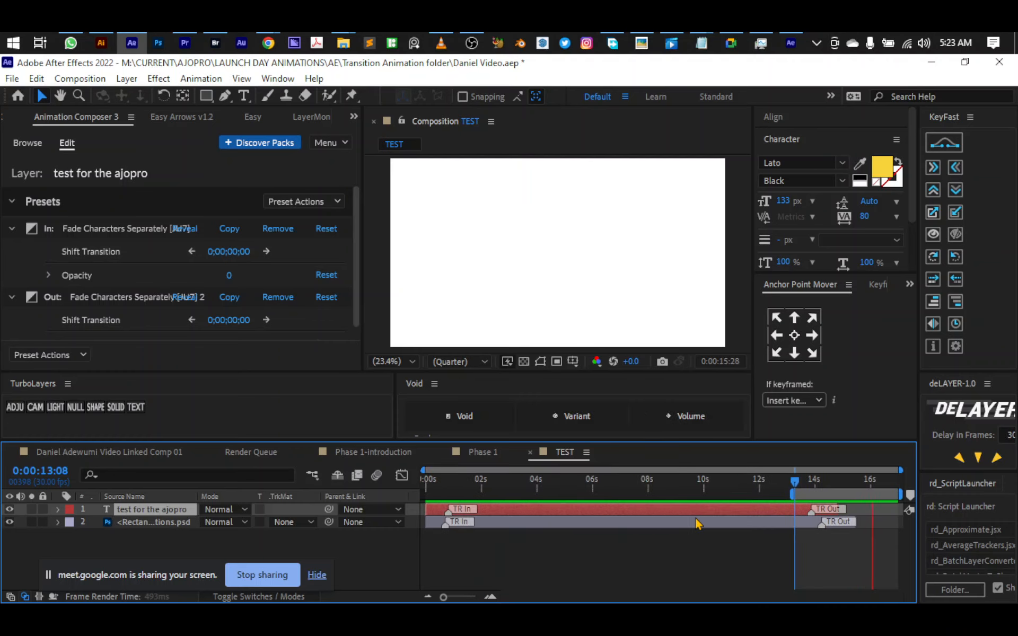
left_click_drag(837, 495, 464, 499)
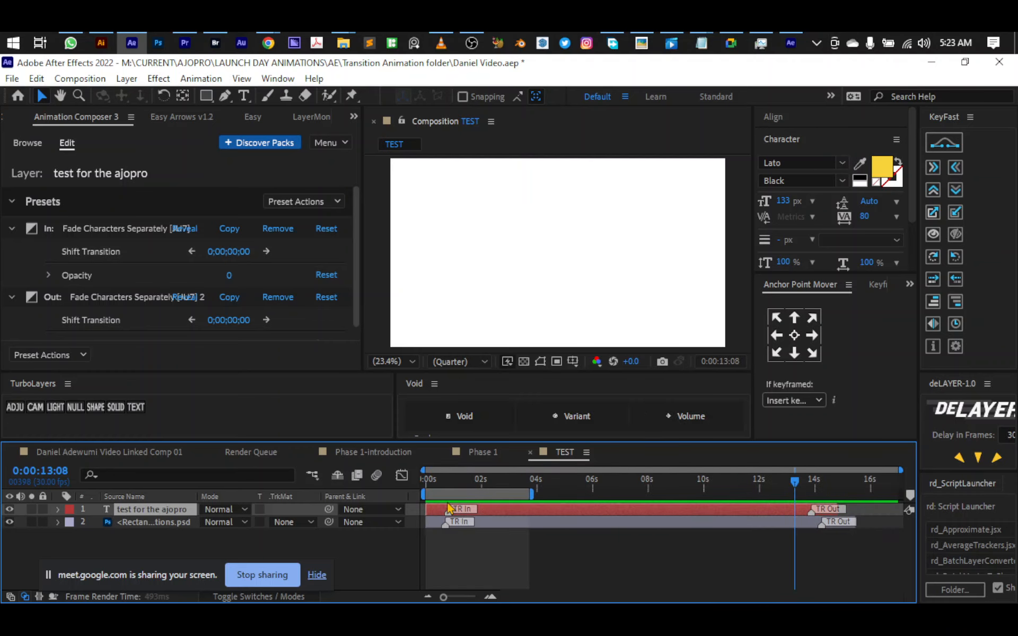
left_click(441, 482)
Move the text layer's TR In marker to about 0:00:01:04 and trim the layer's start to about 0:00:00:09.
scroll(438, 491, "up", 3)
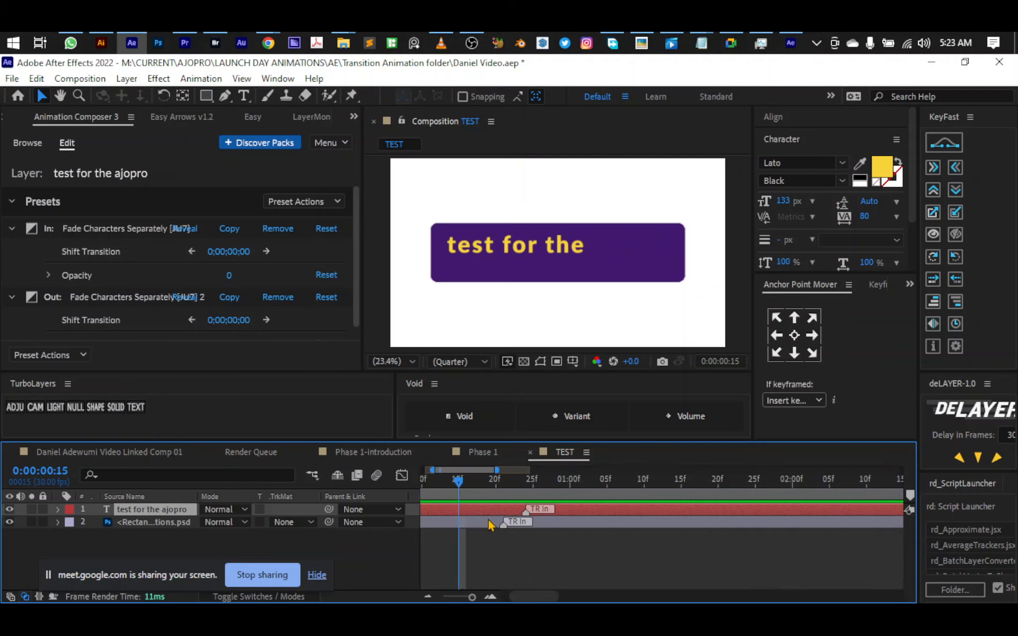
left_click_drag(526, 514, 600, 513)
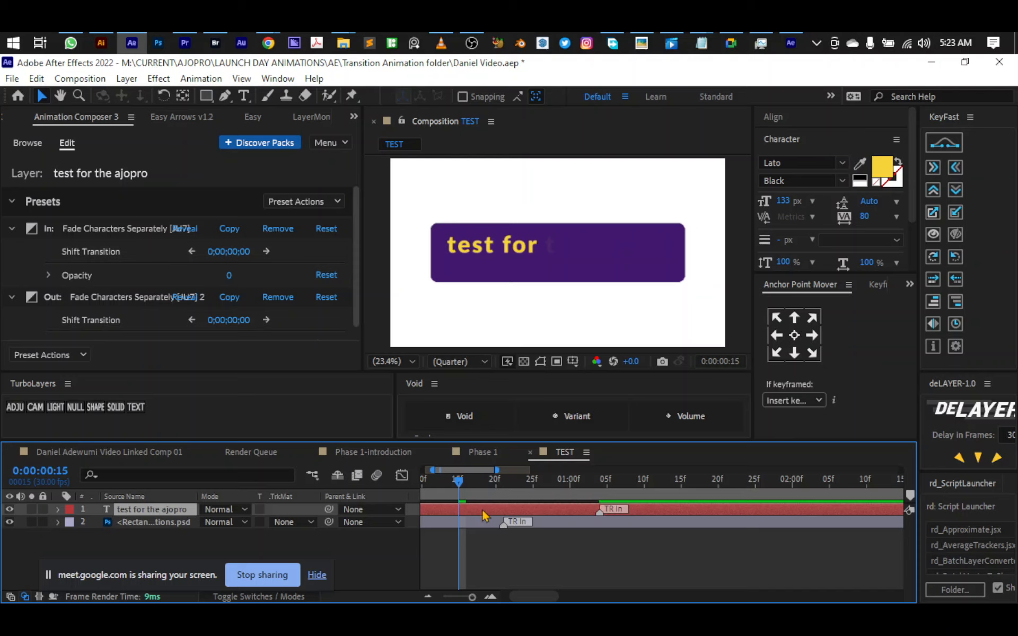
left_click_drag(527, 596, 491, 594)
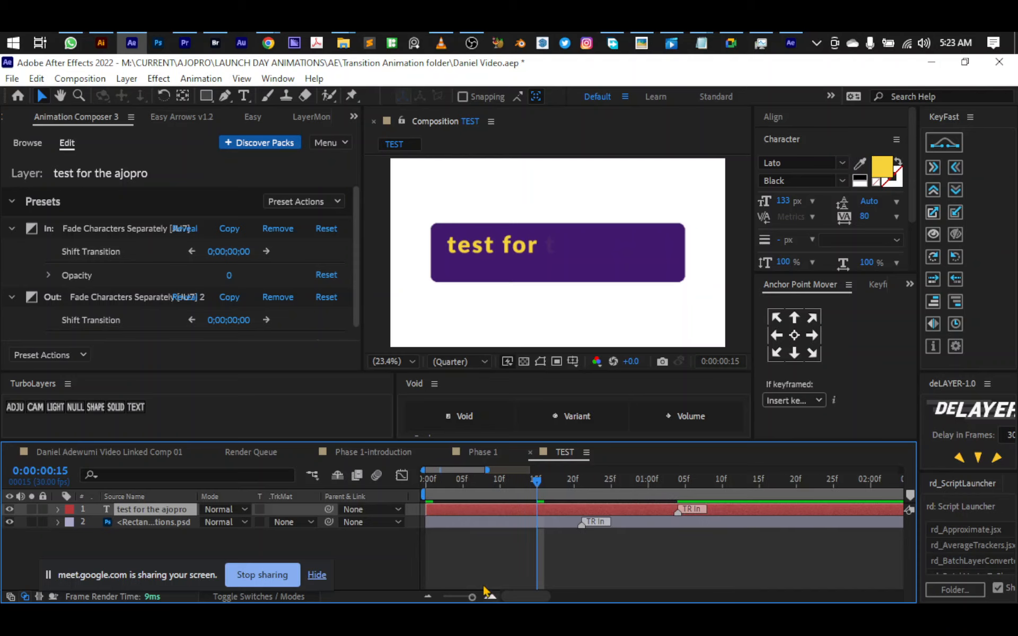
left_click_drag(427, 508, 492, 510)
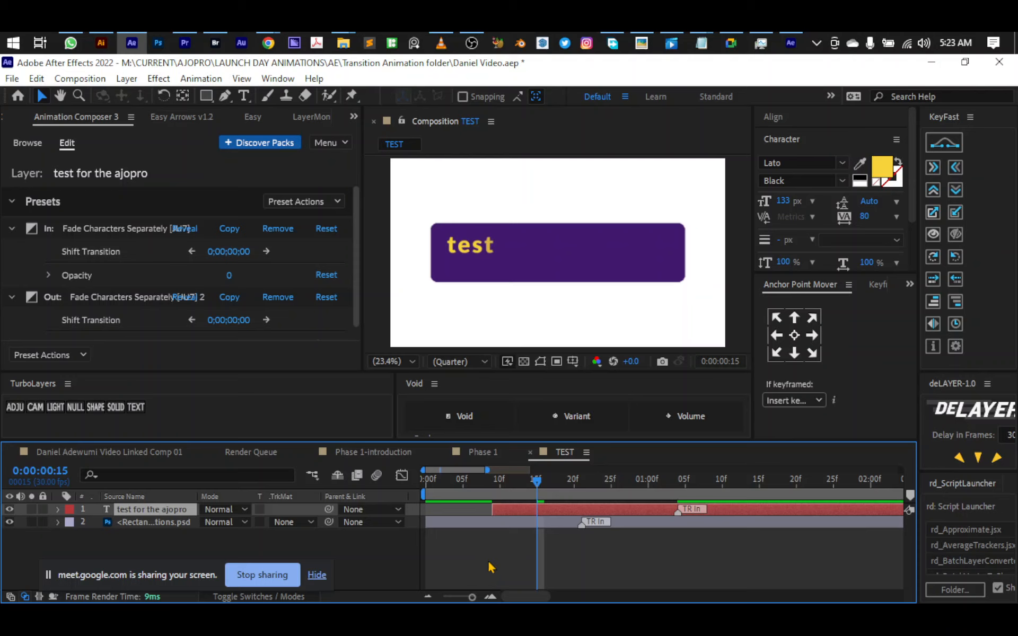
Play back the start of the composition to check the text layer's adjusted in transition.
key("minus")
key("minus")
key("minus")
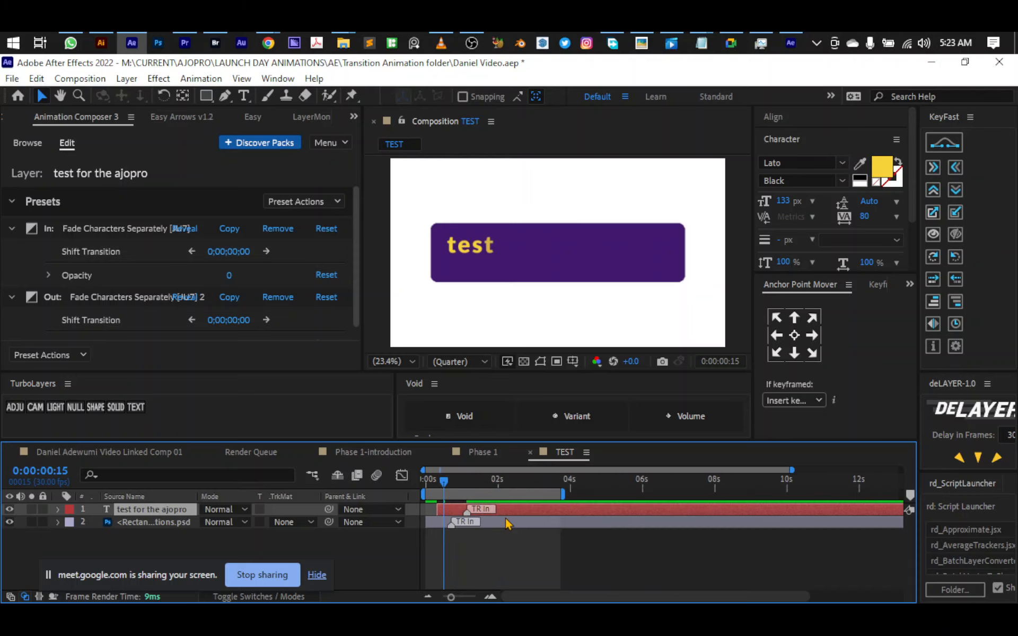
key("space")
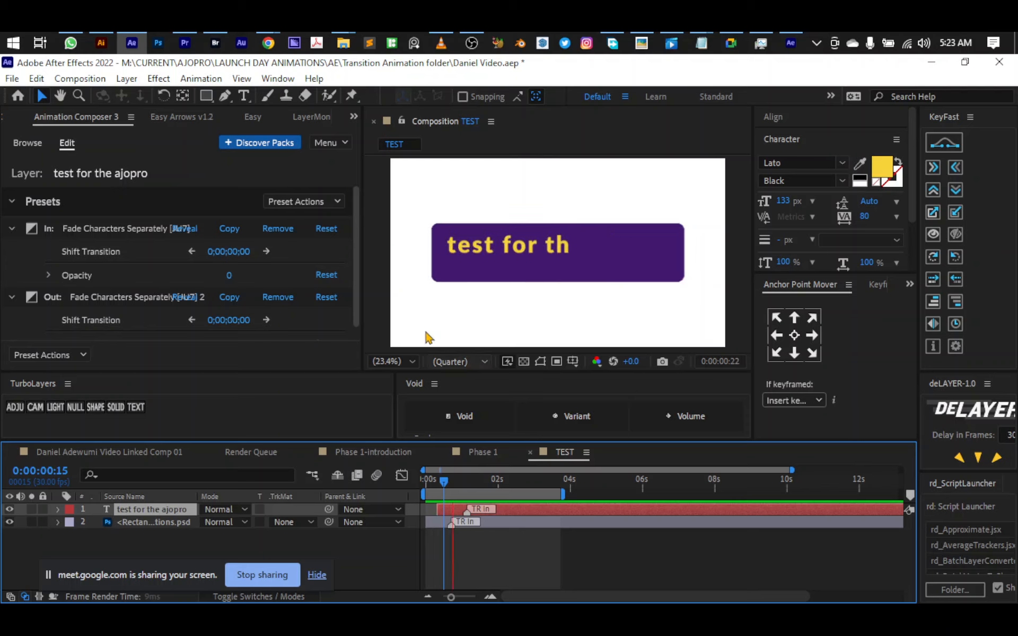
Switch to WhatsApp, play yesterday's customer review animation, view the review screenshot preceding it, and return to the chat.
left_click(72, 42)
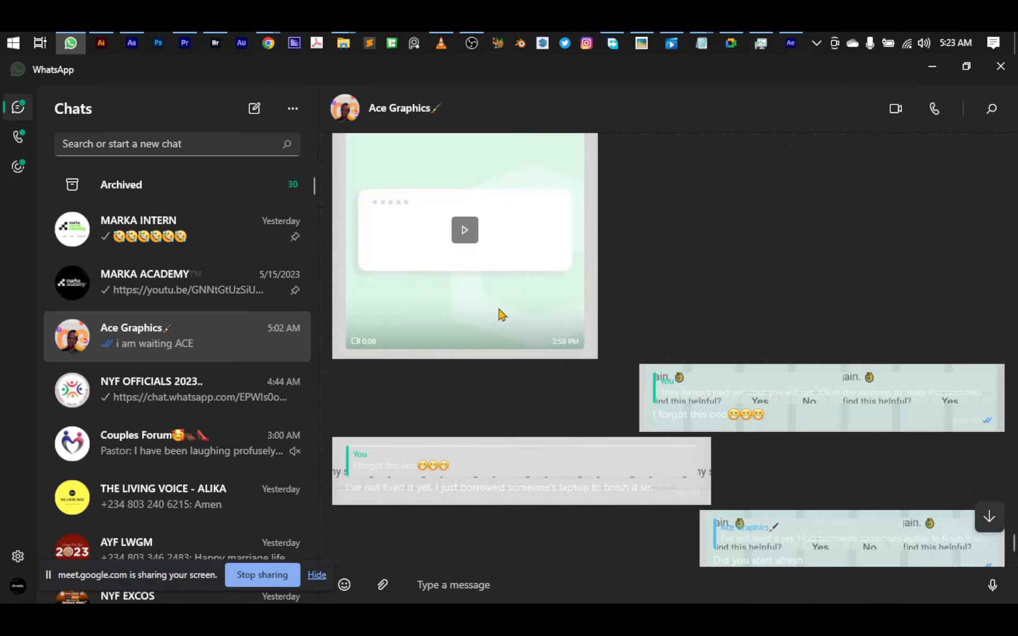
left_click(488, 301)
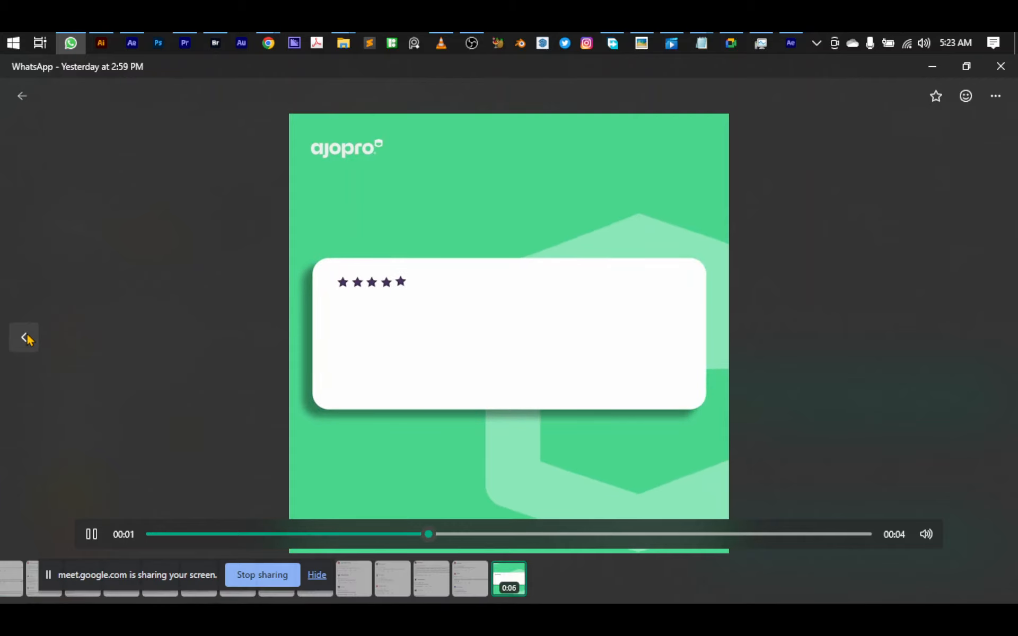
left_click(23, 338)
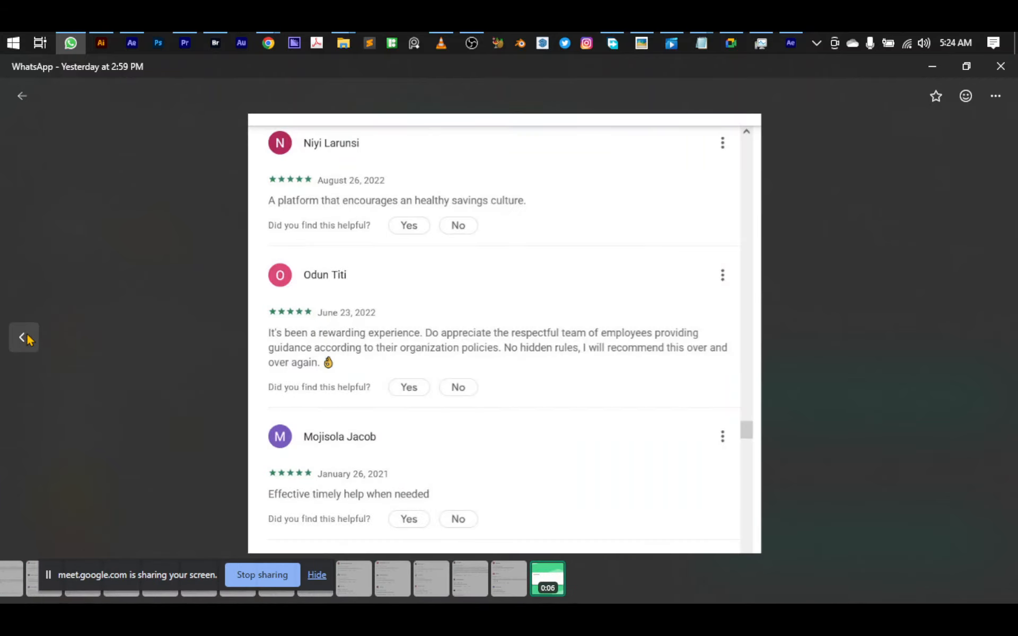
left_click(24, 337)
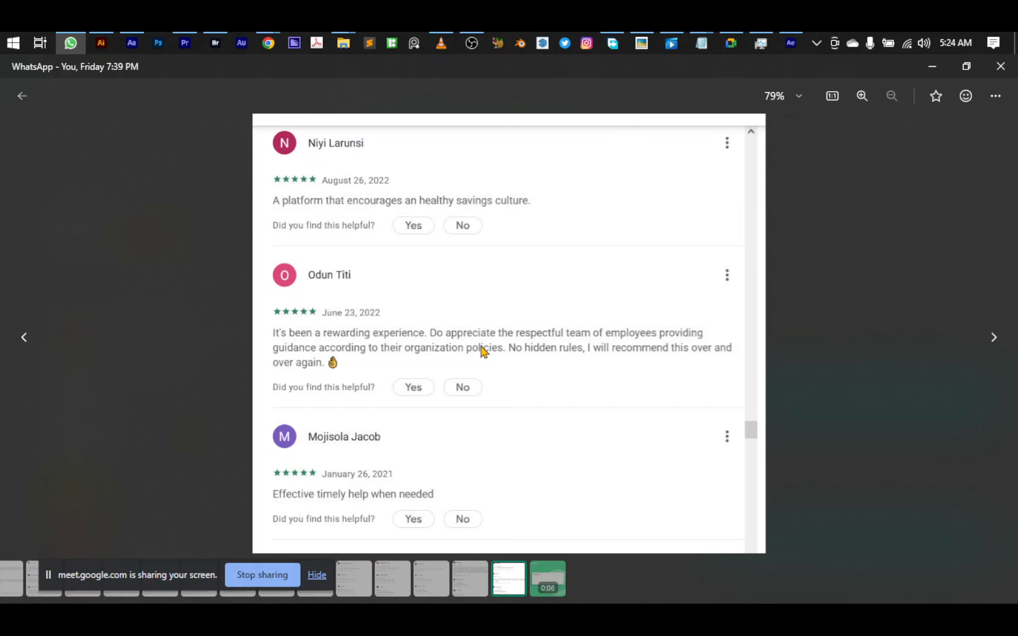
key("Escape")
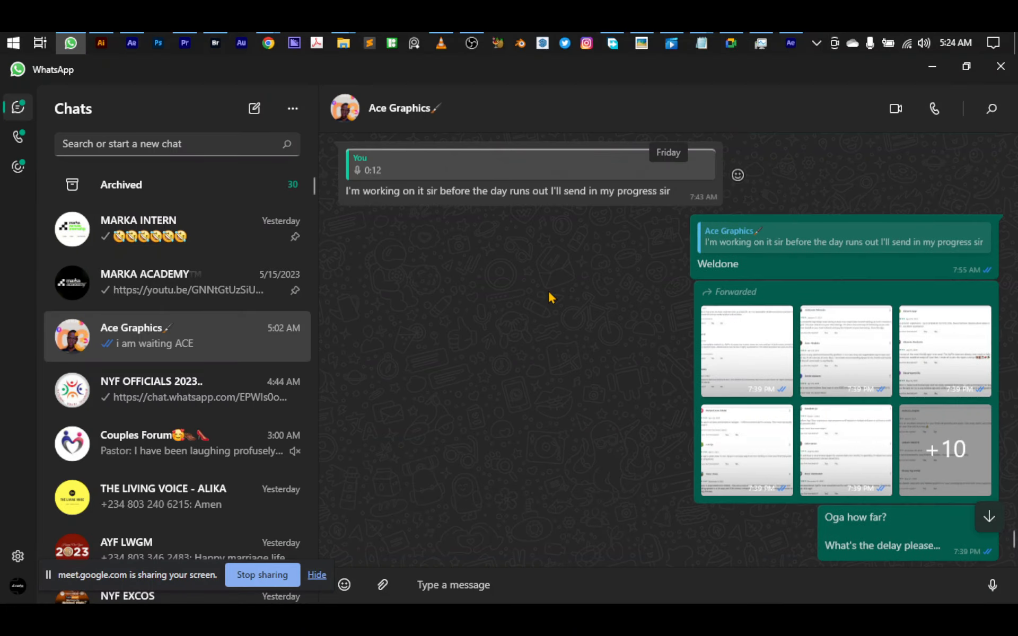
Find Thursday's review animation captioned "wyt sir?" in the chat and play it back.
scroll(550, 297, "up", 10)
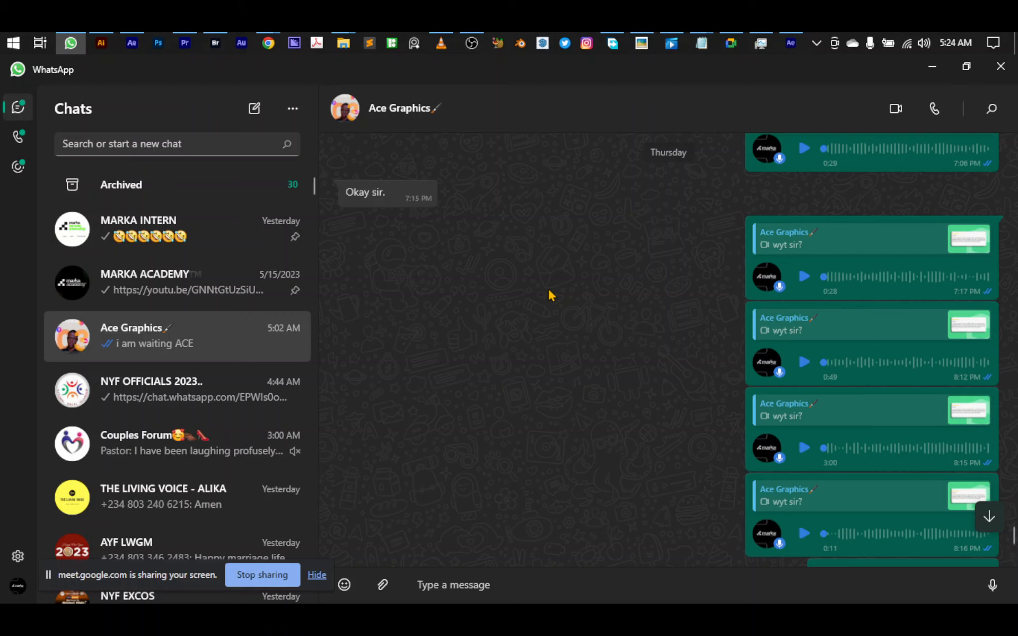
scroll(550, 296, "up", 5)
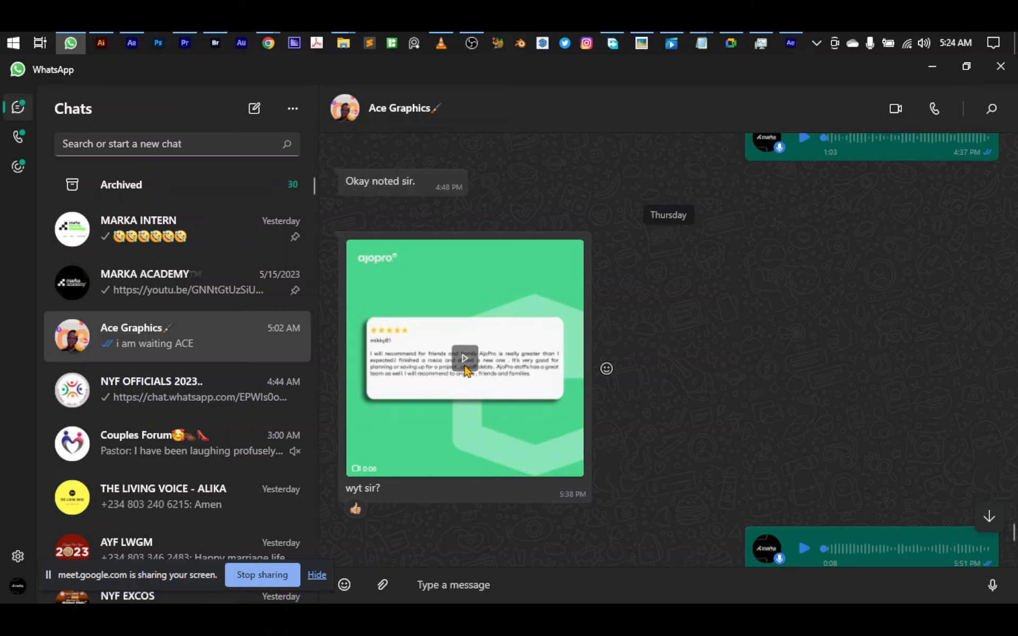
left_click(465, 365)
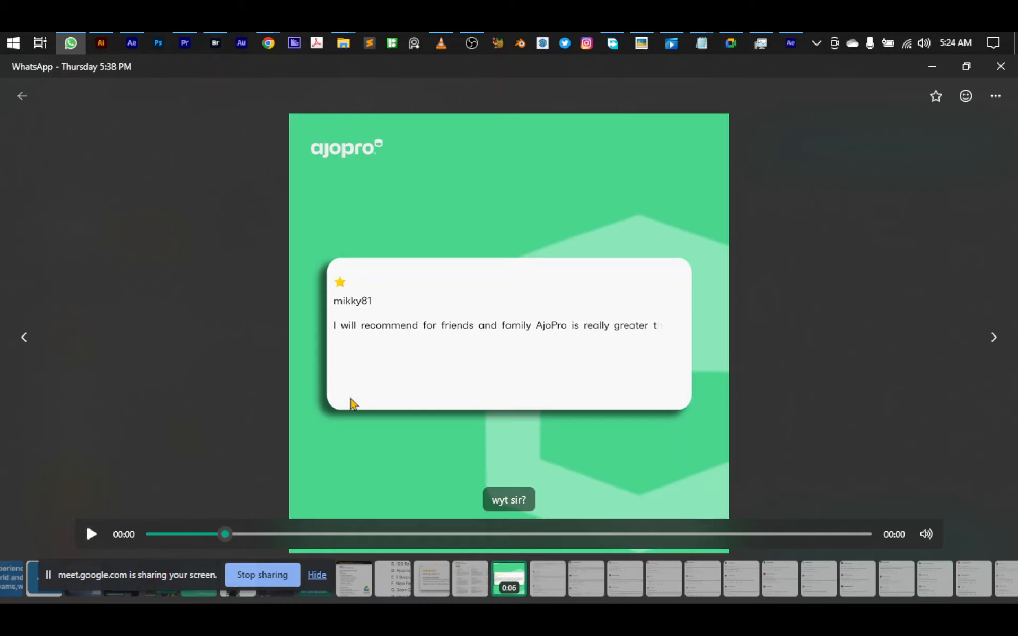
left_click(104, 533)
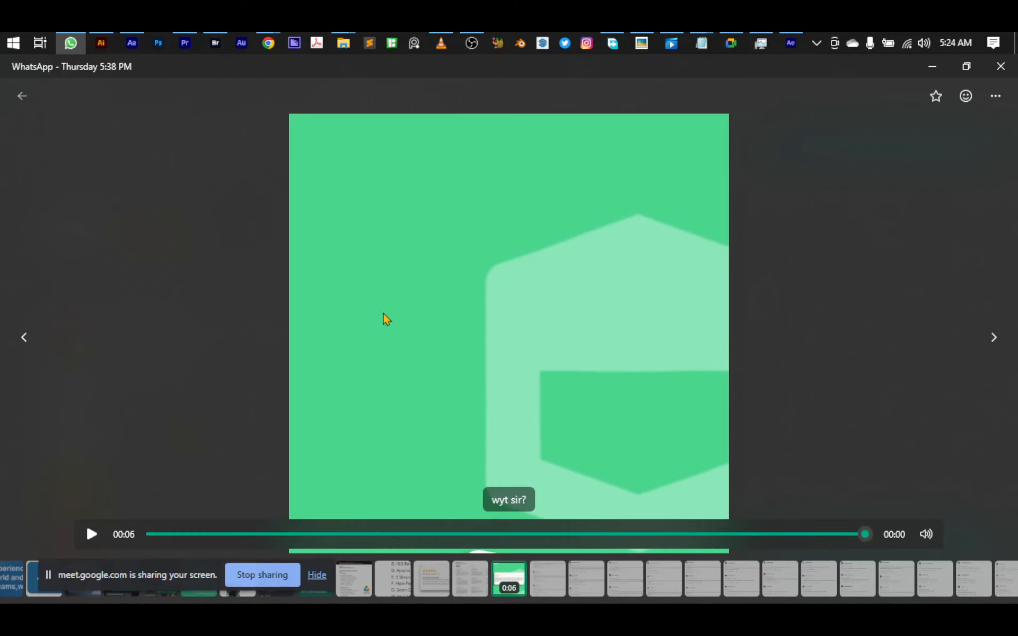
left_click(91, 534)
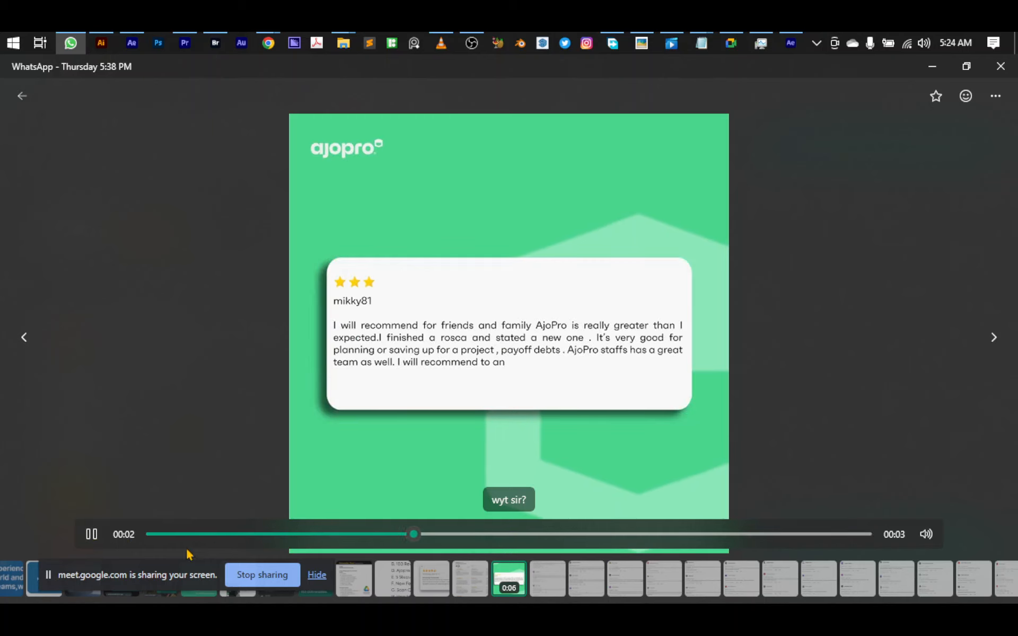
left_click(103, 537)
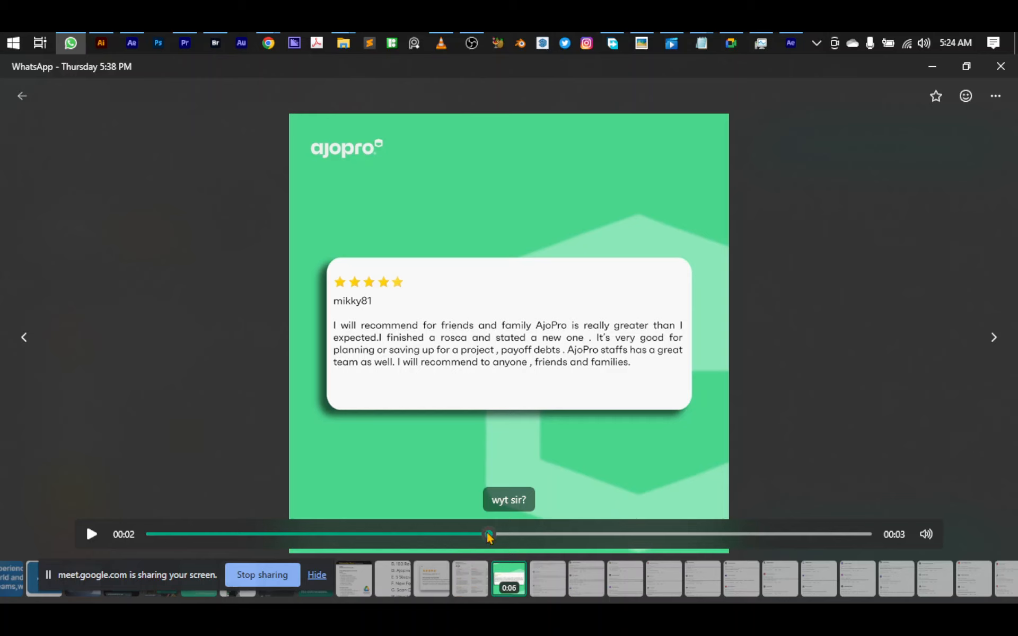
Scrub Thursday's review animation between 00:01 and 00:02 to examine the timing of the stars and text, and close it.
left_click_drag(482, 541, 339, 535)
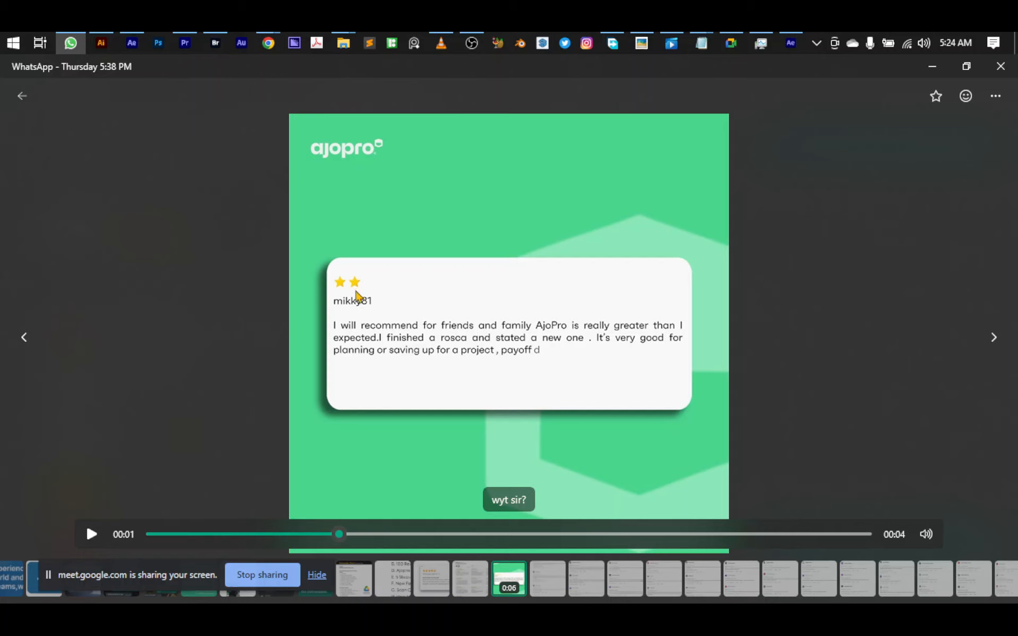
left_click_drag(340, 535, 488, 538)
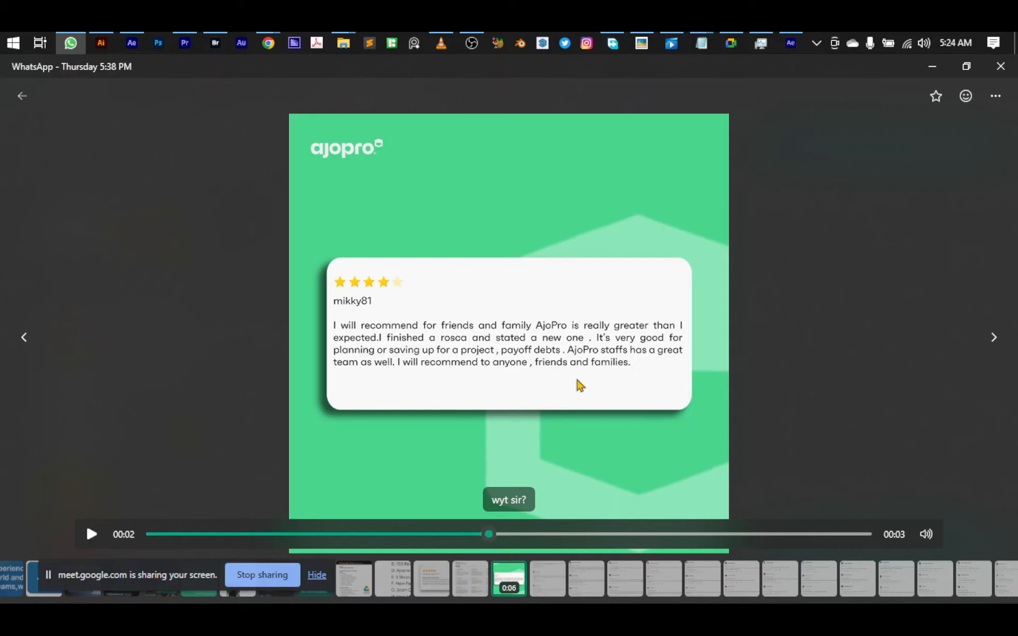
left_click(22, 96)
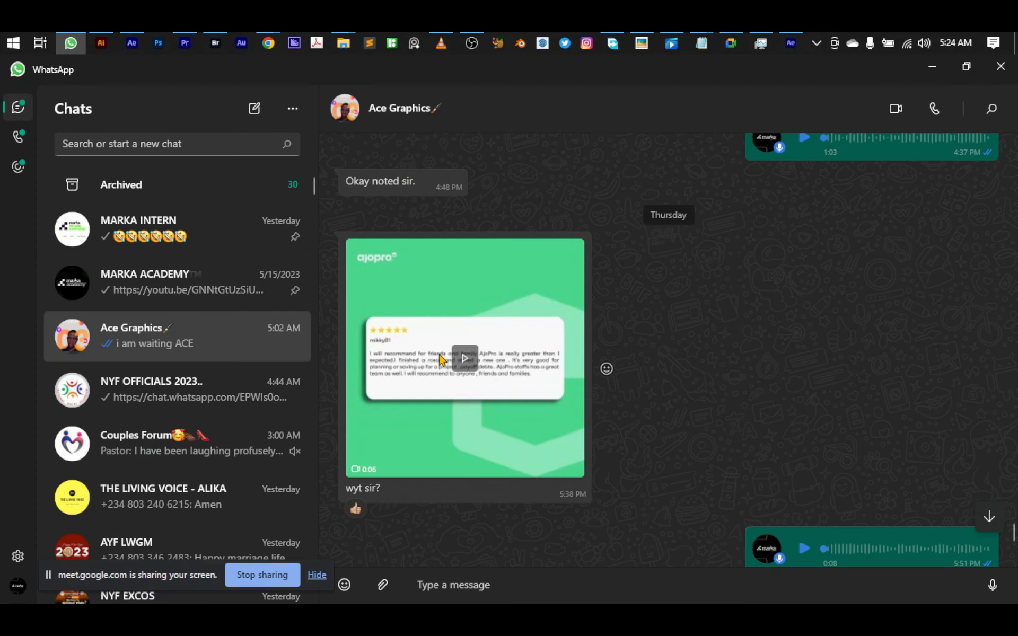
Return to yesterday's review animation in the chat, play it to the end for comparison, and close it.
scroll(440, 359, "down", 15)
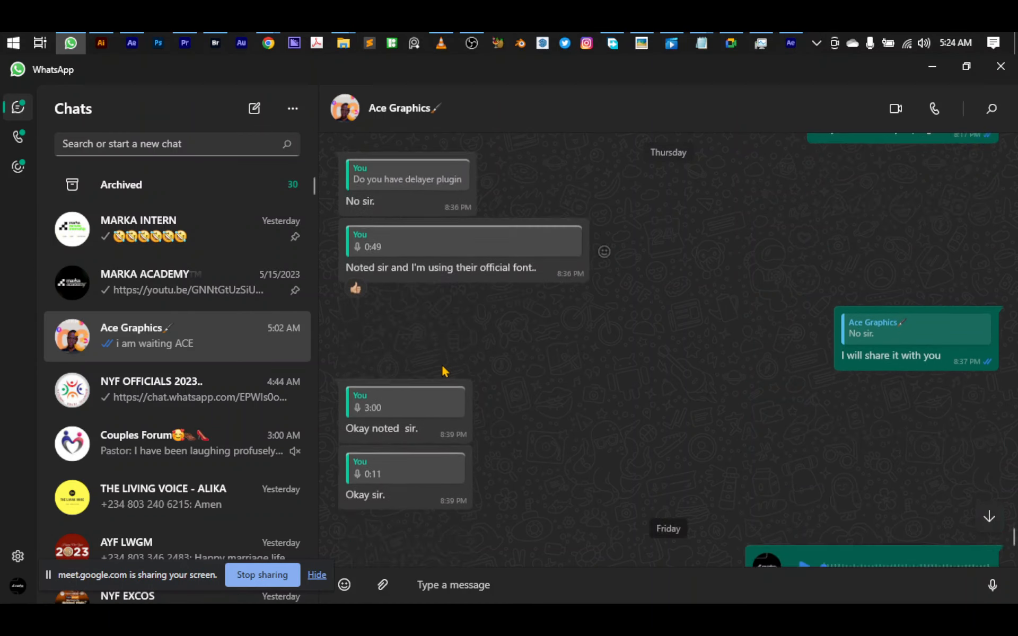
scroll(444, 371, "down", 15)
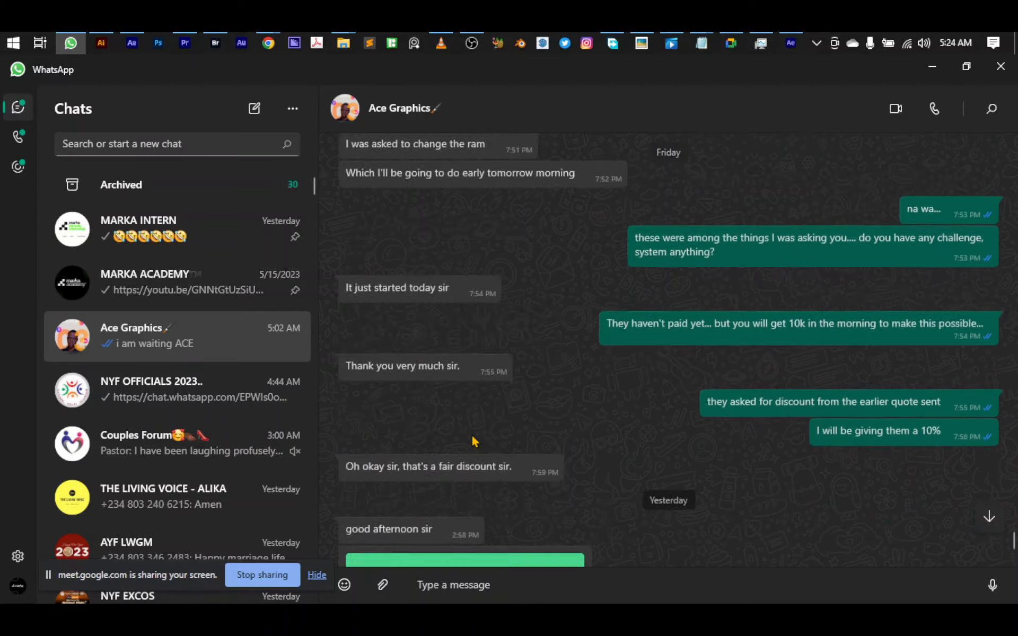
scroll(464, 424, "down", 8)
left_click(472, 328)
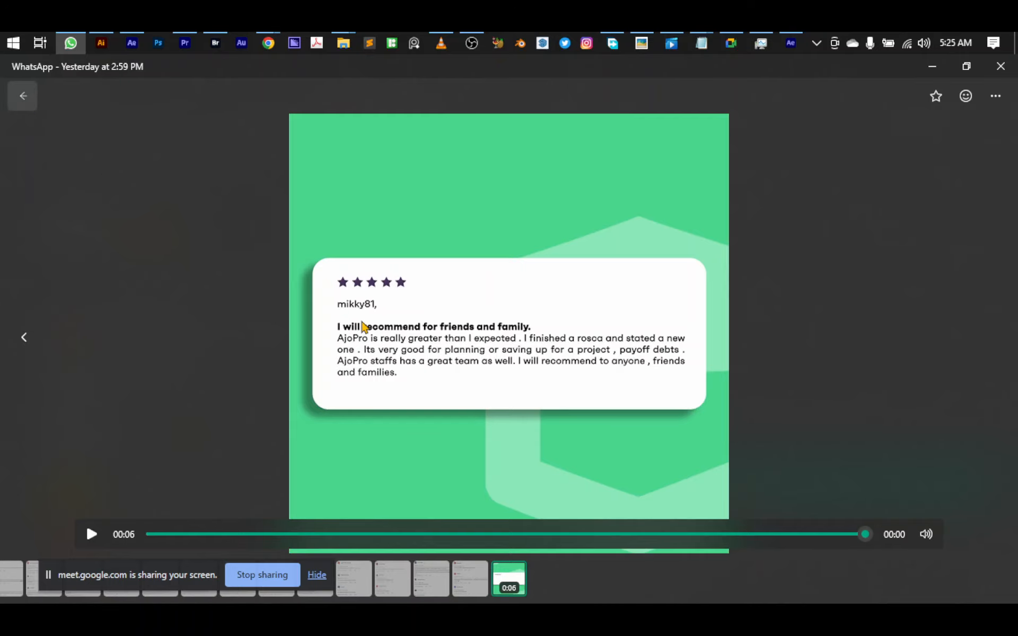
key("Escape")
Reopen Thursday's "wyt sir?" review animation and scrub to 00:01 to examine how the stars appear alongside the text.
scroll(419, 287, "up", 10)
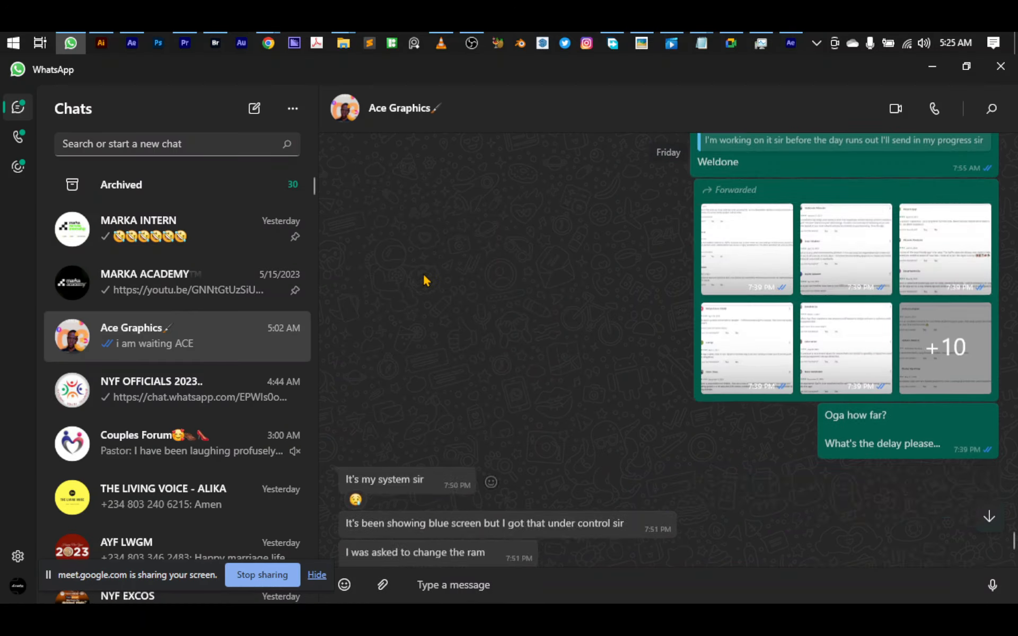
scroll(427, 281, "up", 15)
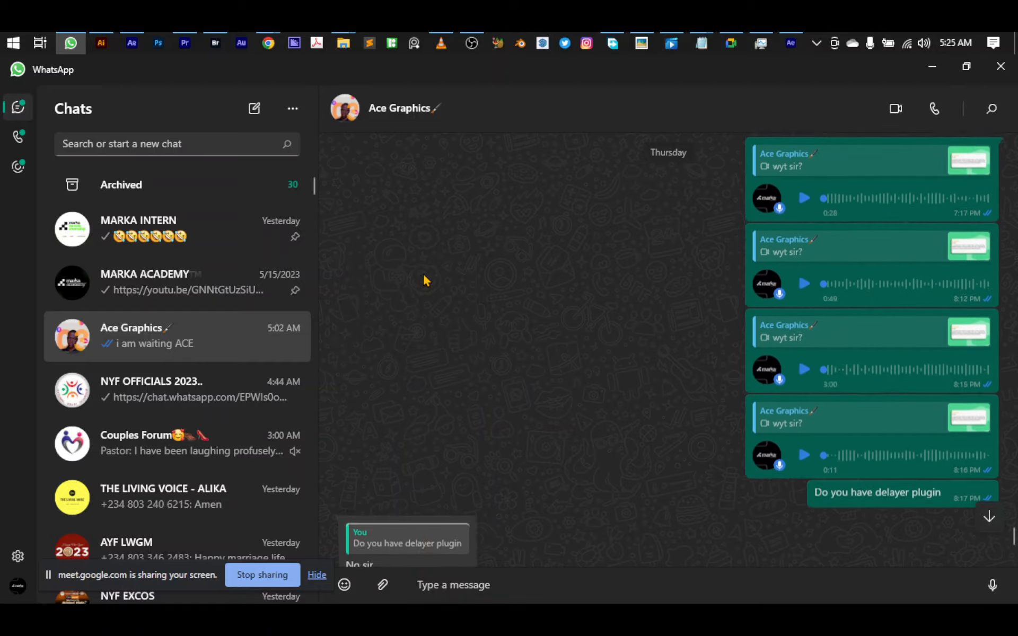
scroll(427, 280, "up", 10)
left_click(461, 279)
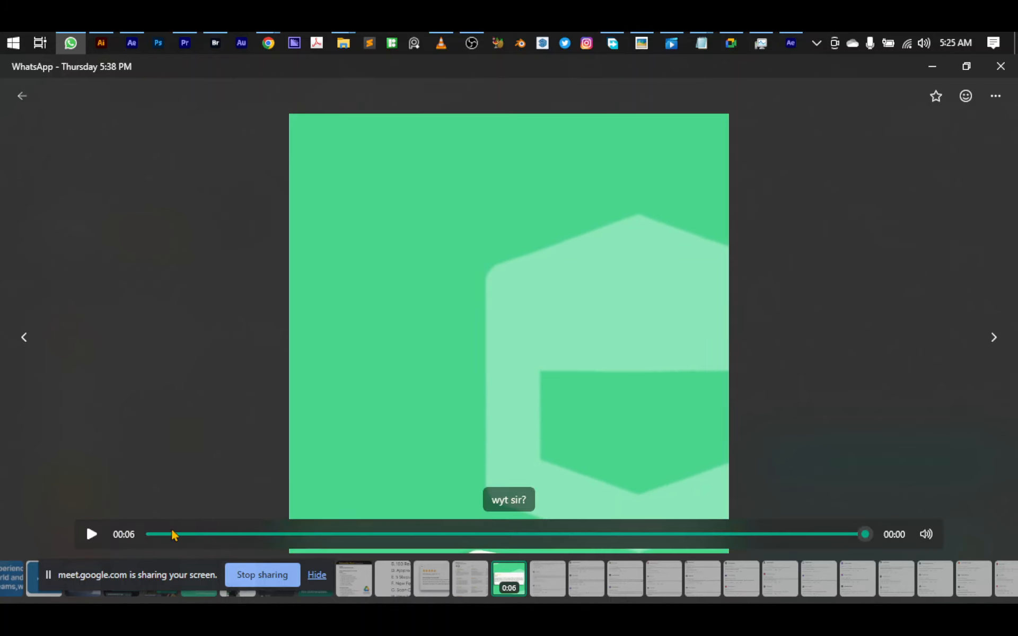
left_click(249, 535)
left_click_drag(250, 536, 308, 535)
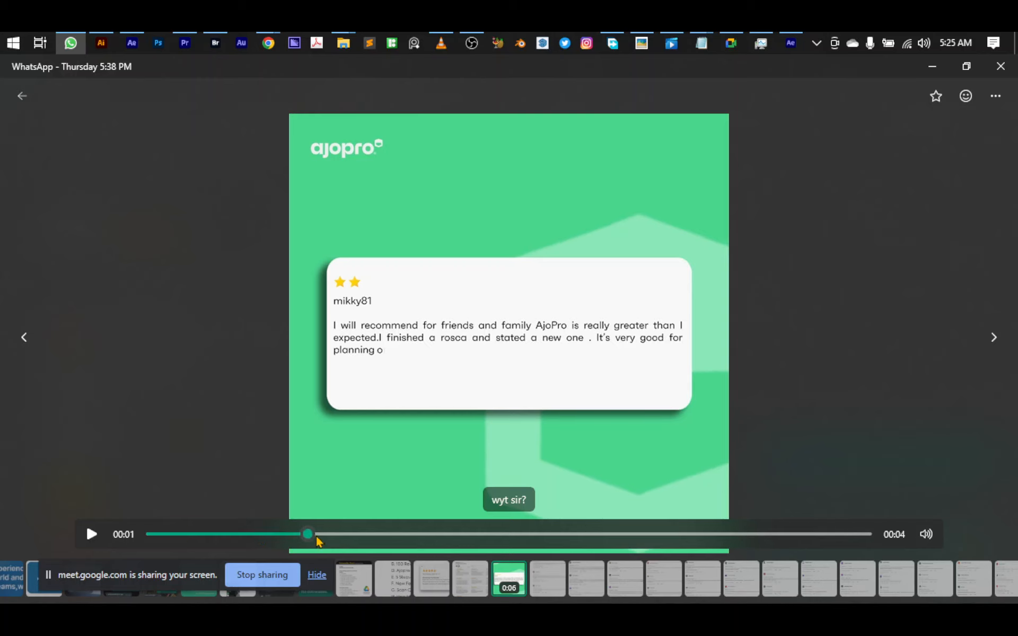
Scrub Thursday's review animation to 00:02 and back to 00:01 to examine the stars, close it, and return to After Effects.
left_click_drag(309, 537, 420, 537)
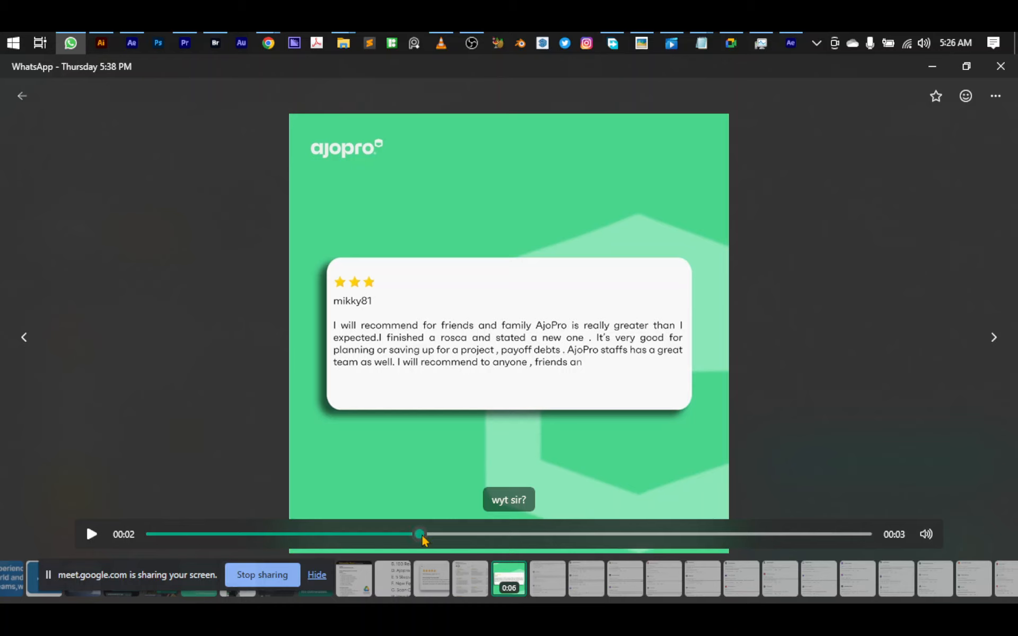
left_click_drag(422, 536, 334, 545)
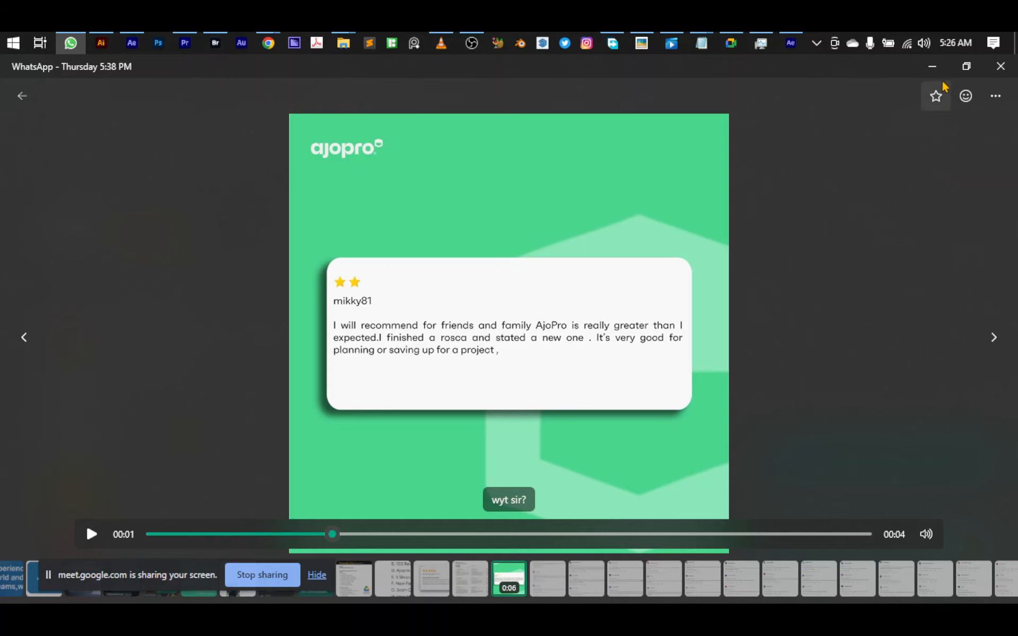
left_click(22, 96)
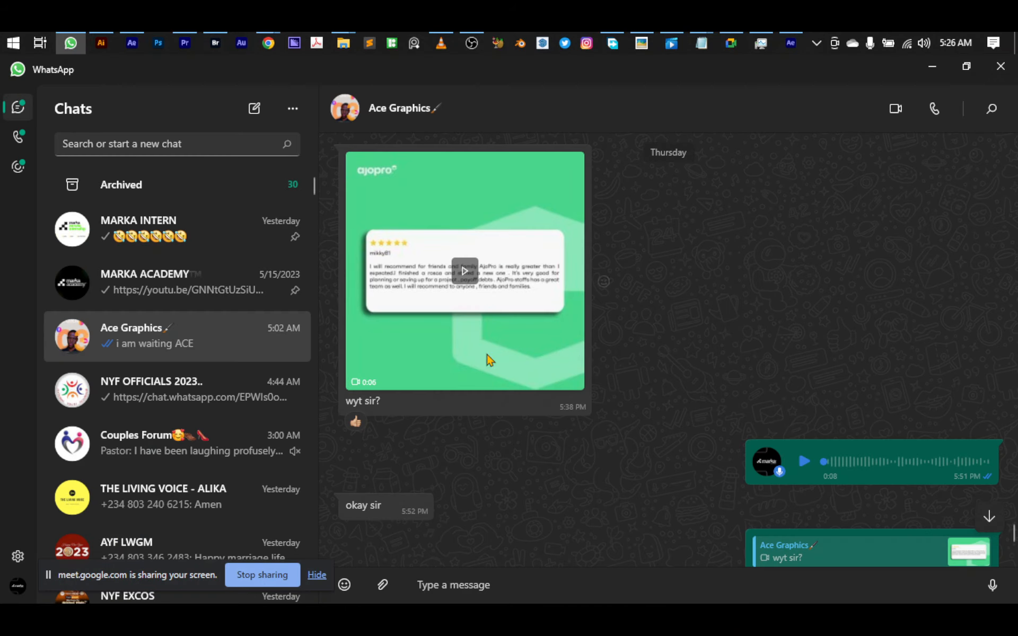
left_click(932, 68)
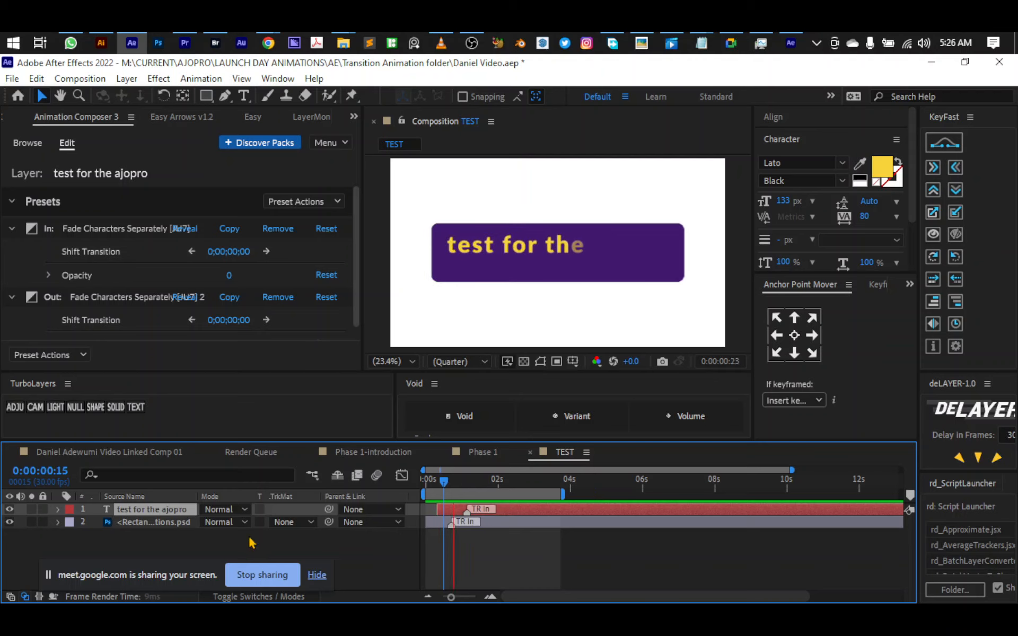
Select the text and rectangle layers in the TEST composition and stagger their start times with KeyFast.
left_click(132, 522, "shift")
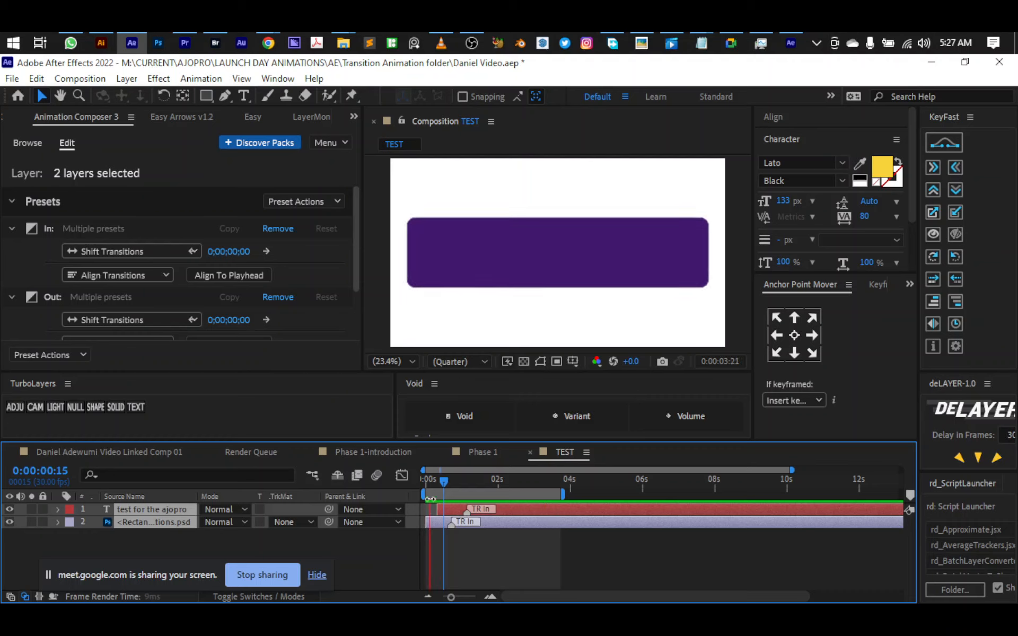
key("space")
left_click(939, 307)
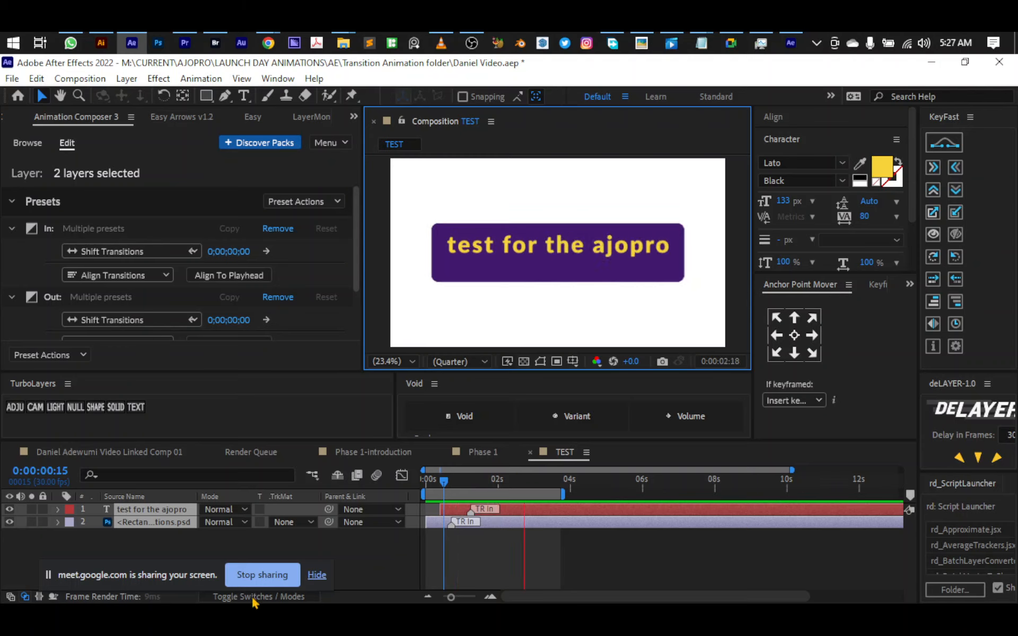
Duplicate the "test for the ajopro" text layer three times and check that all four text layers select together.
left_click(157, 515)
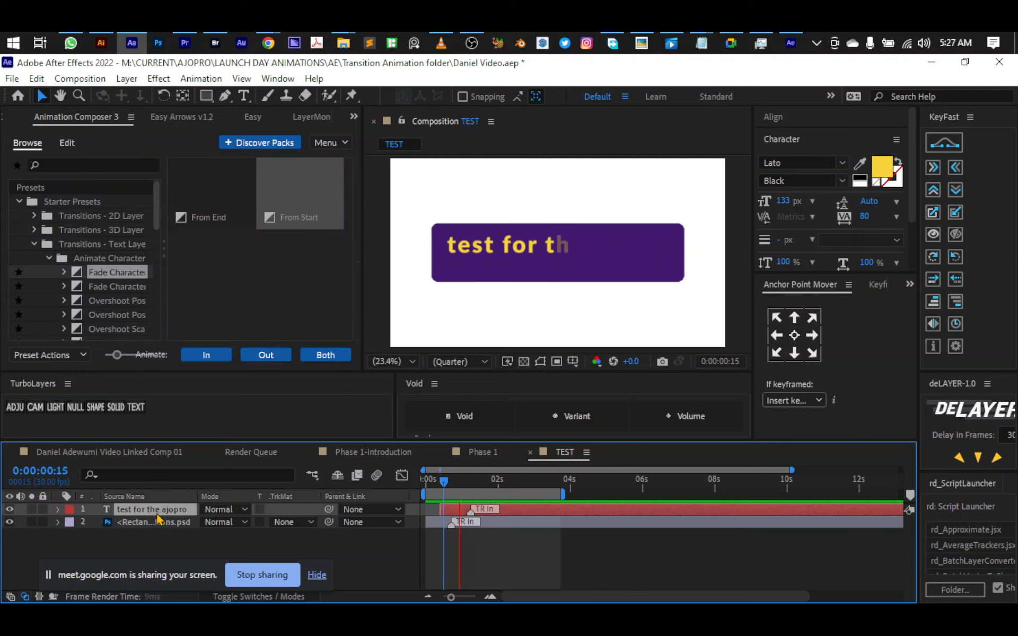
key("ctrl+d")
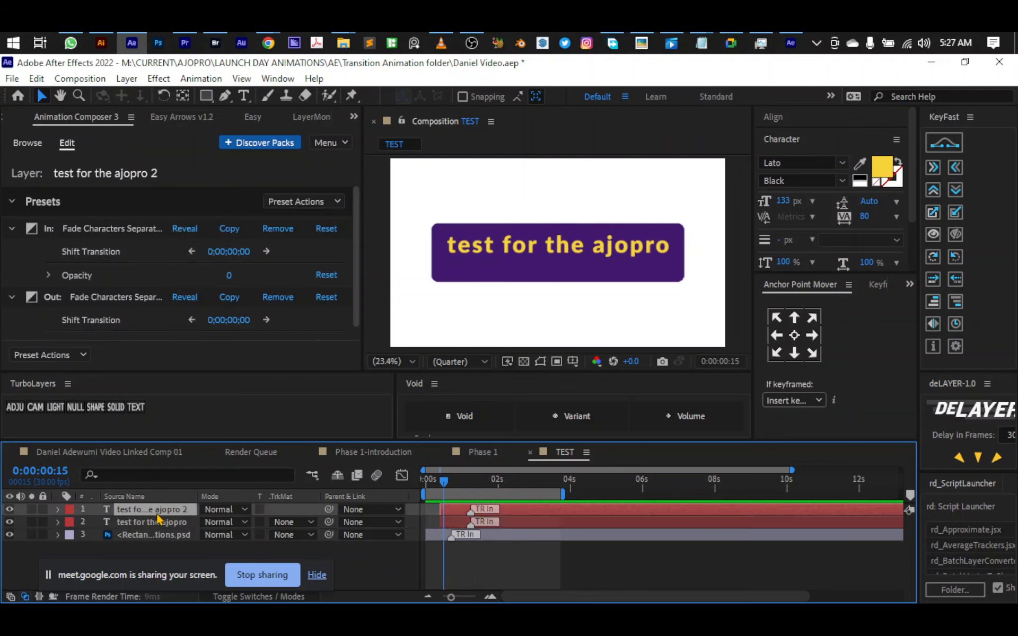
key("ctrl+d")
key("ctrl+d")
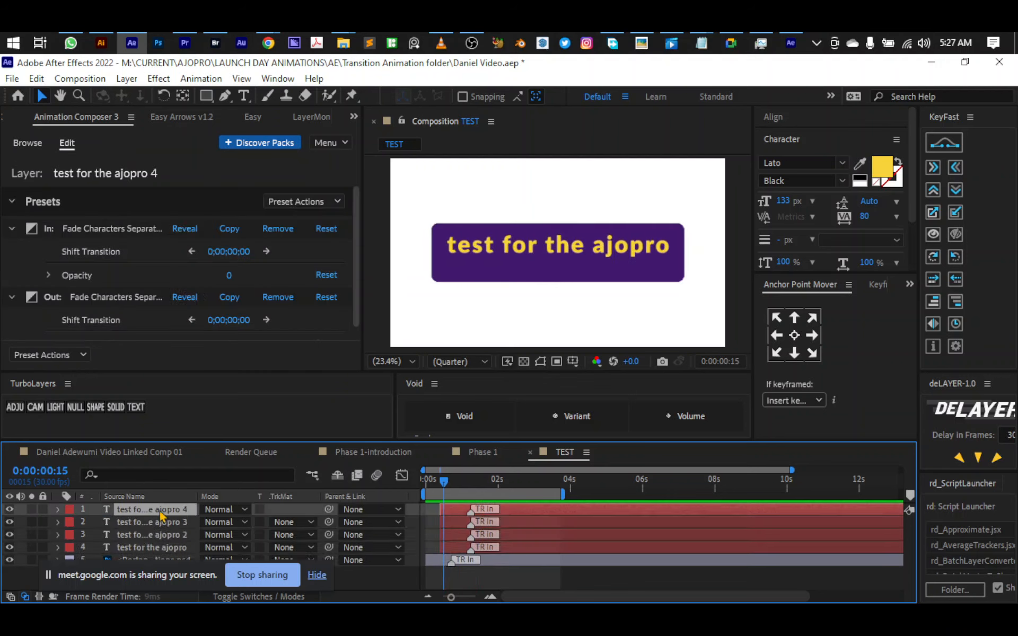
left_click(511, 548, "shift")
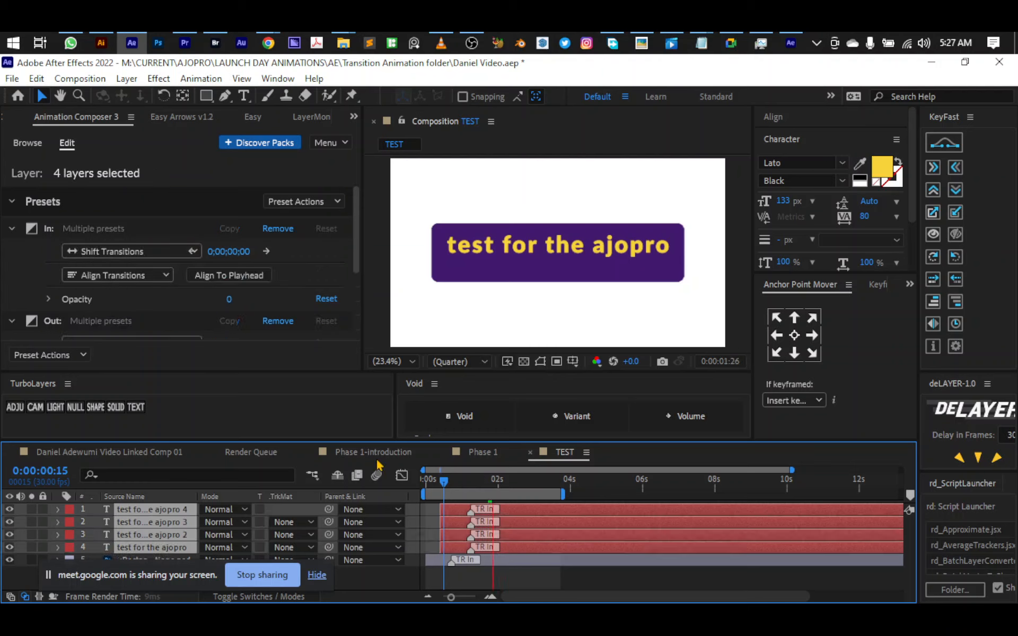
left_click(534, 585)
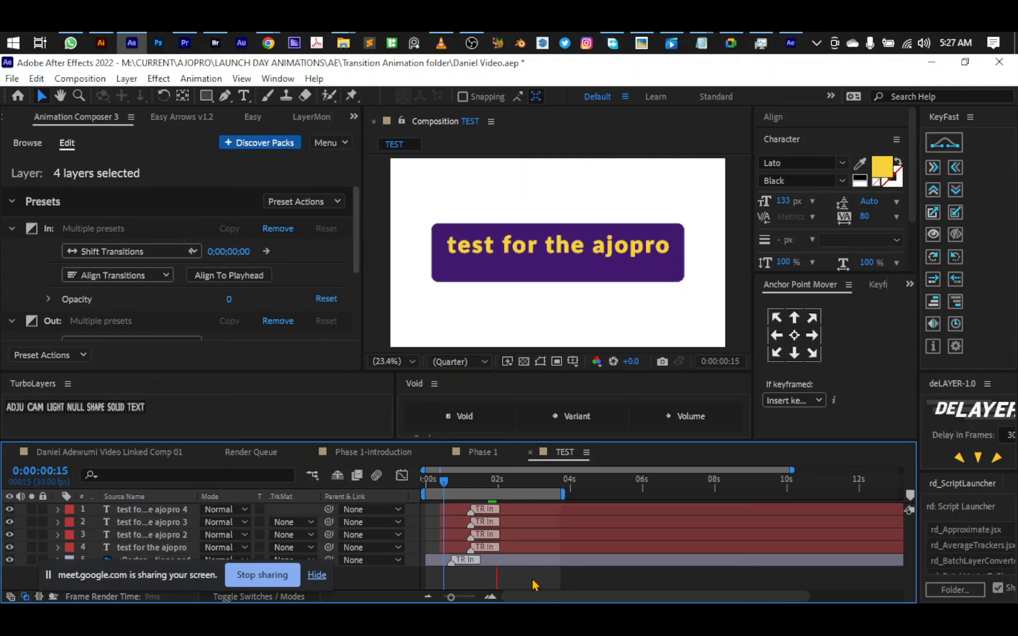
Set the text fill colour of the "test for the ajopro 2" layer to green, 39F754.
left_click(170, 537)
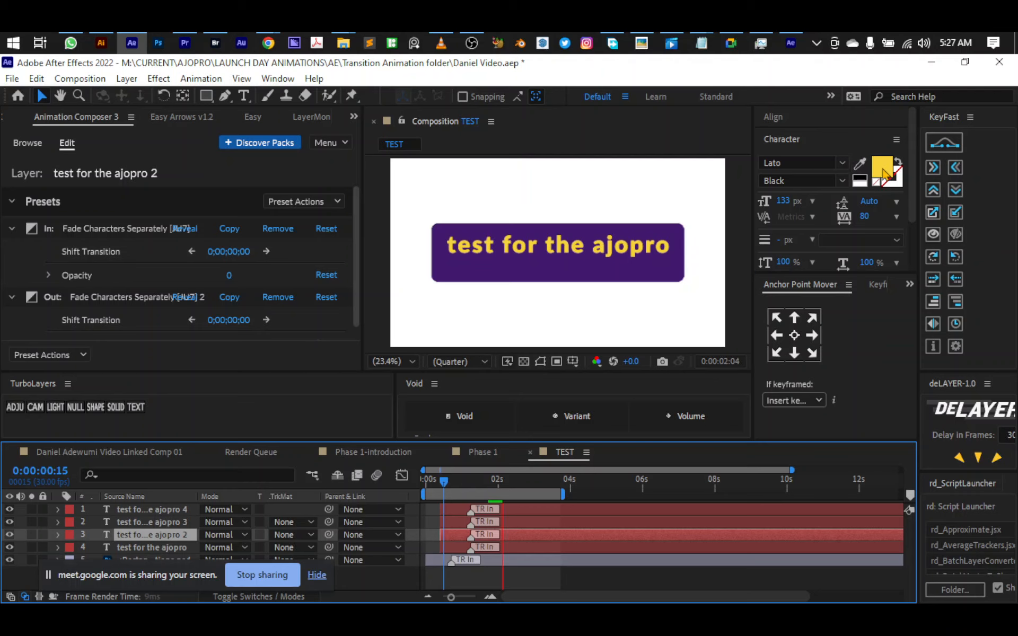
left_click(883, 168)
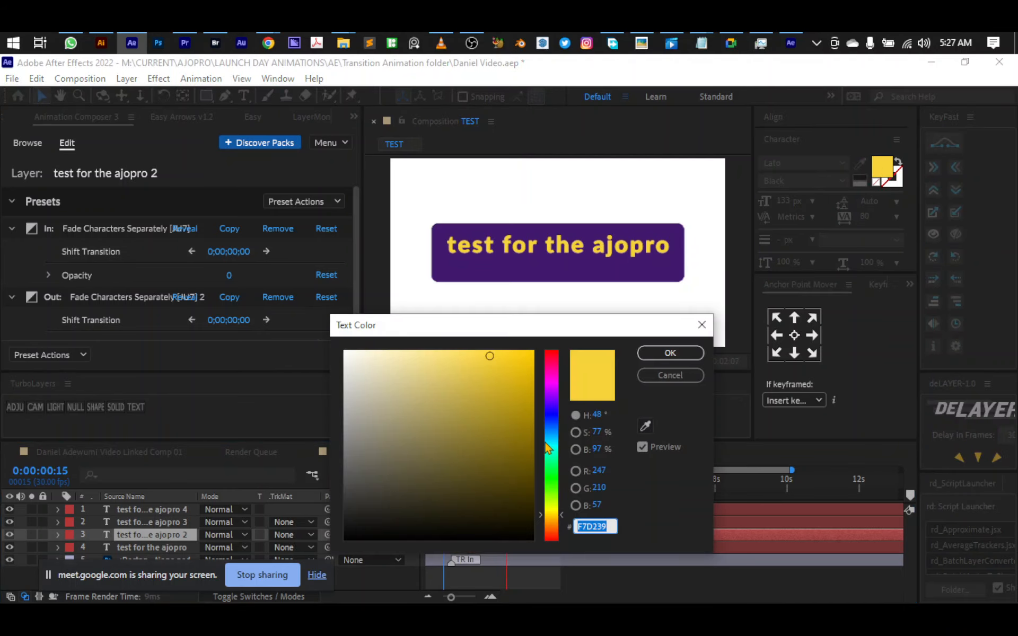
left_click_drag(548, 448, 552, 479)
left_click(670, 352)
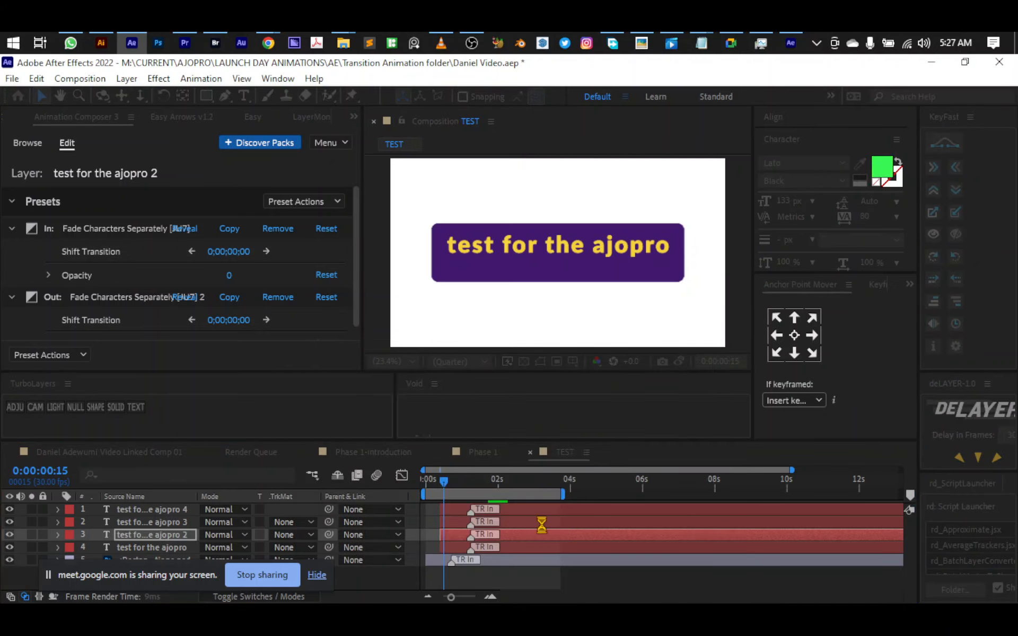
Set the text fill colour of the "test for the ajopro 3" layer to blue.
left_click(532, 522)
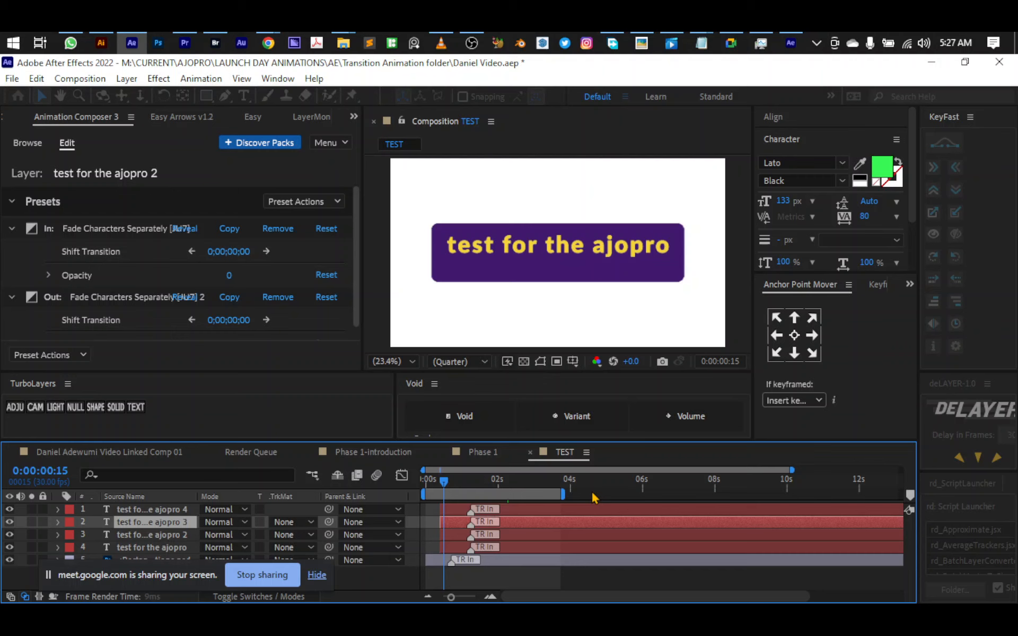
left_click(880, 172)
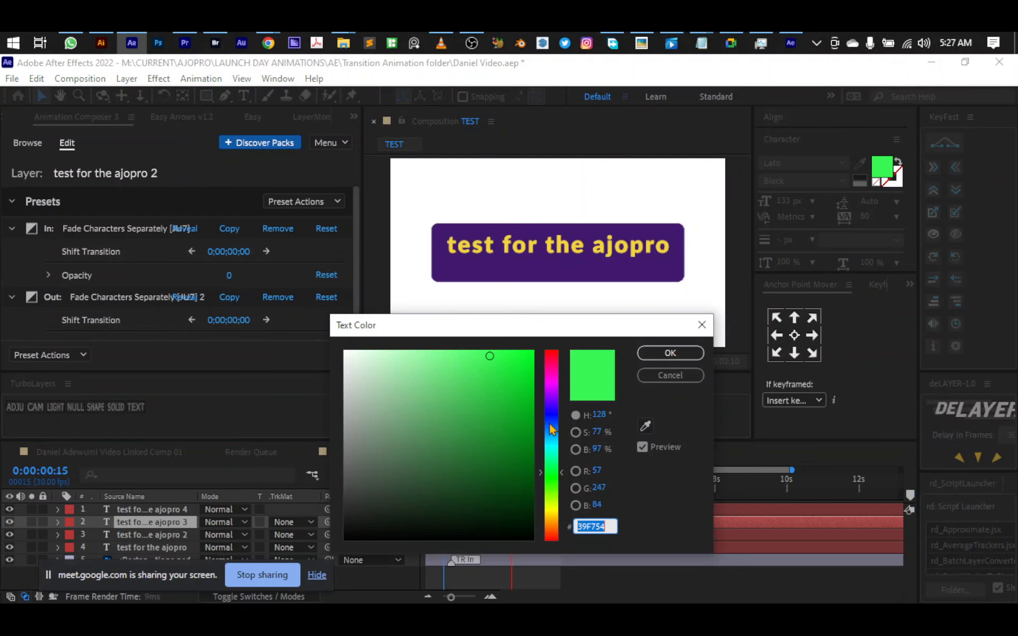
left_click(551, 430)
left_click(670, 353)
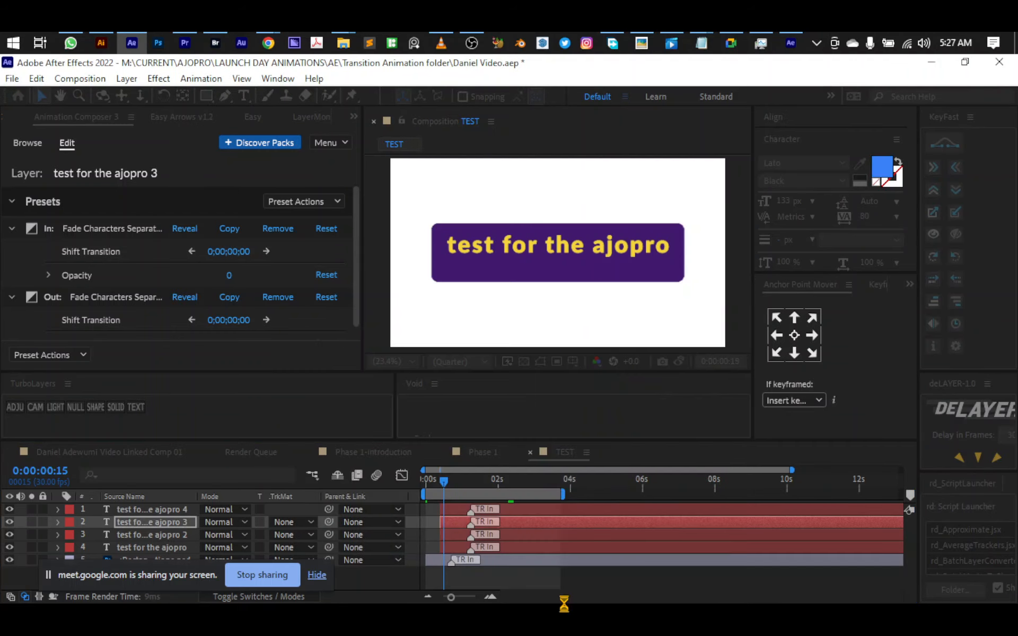
Set the original "test for the ajopro" layer's text fill to white and select all four text layers.
left_click(519, 510)
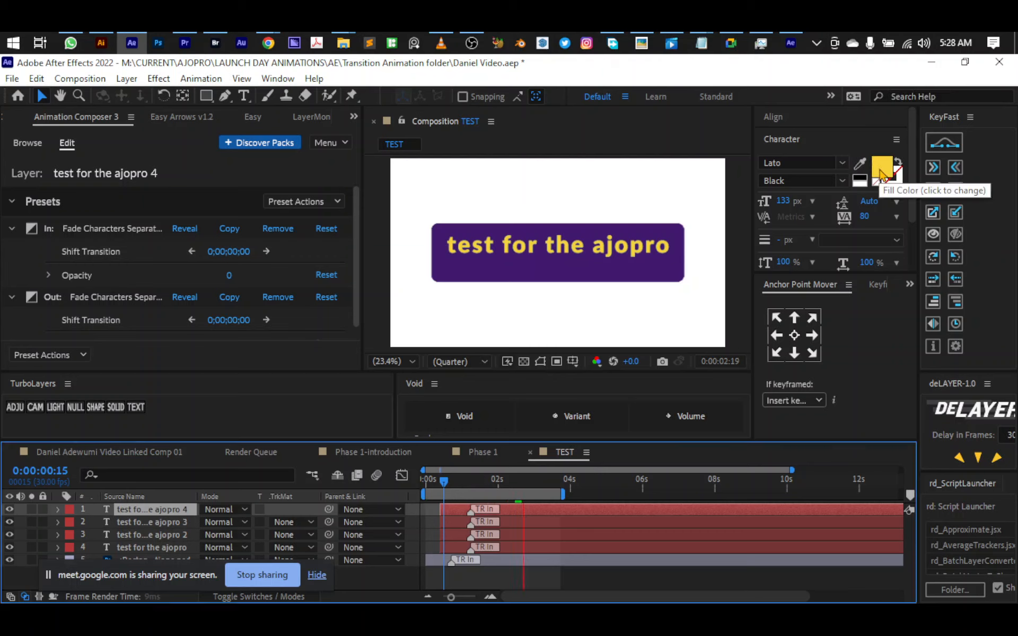
left_click(522, 551)
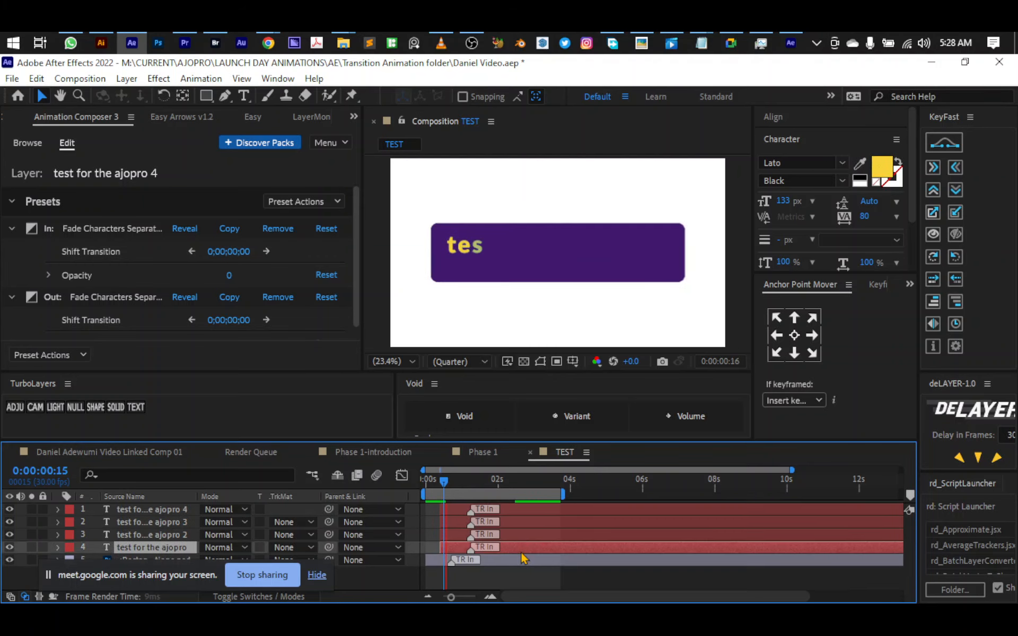
left_click(880, 168)
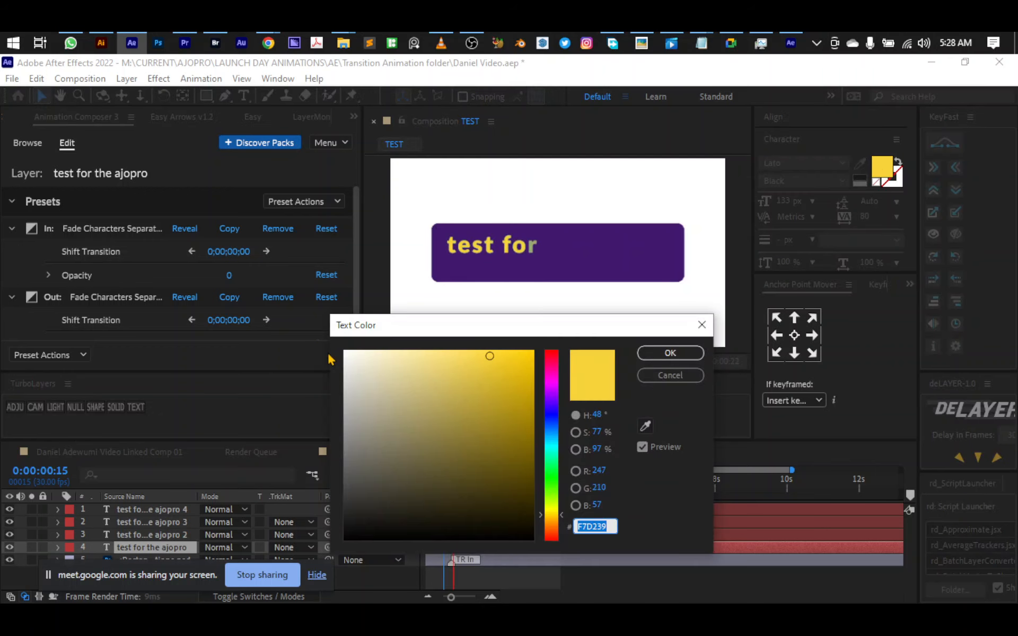
left_click(346, 360)
left_click(646, 353)
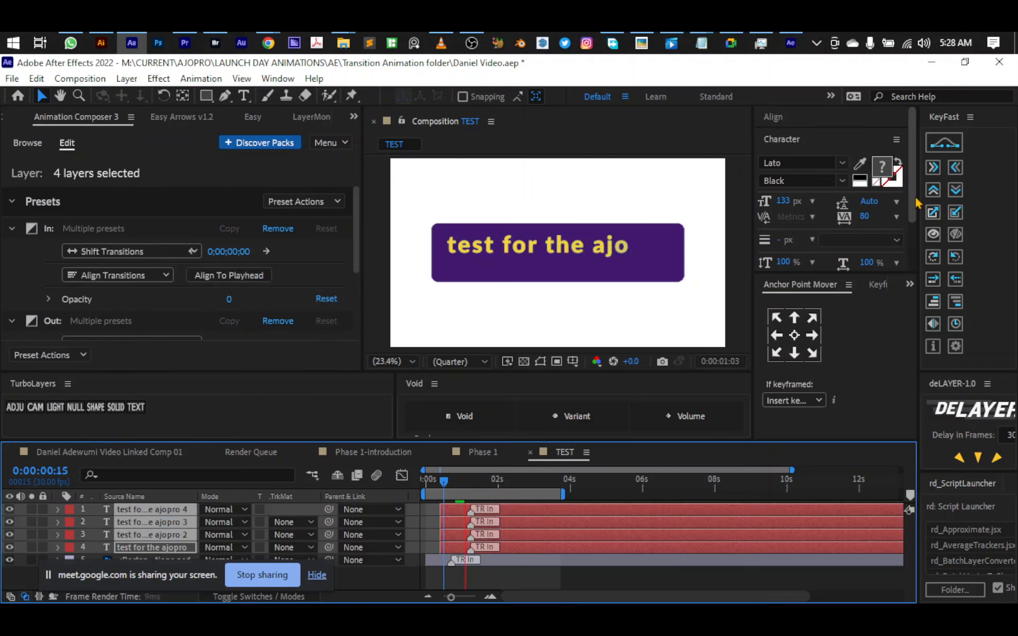
Apply the KeyFast stagger twice to the four text layers so each starts about two frames after the one below.
left_click(934, 309)
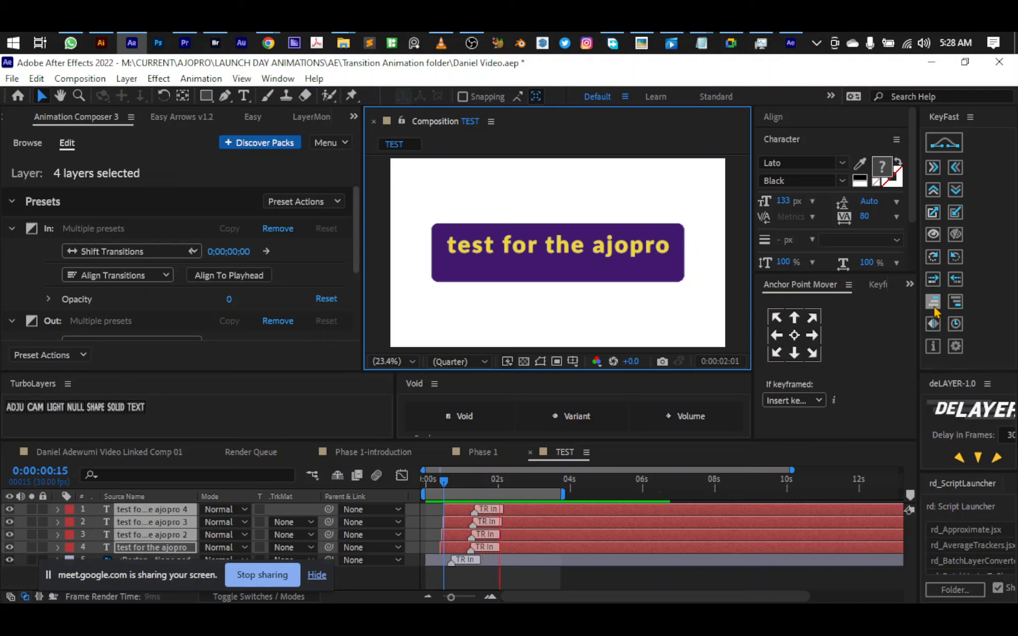
left_click(933, 303)
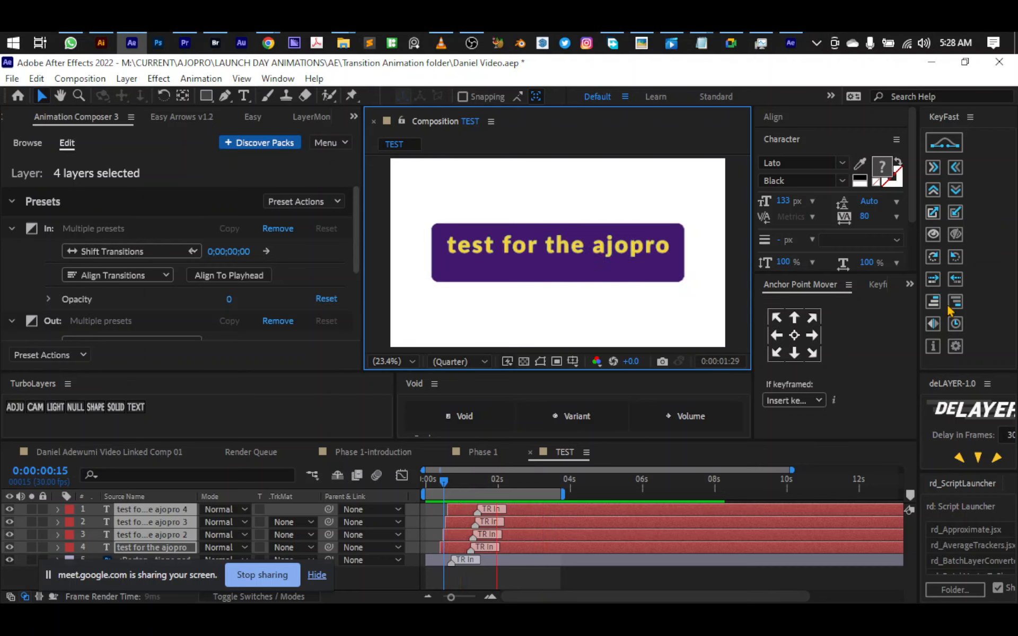
left_click(573, 580)
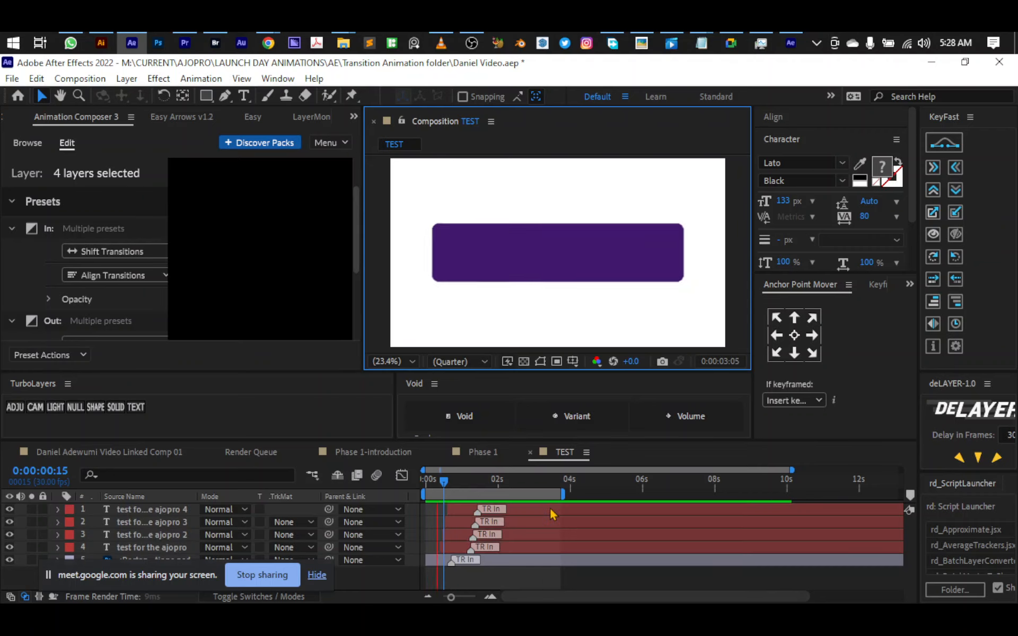
Select all four text layers and align their in points to the original text layer's start at 0:00:00:12.
left_click(550, 513)
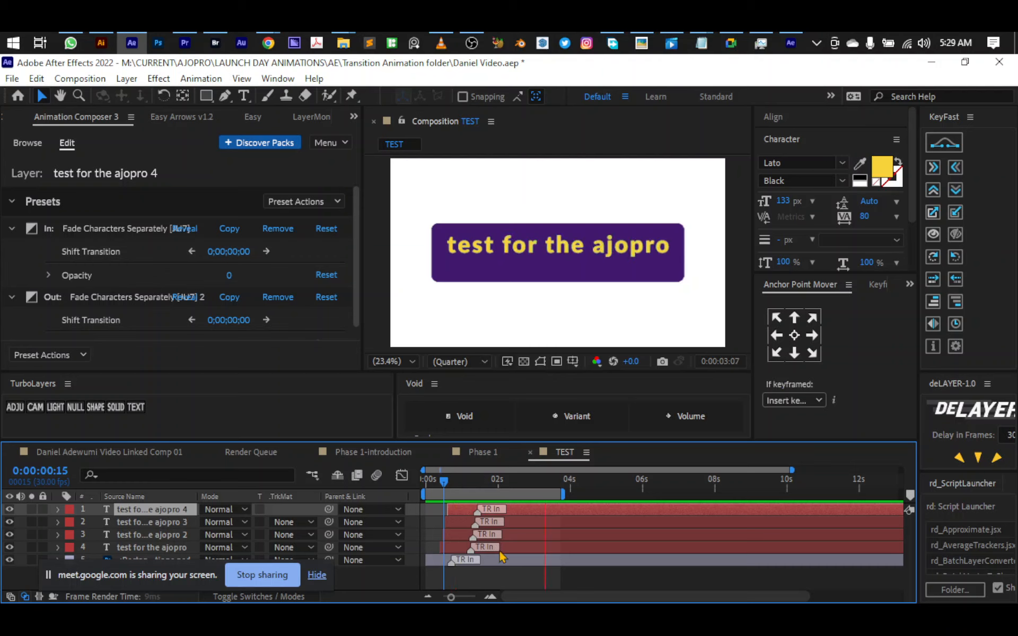
left_click(551, 549, "shift")
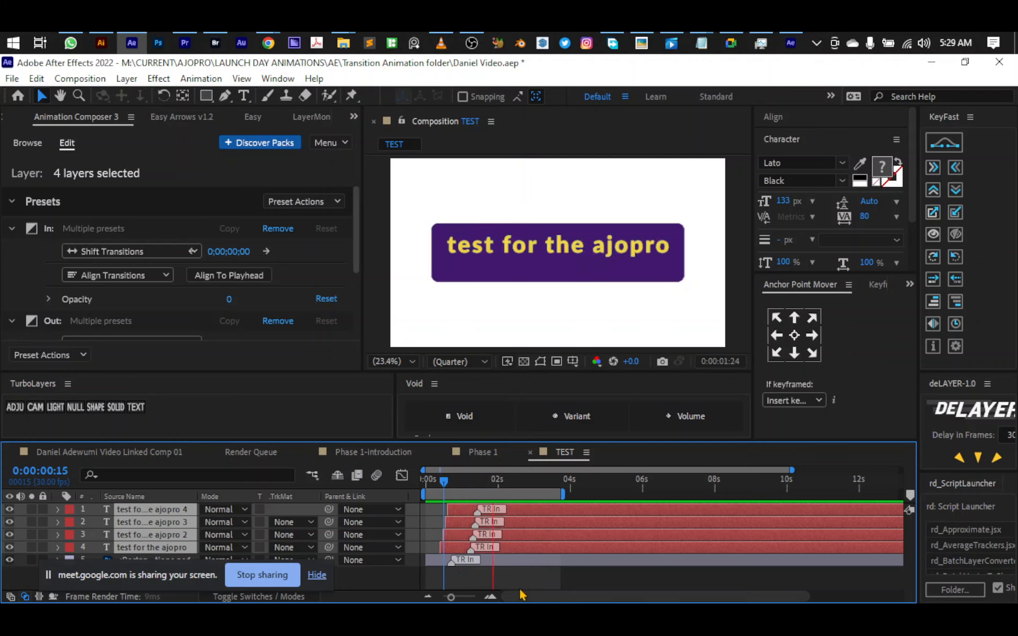
left_click(543, 585)
left_click(539, 548)
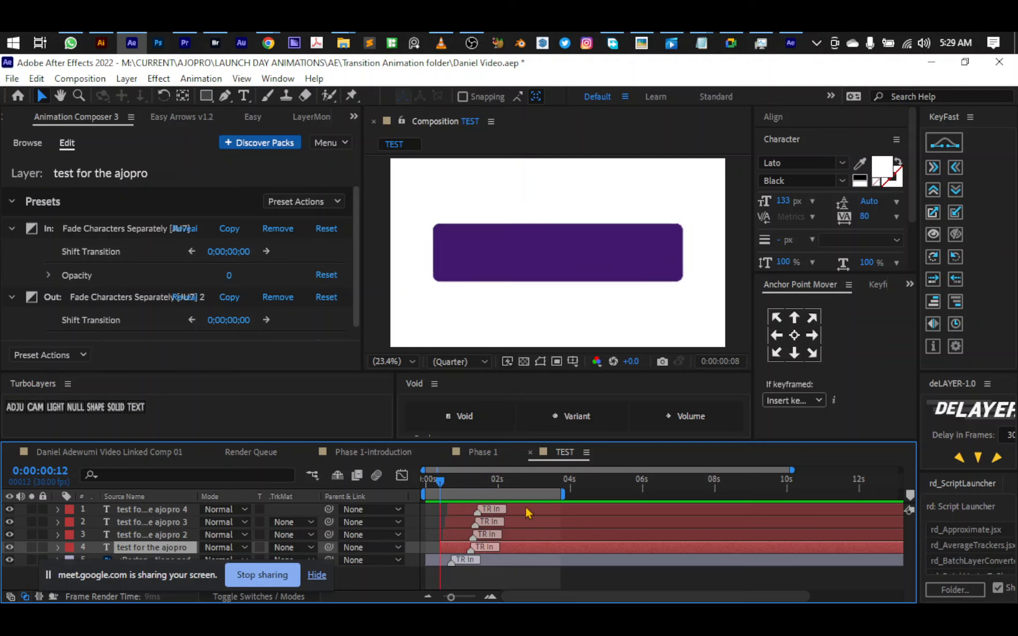
left_click(555, 511, "shift")
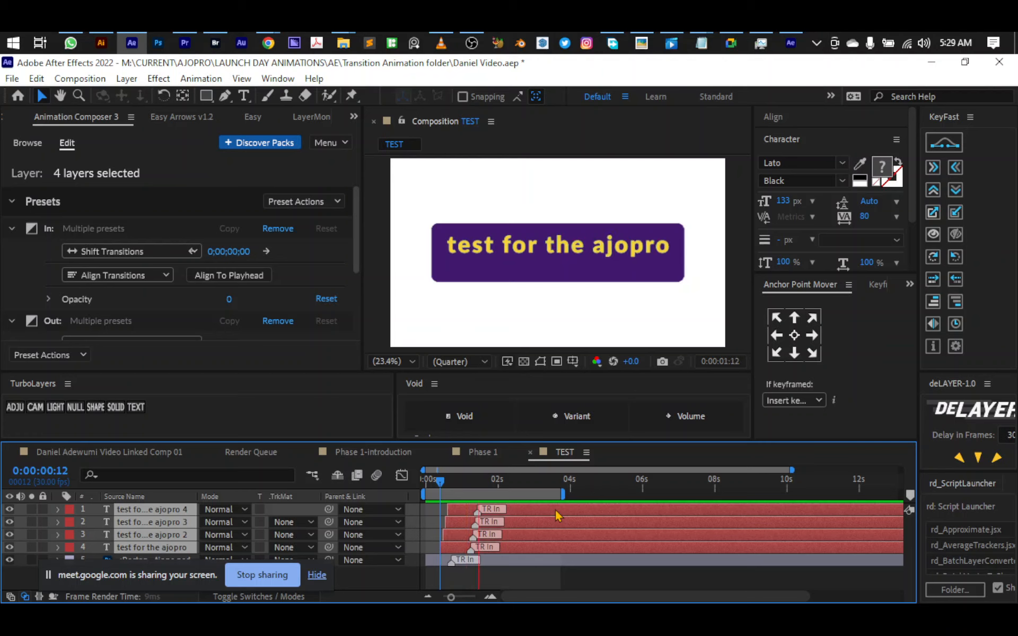
key("bracketleft")
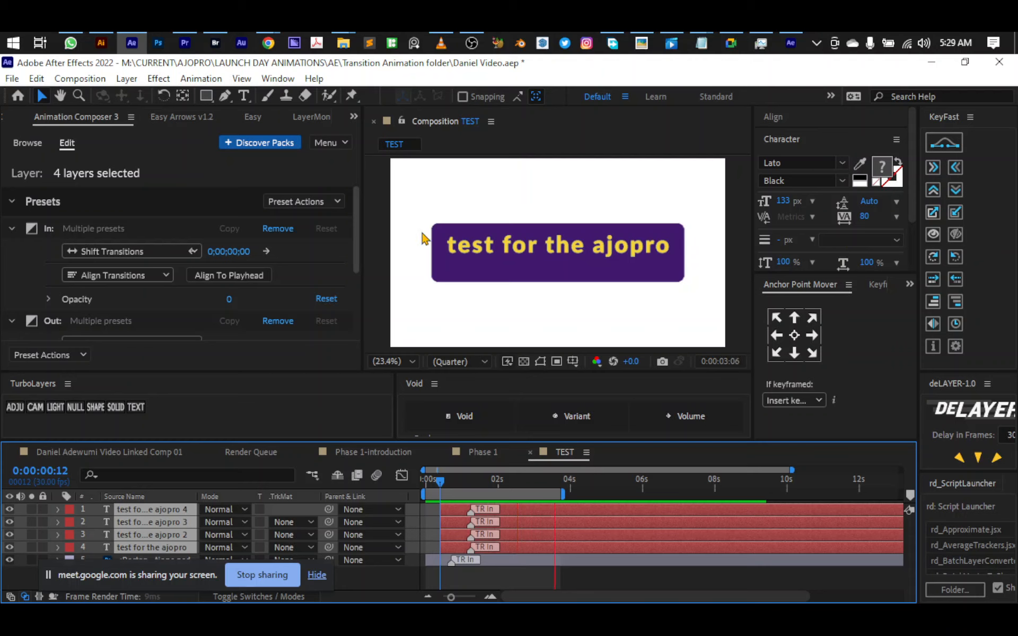
Apply KeyFast's leftward slide-in animation to the four text layers and reveal their Position keyframes.
left_click(956, 165)
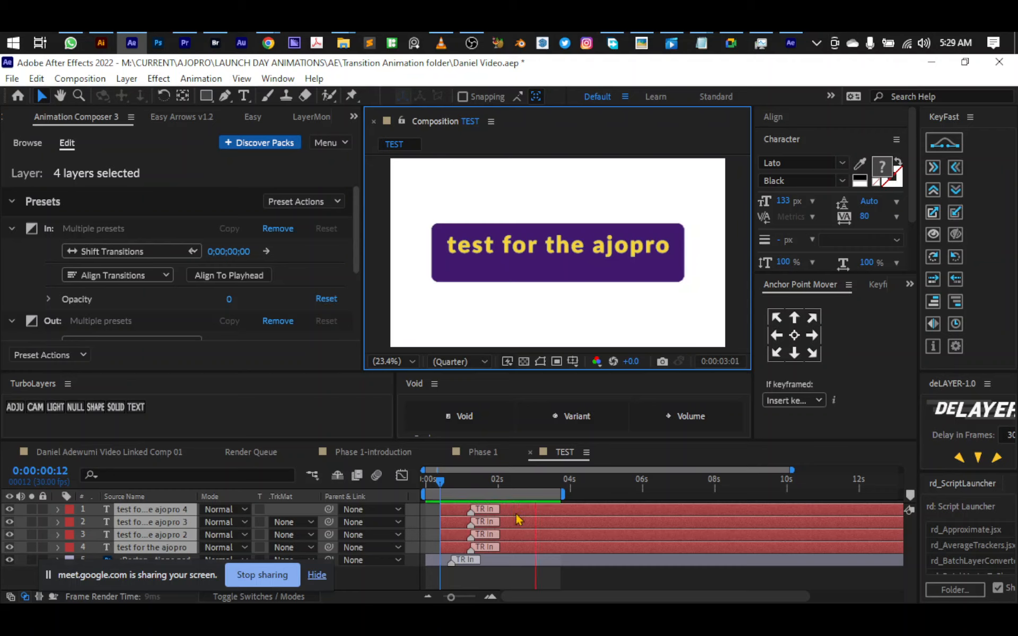
key("u")
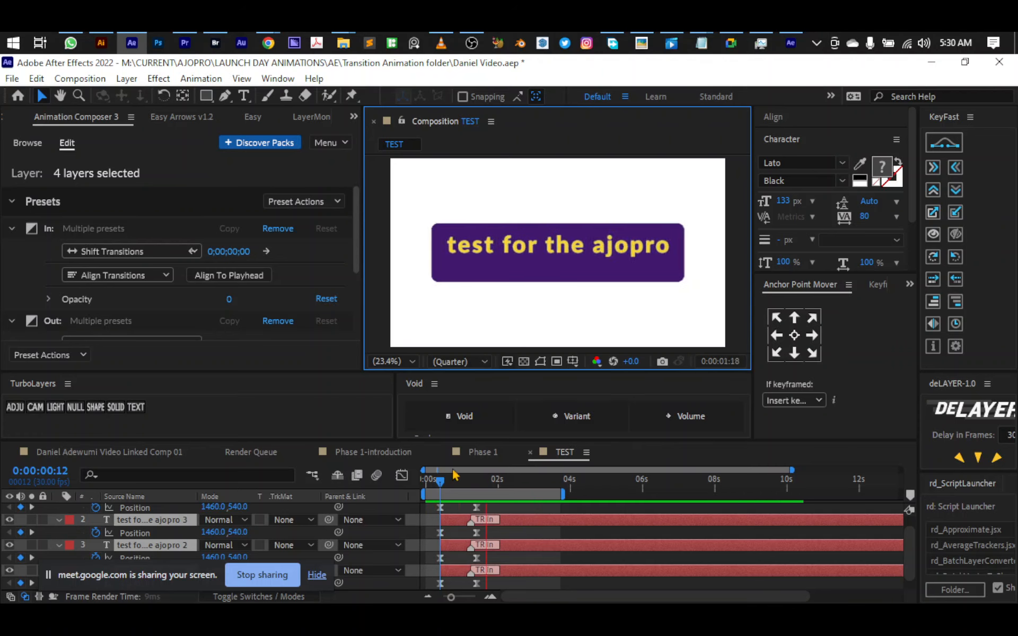
Show the layers' motion path in the composition view and scrub between frames 12 and 14 to examine the slide-in's start.
left_click(444, 483)
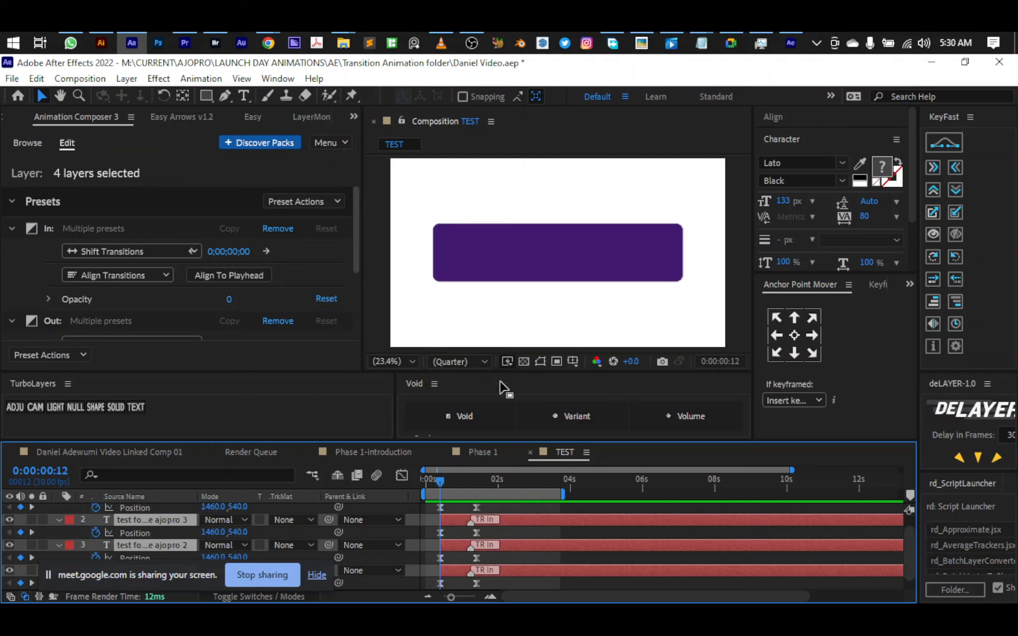
left_click(541, 361)
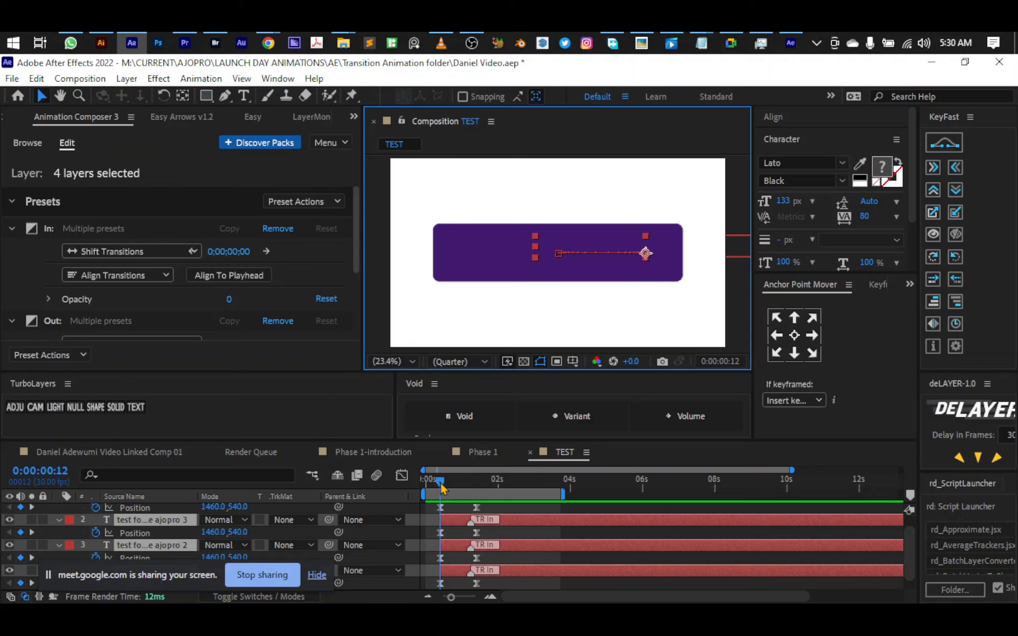
mouse_move(442, 488)
left_mouse_down()
mouse_move(473, 490)
mouse_move(437, 494)
mouse_move(444, 499)
left_mouse_up()
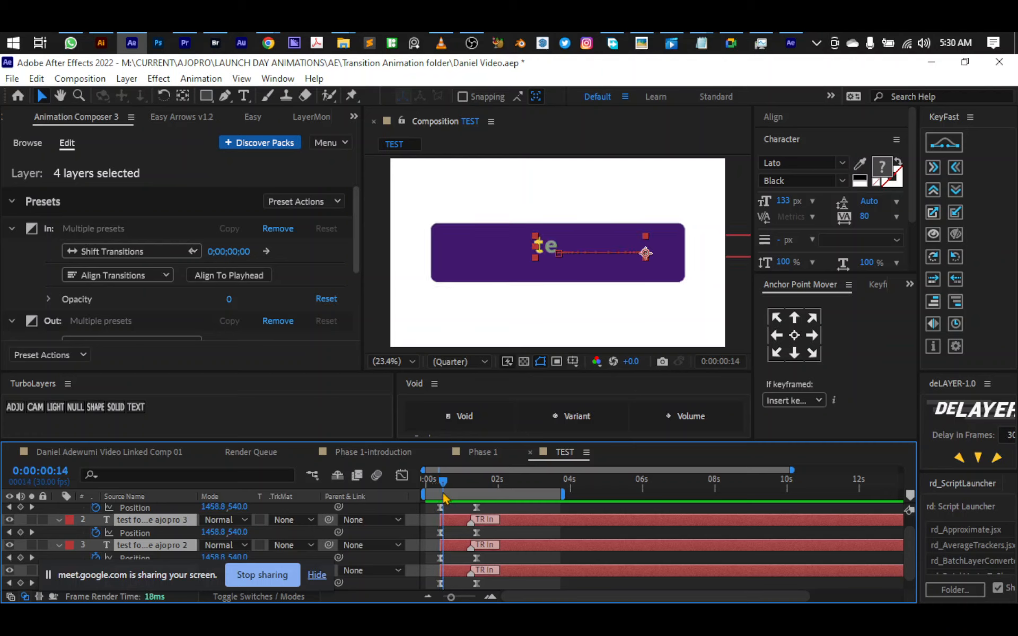
left_click_drag(445, 498, 443, 498)
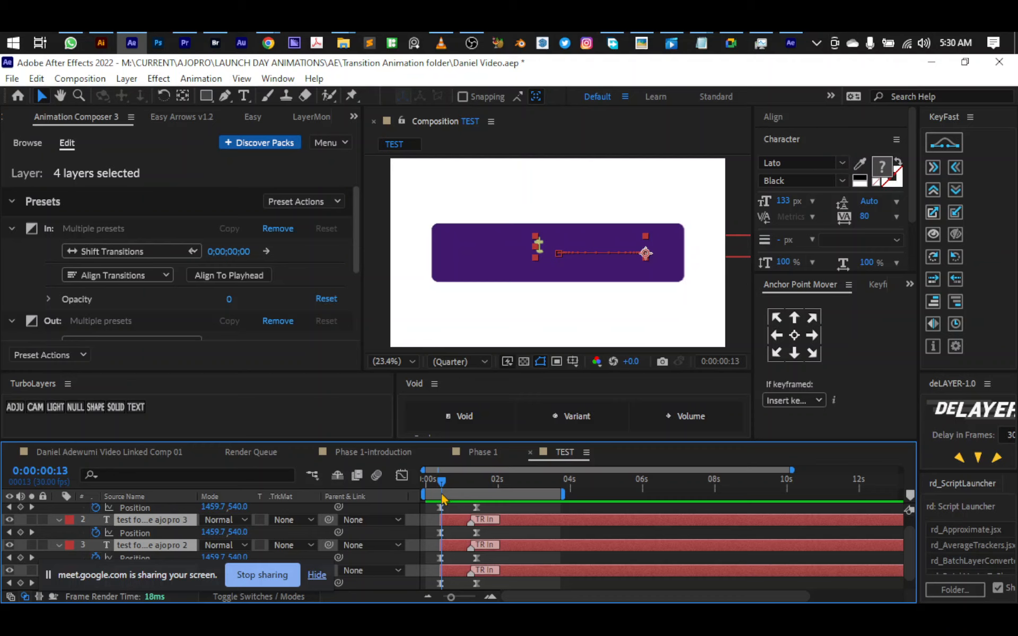
At frame 12, shift the starting position of the four text layers horizontally to 1620, 540.
left_click_drag(443, 498, 442, 499)
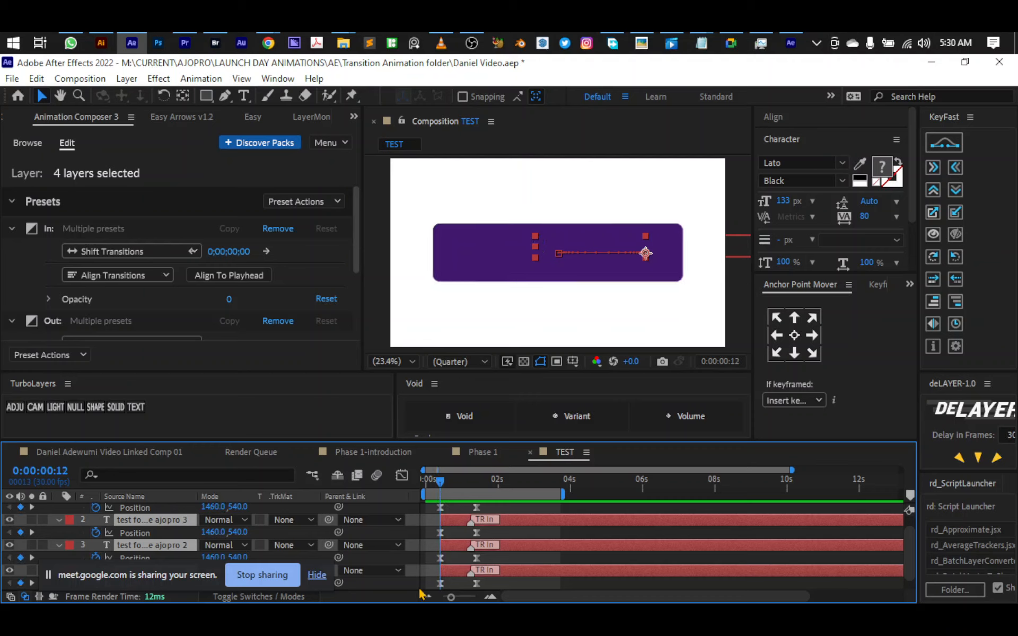
key("shift+Right")
key("shift+Right")
key("shift+Right")
key("shift+Right")
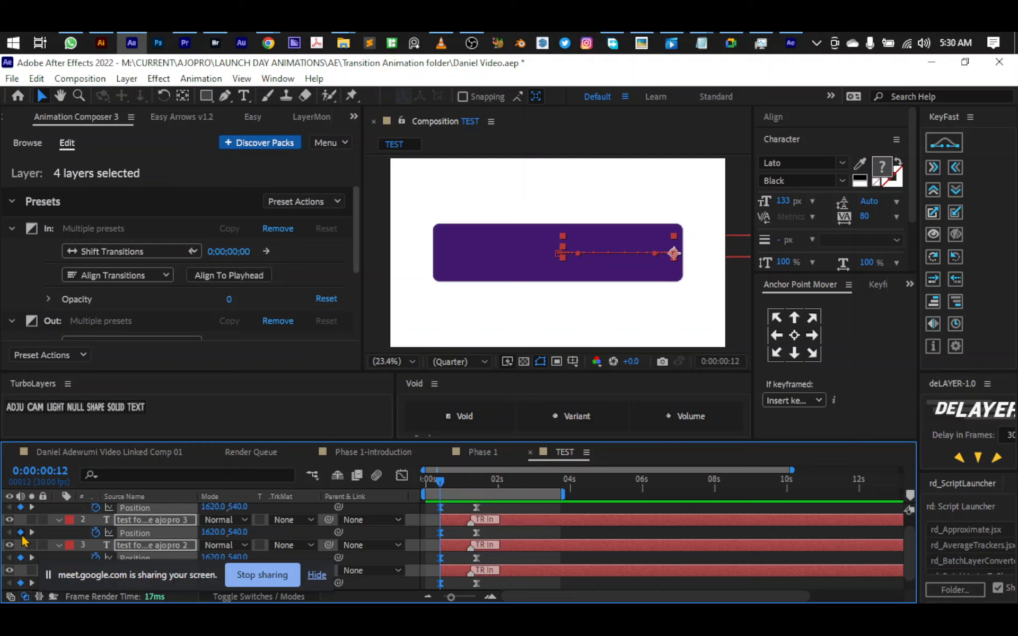
Preview the text slide-in between its two Position keyframes and return to the starting keyframe at frame 12.
key("Home")
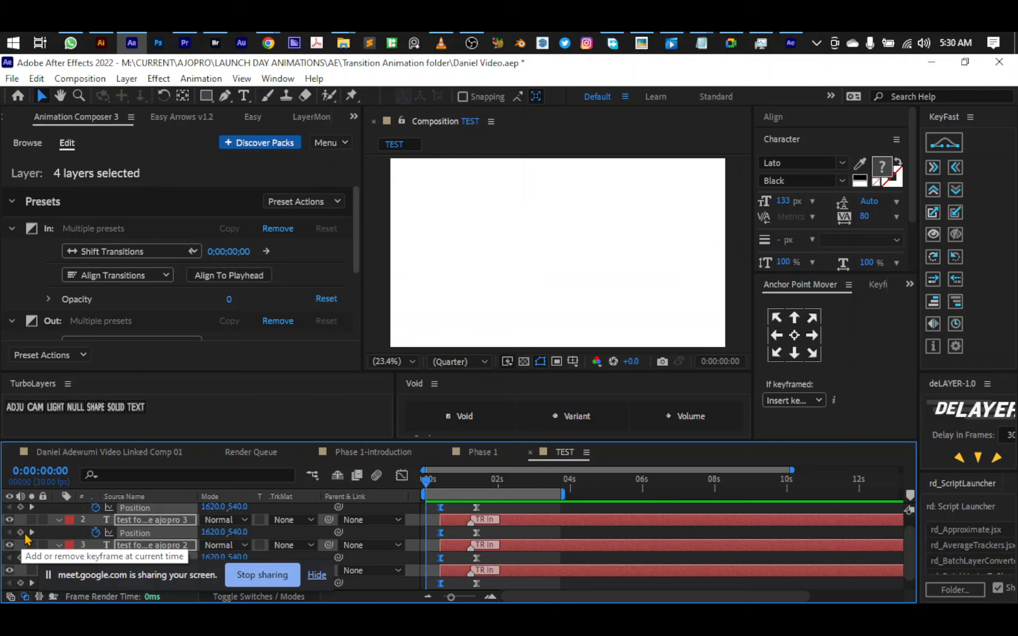
key("k")
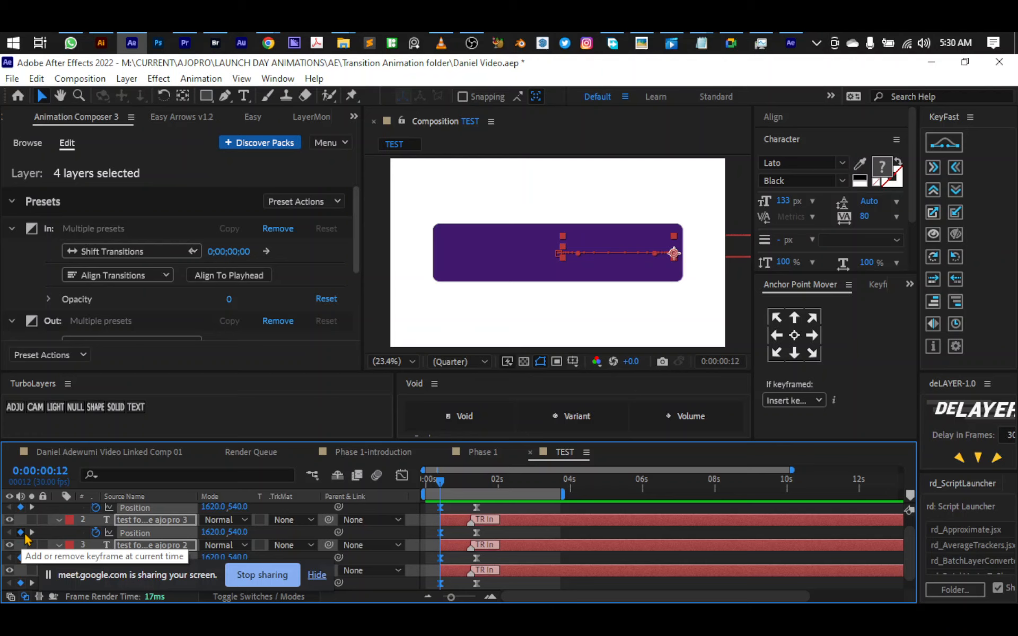
key("space")
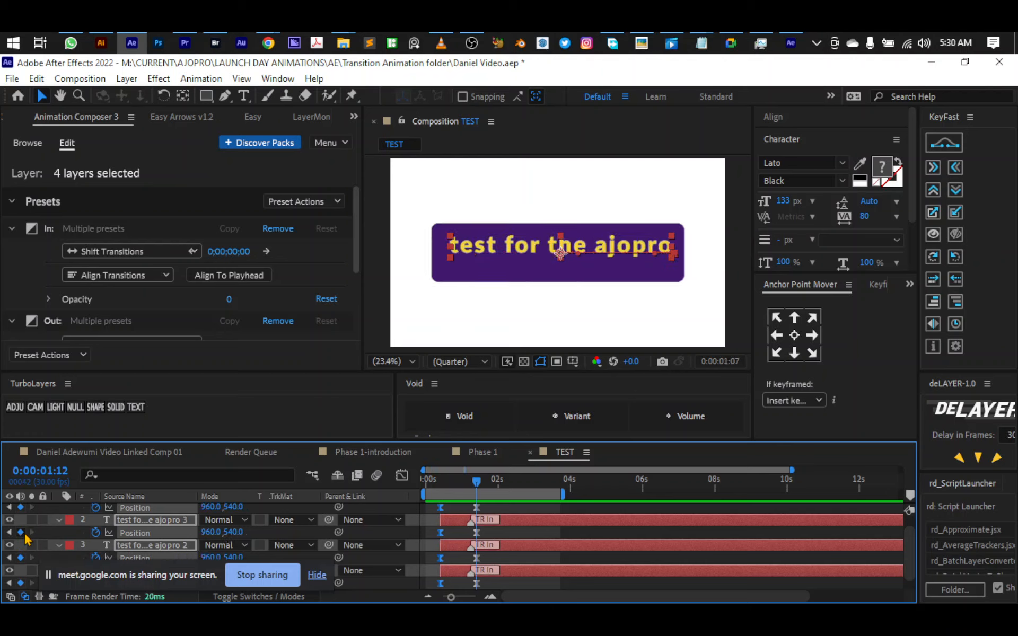
key("space")
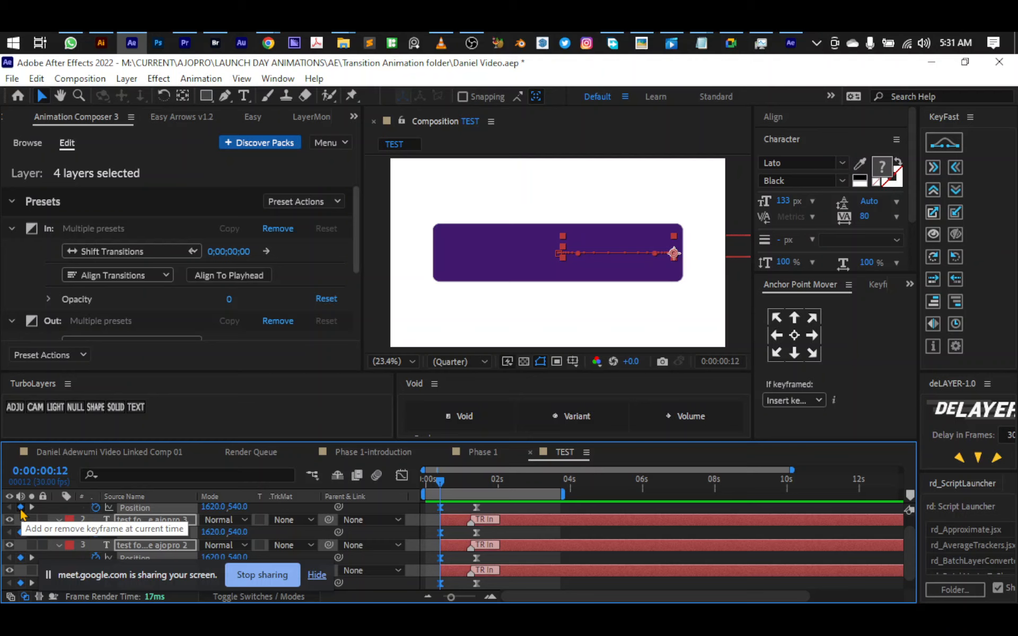
key("space")
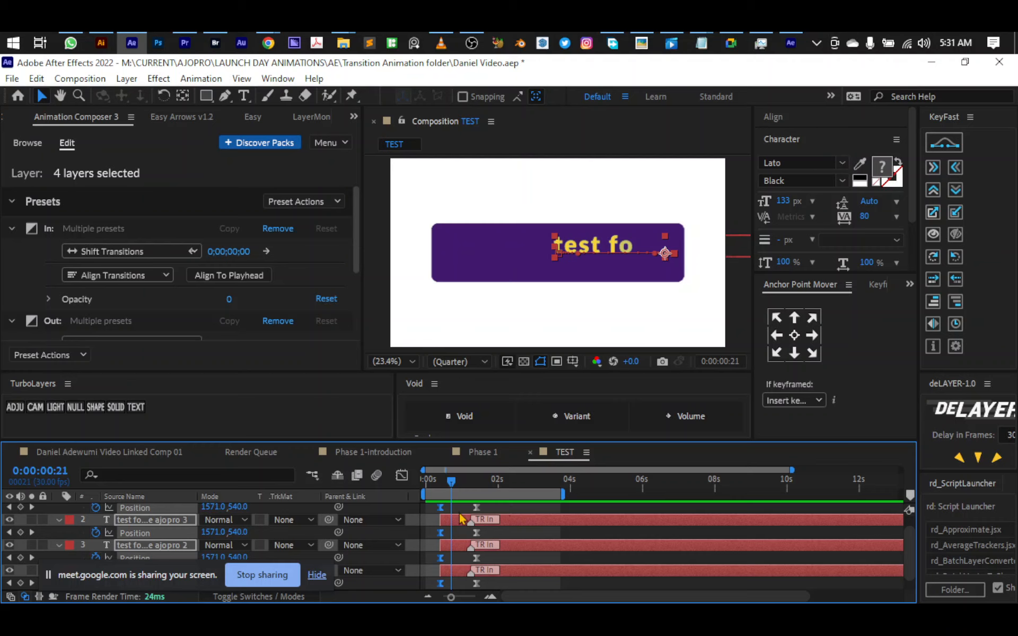
key("space")
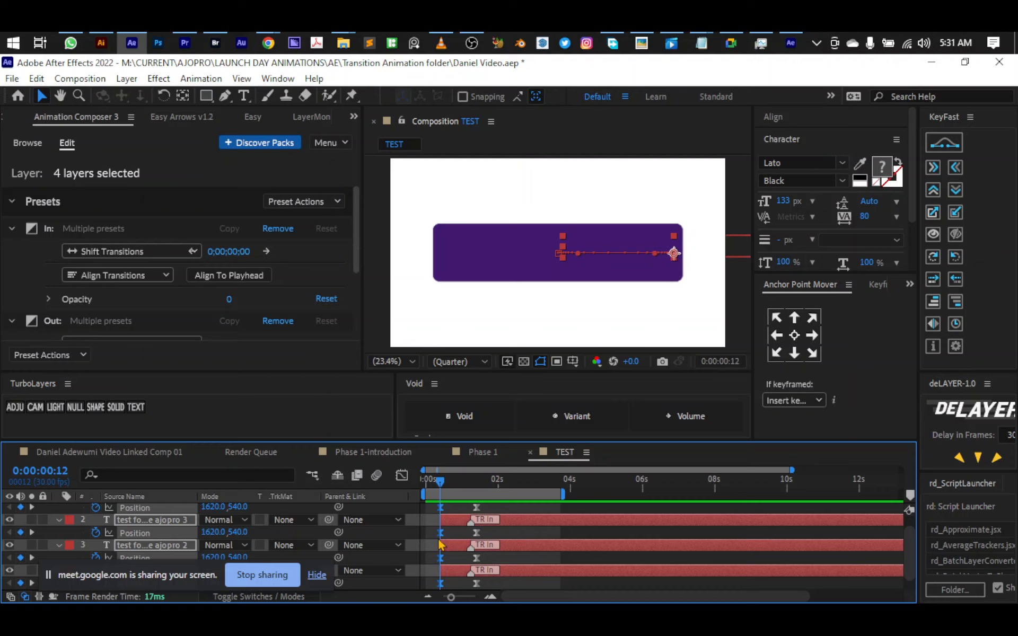
Shift the four text layers' starting Position keyframes at frame 12 to 2740, 540 and preview the longer slide-in.
key("shift+Right")
key("shift+Right")
key("shift+Right")
key("shift+Right")
key("shift+Right")
key("shift+Right")
key("shift+Right")
key("shift+Right")
key("shift+Right")
key("shift+Right")
key("shift+Right")
key("shift+Right")
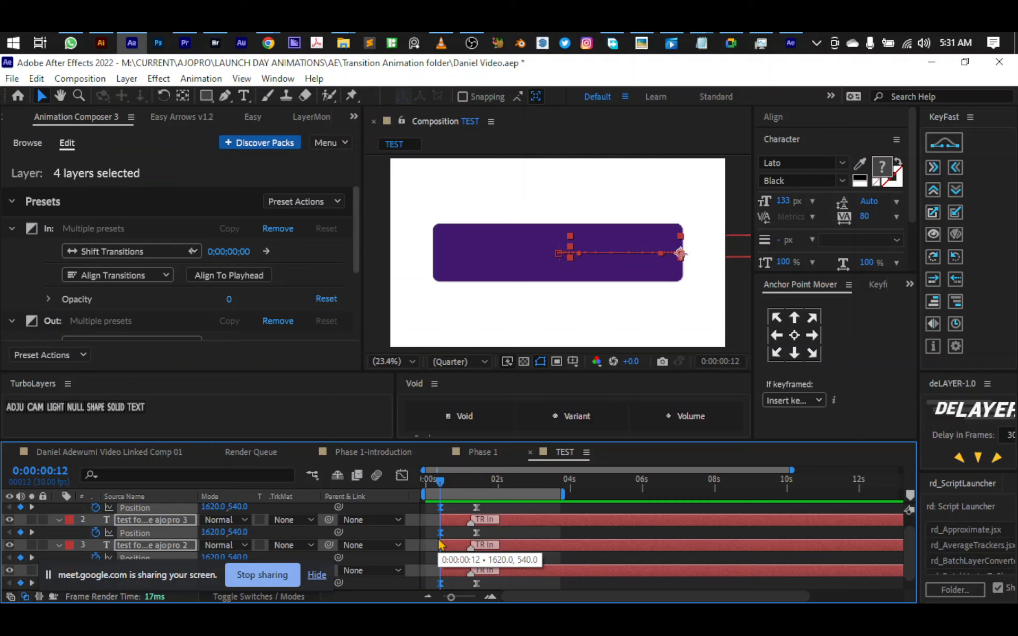
key("shift+Right")
key("shift+Right")
key("shift+Right")
key("shift+Right")
key("shift+Right")
key("shift+Right")
key("shift+Right")
key("shift+Right")
key("shift+Right")
key("shift+Right")
key("shift+Right")
key("shift+Right")
key("shift+Right")
key("shift+Right")
key("shift+Right")
key("shift+Right")
key("shift+Right")
key("shift+Right")
key("shift+Right")
key("shift+Right")
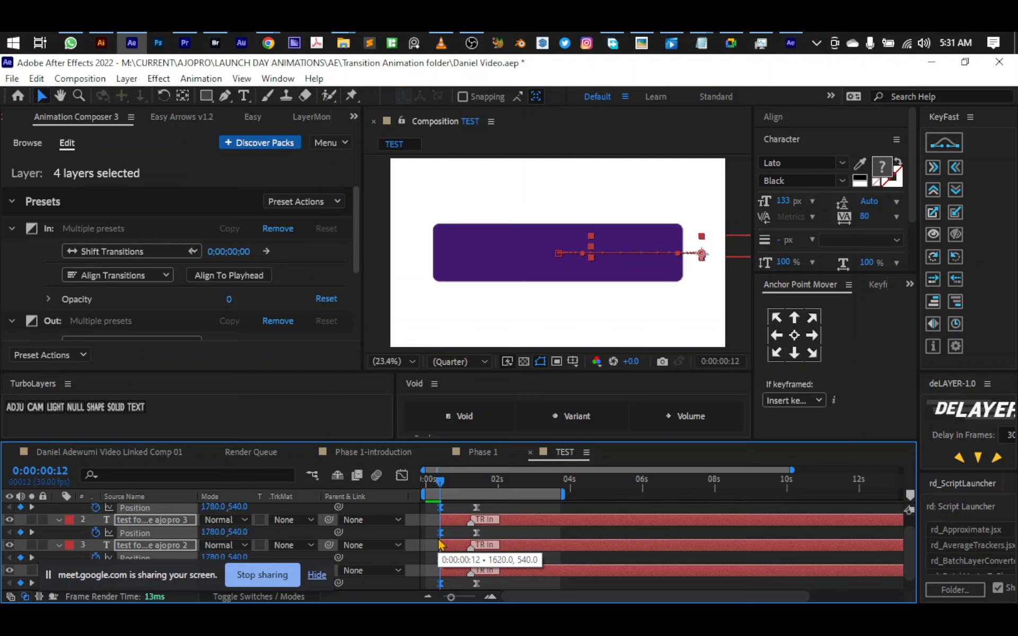
key("shift+Right")
key("shift+Right")
key("shift+Right")
key("shift+Right")
key("shift+Right")
key("shift+Right")
key("shift+Right")
key("shift+Right")
key("shift+Right")
key("shift+Right")
key("shift+Right")
key("shift+Right")
key("shift+Right")
key("shift+Right")
key("shift+Right")
key("shift+Right")
key("shift+Right")
key("shift+Right")
key("shift+Right")
key("shift+Right")
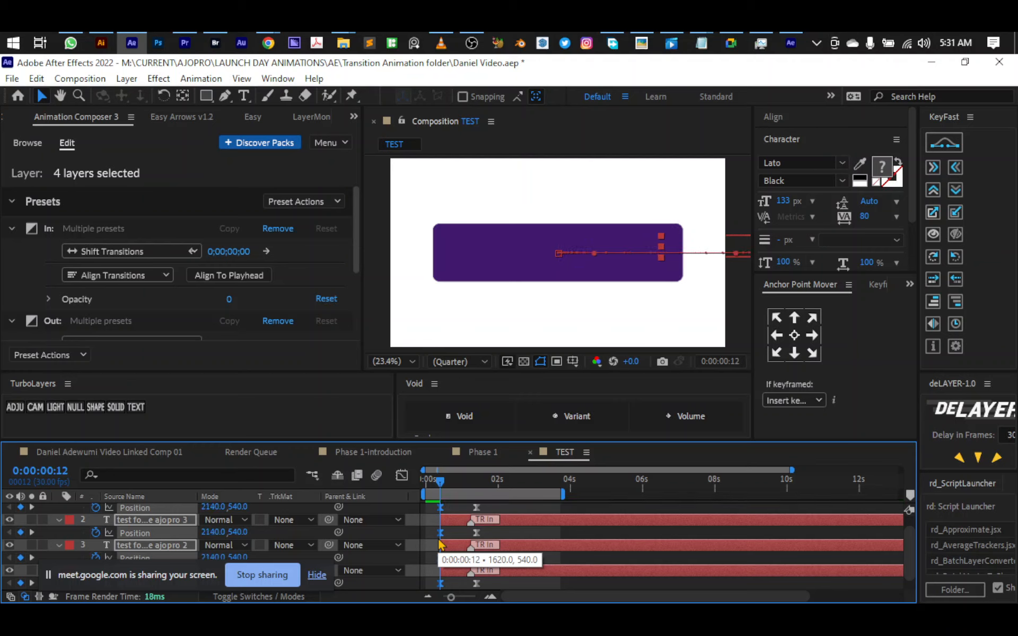
key("shift+Right")
key("shift+Right")
key("shift+Right")
key("shift+Right")
key("shift+Right")
key("shift+Right")
key("shift+Right")
key("shift+Right")
key("shift+Right")
key("shift+Right")
key("shift+Right")
key("shift+Right")
key("shift+Right")
key("shift+Right")
key("shift+Right")
key("shift+Right")
key("shift+Right")
key("shift+Right")
key("shift+Right")
key("shift+Right")
key("space")
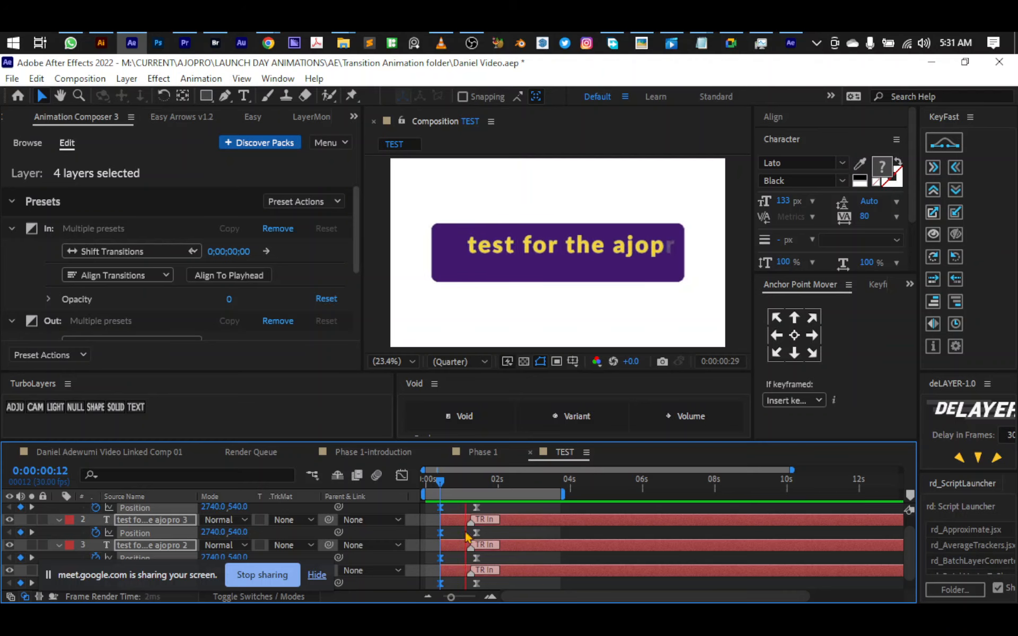
Stagger the four text layers upward with KeyFast, preview the result, and show the layer switches in the timeline.
left_click(933, 302)
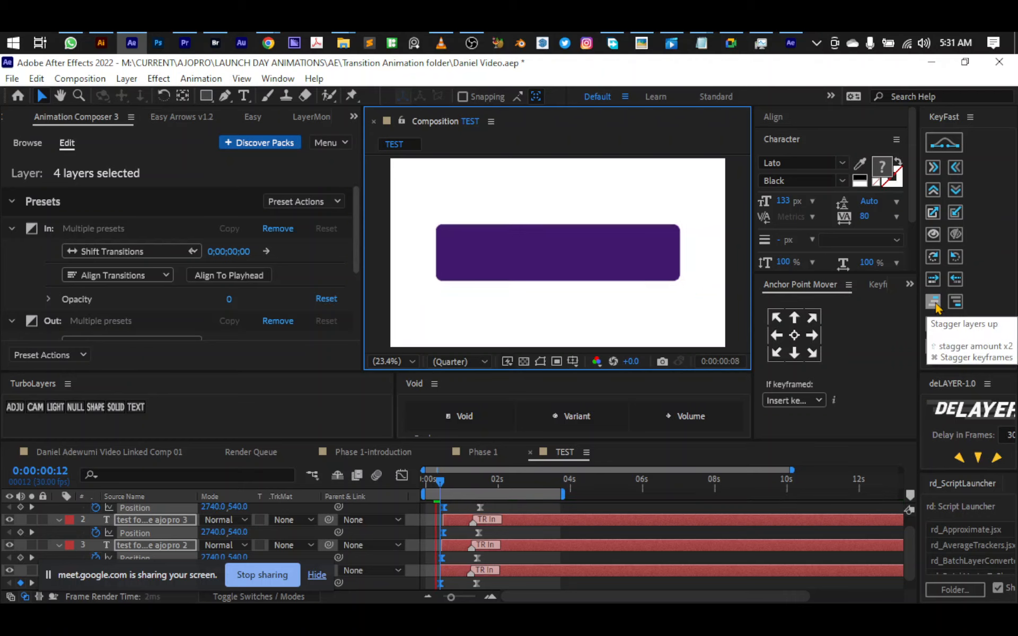
key("space")
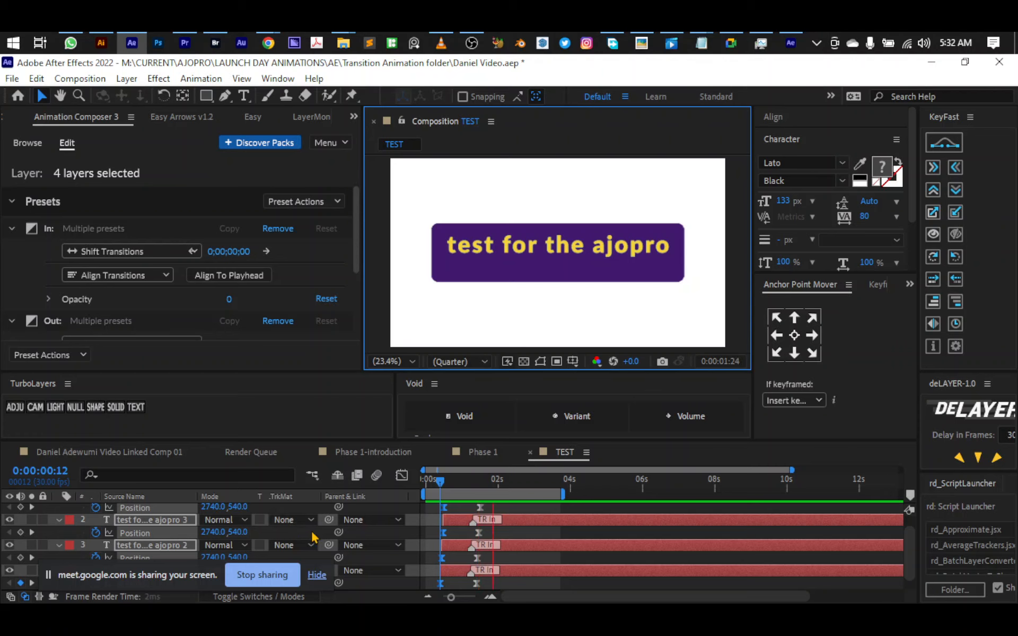
key("F4")
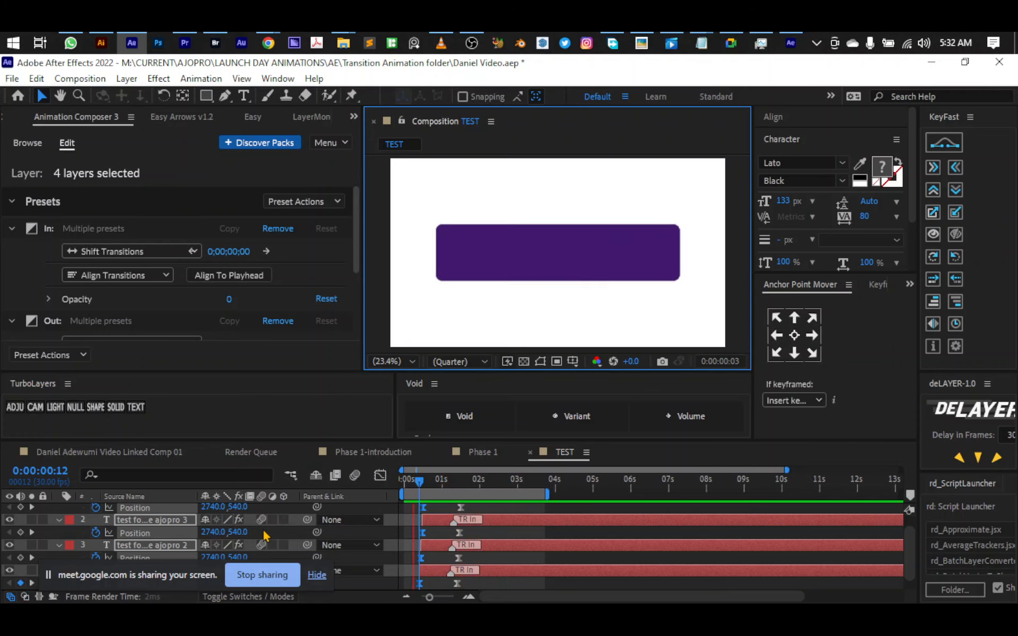
scroll(268, 541, "up", 1)
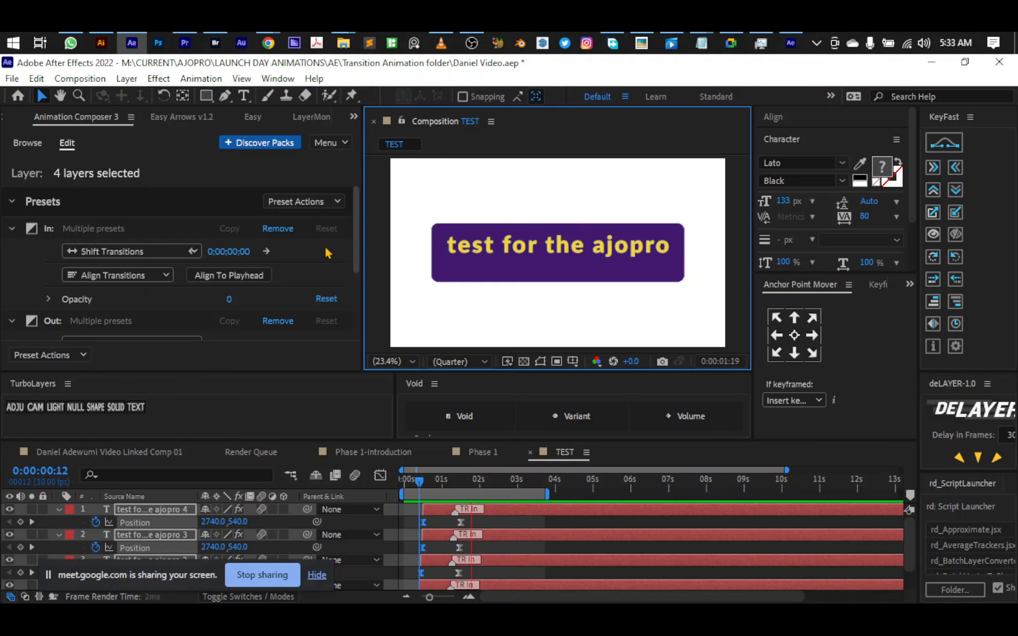
Switch to WhatsApp, play the shared ajopro review video as a reference, and return to After Effects.
left_click(353, 117)
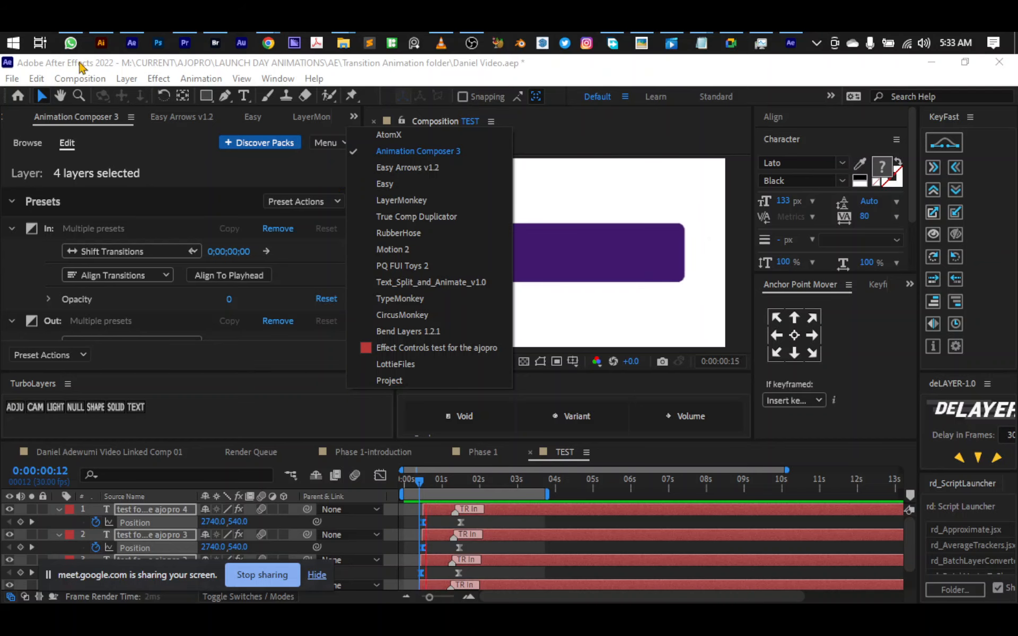
left_click(70, 42)
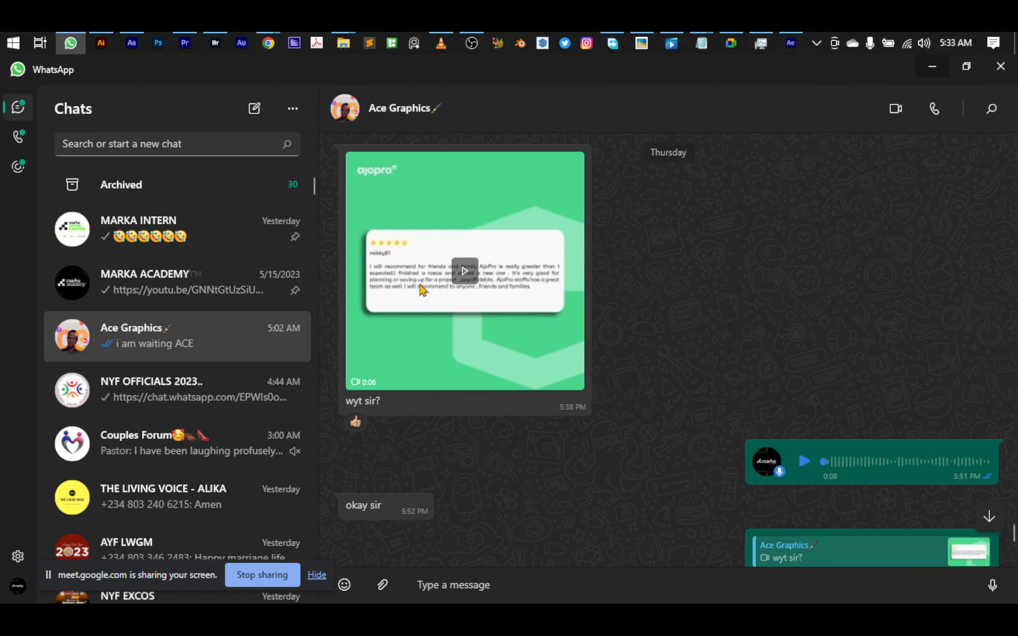
left_click(465, 271)
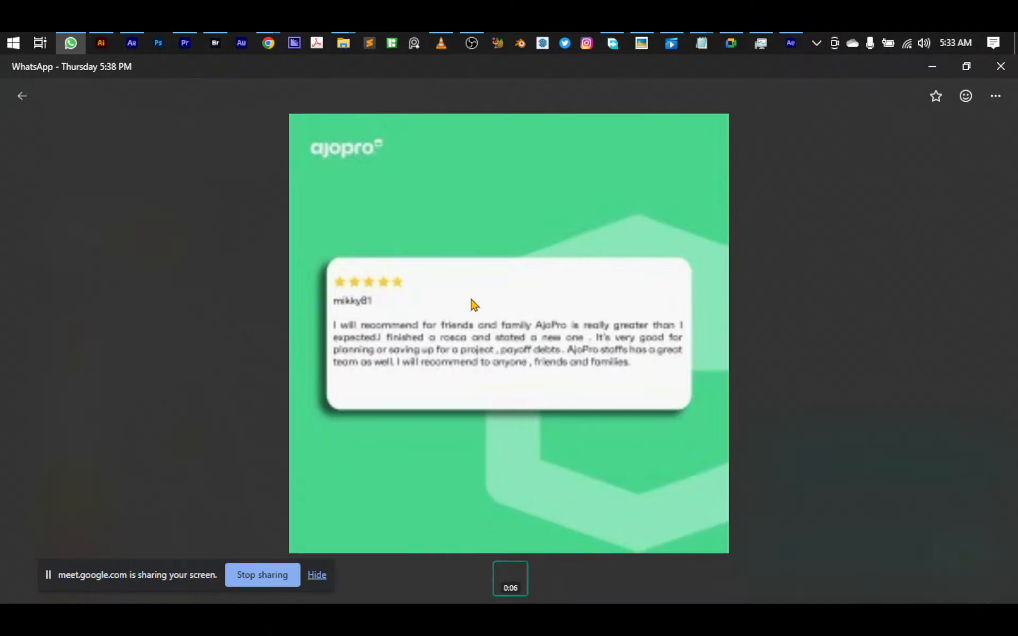
left_click(707, 373)
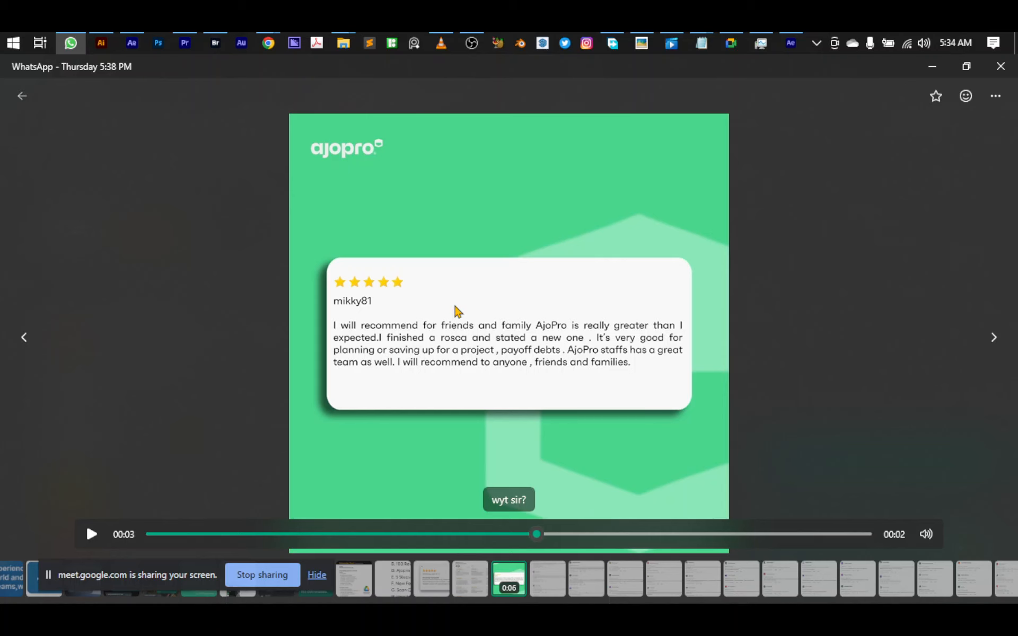
key("alt+Tab")
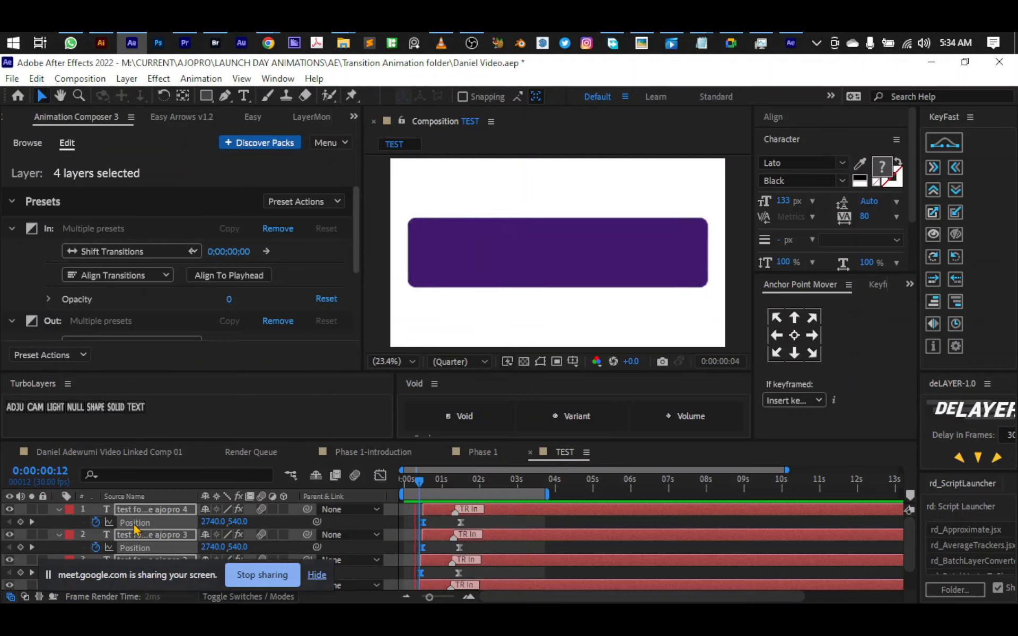
Pre-compose the four text layers and the rectangle layer as "comment 1", moving all attributes and opening the new composition.
scroll(159, 535, "down", 1)
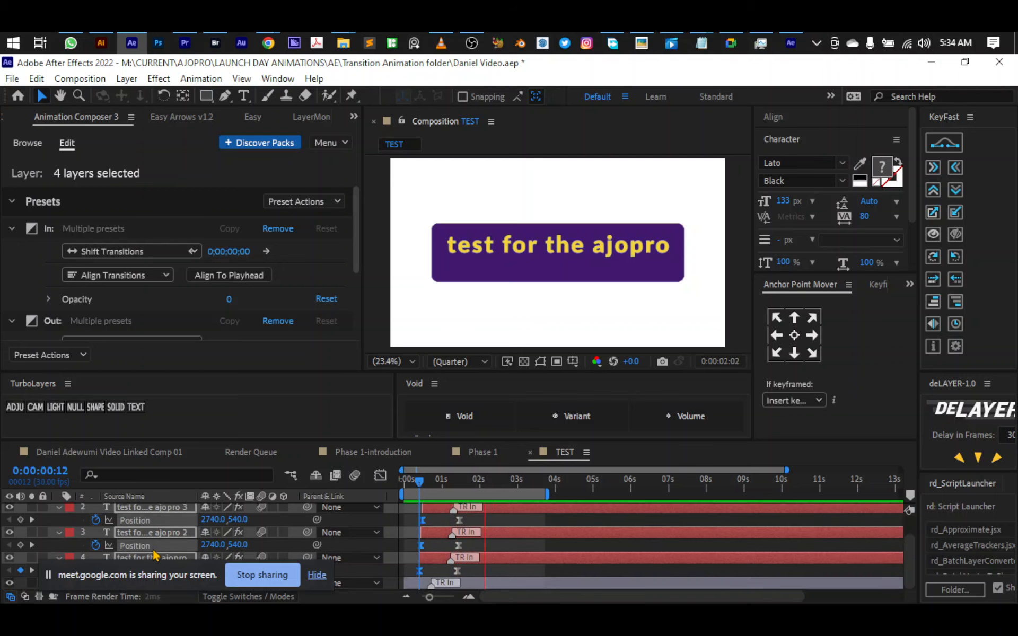
left_click_drag(185, 581, 264, 216)
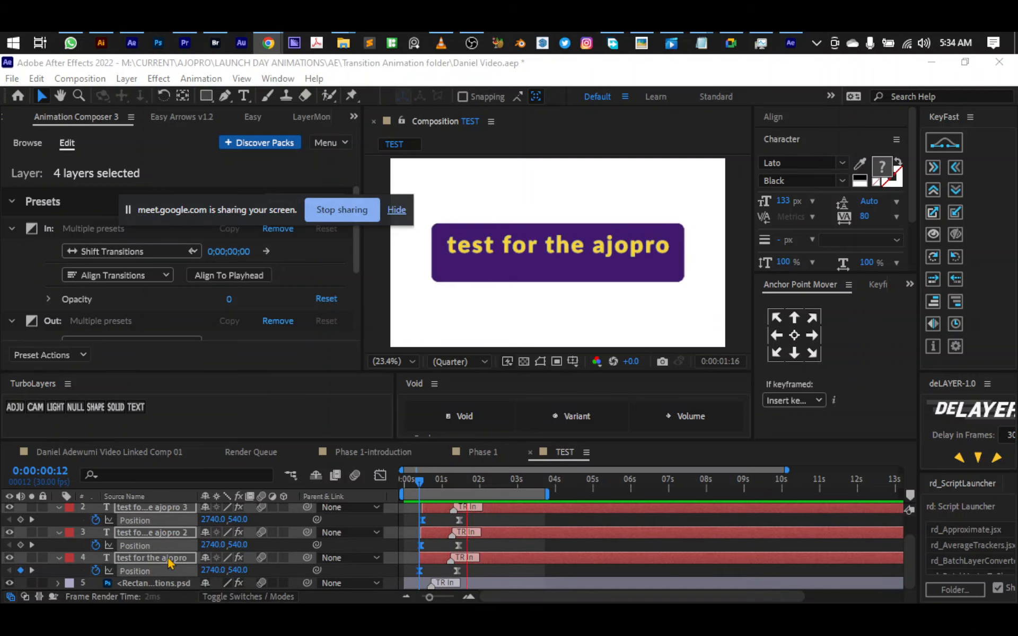
left_click(161, 585, "shift")
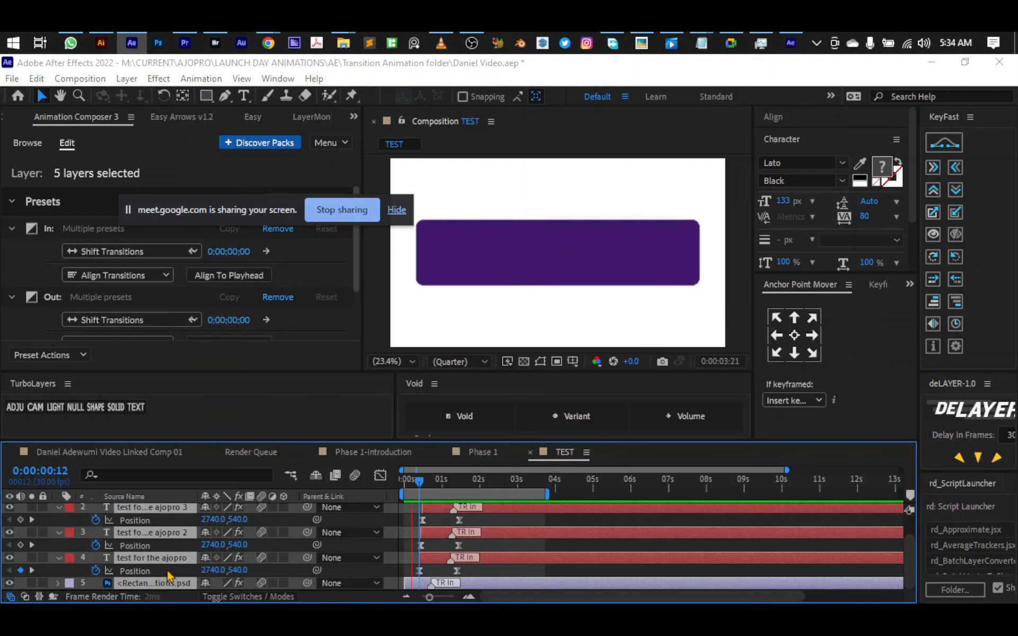
key("ctrl+shift+c")
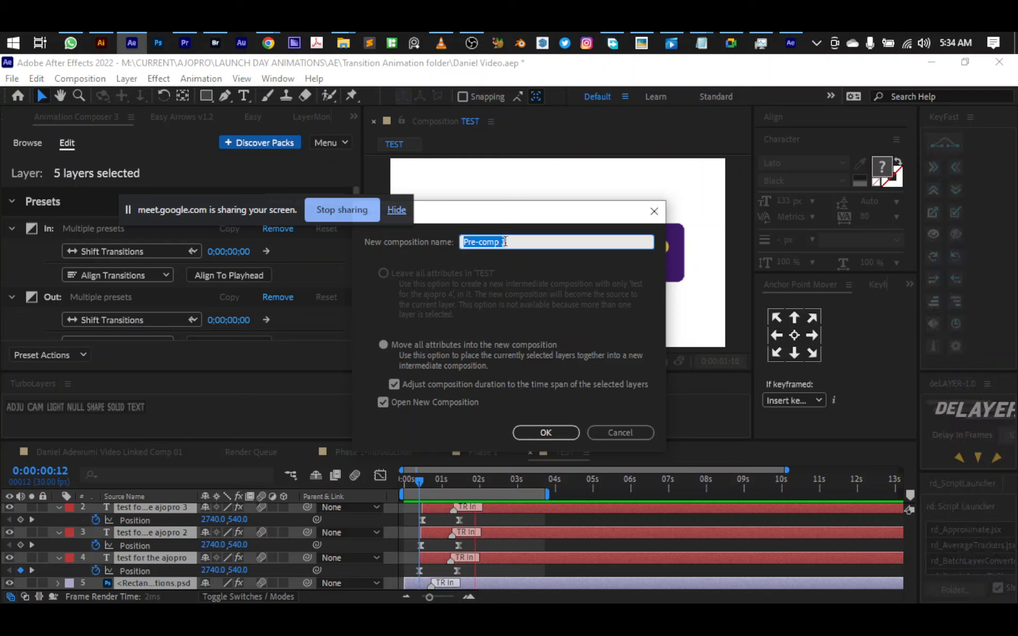
type("comment 1")
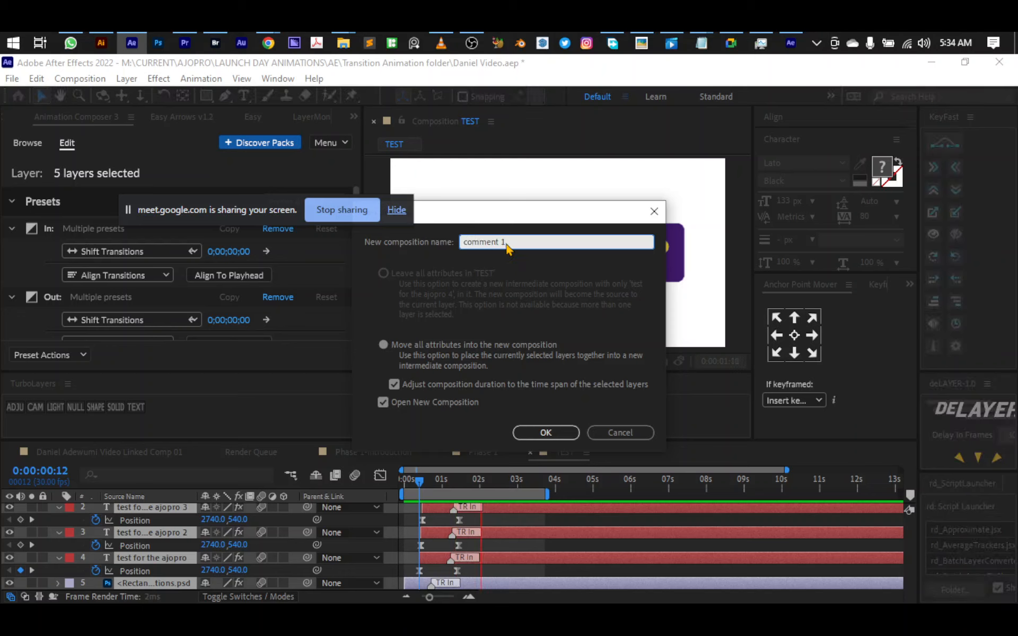
key("Return")
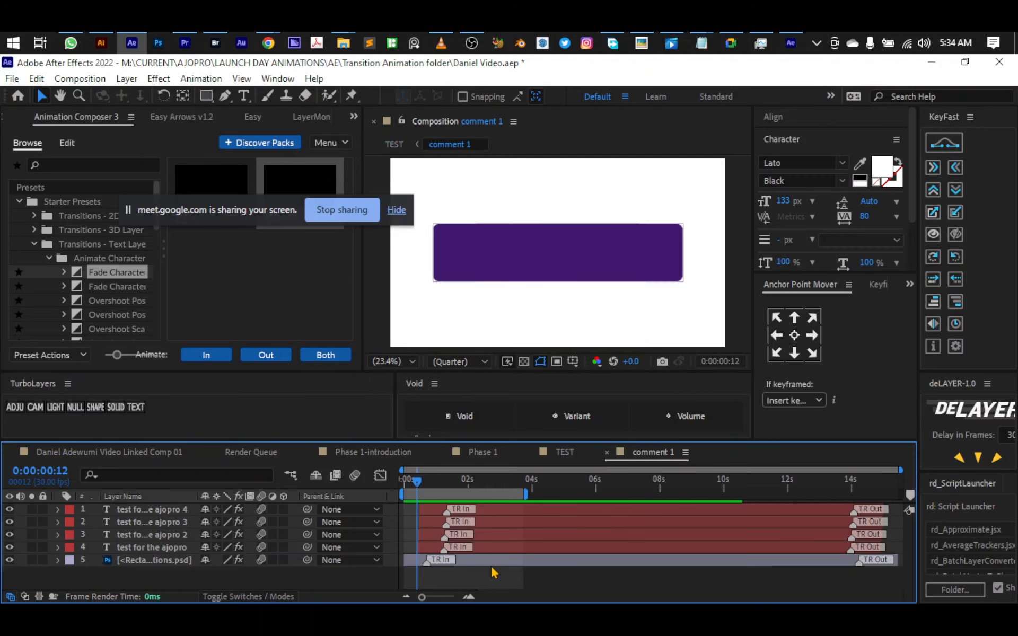
left_click(156, 564)
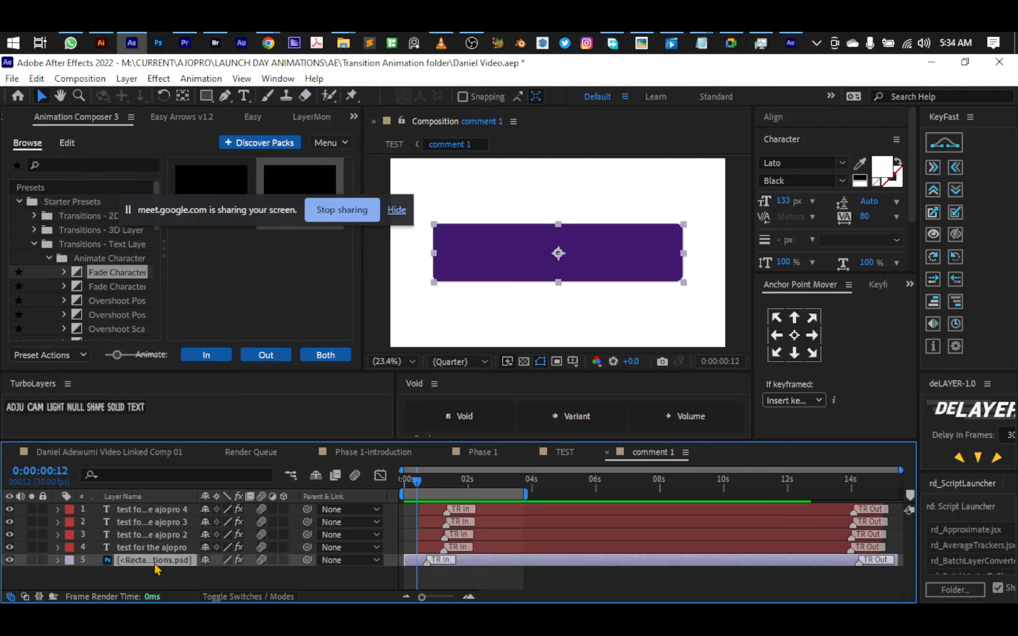
key("ctrl+shift+c")
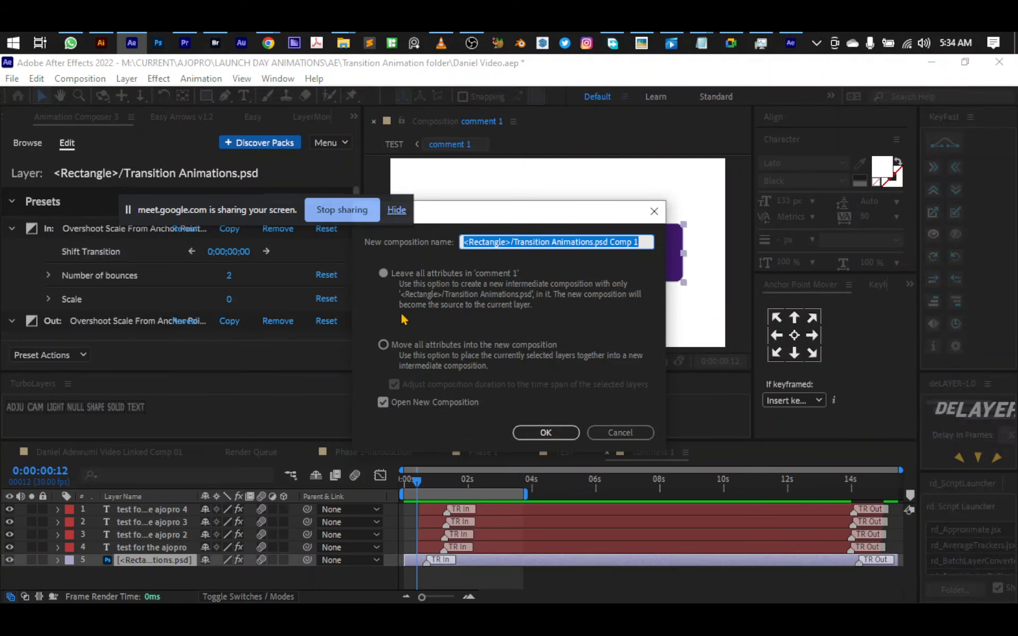
left_click(619, 433)
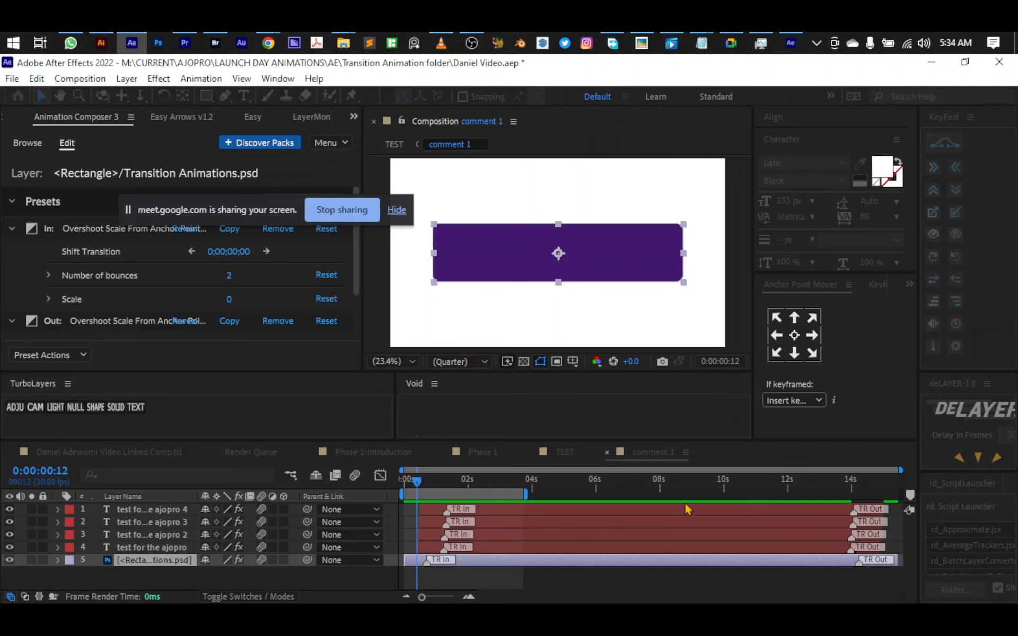
Duplicate the comment 1 layer in the TEST composition.
left_click(577, 454)
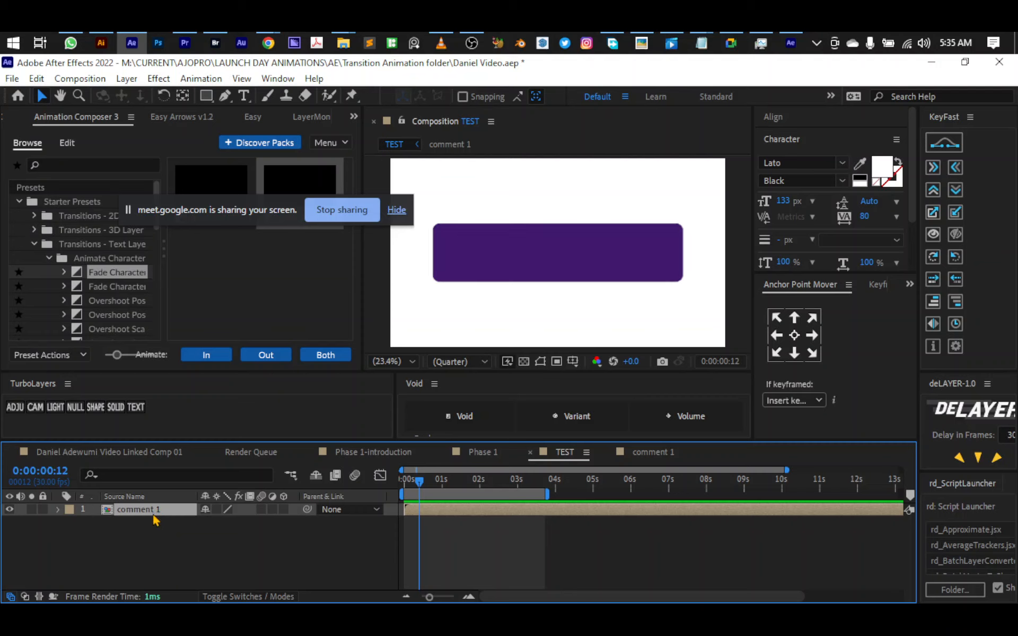
key("ctrl+d")
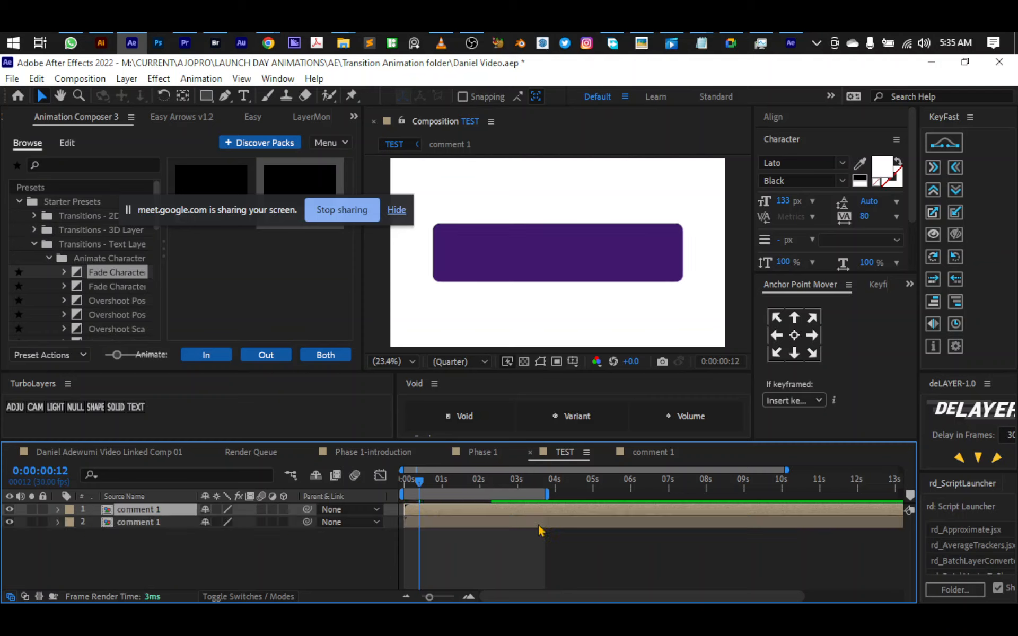
In the comment 1 composition, hide the three lower text layers and select the topmost text layer.
left_click(662, 459)
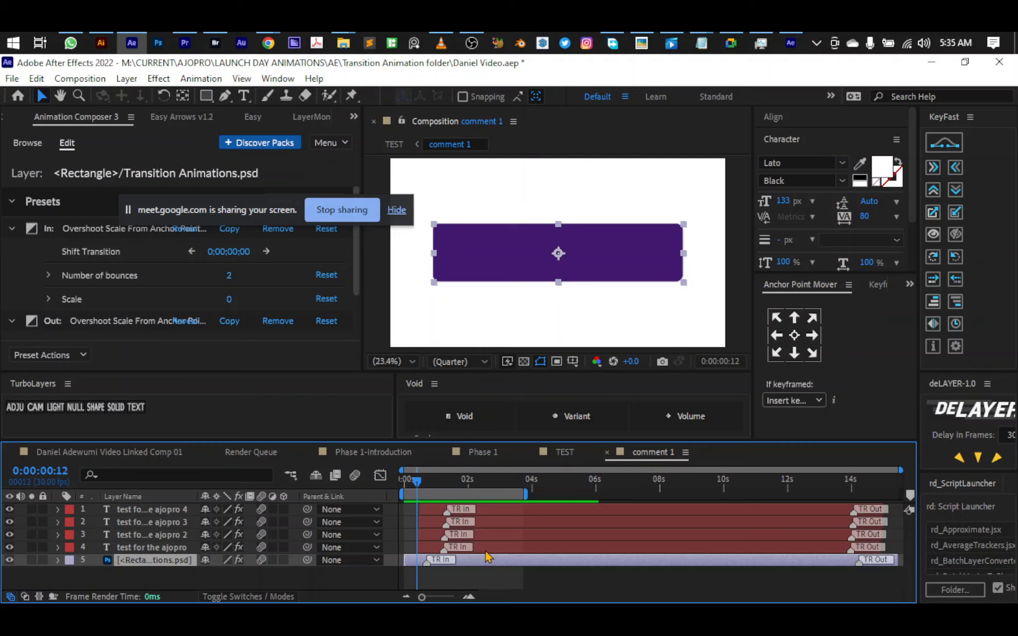
left_click_drag(10, 522, 11, 560)
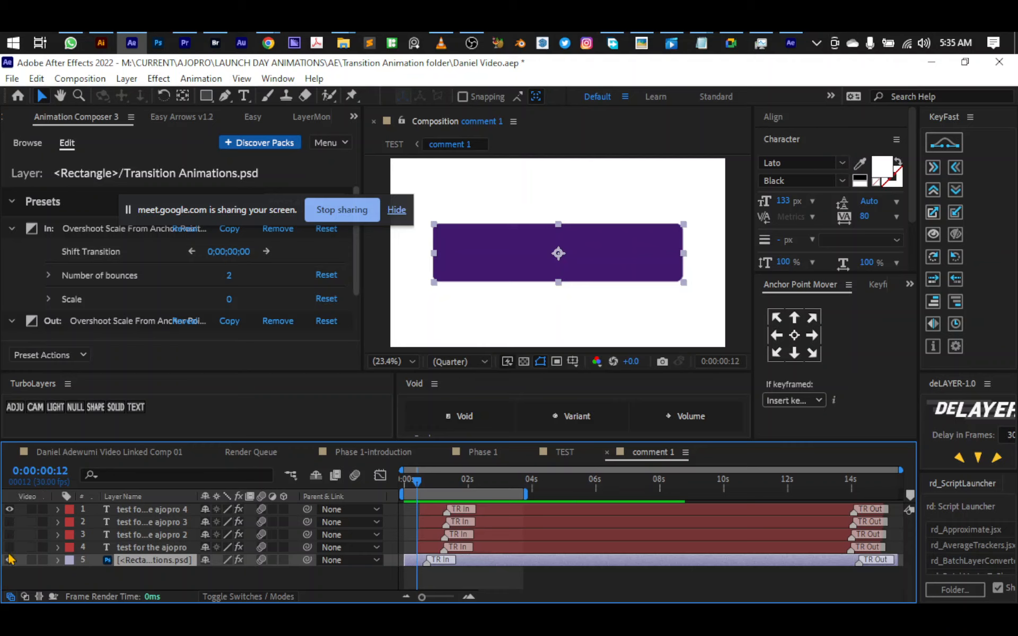
left_click(173, 510)
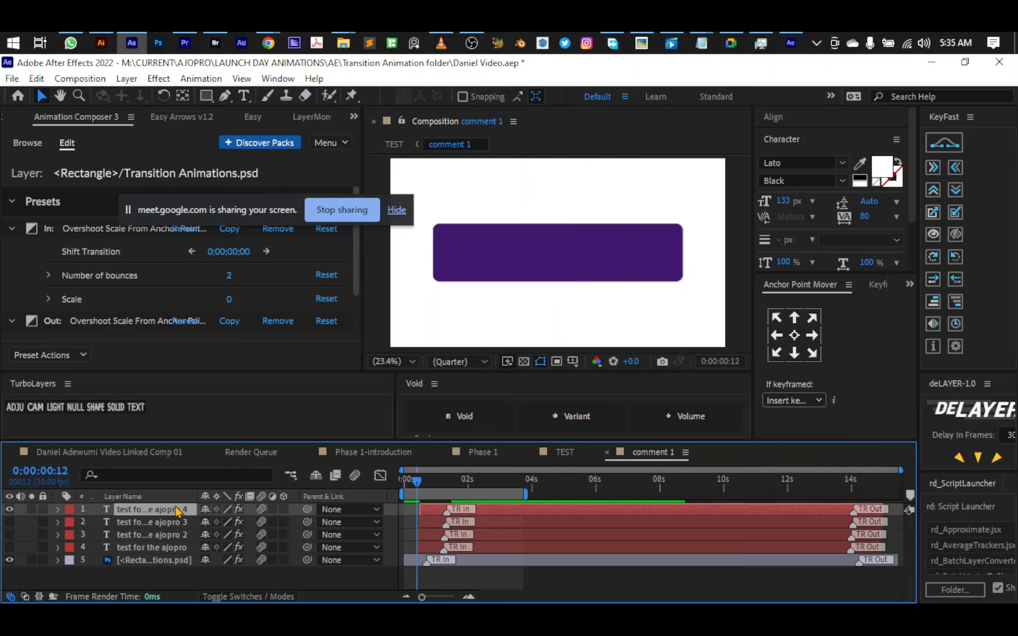
Around 0:00:02:28 in the comment 1 composition, shorten the topmost text layer's wording to "test ajopro".
left_click(497, 485)
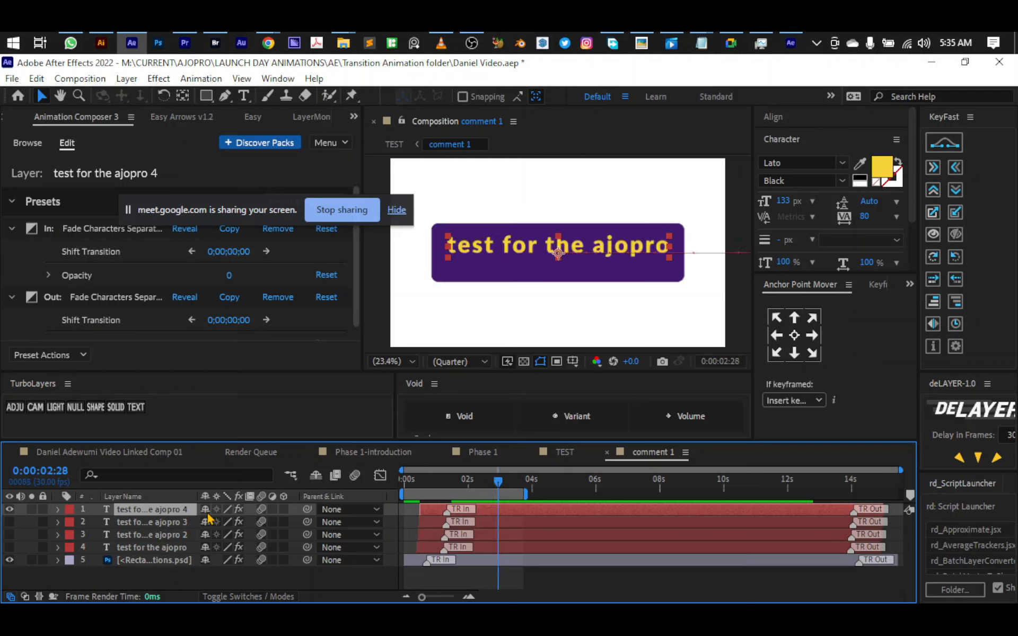
double_click(147, 513)
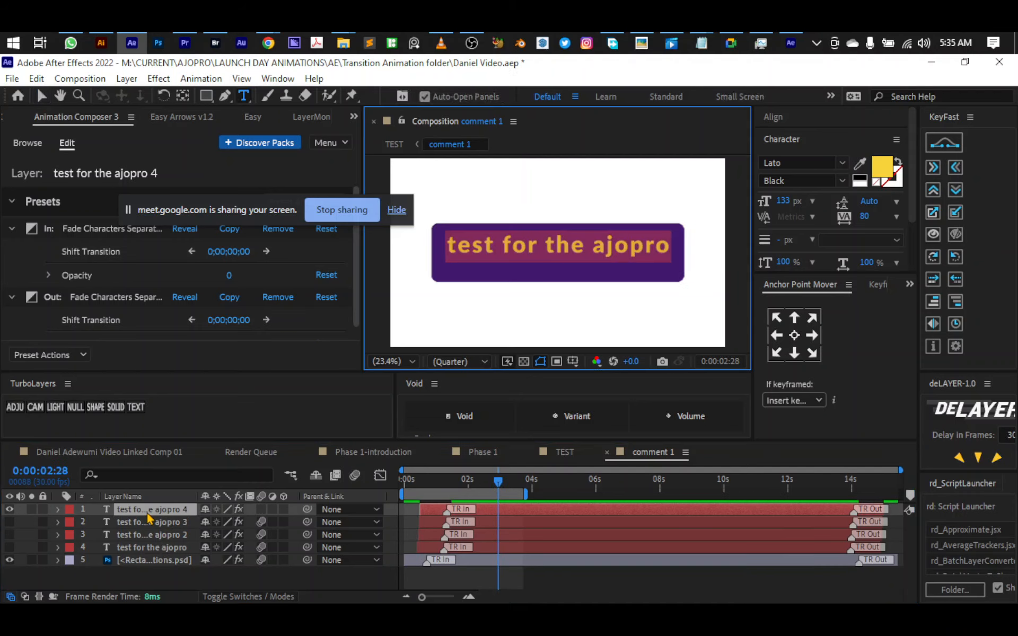
key("ctrl+shift+Left")
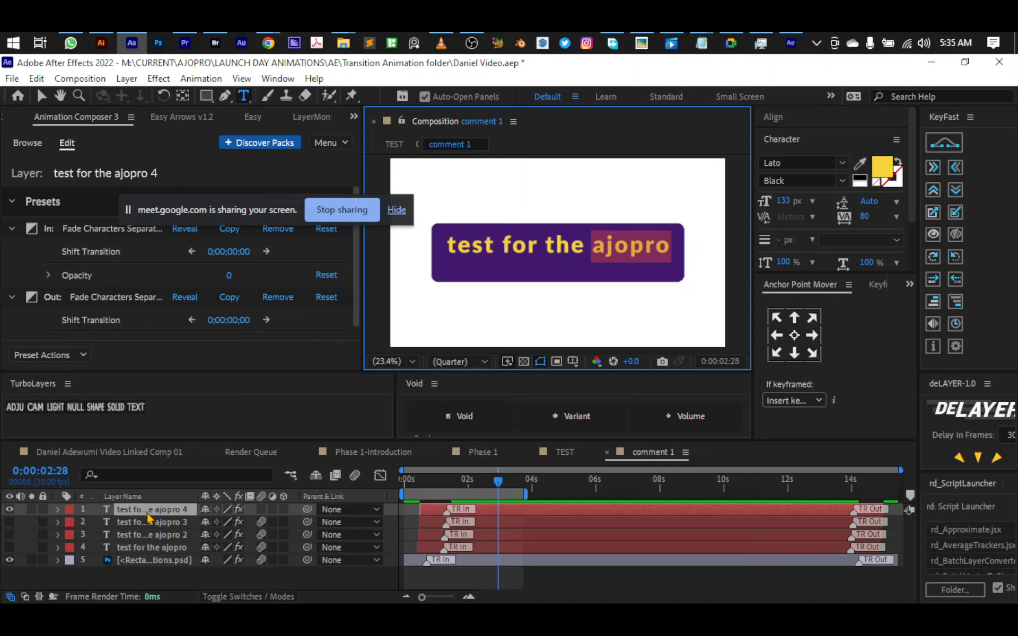
key("ctrl+Left")
key("ctrl+Left")
key("ctrl+shift+Right")
key("ctrl+shift+Right")
key("BackSpace")
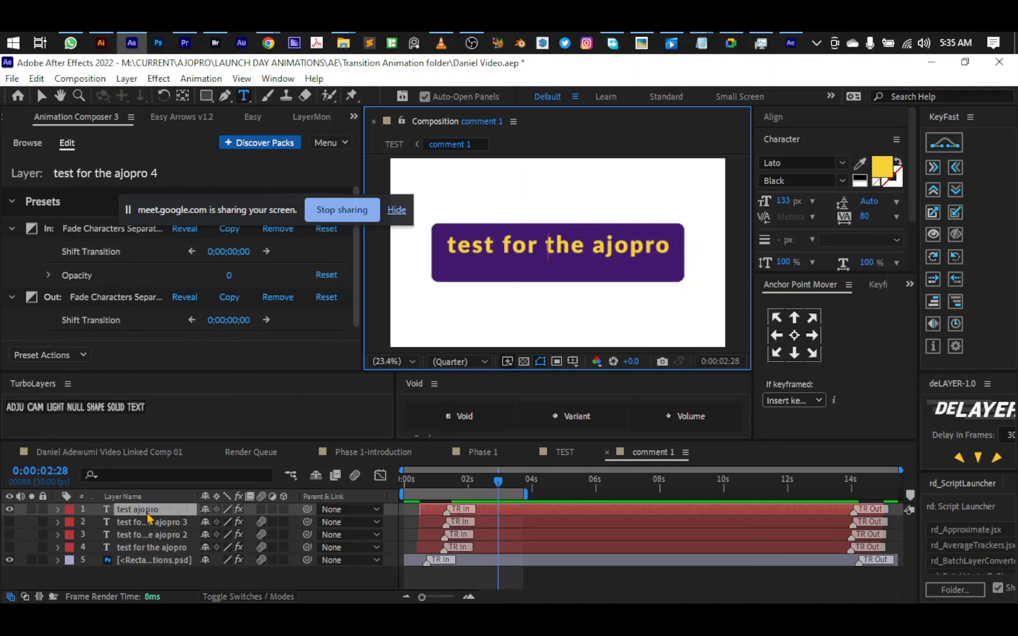
key("Return")
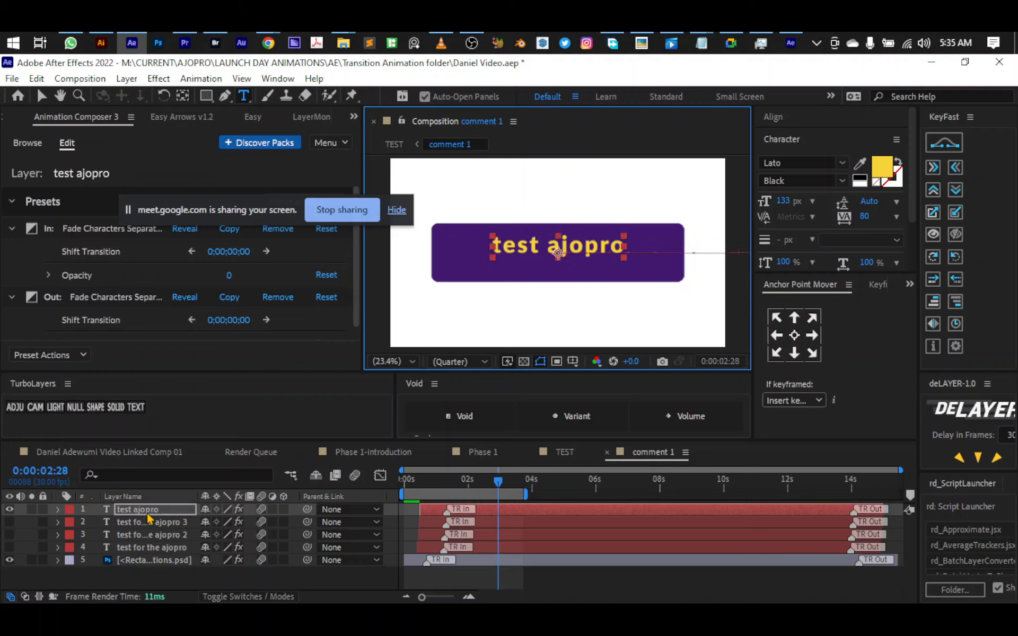
In the TEST composition, rename the upper comment 1 layer to "comment 2" and shift the lower layer to start about 0.7 seconds later.
left_click(567, 456)
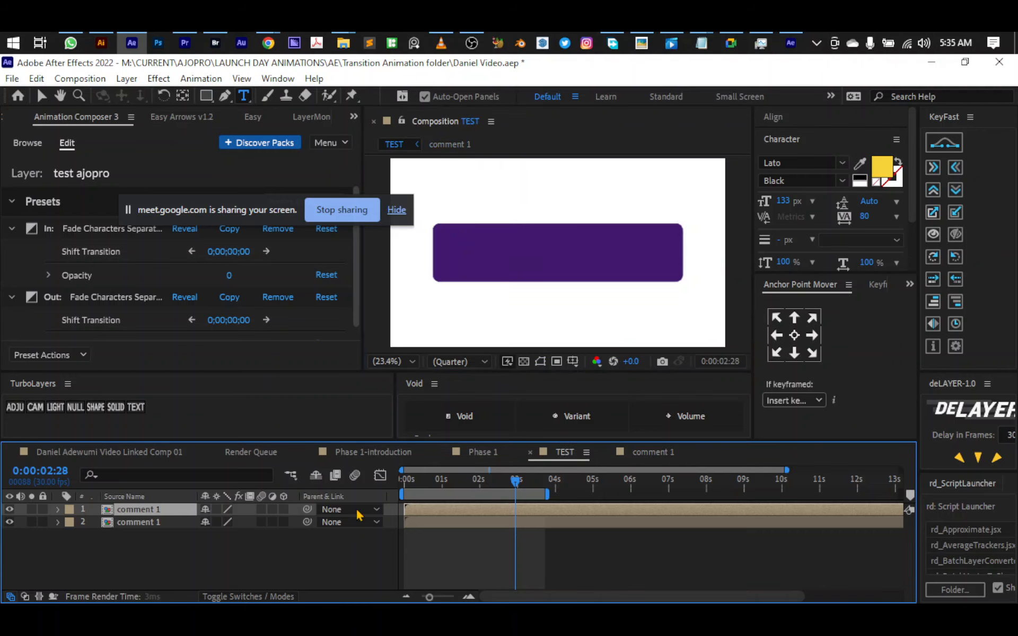
left_click(159, 524)
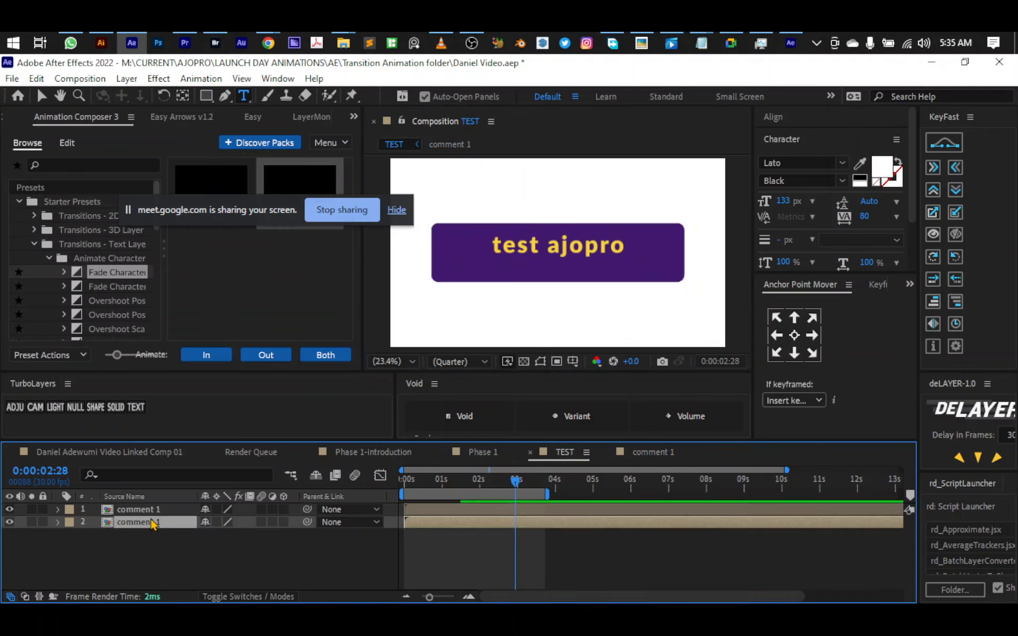
key("ctrl+Up")
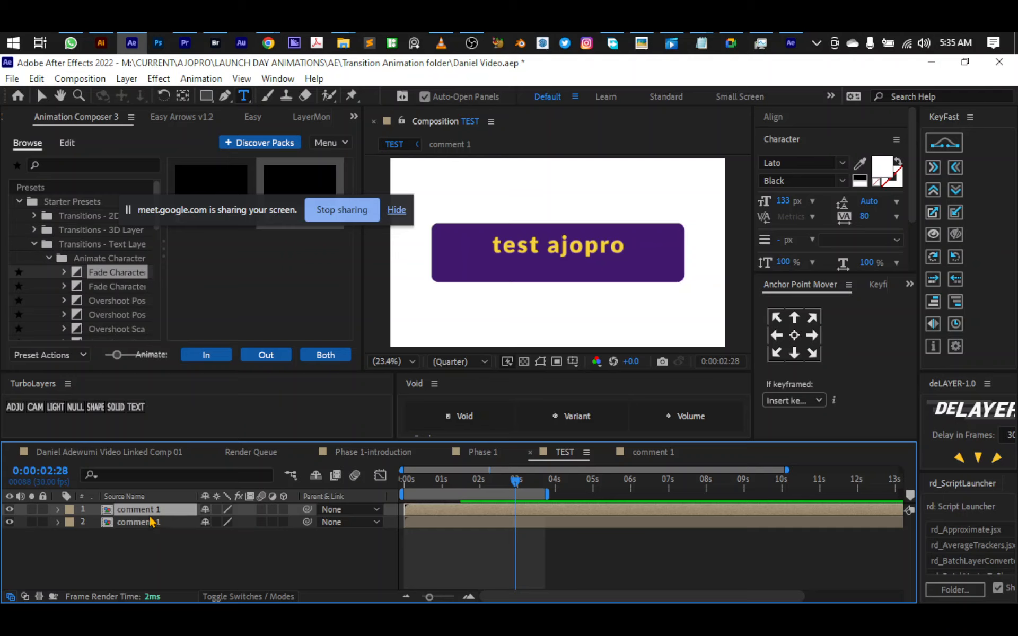
key("Return")
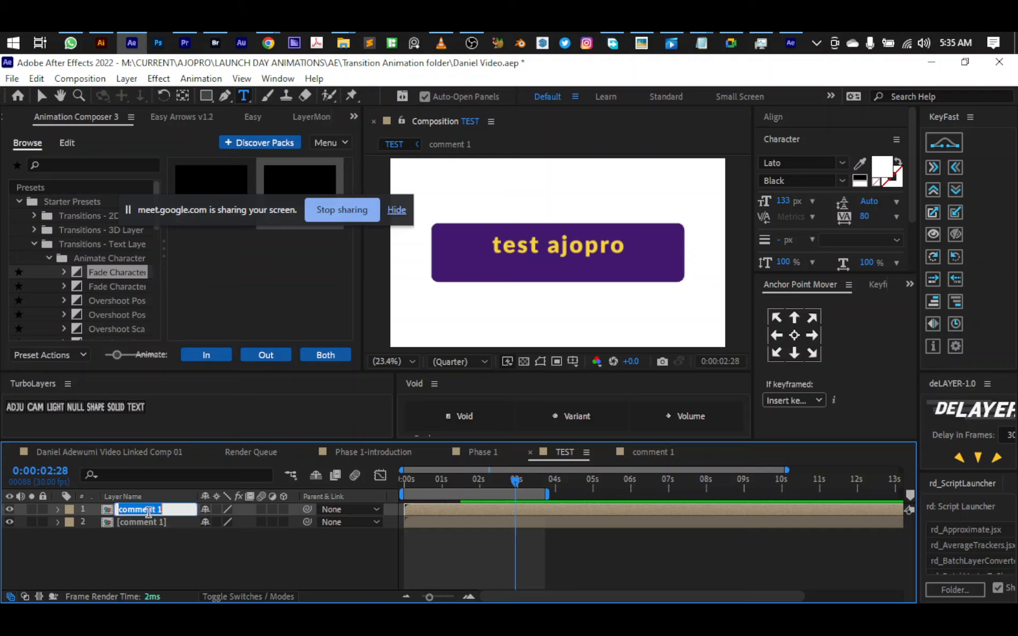
key("Right")
type("2")
key("Return")
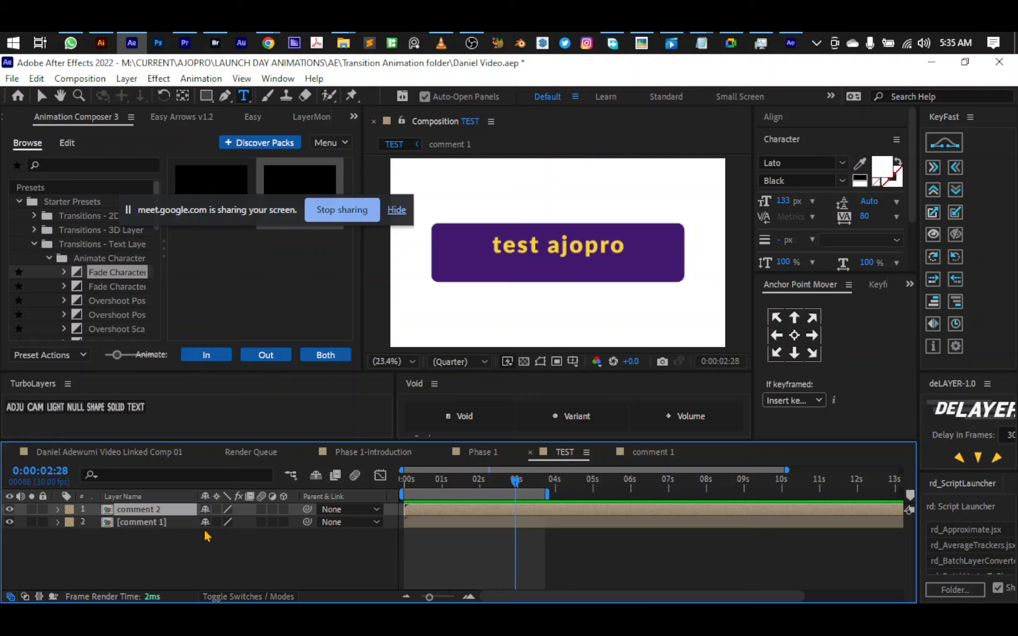
left_click_drag(495, 529, 521, 527)
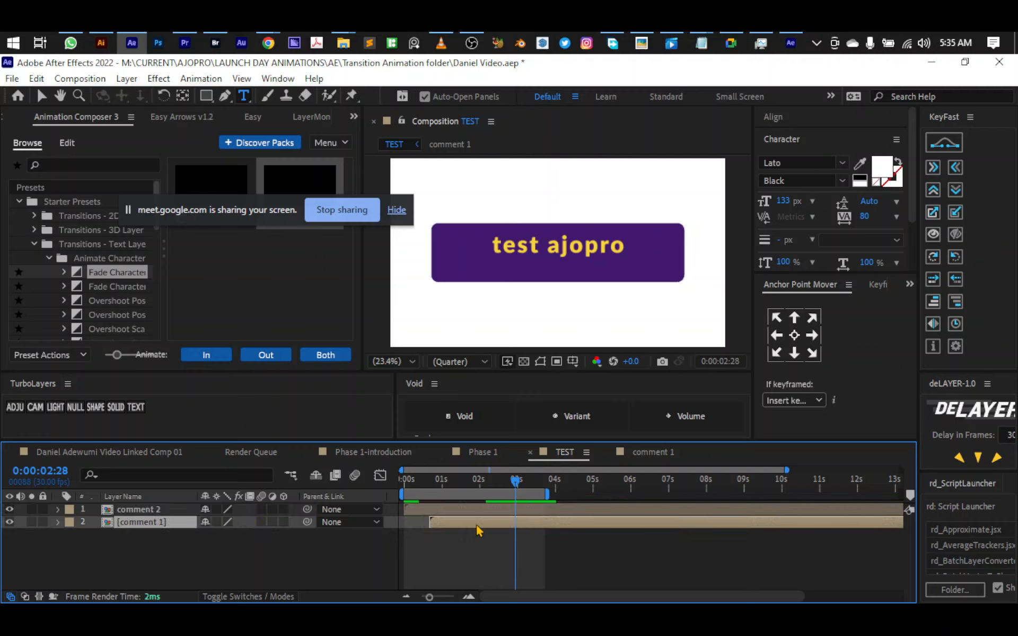
Open the comment 2 and comment 1 layers in turn to compare their source contents, returning to the TEST composition.
left_click(178, 513)
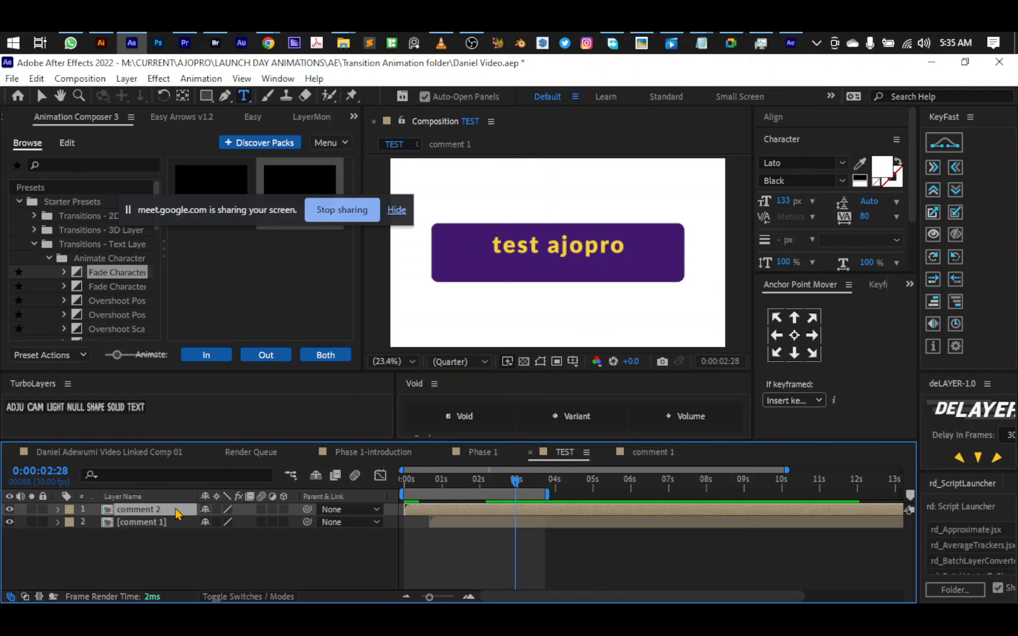
double_click(178, 513)
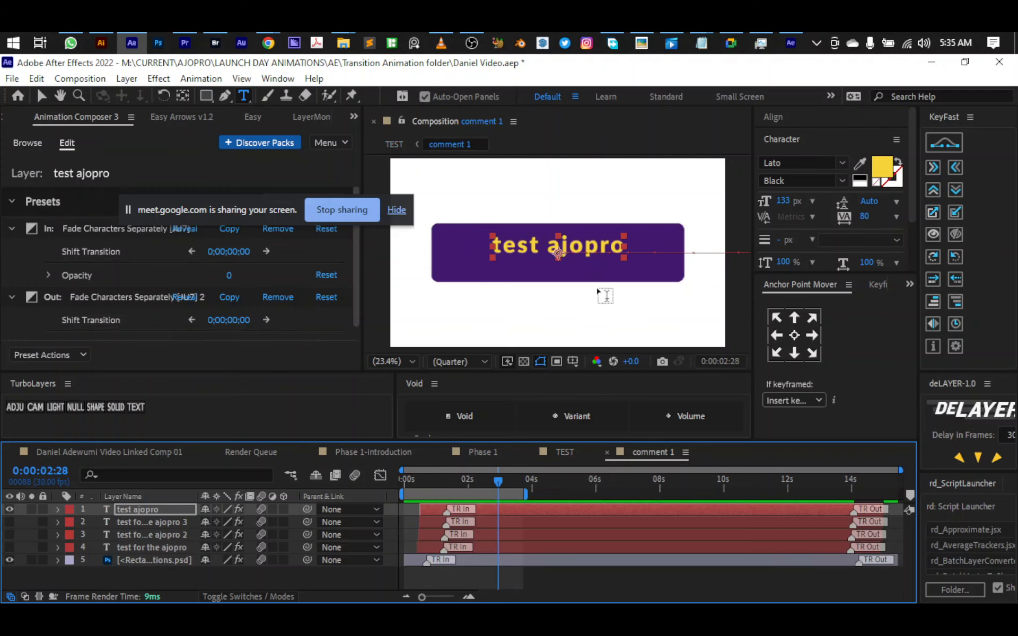
left_click(565, 451)
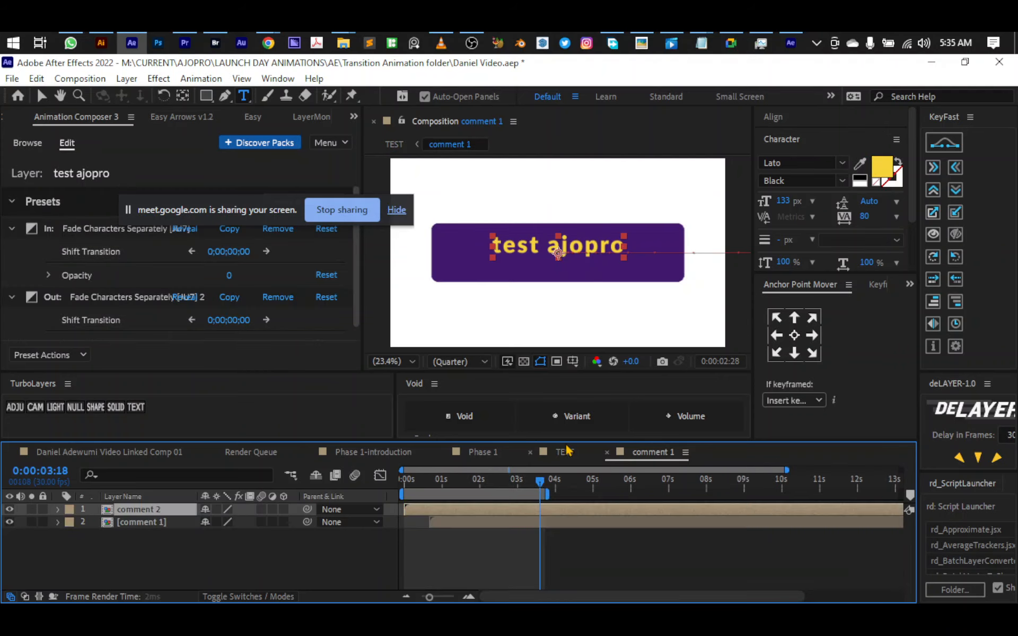
double_click(133, 524)
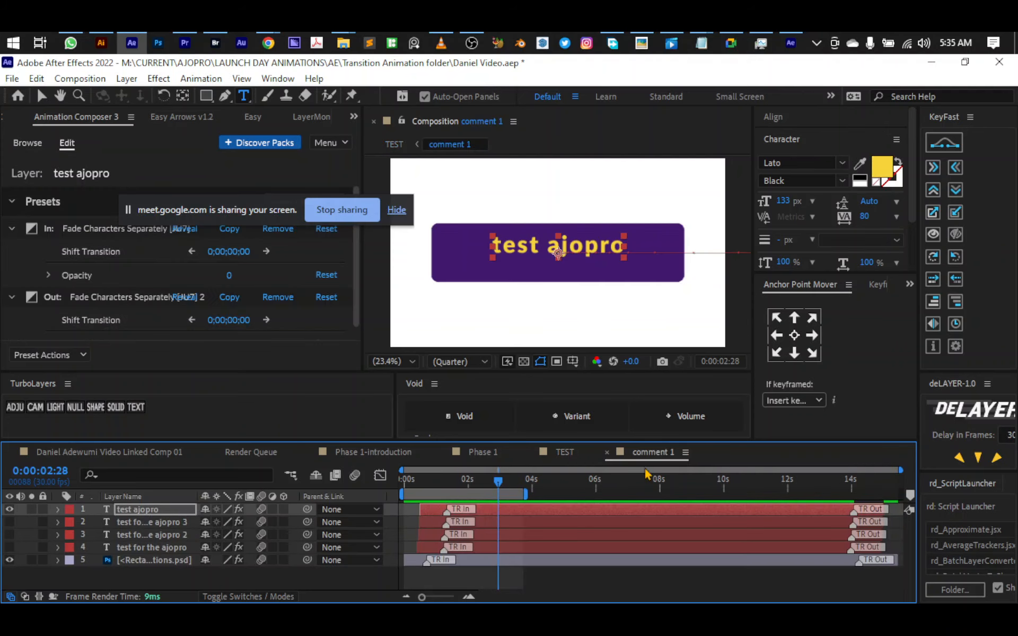
left_click(572, 453)
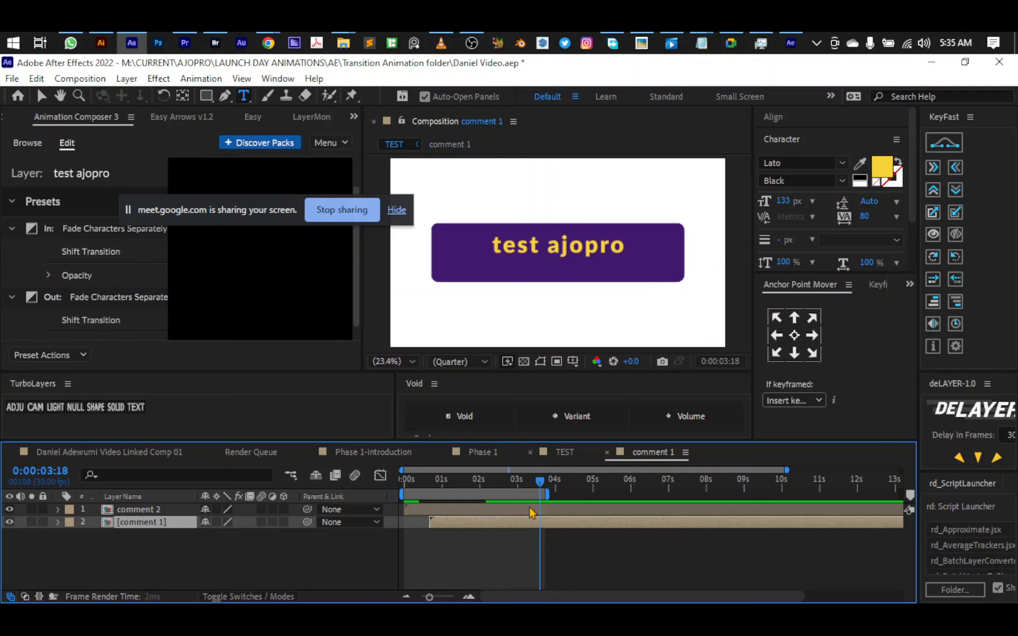
left_click(418, 510)
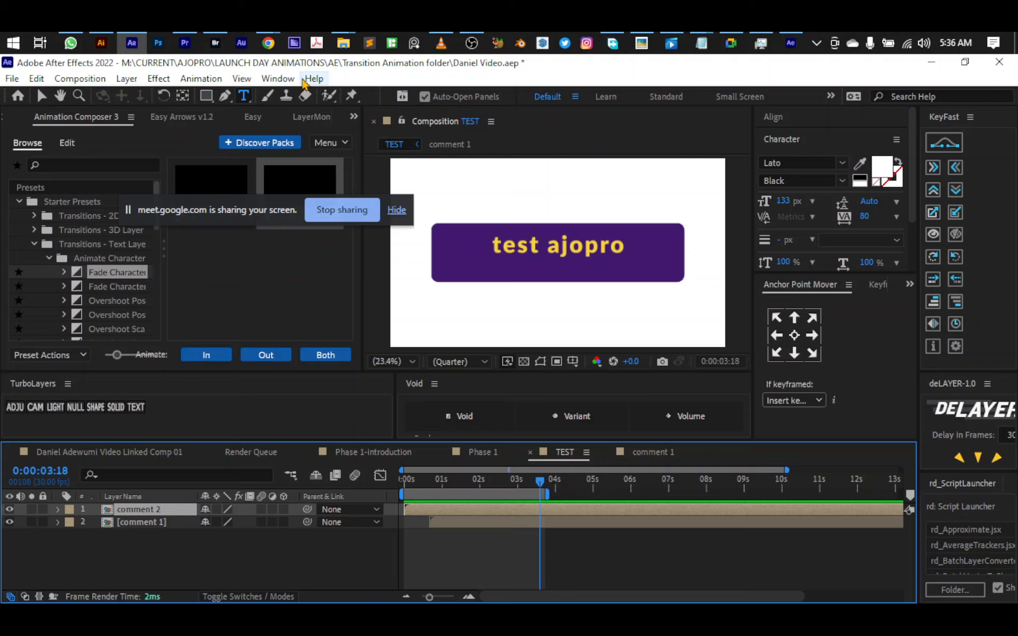
Open True Comp Duplicator and set the suffix for new items to "duplicate".
left_click(354, 117)
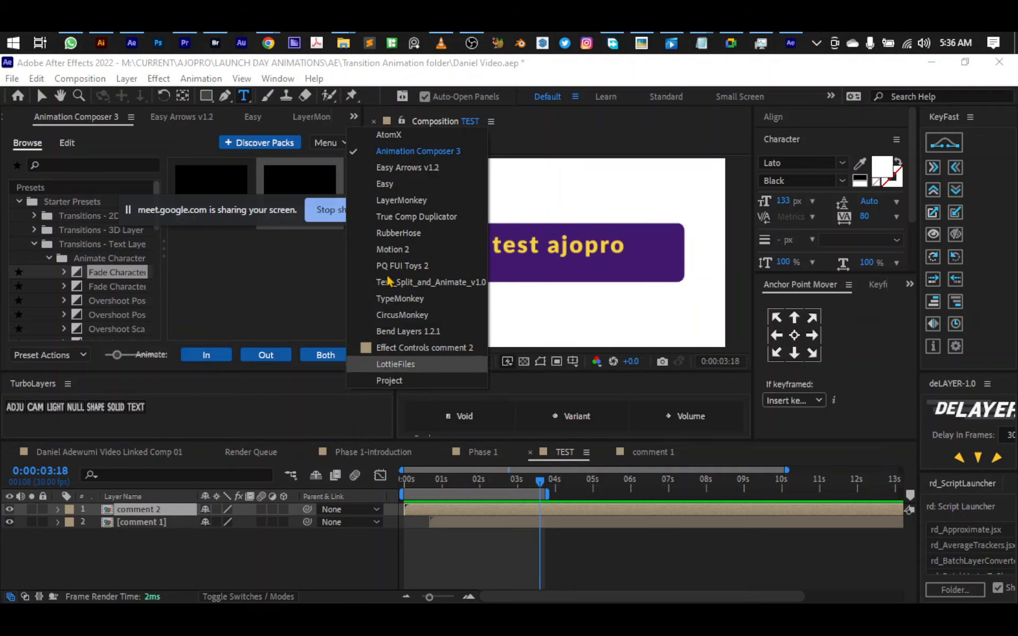
left_click(436, 217)
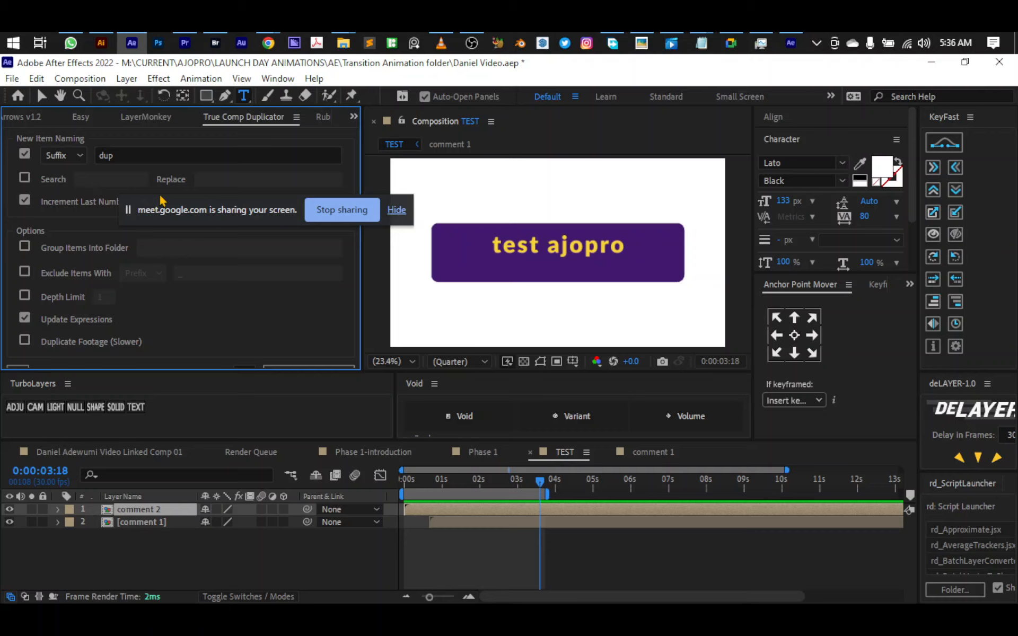
left_click(117, 154)
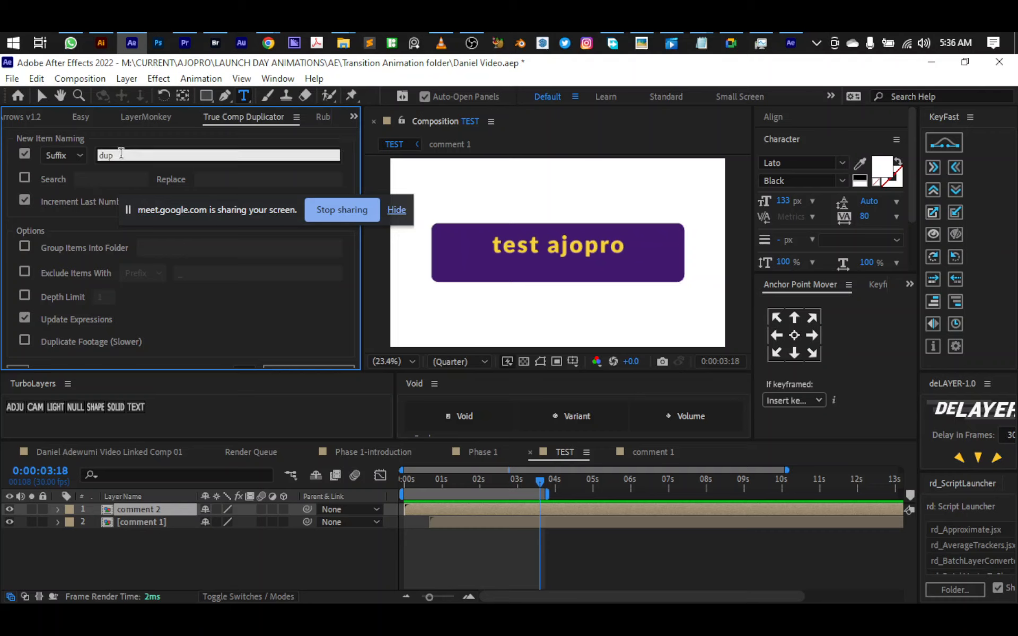
double_click(114, 154)
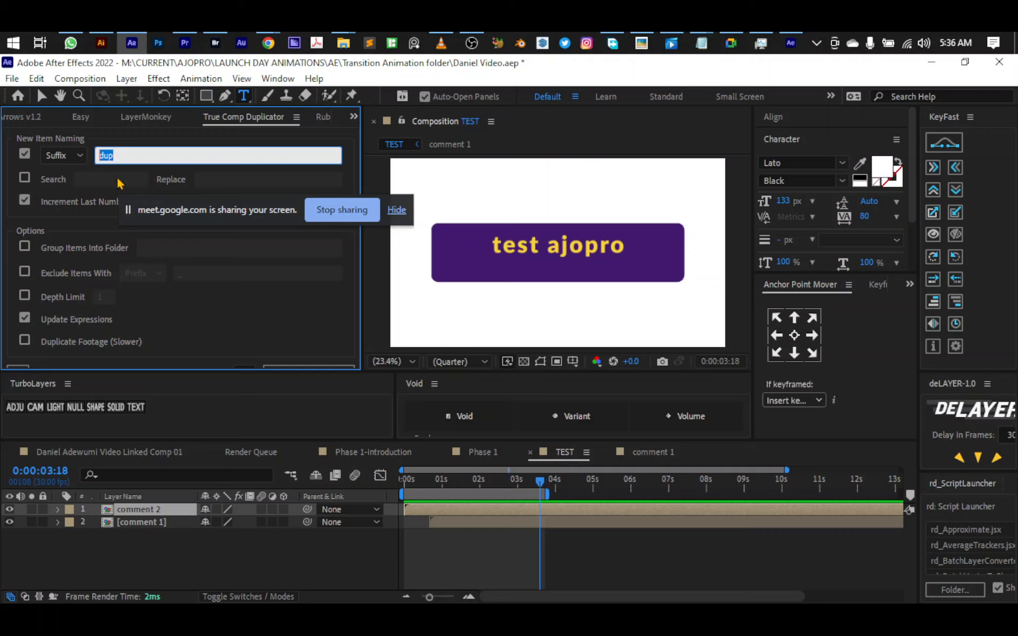
left_click(121, 156)
type("licate")
Select the comment 1 layer for duplication and open True Comp Duplicator's number of copies for editing.
left_click(153, 525)
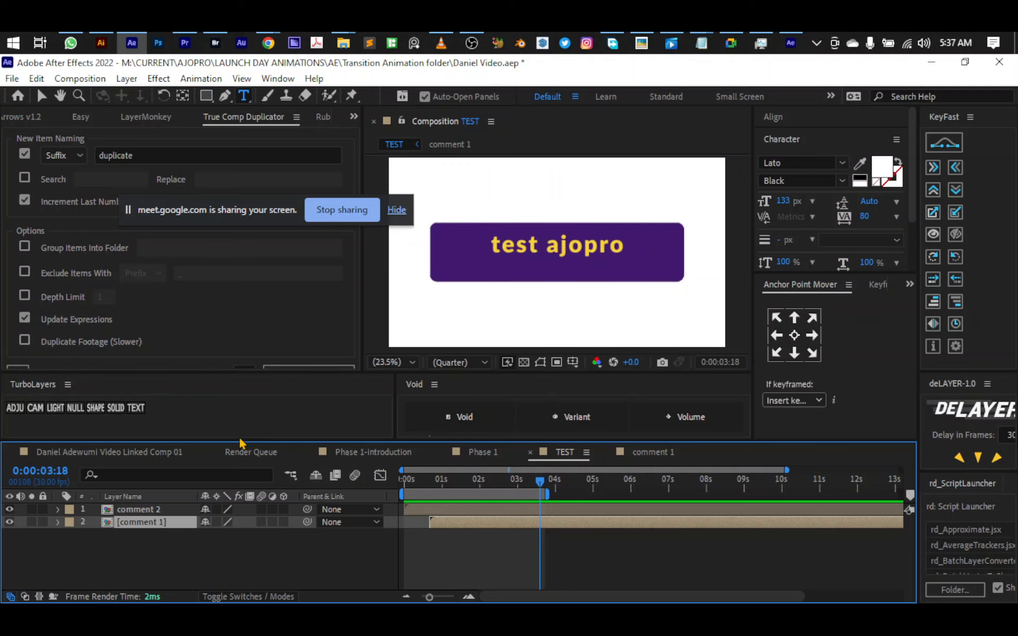
left_click(240, 319)
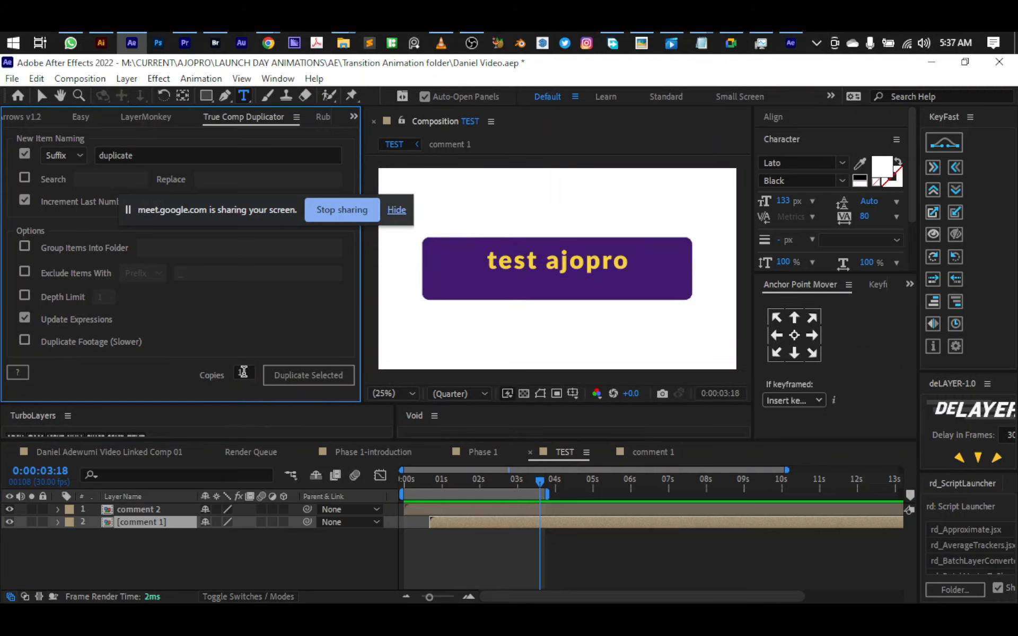
left_click(244, 371)
key("ctrl+a")
Switch to WhatsApp, close the reference video and open the first of the forwarded ajopro review screenshots.
left_click(71, 43)
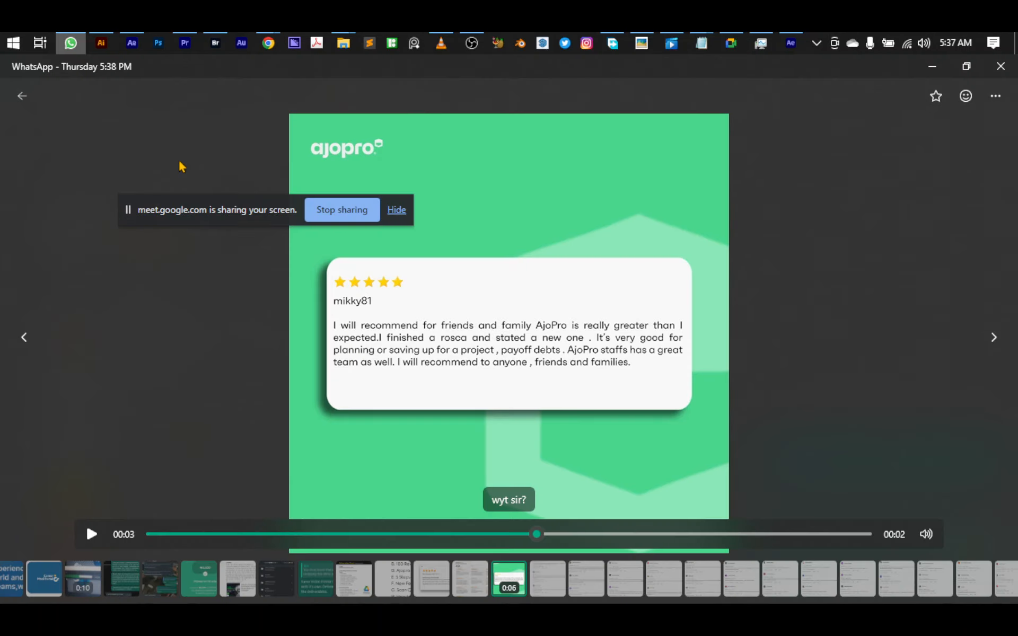
key("Escape")
scroll(823, 337, "down", 5)
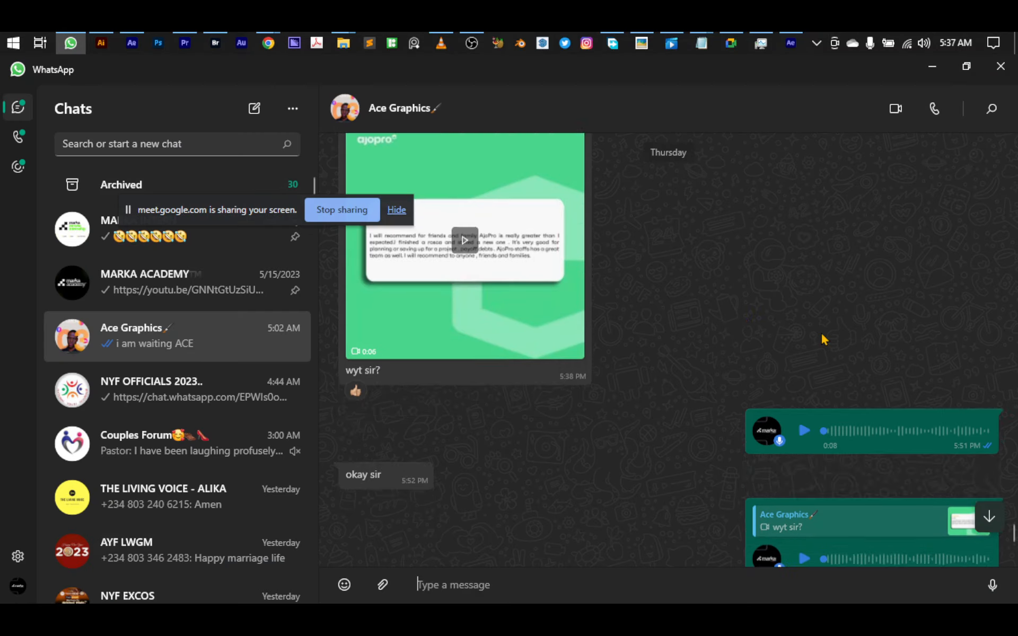
scroll(828, 337, "down", 10)
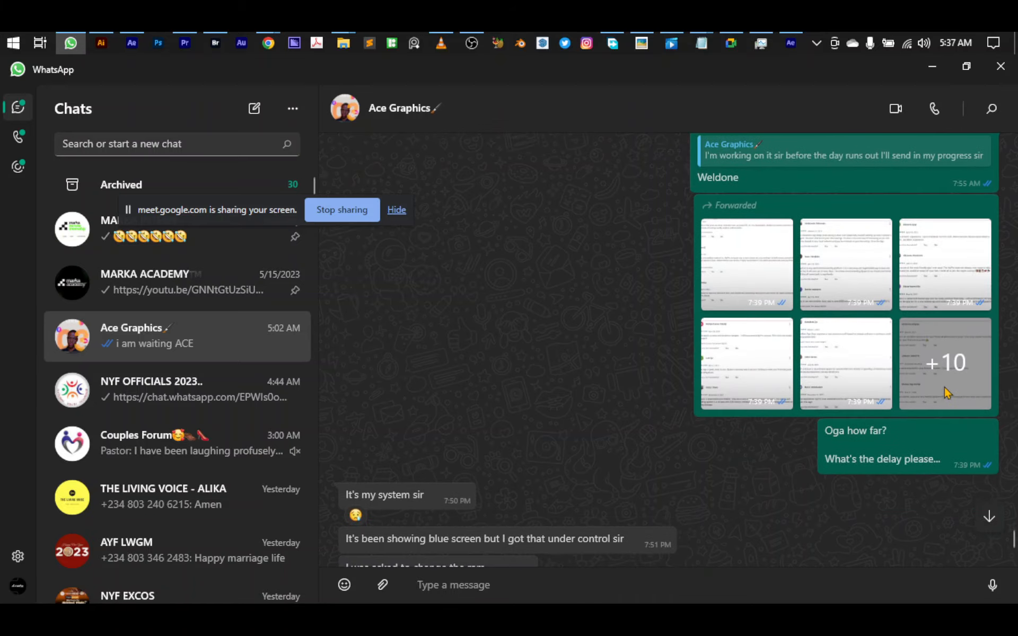
left_click(742, 257)
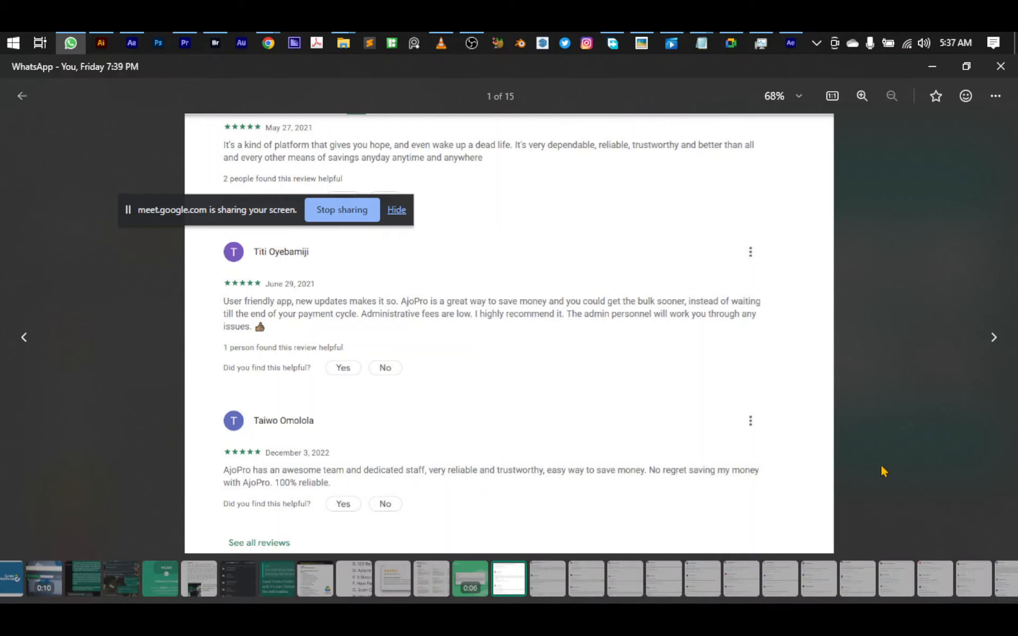
Look through the forwarded review screenshots up to the fifth, close the viewer and switch to the Google Meet call.
left_click(995, 336)
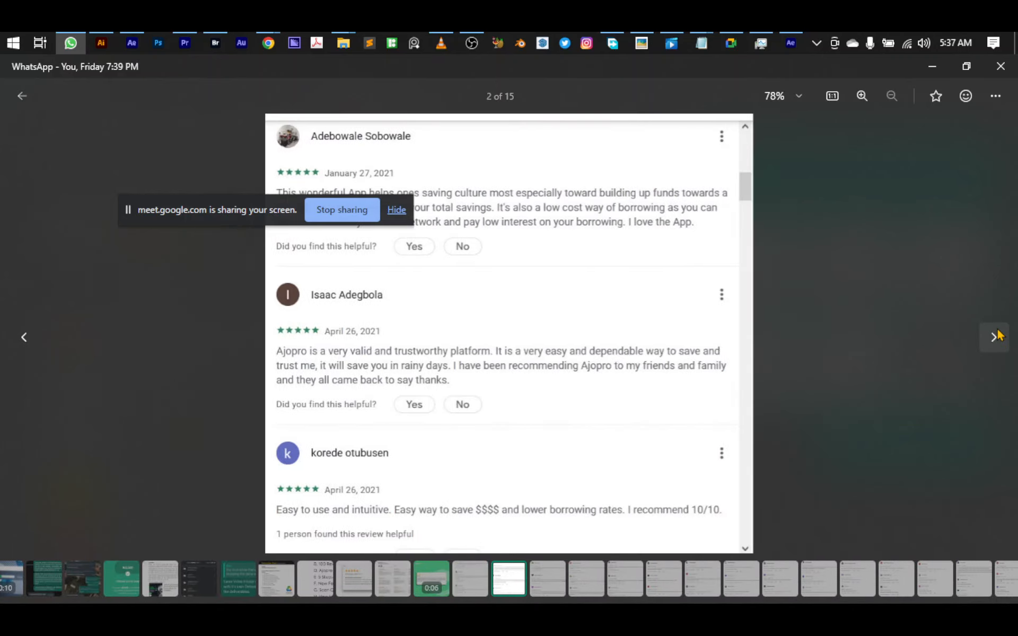
left_click(995, 336)
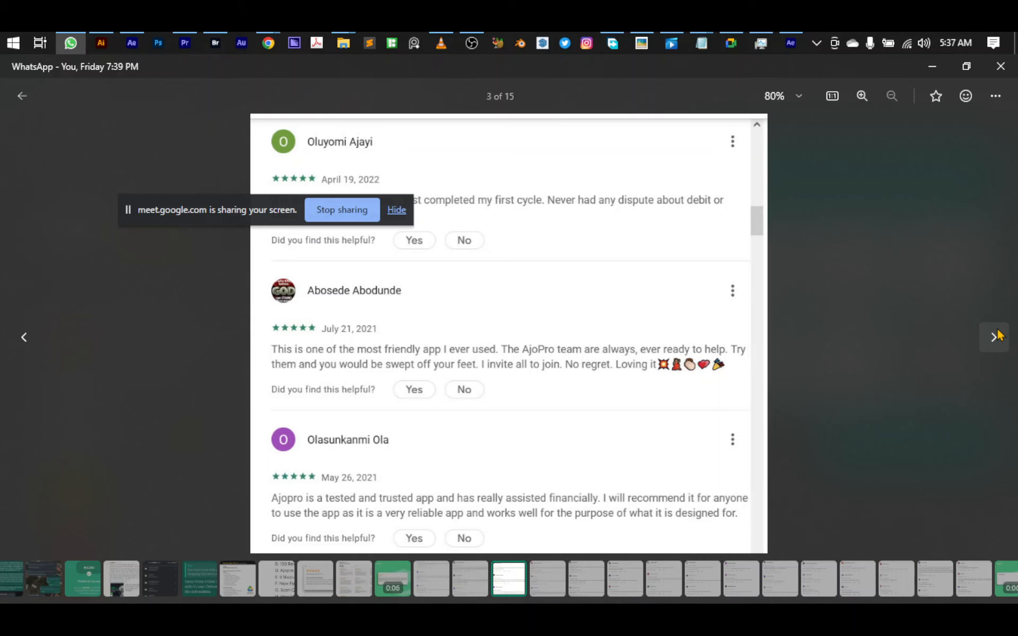
left_click(996, 336)
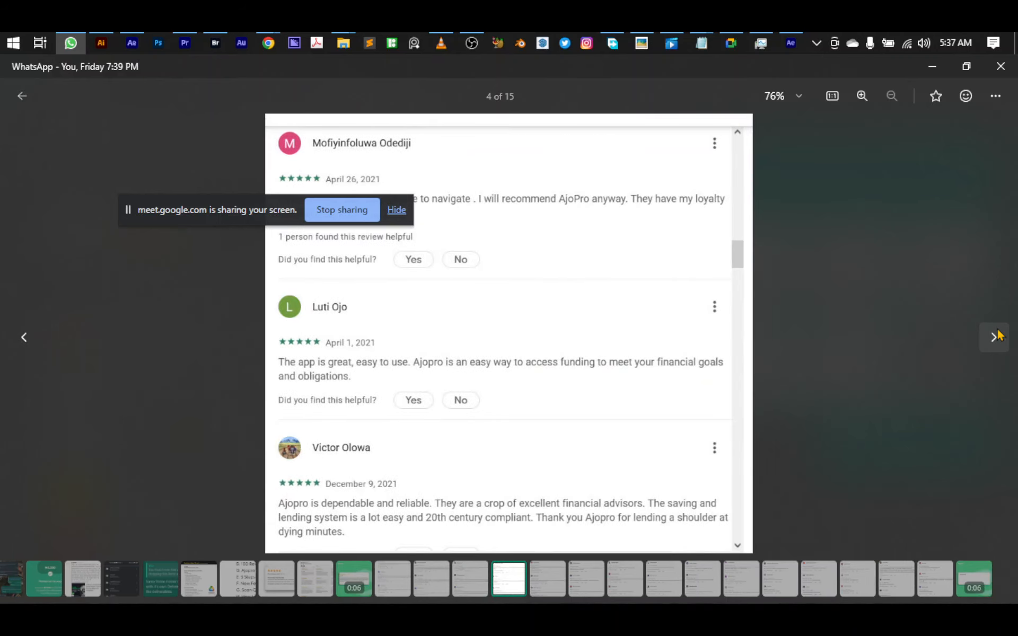
left_click(725, 47)
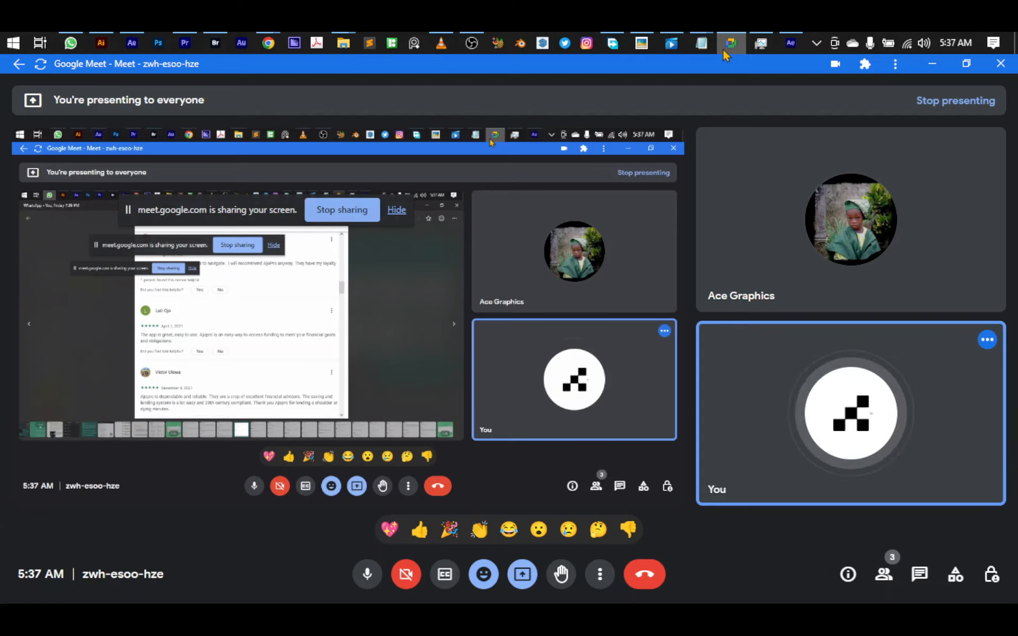
left_click(727, 46)
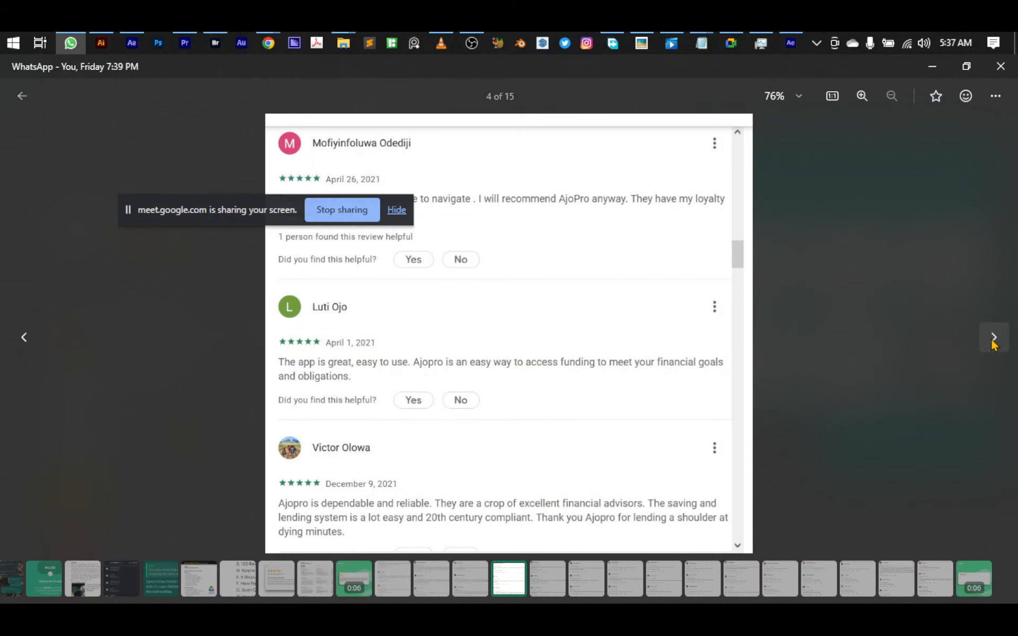
left_click(993, 340)
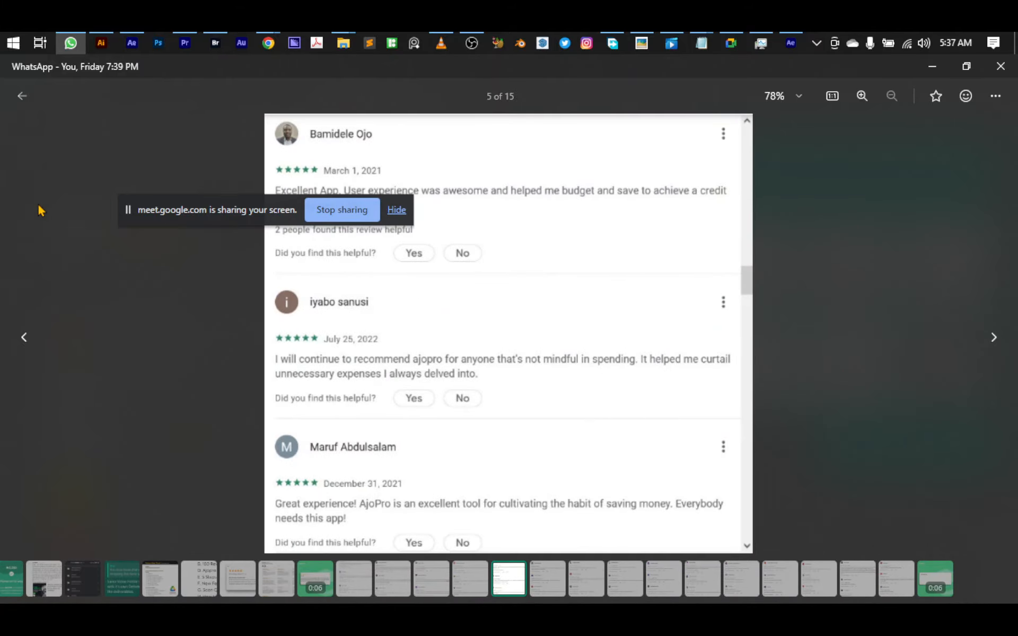
key("Escape")
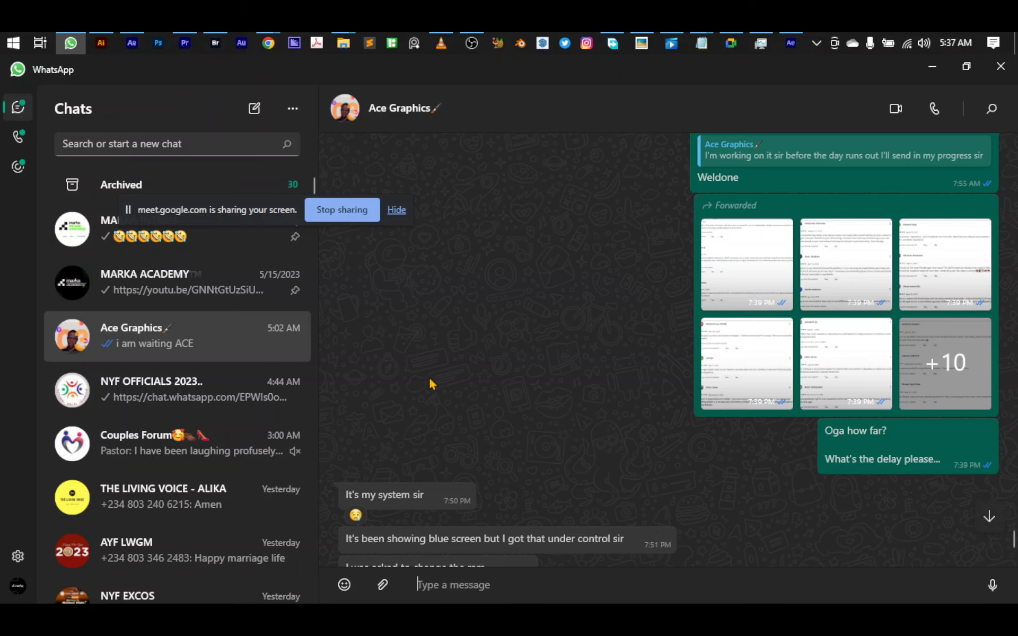
key("alt+Tab")
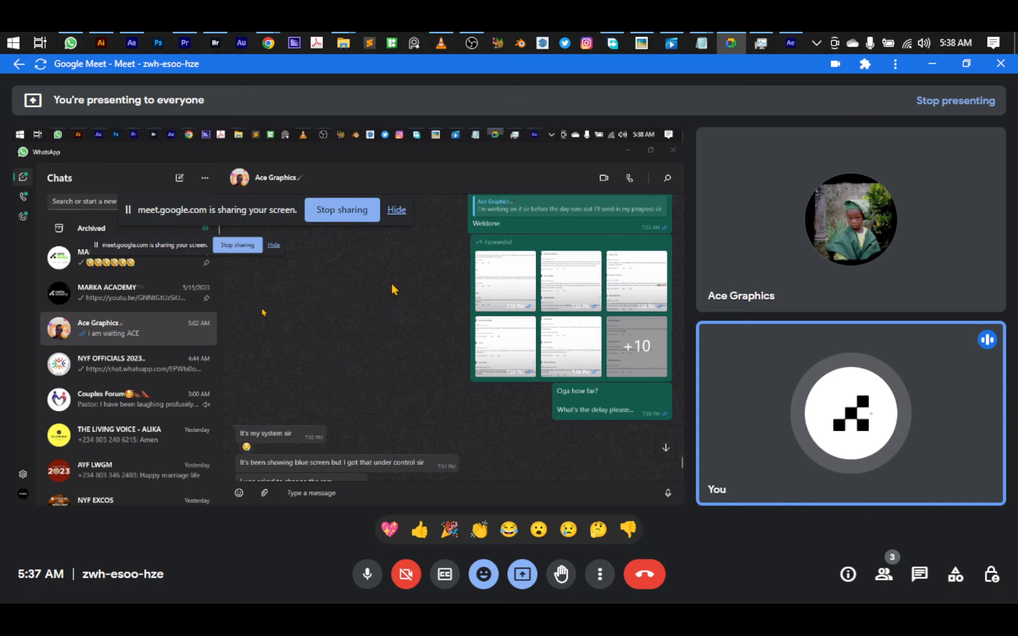
Switch to After Effects, set True Comp Duplicator's copies to 2 and try to duplicate the selected comment 1 layer.
left_click(134, 44)
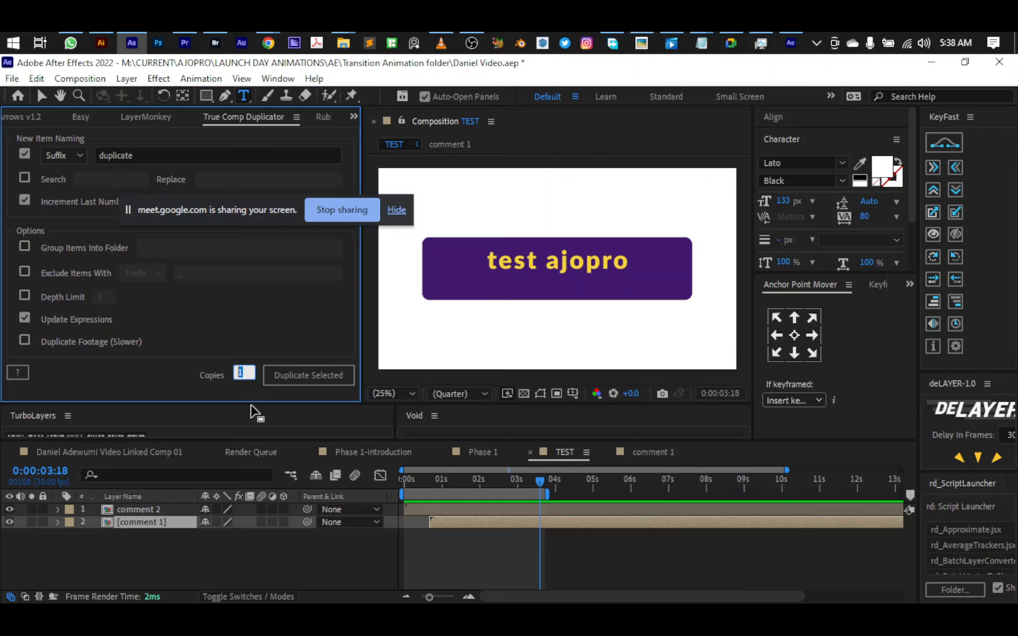
double_click(247, 372)
left_click(292, 335)
left_click(79, 155)
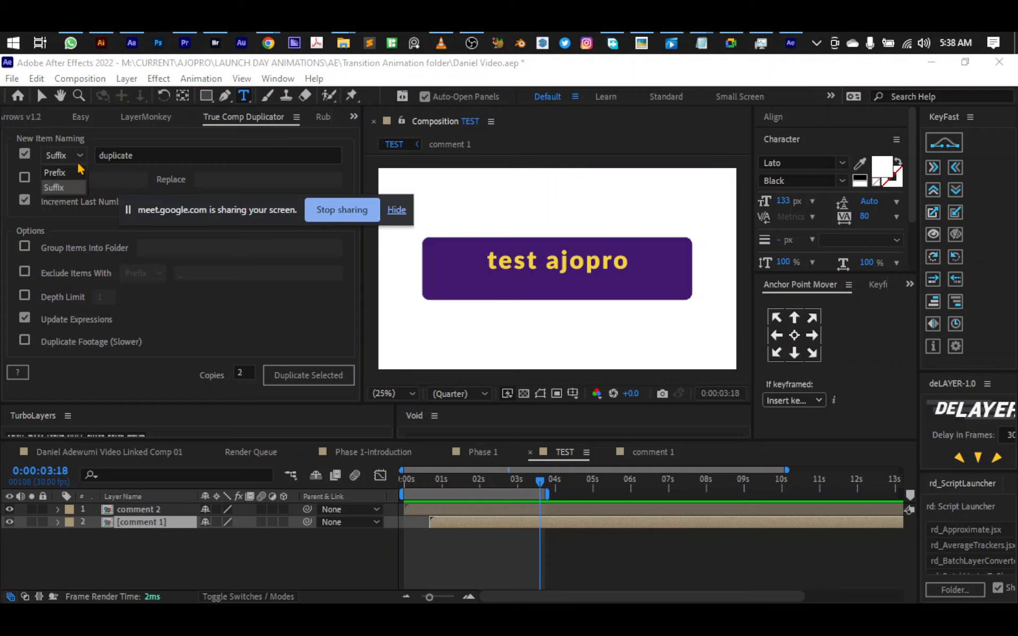
left_click(144, 155)
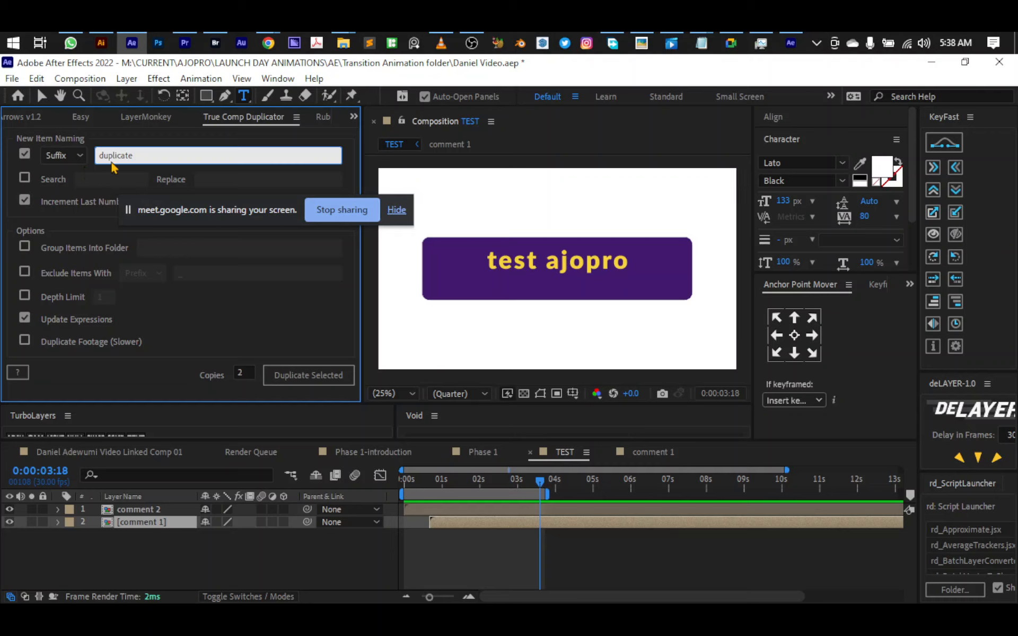
left_click(304, 376)
Look through the project items for the comment 1 composition and any duplicates of it.
left_click(354, 117)
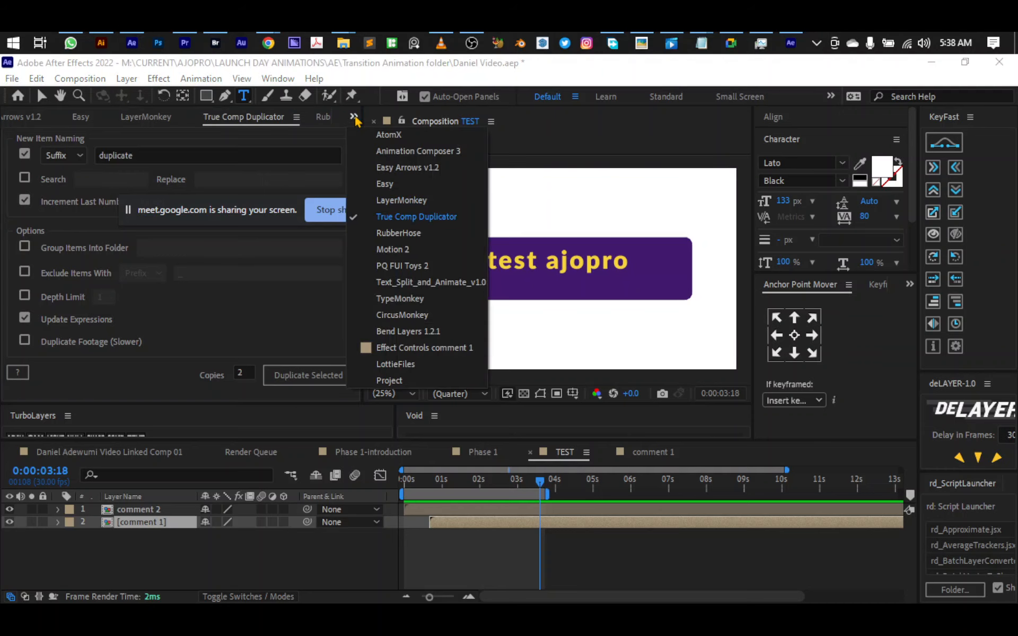
left_click(383, 381)
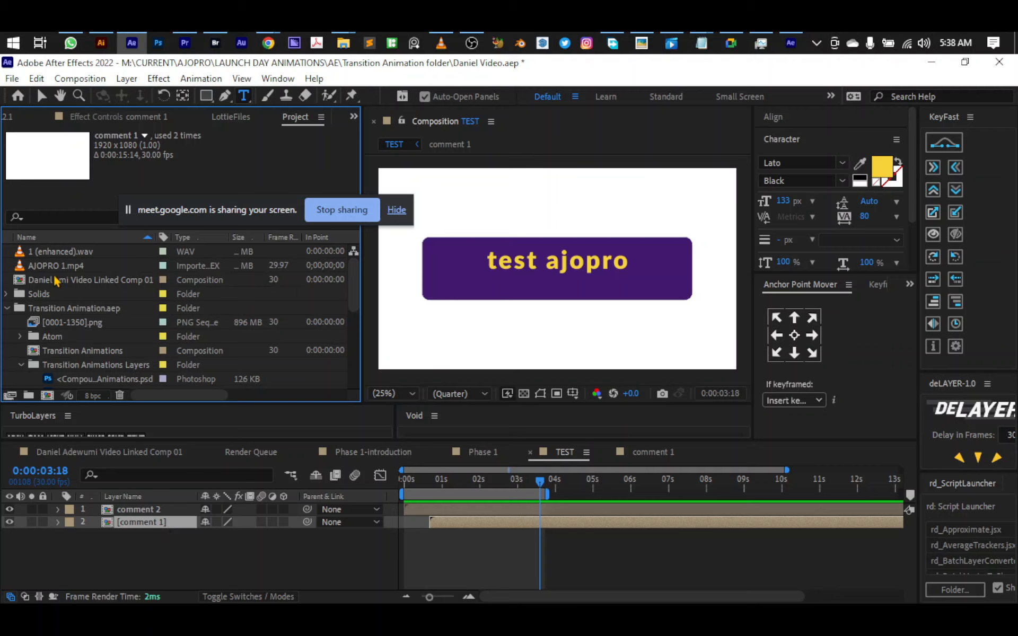
scroll(58, 297, "down", 5)
scroll(76, 307, "up", 1)
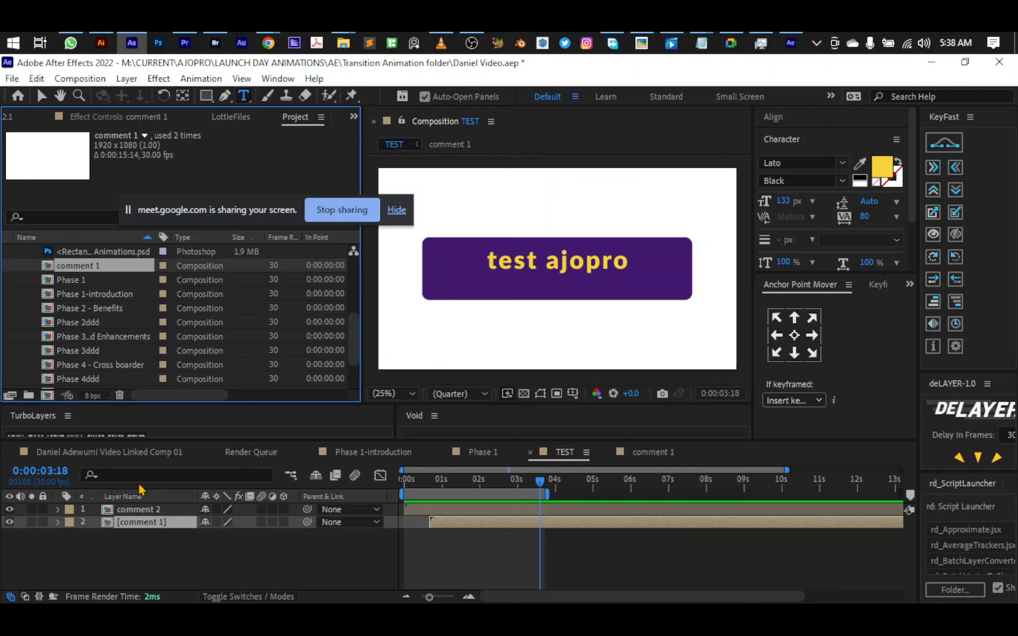
left_click(81, 281)
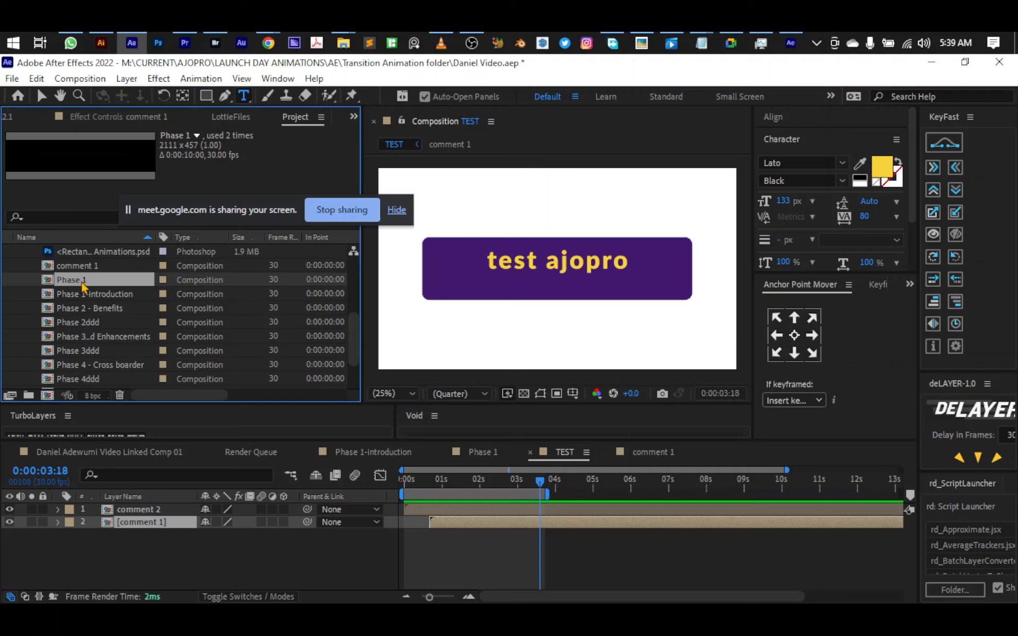
left_click(85, 266)
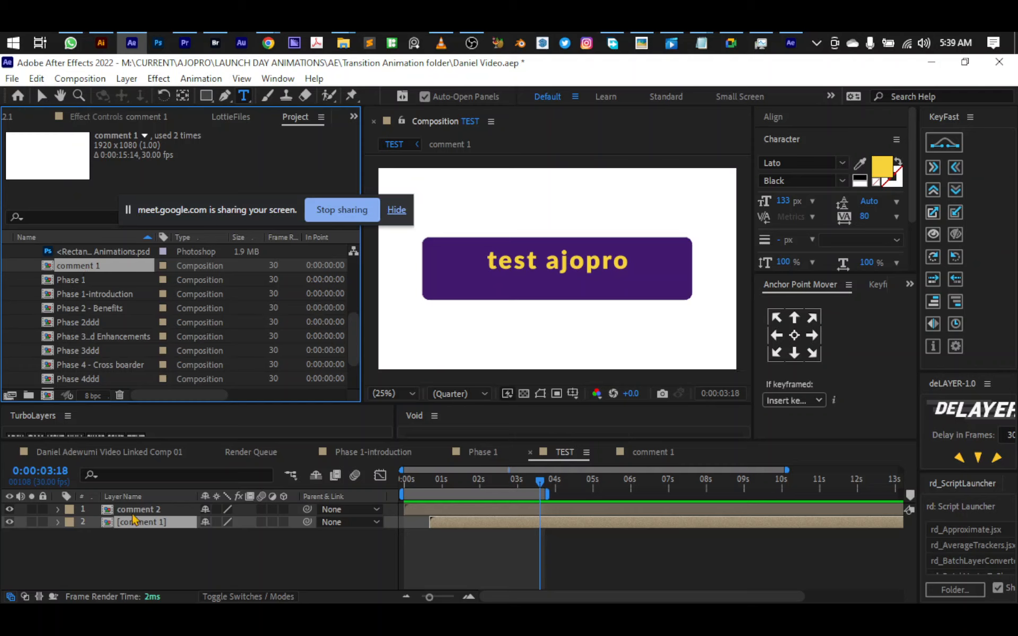
scroll(81, 297, "up", 5)
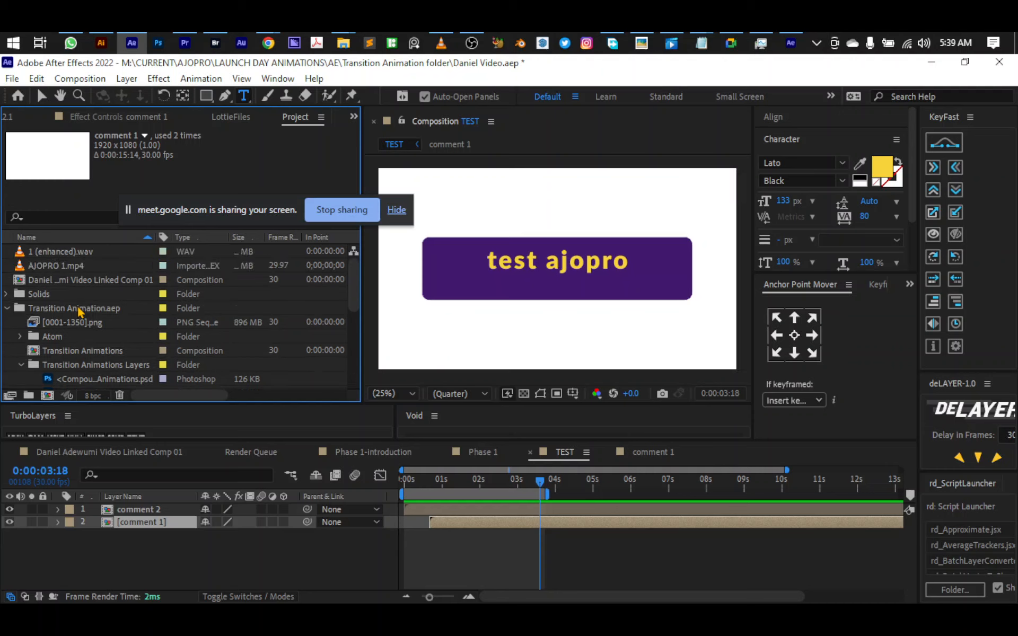
scroll(86, 290, "down", 5)
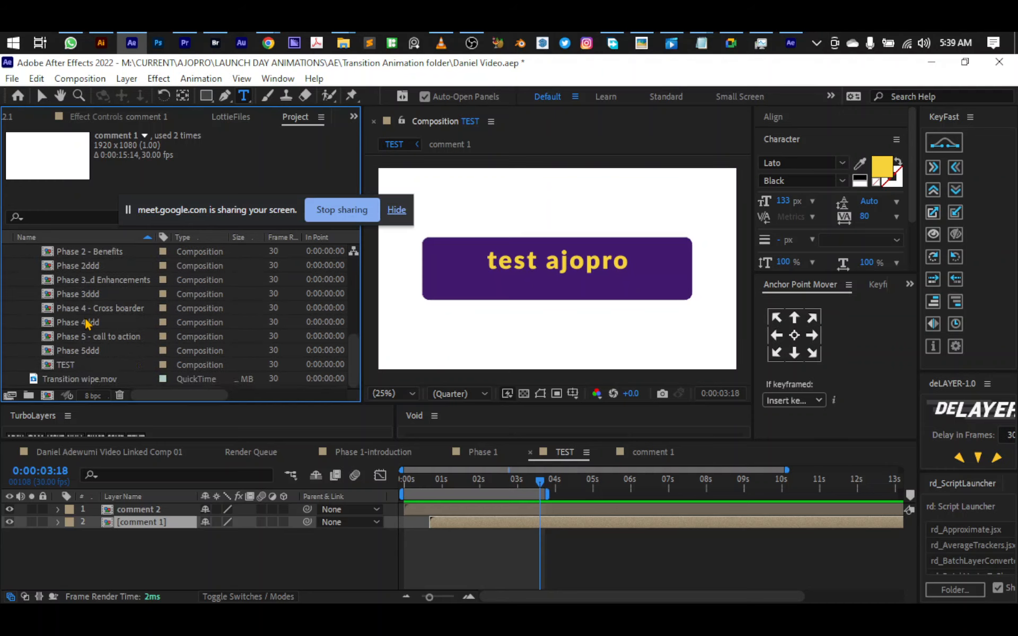
scroll(87, 322, "up", 5)
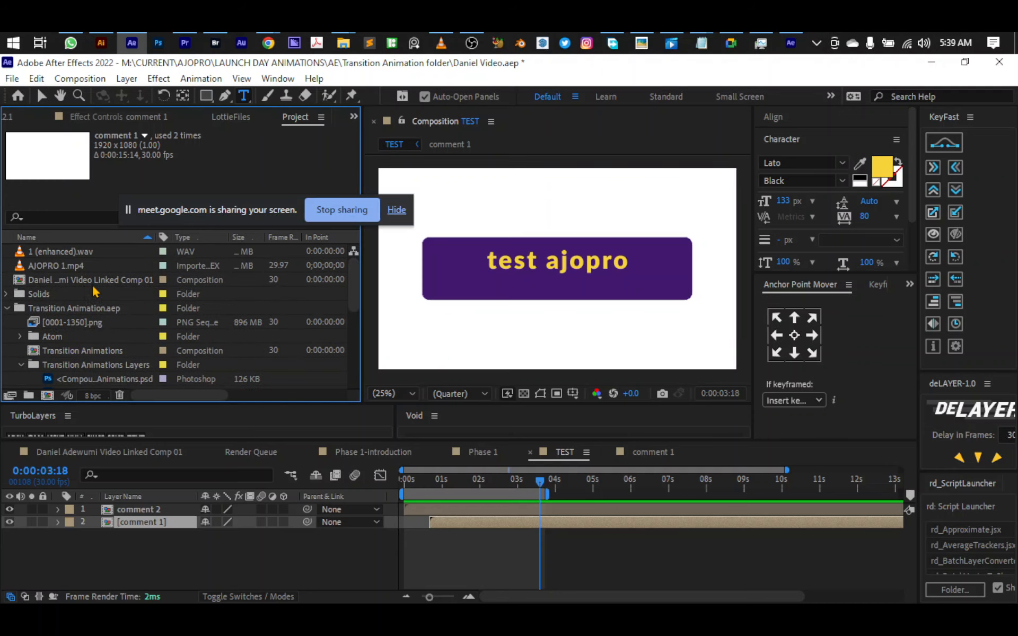
Reveal the source composition of the comment 1 layer in the project.
left_click(148, 552)
left_click(140, 524)
right_click(140, 524)
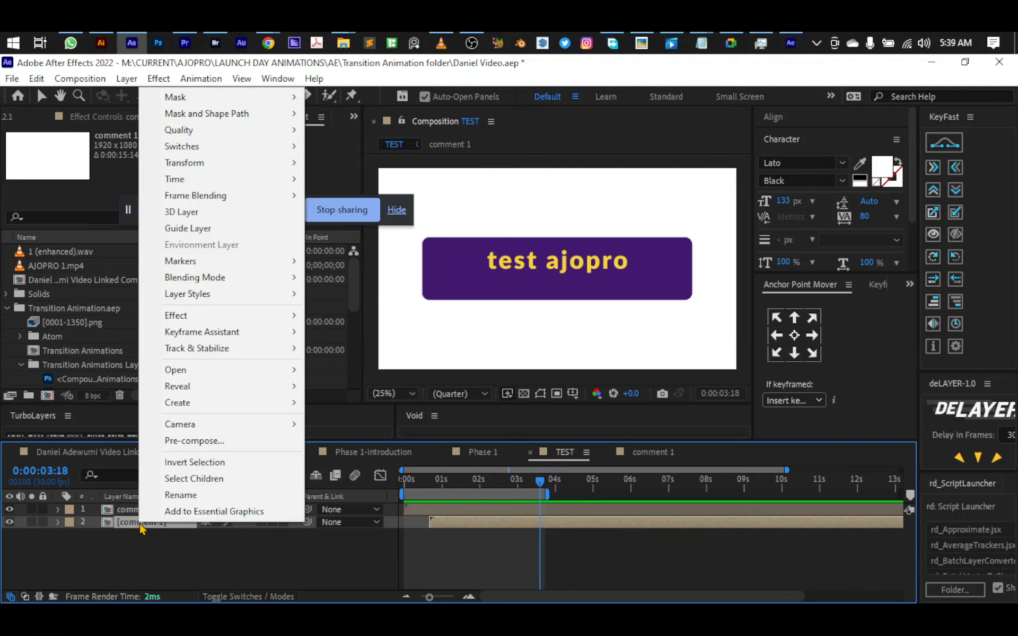
mouse_move(241, 391)
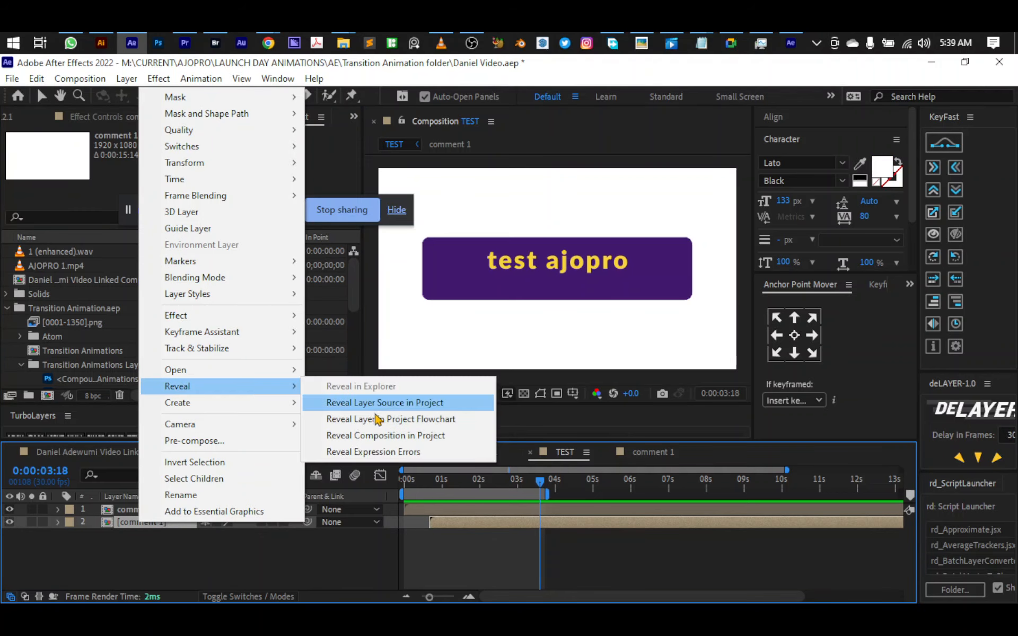
left_click(441, 404)
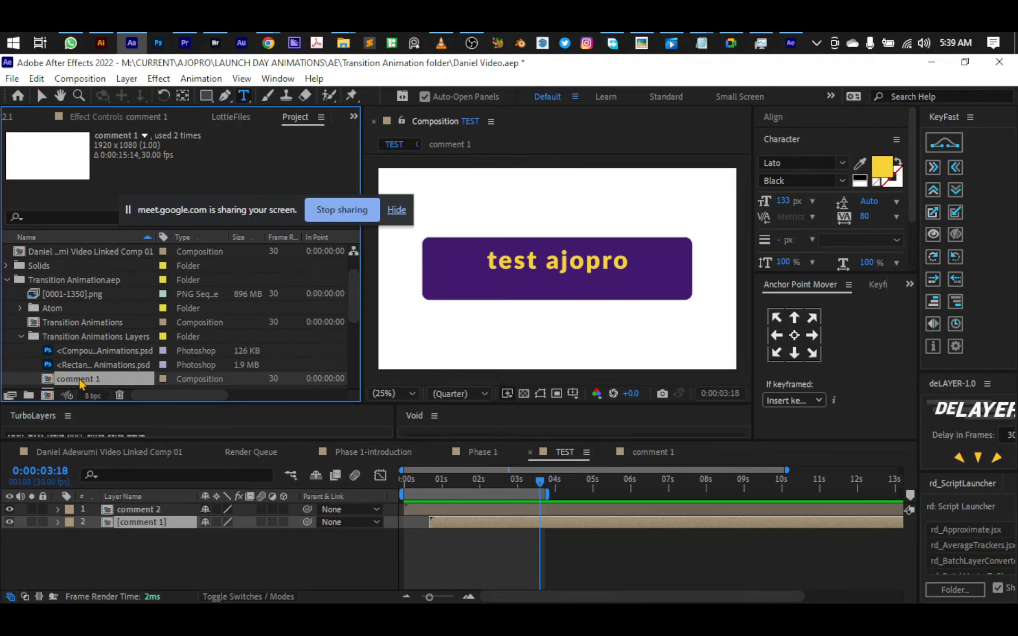
Make two independent copies of the comment 1 composition with True Comp Duplicator.
left_click(354, 117)
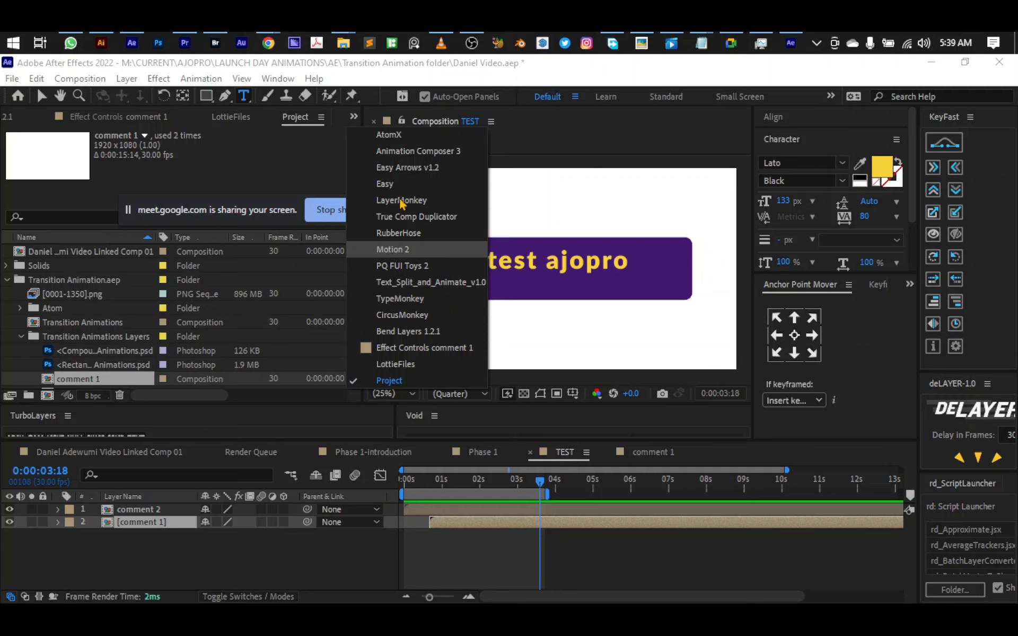
left_click(397, 217)
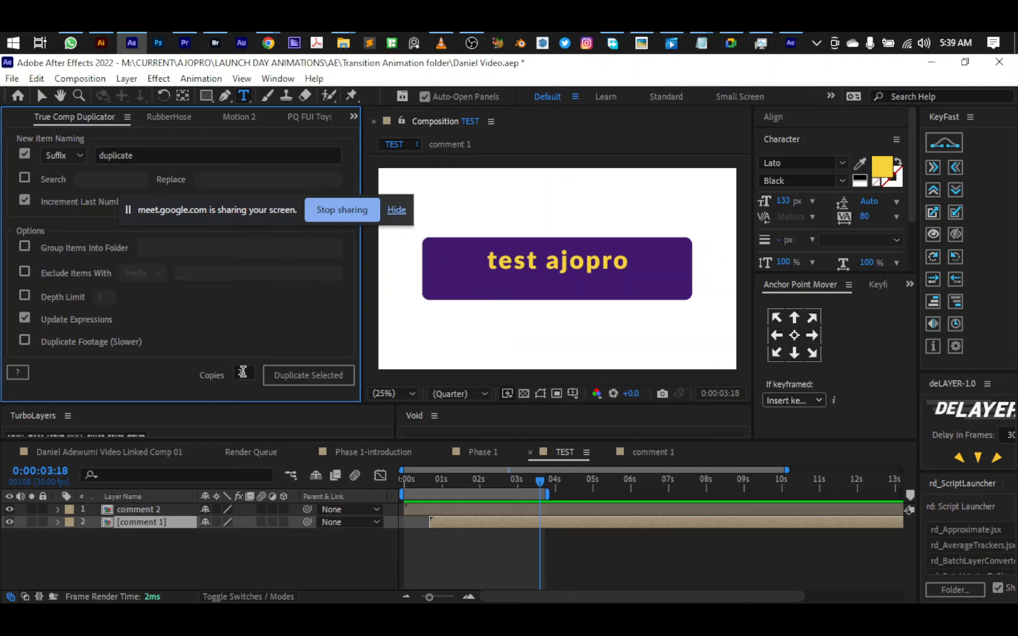
left_click(304, 381)
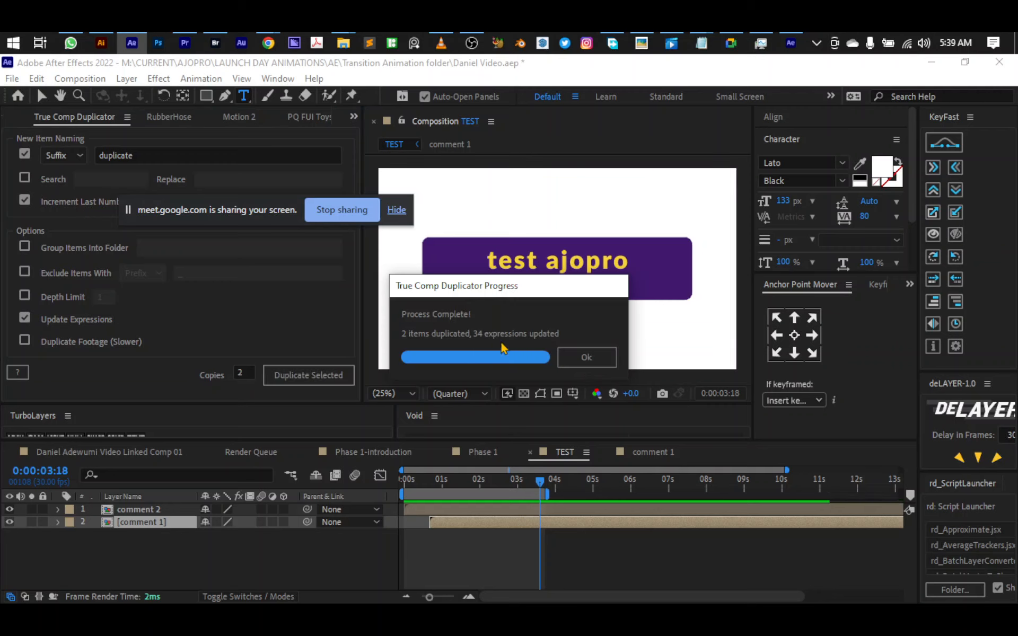
left_click(591, 358)
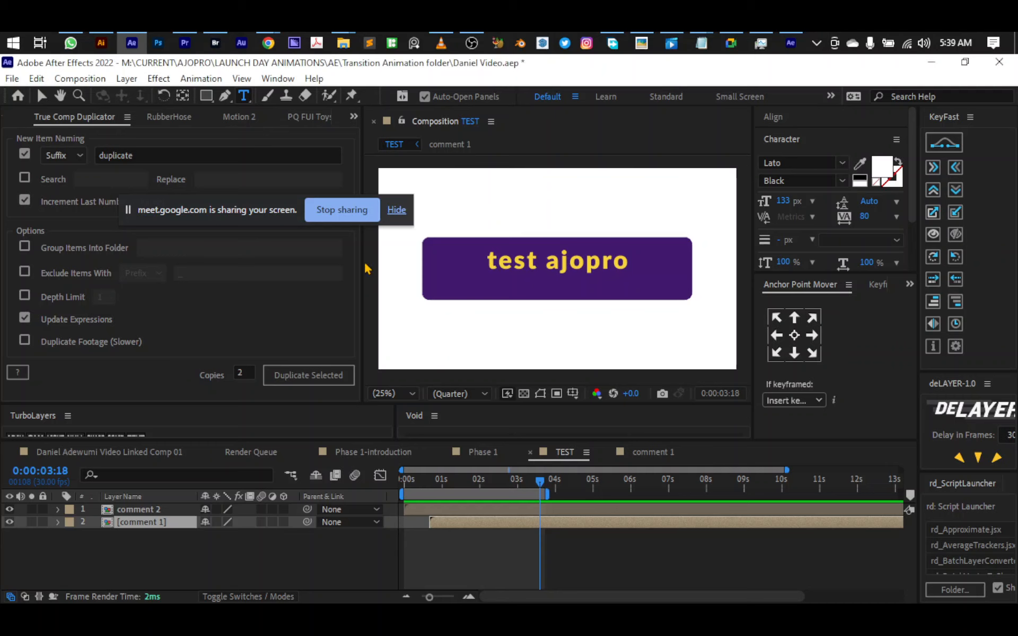
Add the comment 2duplicate composition from the project to the TEST timeline, between comment 2 and comment 1.
left_click(353, 117)
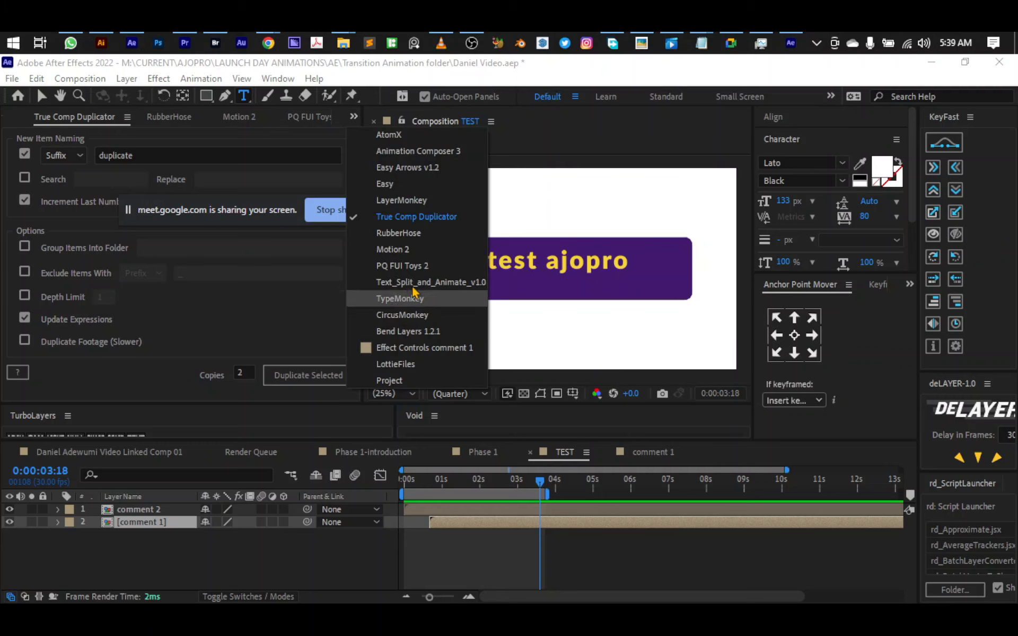
left_click(389, 380)
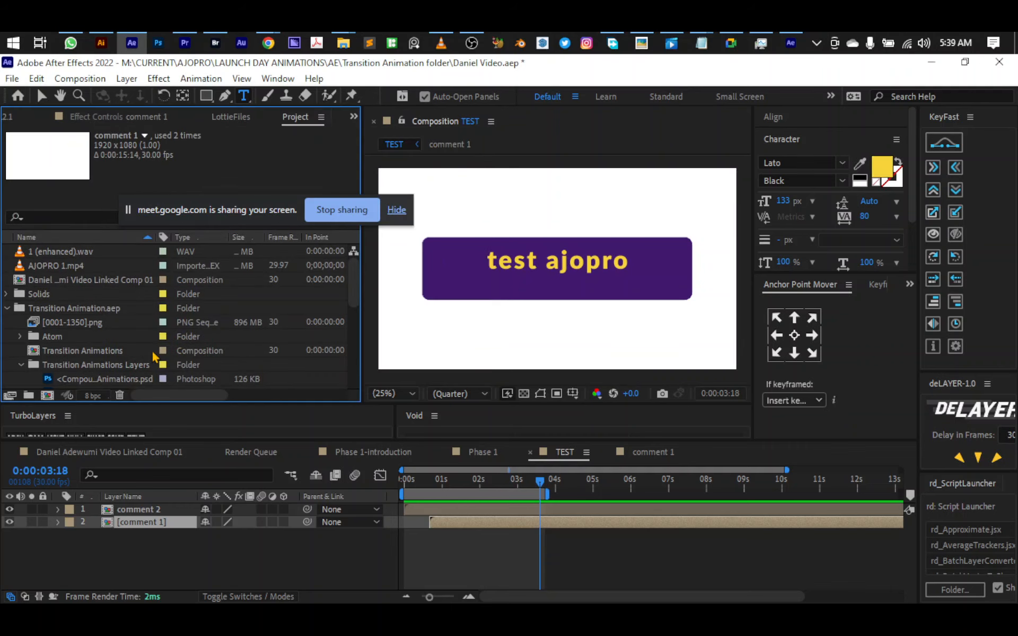
scroll(128, 325, "down", 4)
scroll(125, 322, "up", 1)
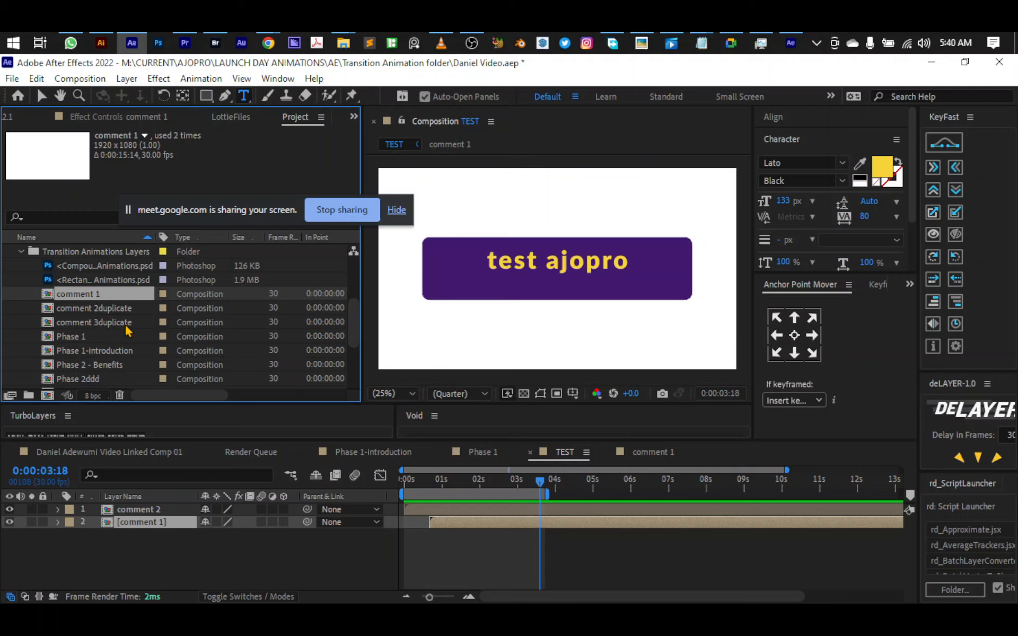
left_click(86, 311)
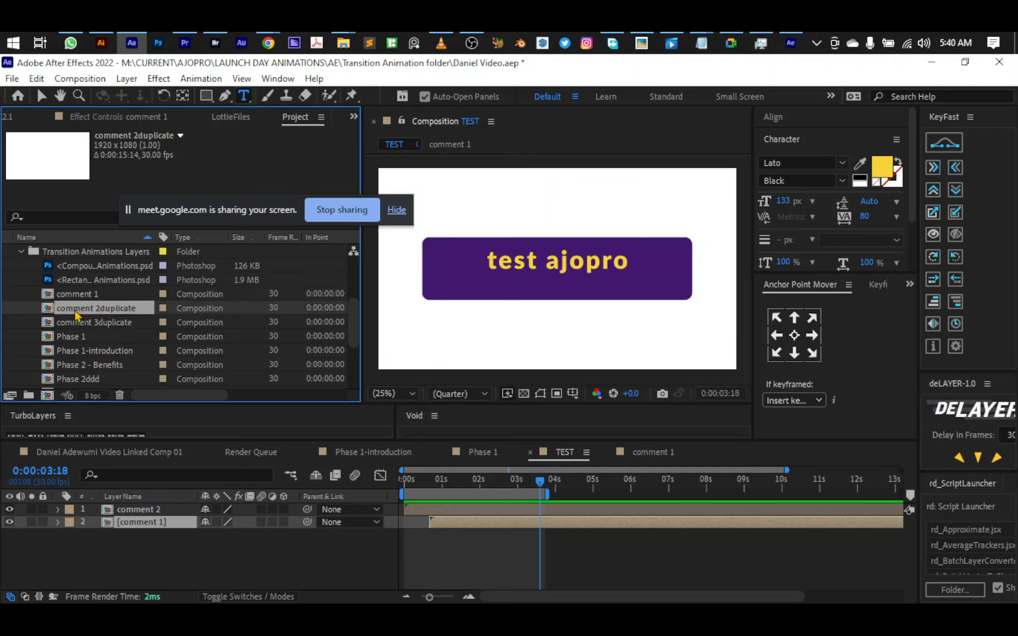
left_click_drag(76, 314, 110, 517)
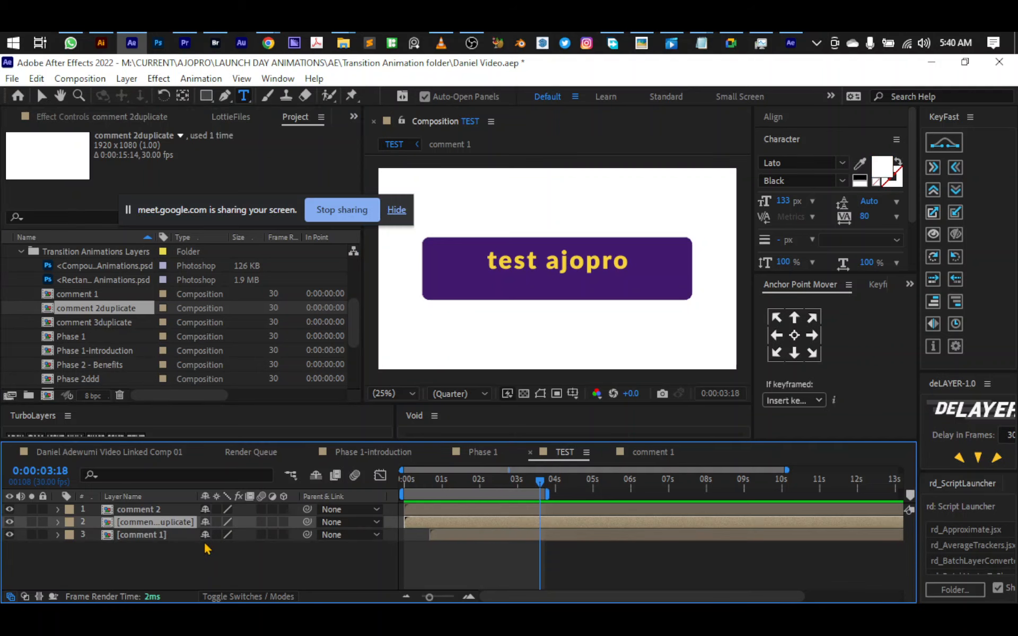
Open the comment 2duplicate composition and shorten its "test ajopro" text to "ajopro".
double_click(150, 523)
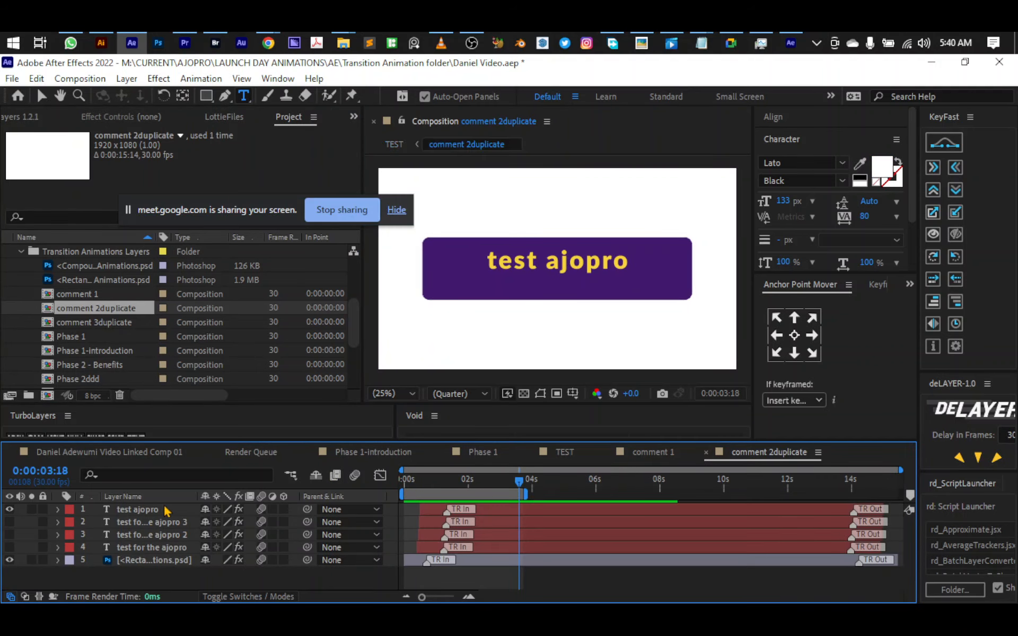
left_click(150, 510)
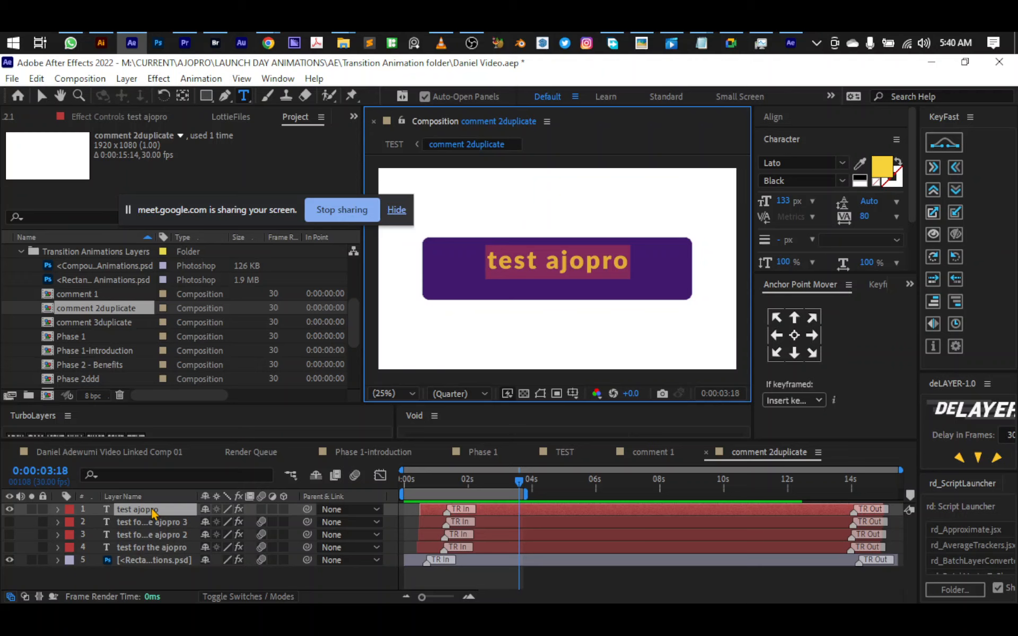
key("Left")
key("ctrl+shift+Right")
key("BackSpace")
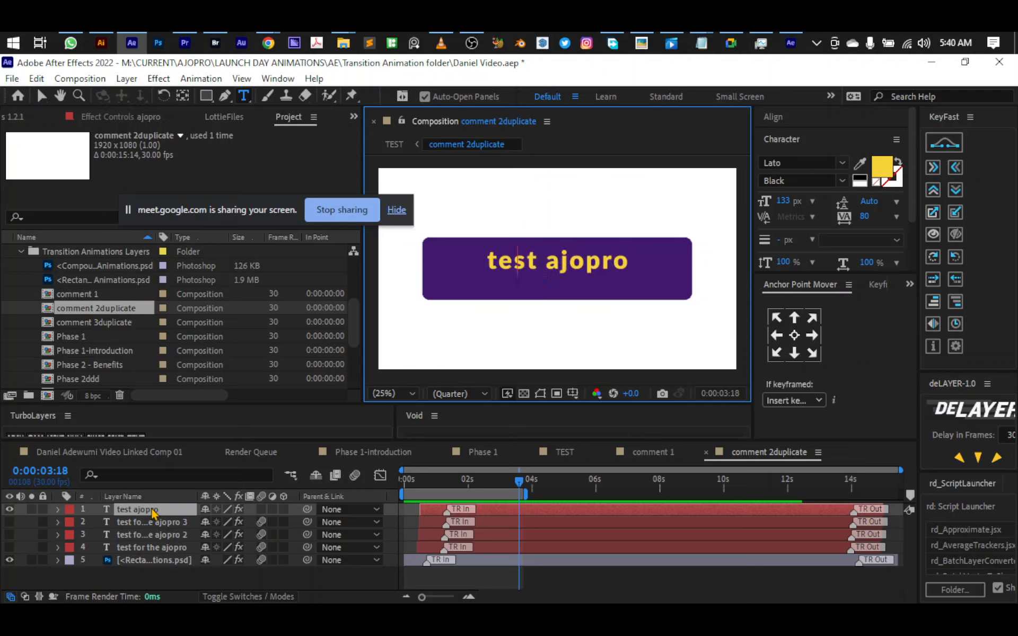
key("Return")
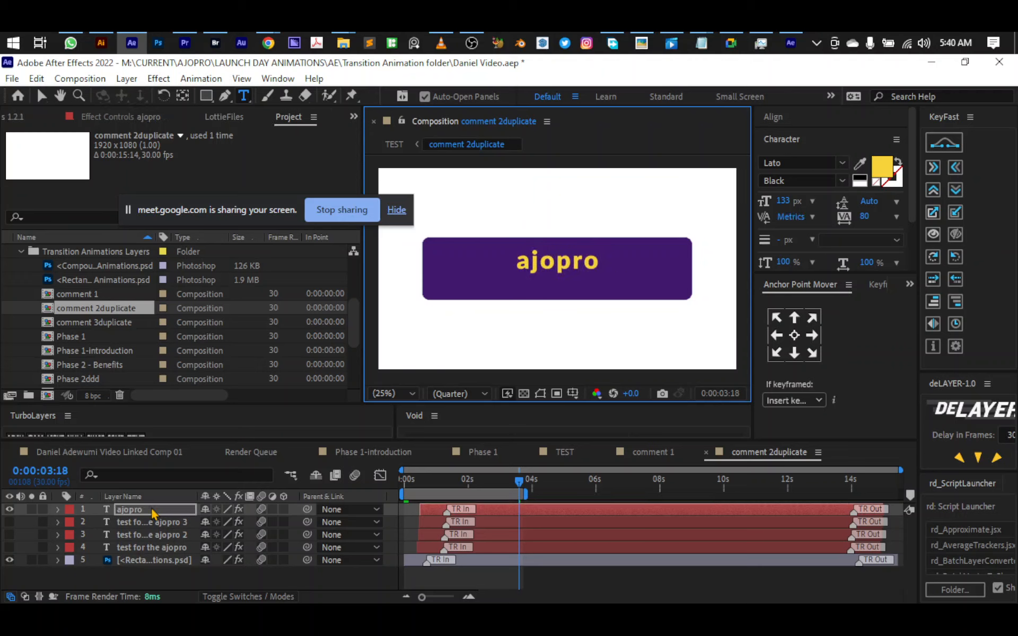
Check the comment 1 composition, return to TEST and move the comment 2 layer up to uncover the duplicate card.
left_click(669, 462)
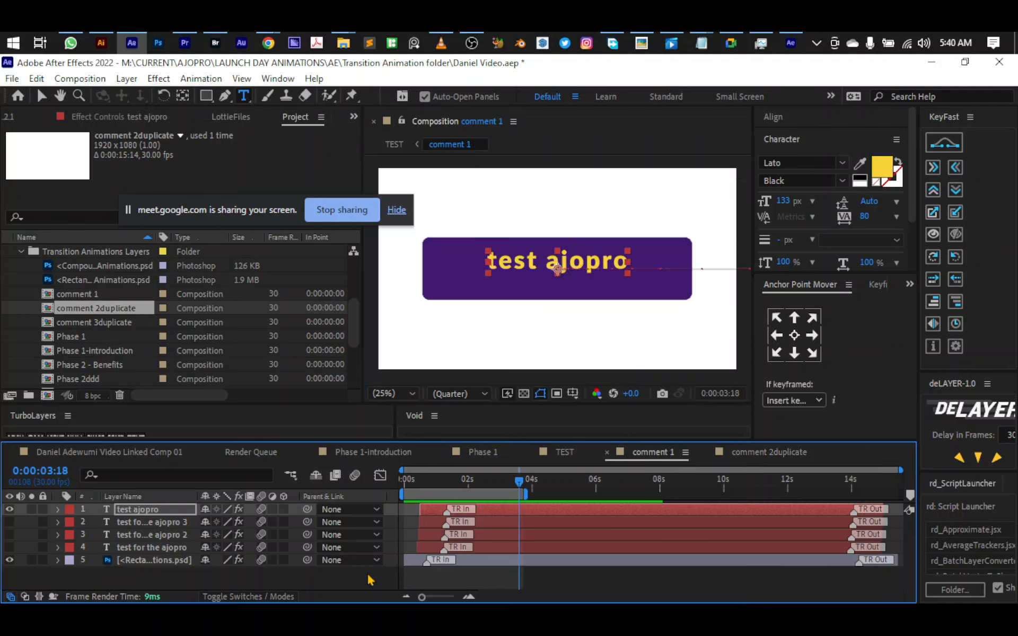
left_click(553, 455)
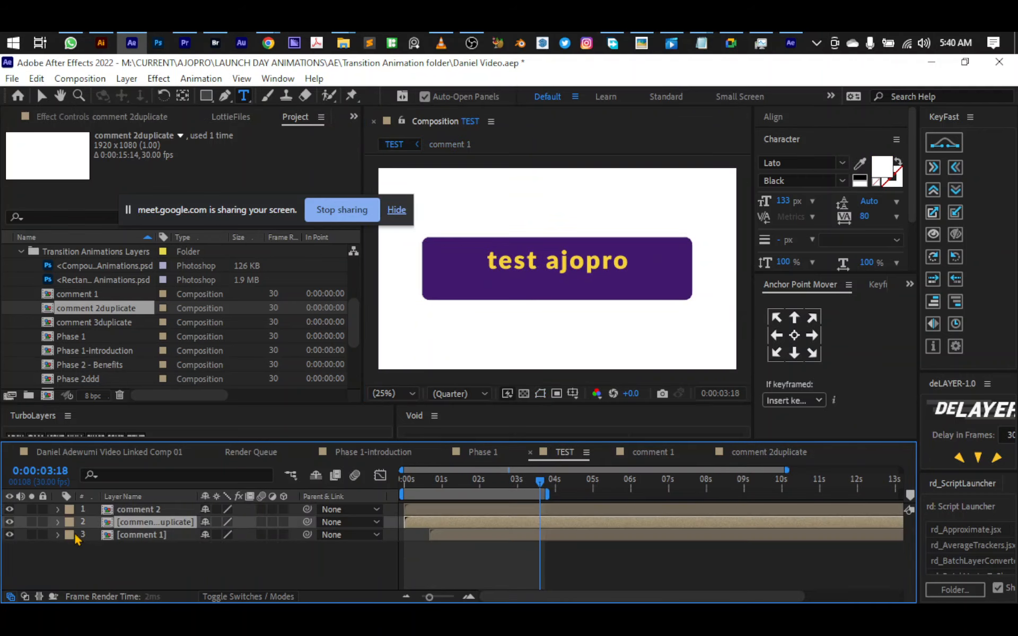
left_click(156, 510)
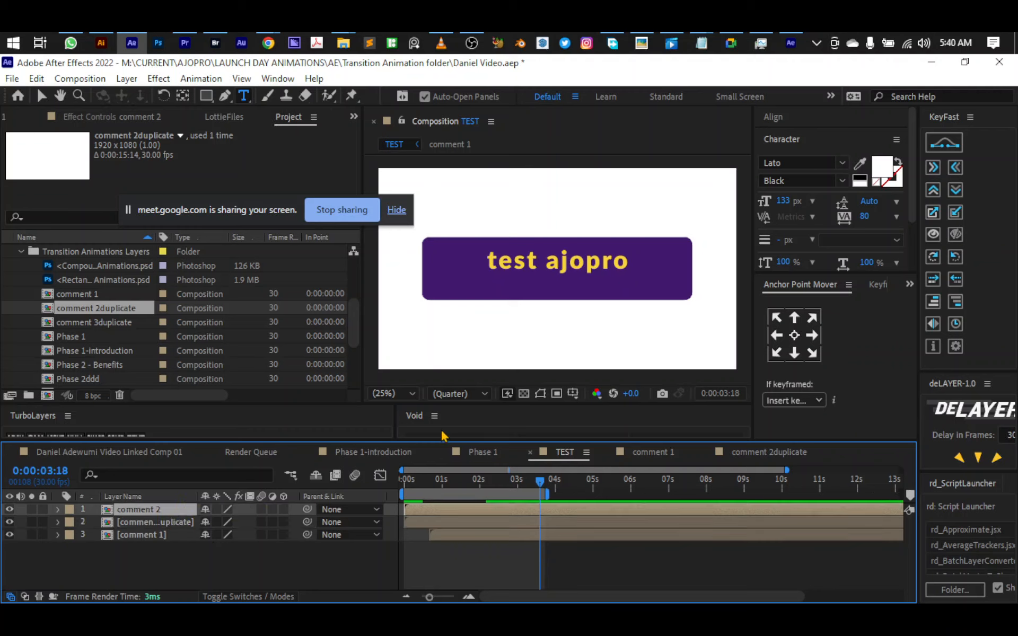
left_click(540, 394)
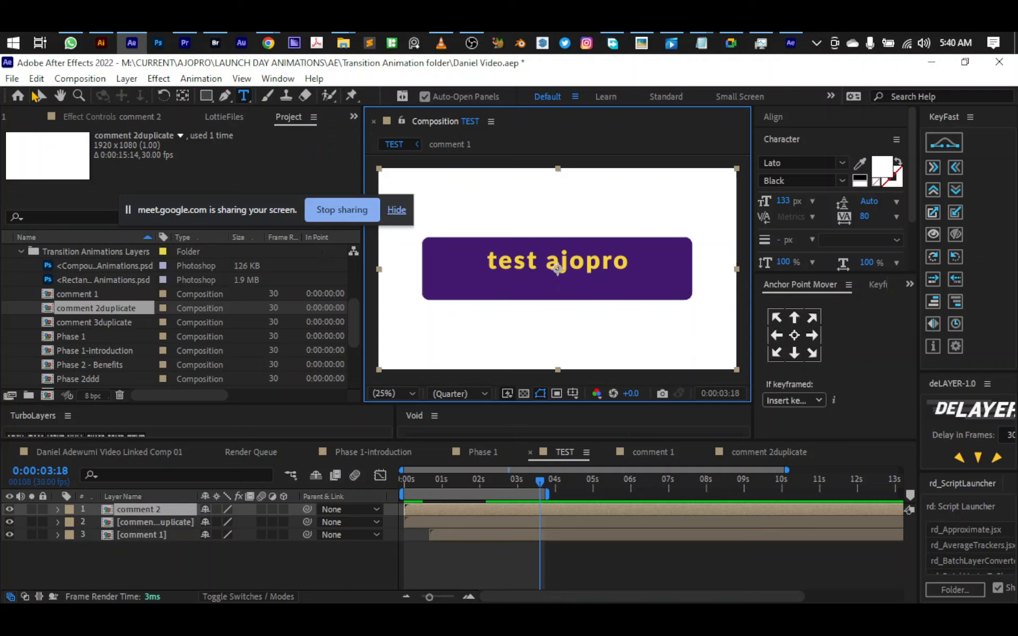
left_click(42, 97)
left_click_drag(577, 273, 577, 196)
left_click_drag(561, 271, 576, 195)
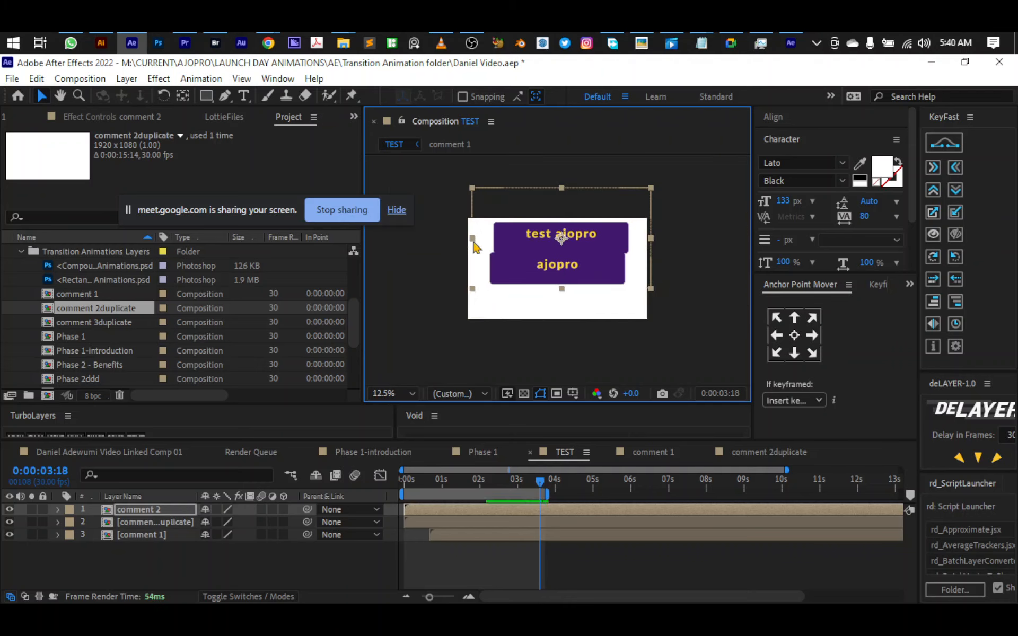
Scale the comment 2 layer down to 38%.
key("s")
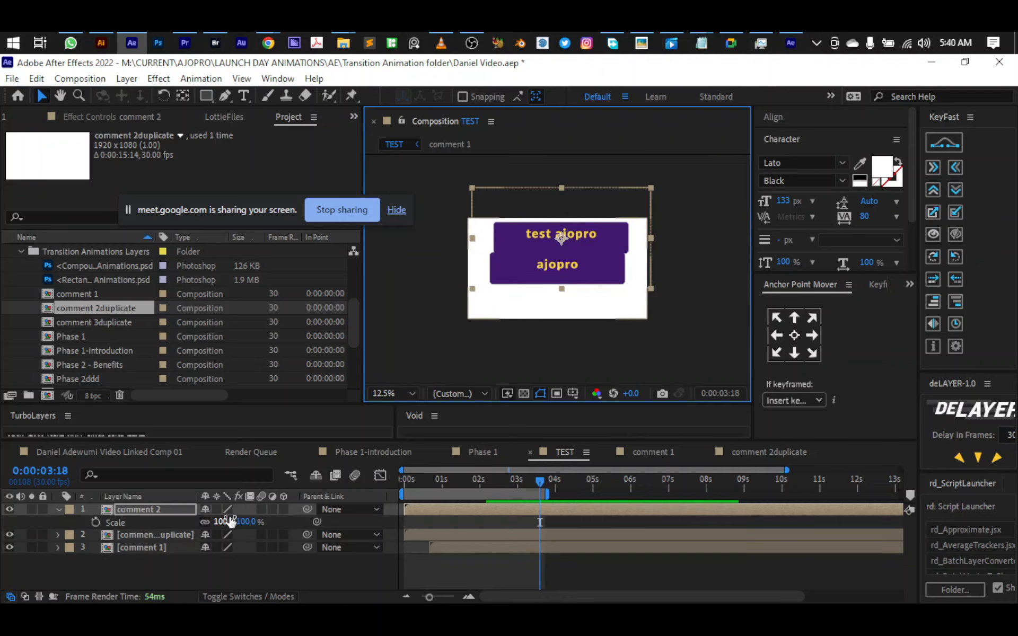
left_click_drag(225, 522, 192, 531)
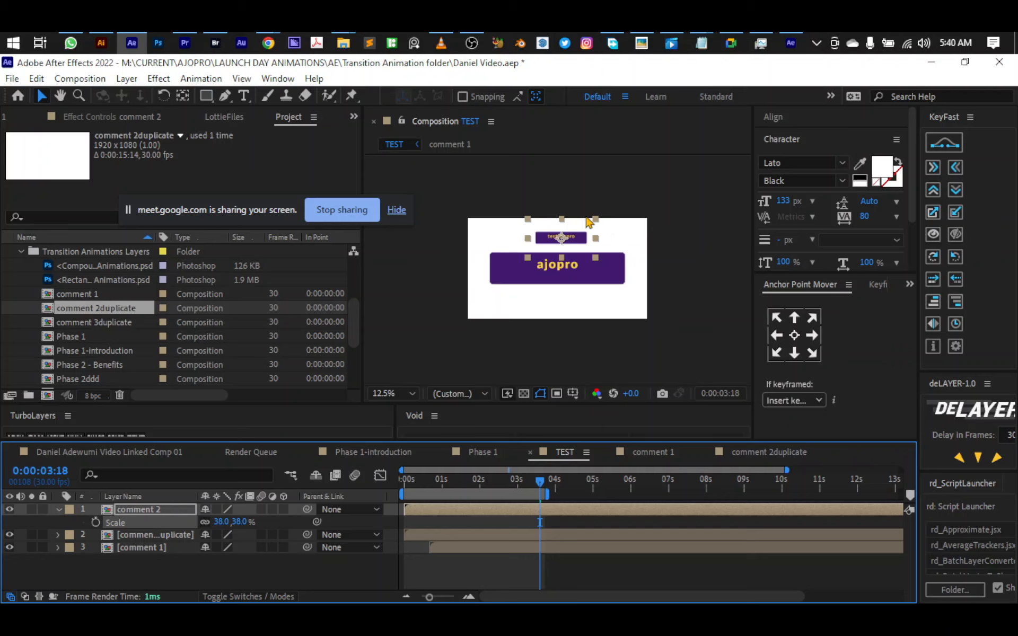
scroll(587, 219, "up", 3)
scroll(582, 258, "down", 3)
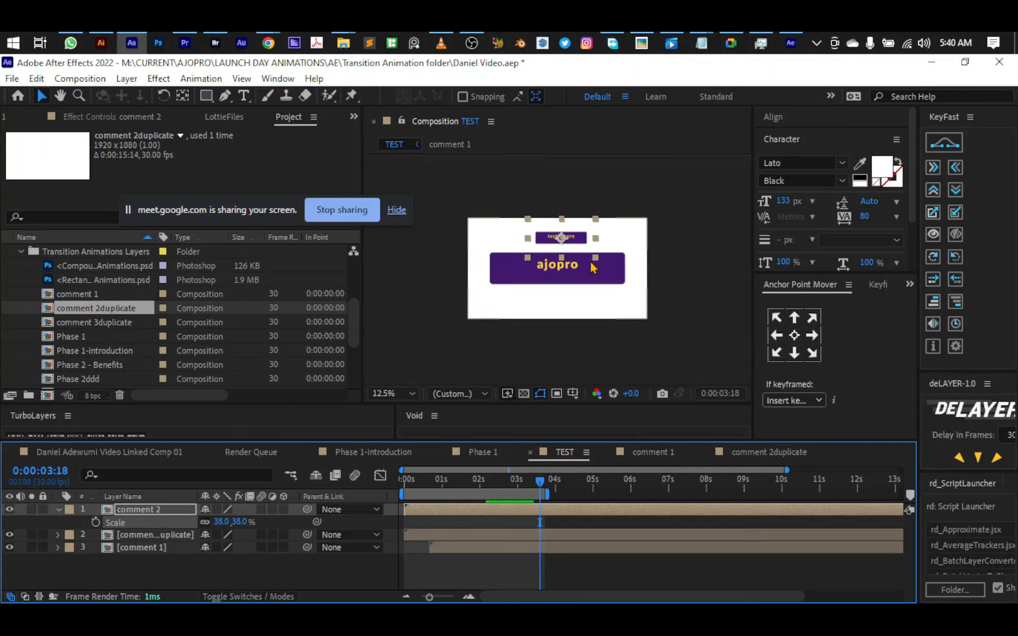
Scale the comment 2duplicate layer down to 34% in TEST.
scroll(593, 268, "up", 2)
left_click(148, 535)
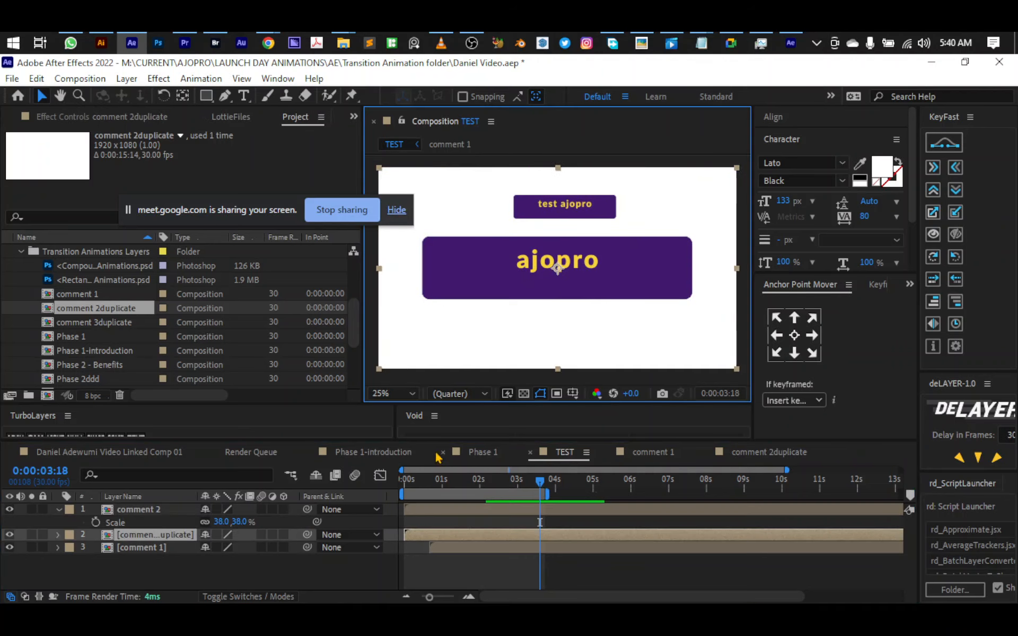
key("s")
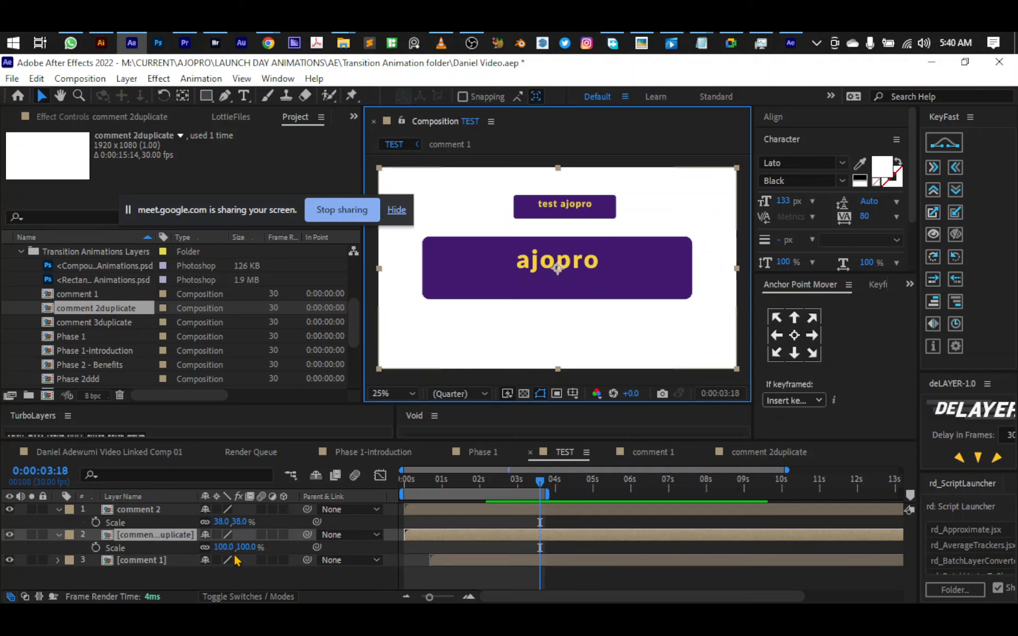
left_click_drag(223, 547, 190, 554)
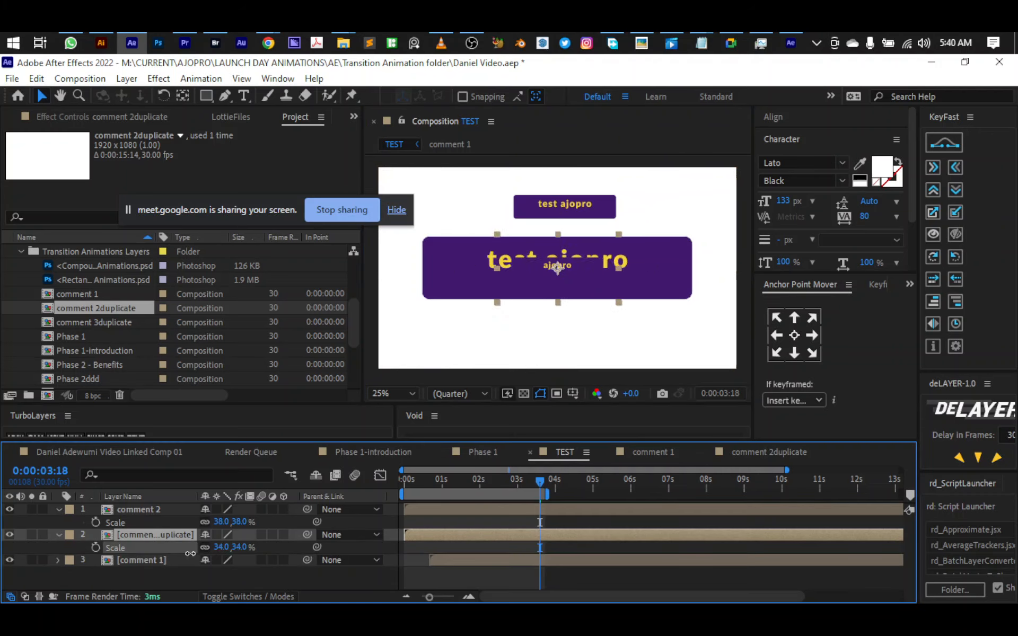
Scale the comment 1 layer down to 41% and move its card to the lower right of the canvas.
left_click(137, 562)
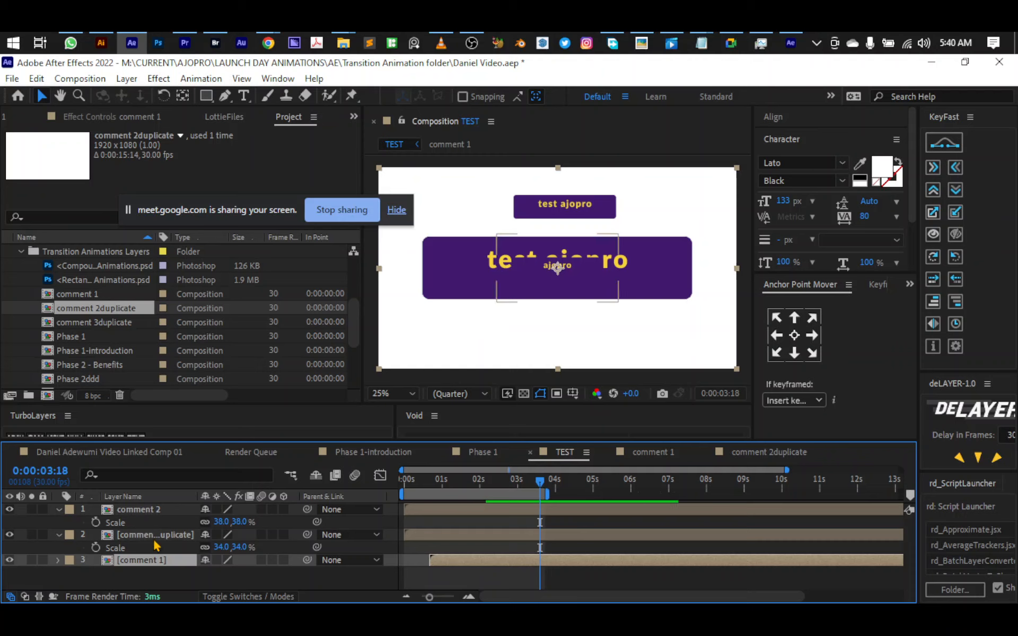
key("s")
left_click_drag(233, 572, 206, 581)
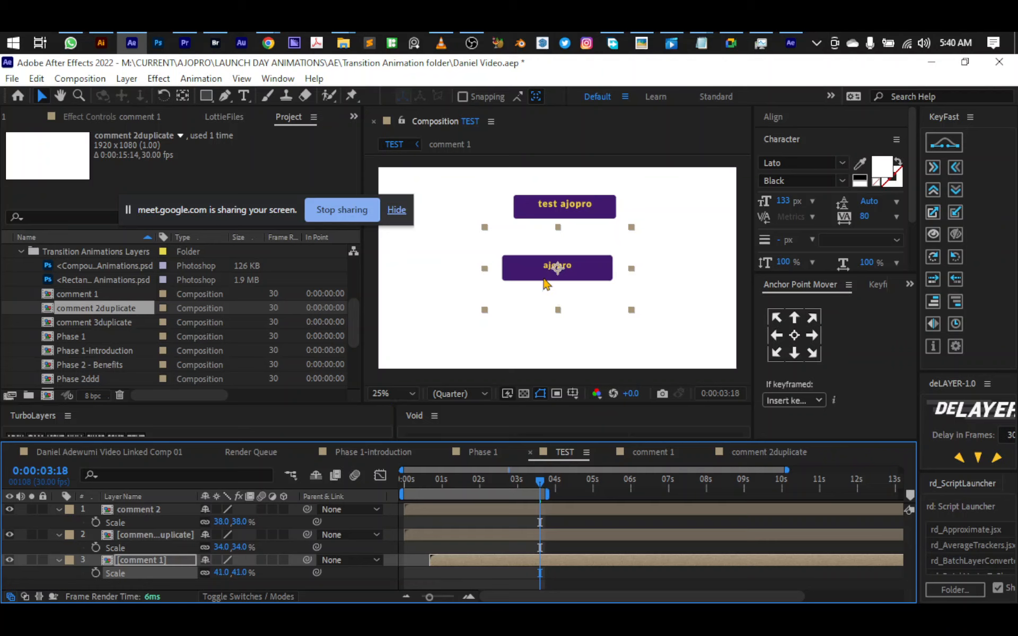
left_click_drag(546, 284, 620, 342)
key("period")
key("period")
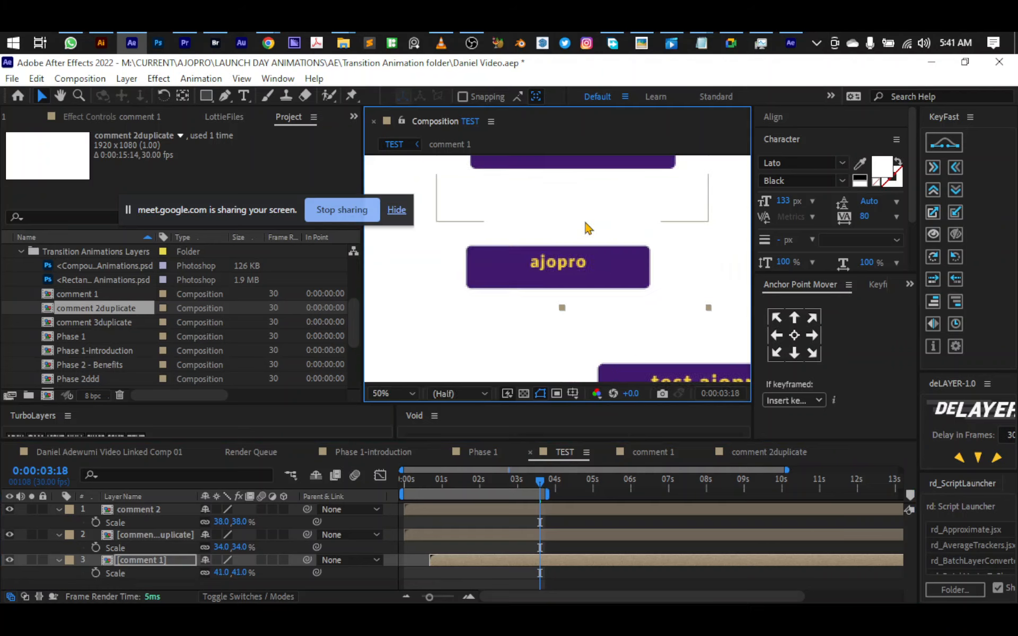
key("comma")
key("comma")
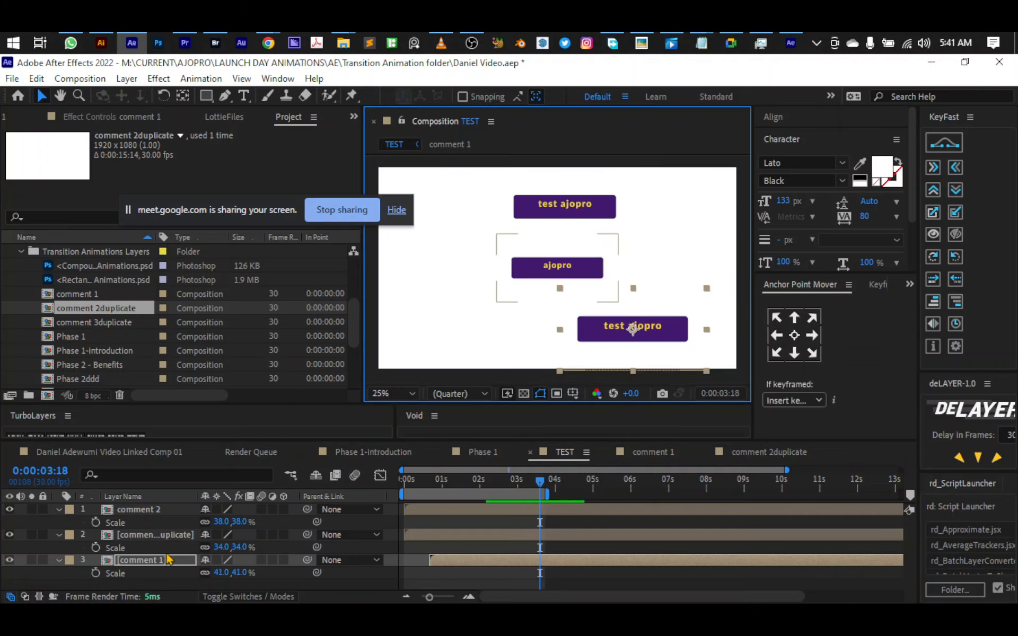
Open the comment 1 composition and change its "test ajopro" text to "Go ajopro".
left_click(166, 561)
left_click(671, 454)
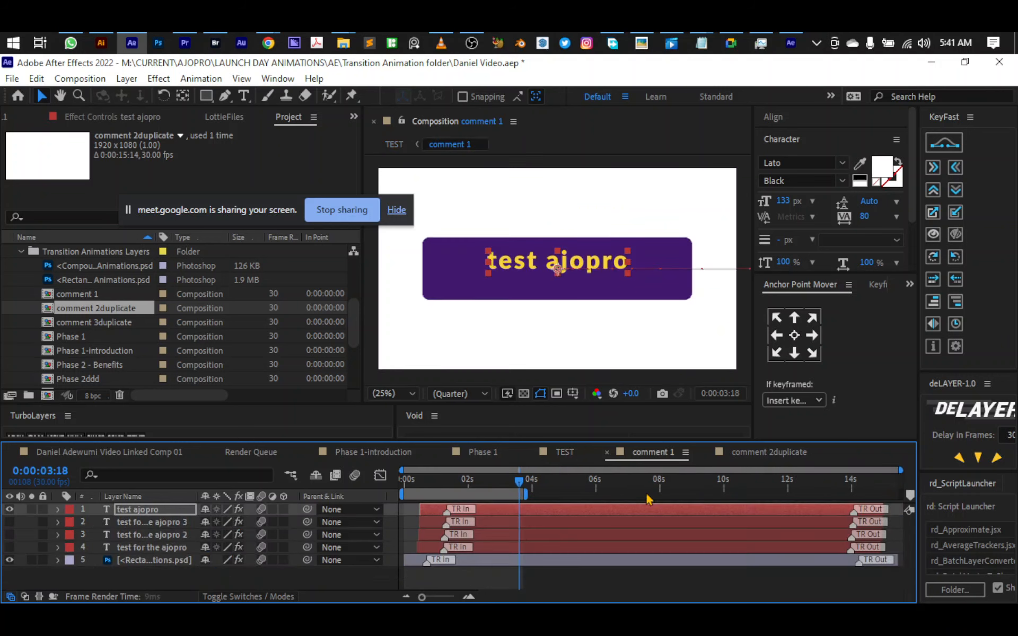
left_click(157, 510)
double_click(158, 510)
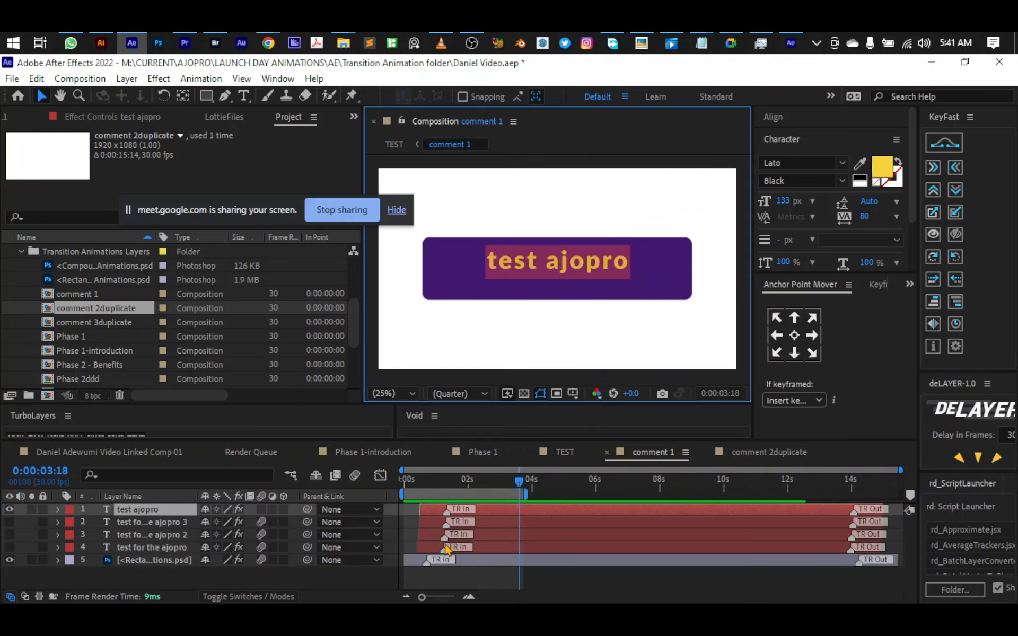
key("Left")
key("ctrl+shift+Right")
key("ctrl+shift+Right")
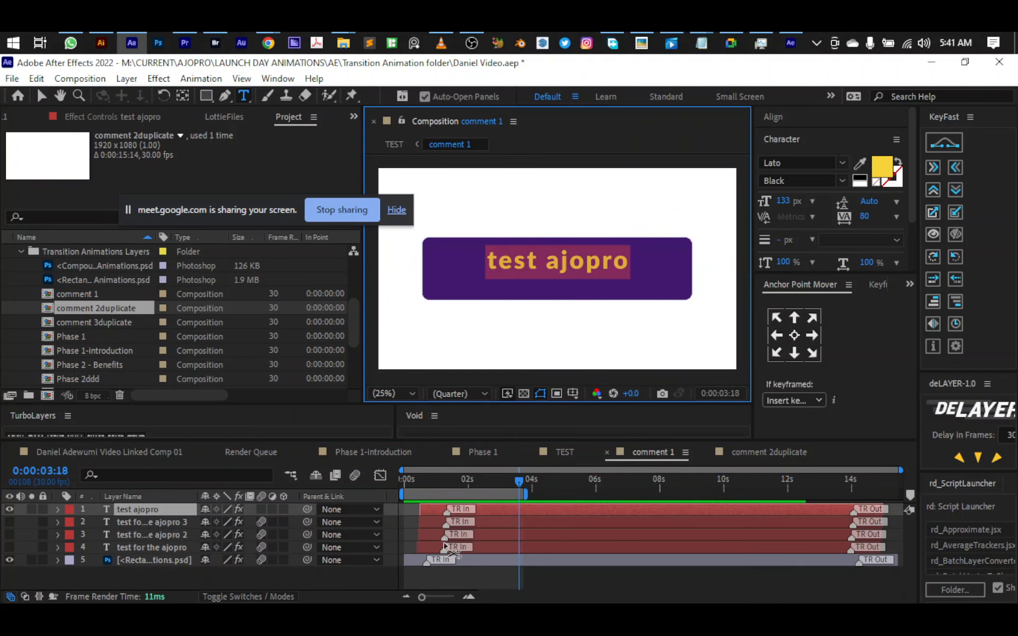
key("ctrl+shift+Left")
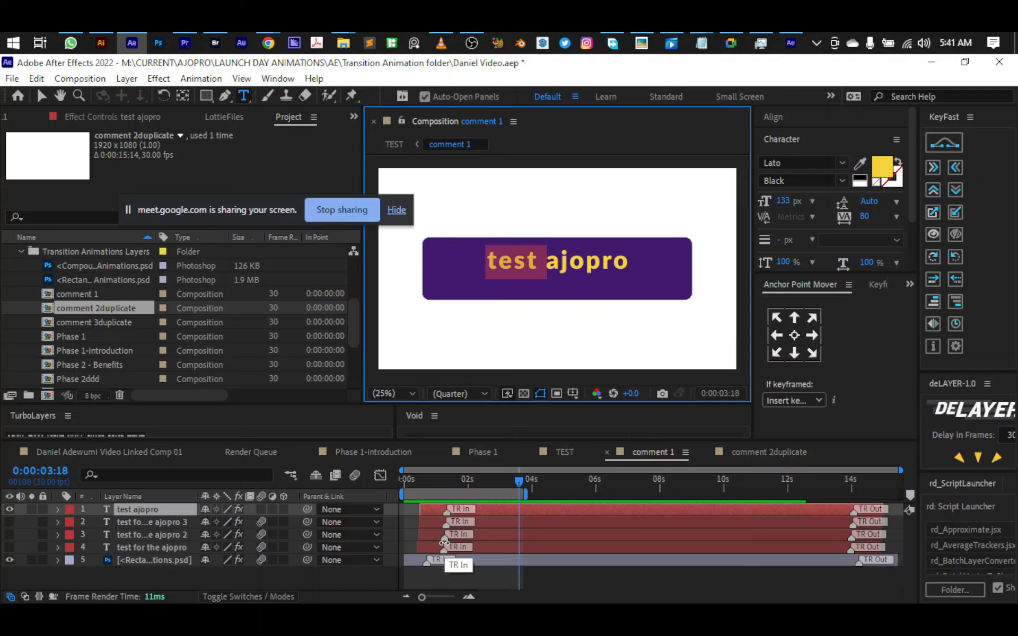
type("GF")
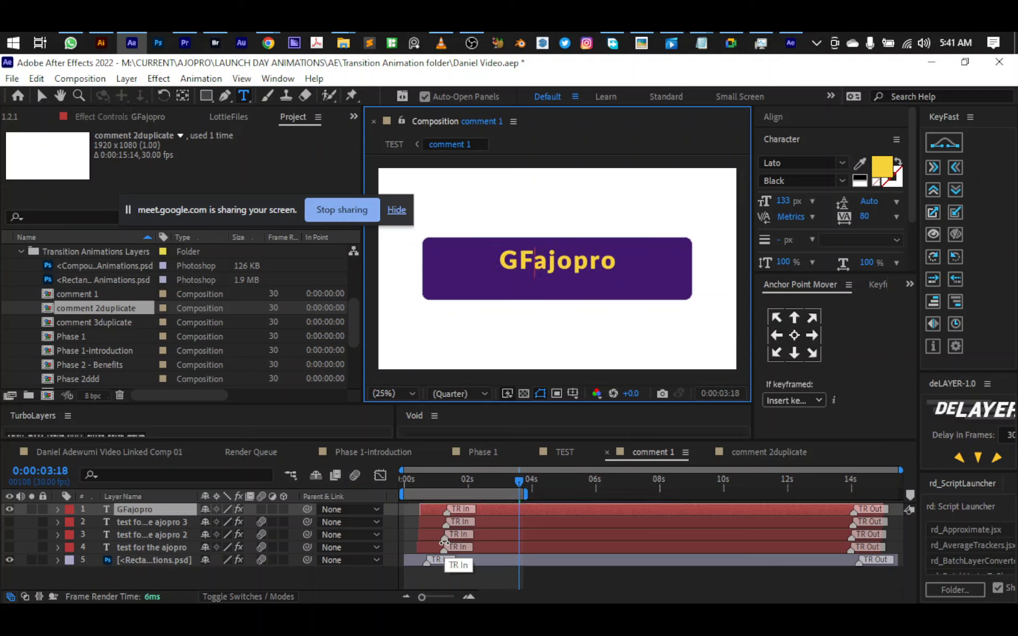
key("BackSpace")
type("o")
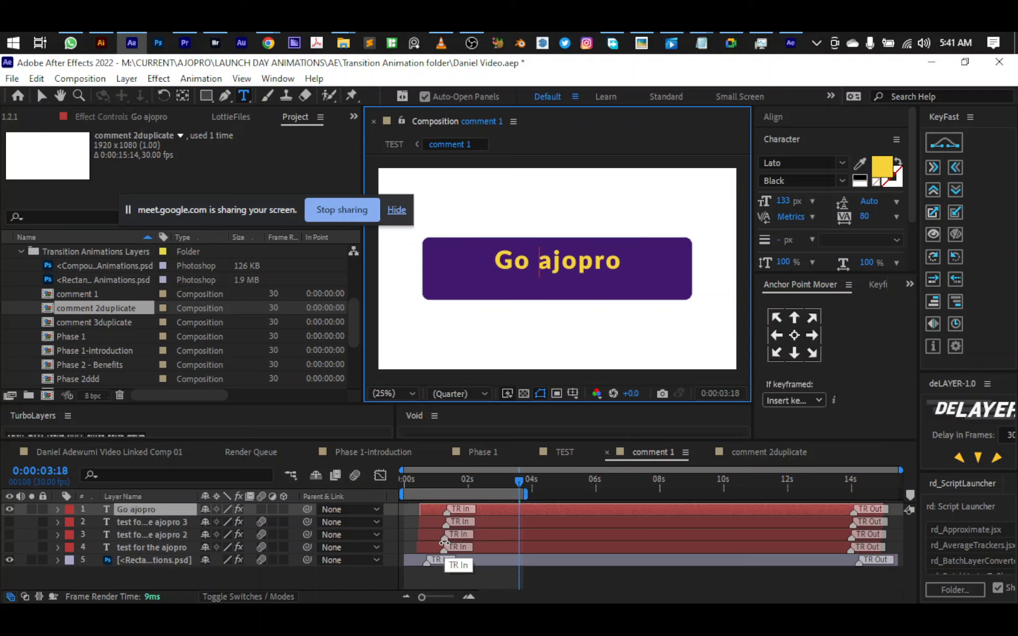
key("Escape")
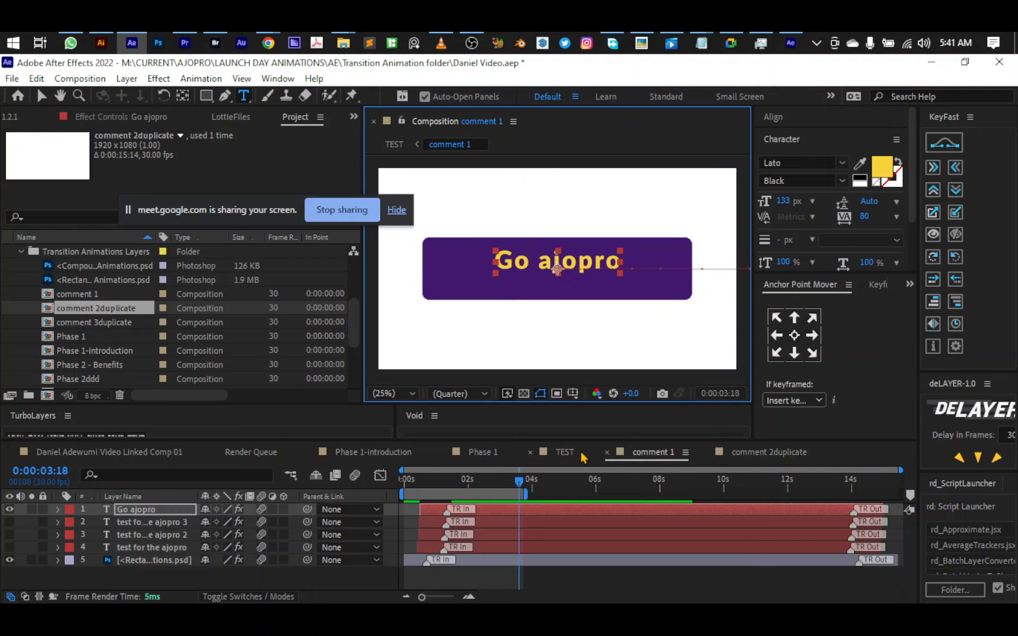
Return to TEST and add the comment 3duplicate composition above the comment 2 layer.
left_click(565, 451)
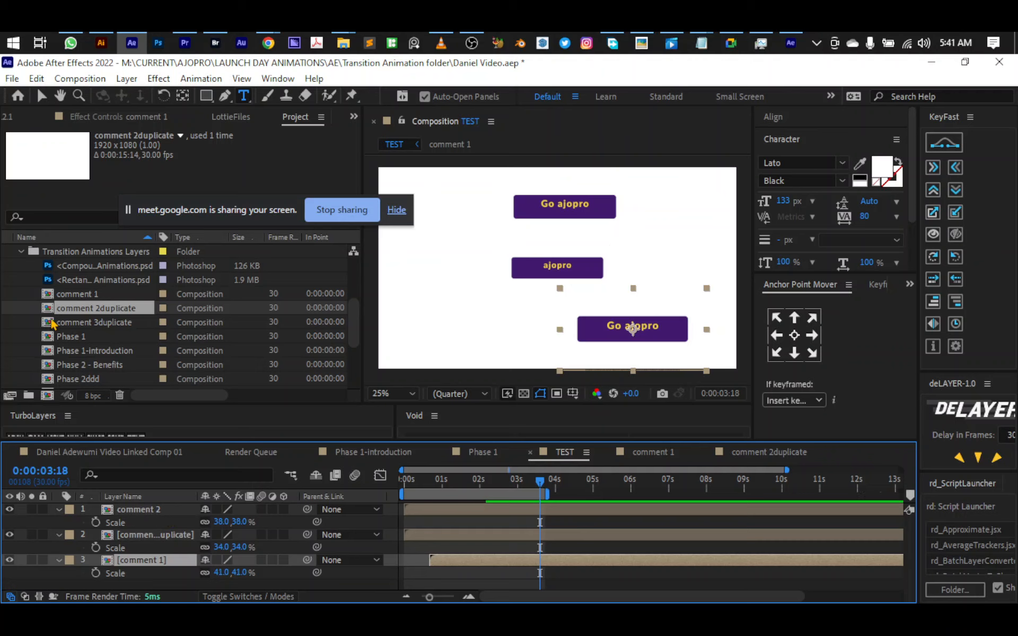
left_click(82, 322)
left_click_drag(88, 329, 133, 511)
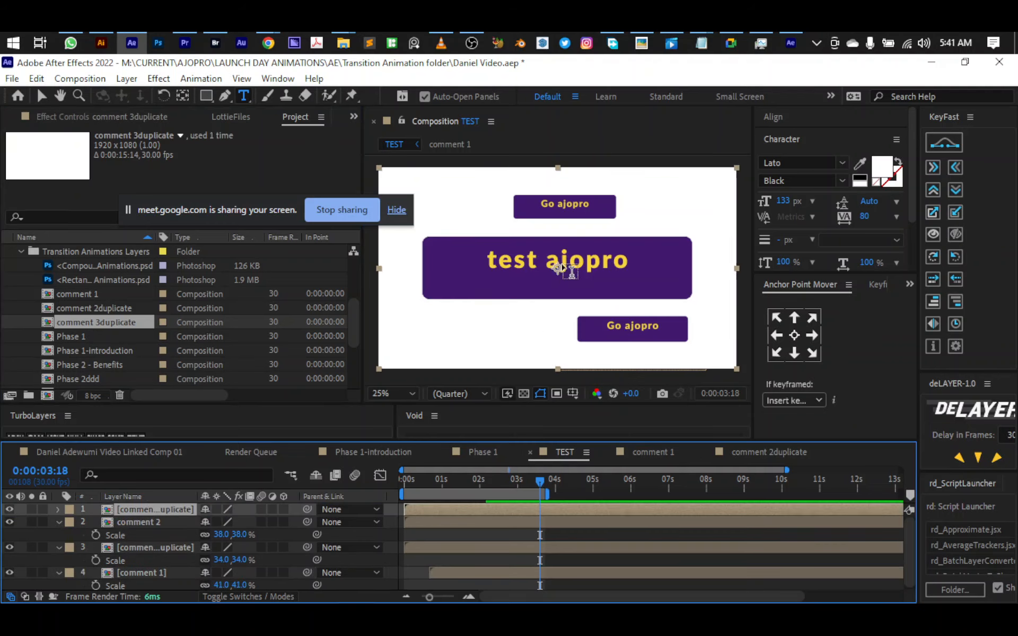
Open the comment 3duplicate composition and change its "test ajopro" text to "comment ajopro".
double_click(161, 511)
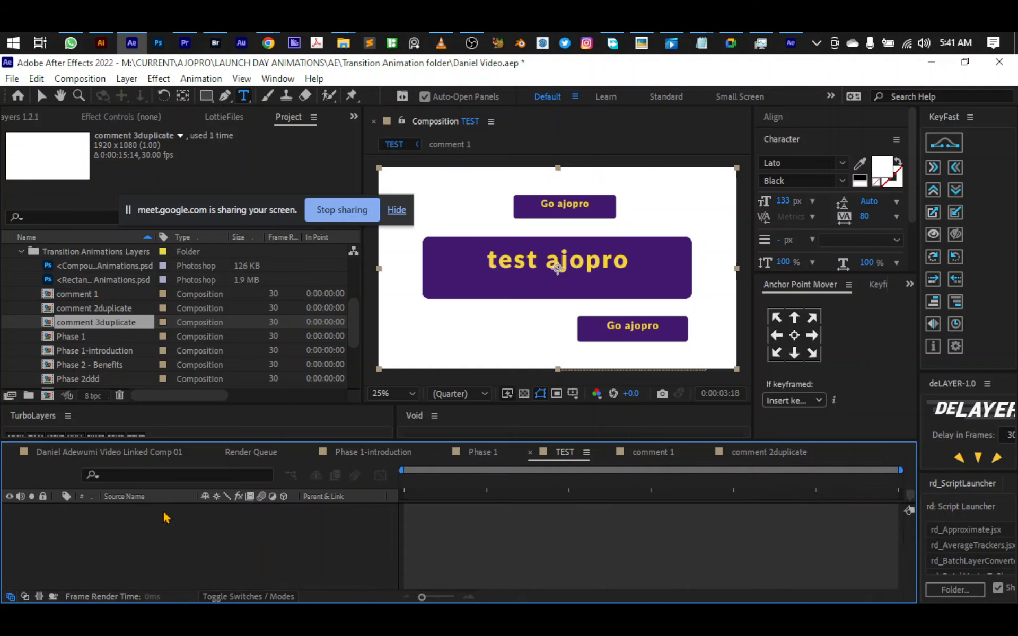
left_click(142, 512)
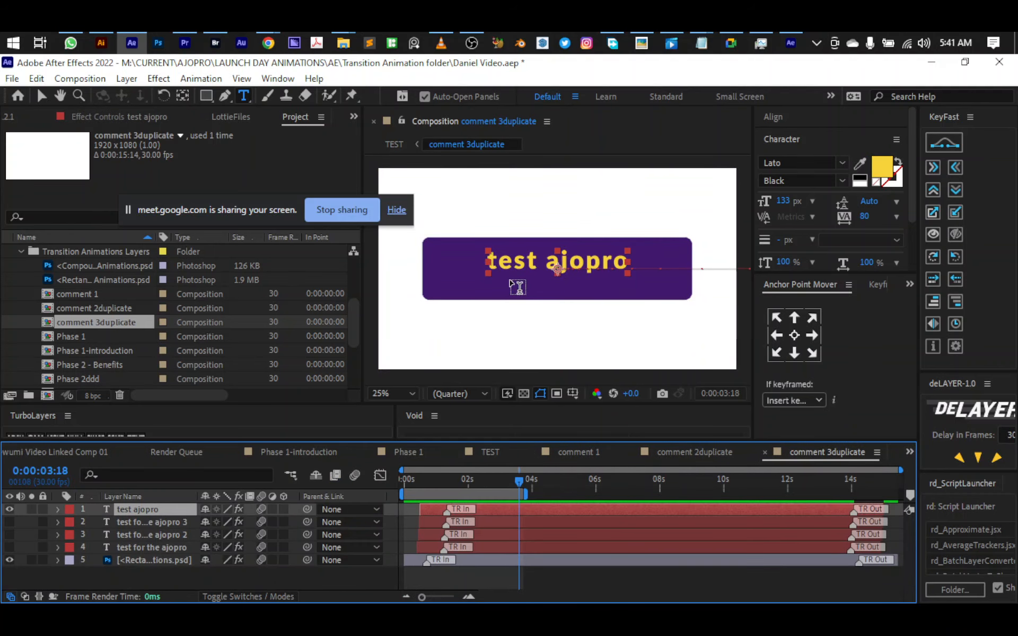
double_click(139, 514)
key("Left")
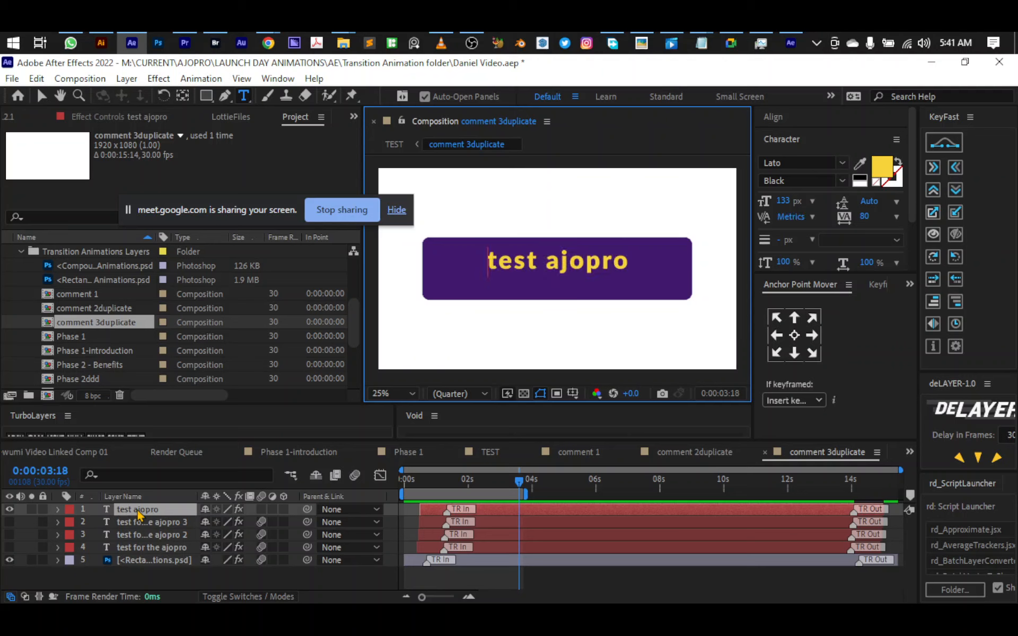
key("ctrl+shift+Right")
type("comment")
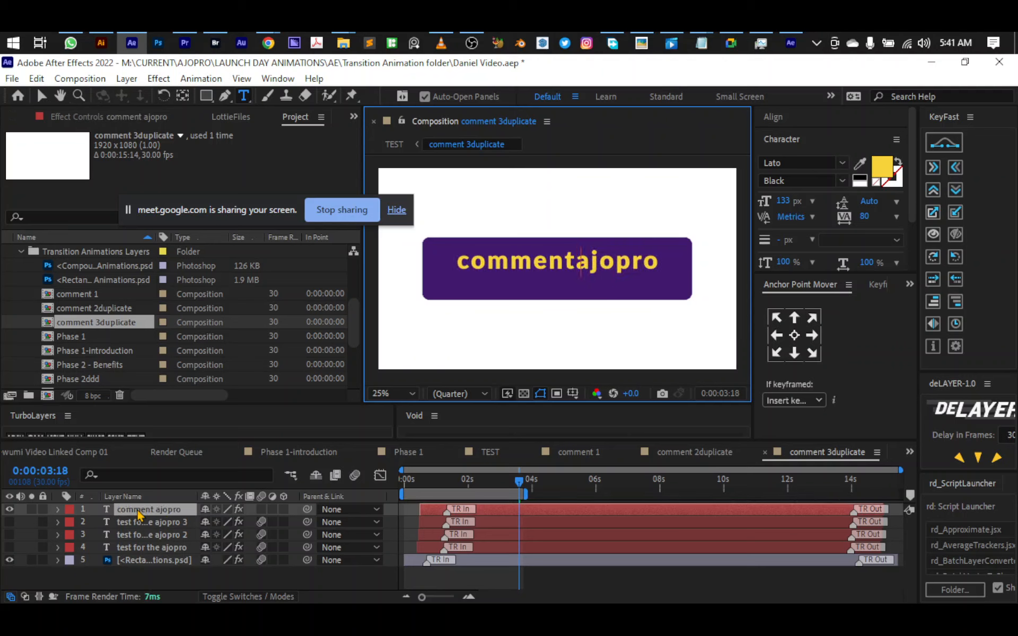
key("Escape")
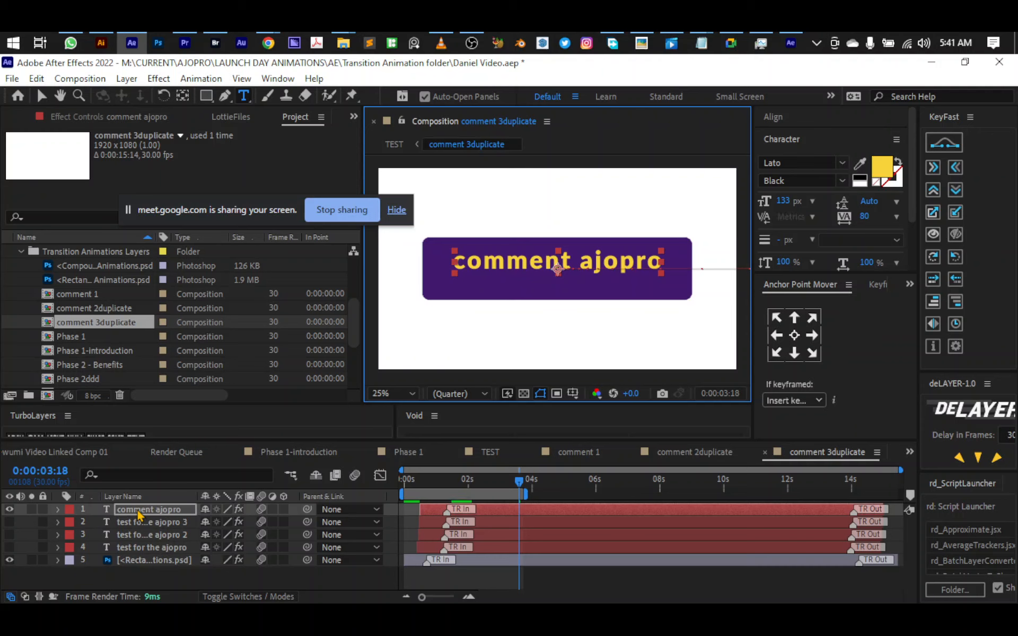
Return to TEST, scale the comment 3duplicate layer to 40% and move its card to the lower left of the canvas.
key("v")
key("Tab")
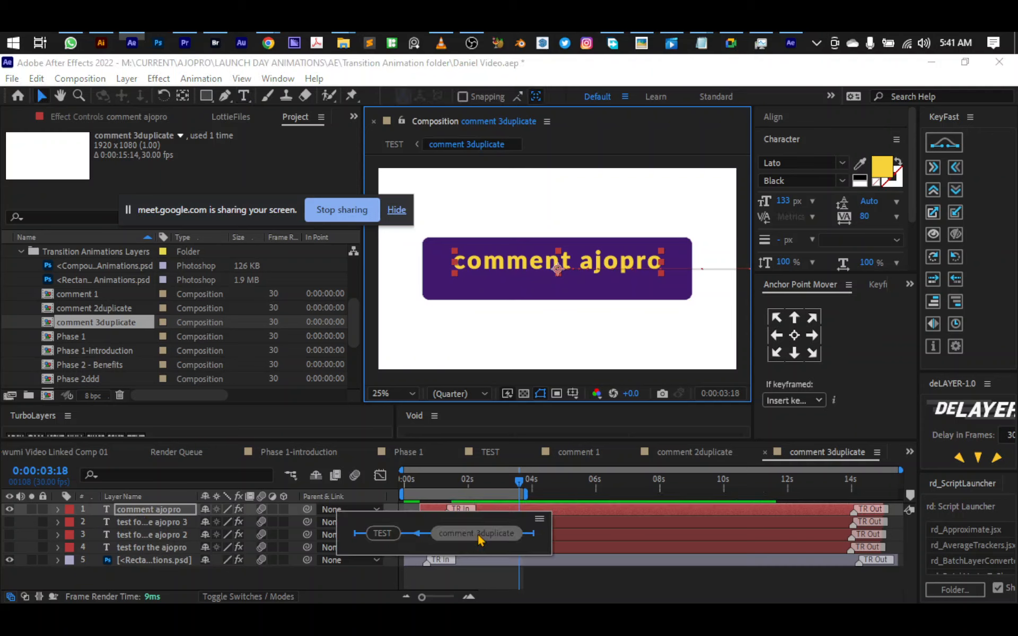
left_click(478, 537)
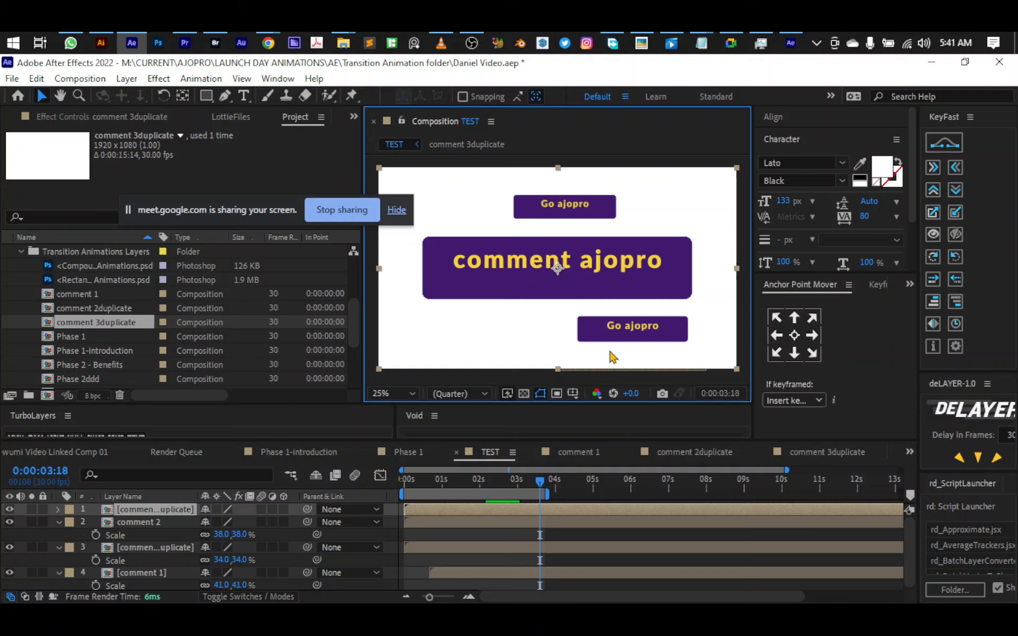
key("s")
left_click_drag(223, 522, 180, 524)
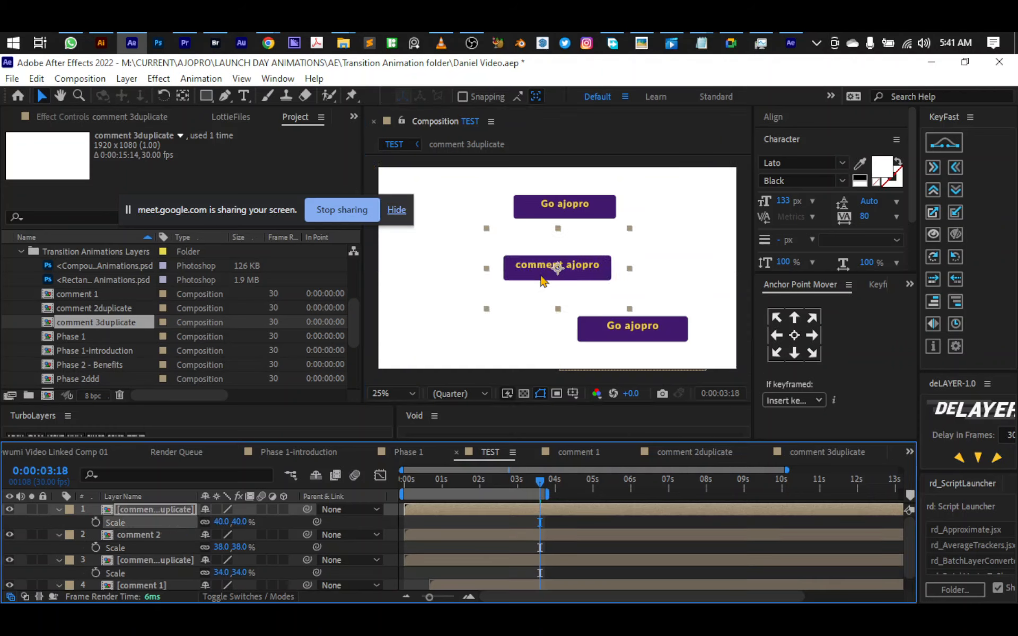
left_click_drag(540, 278, 463, 327)
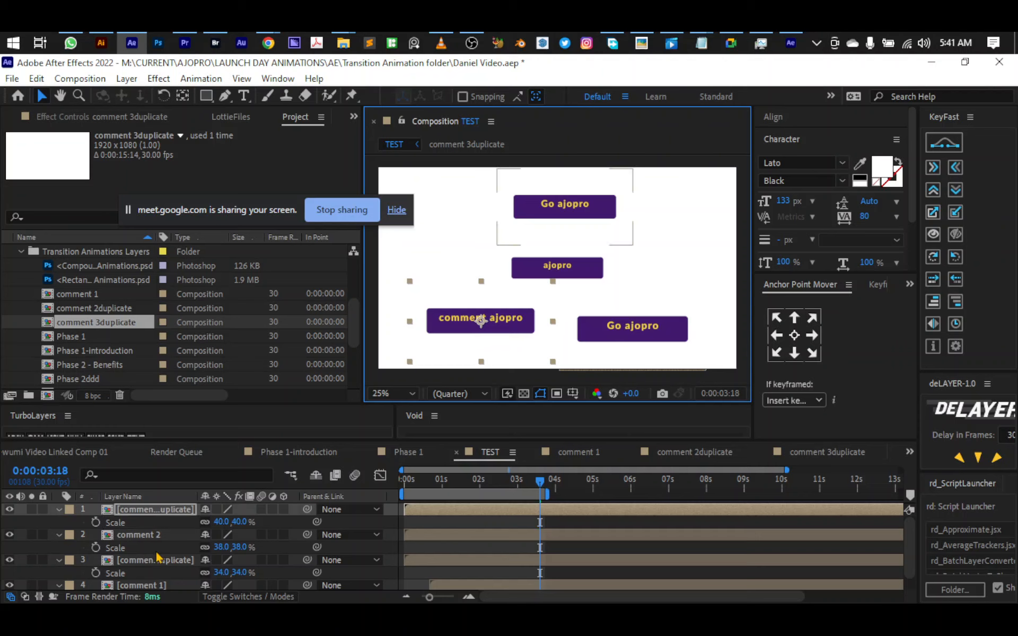
left_click(164, 512)
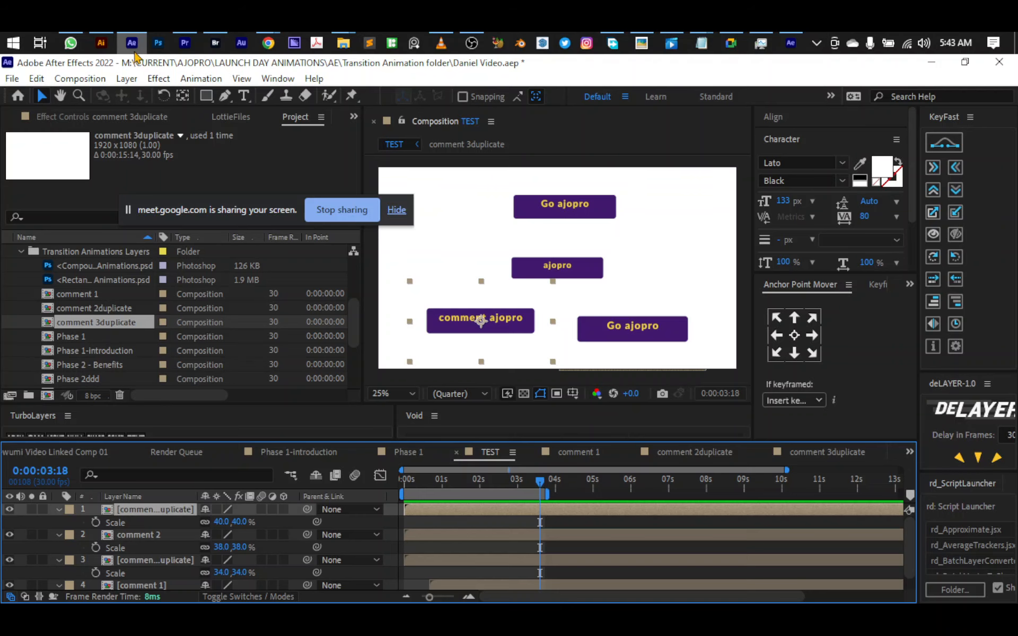
Switch to WhatsApp, view the shared AjoPro review-card video as a reference, and return to After Effects.
left_click(70, 43)
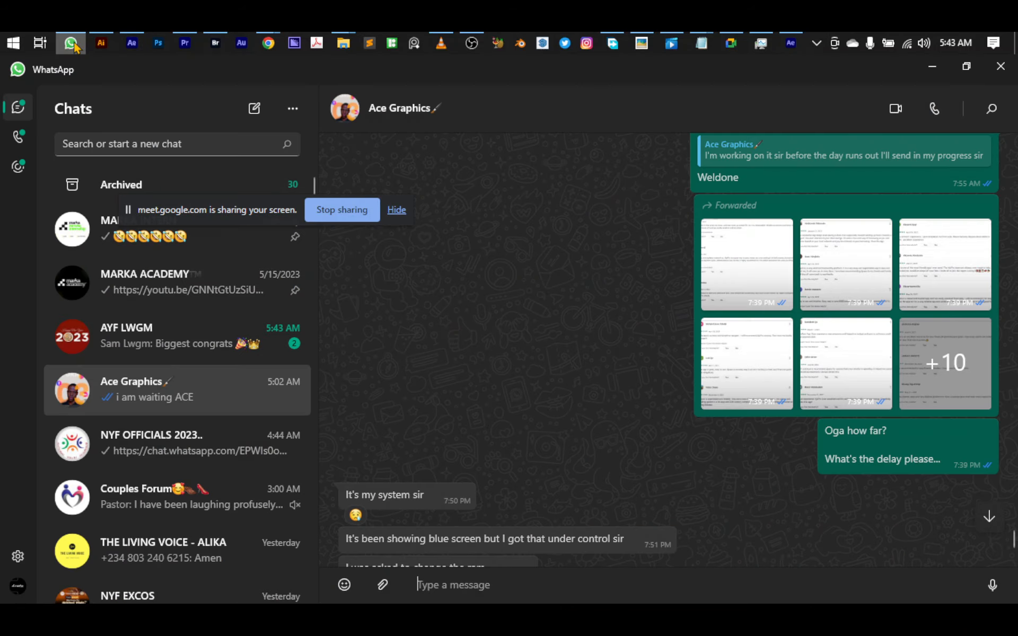
scroll(424, 370, "down", 6)
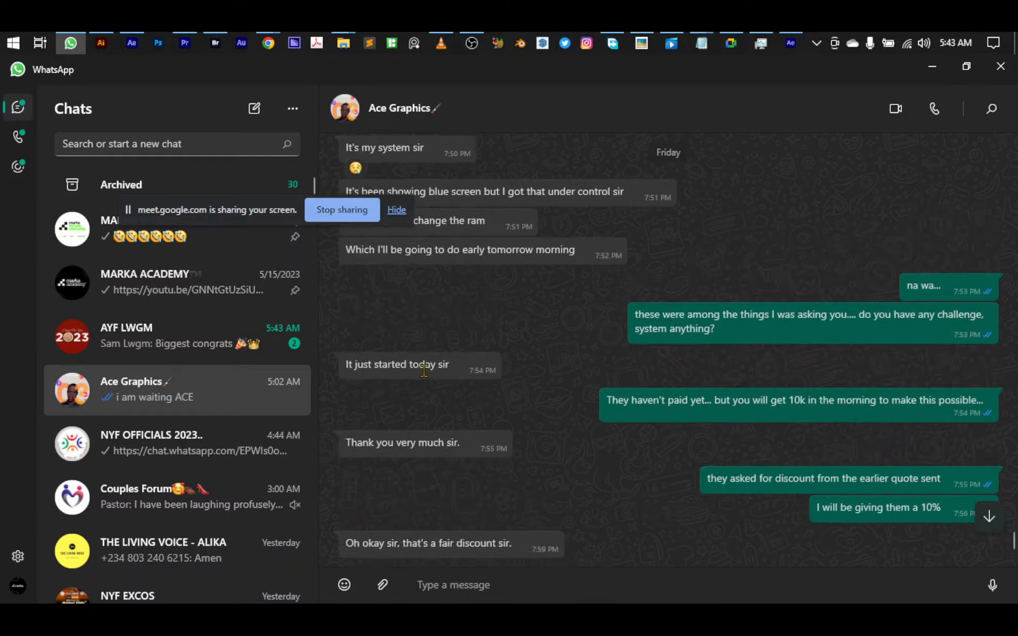
scroll(424, 370, "up", 5)
left_click(465, 331)
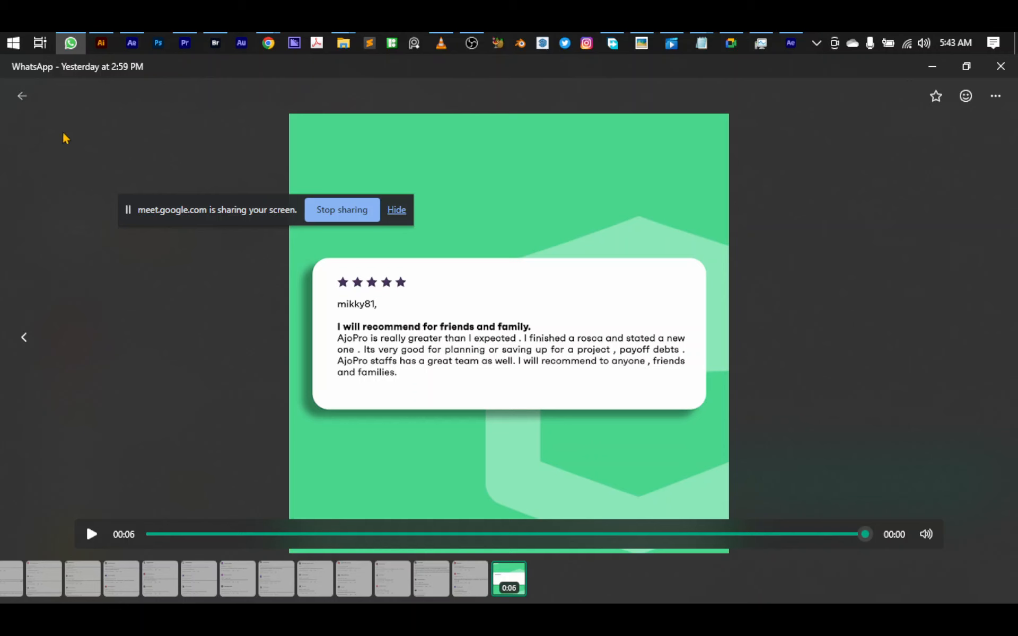
left_click(131, 42)
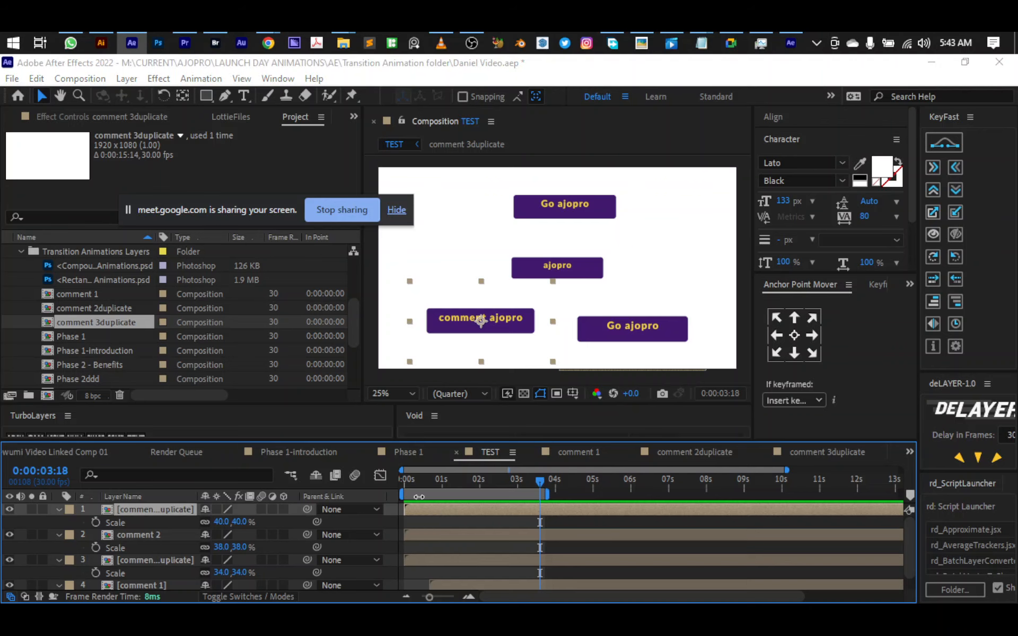
key("ctrl+k")
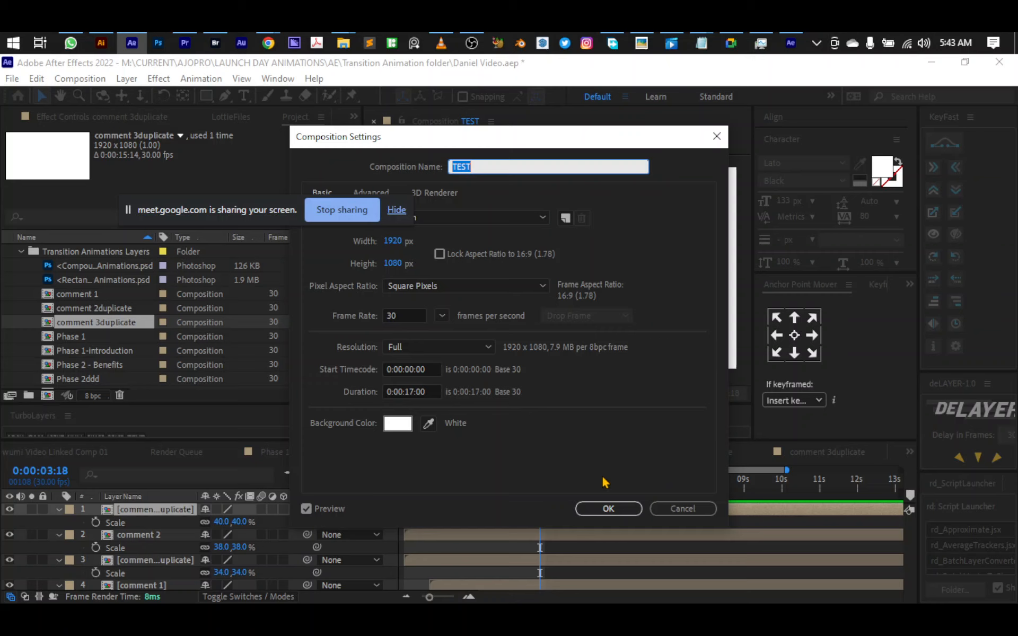
left_click(398, 423)
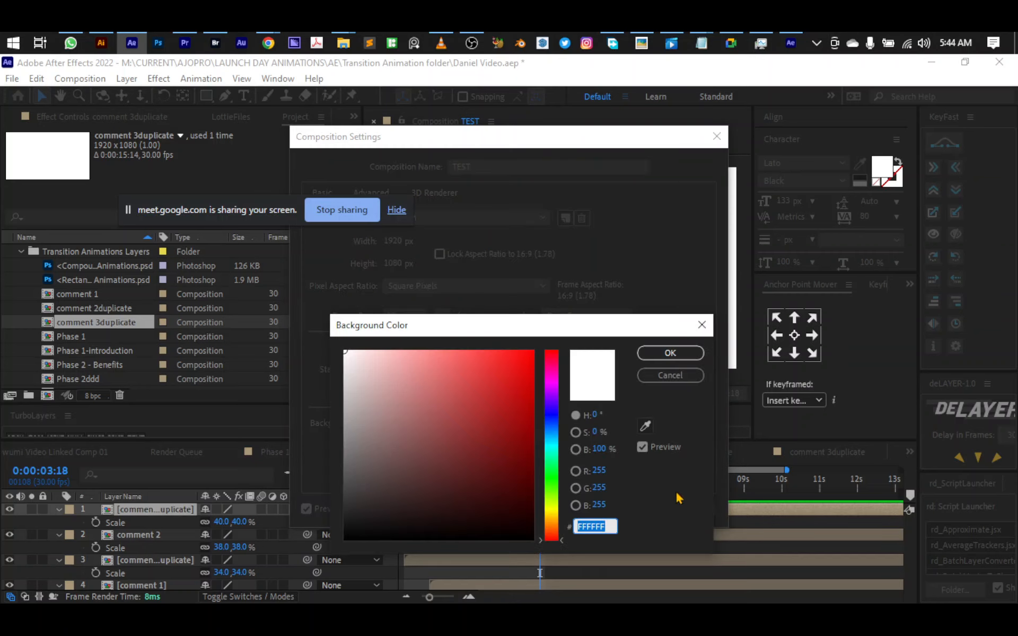
left_click(676, 377)
left_click(682, 508)
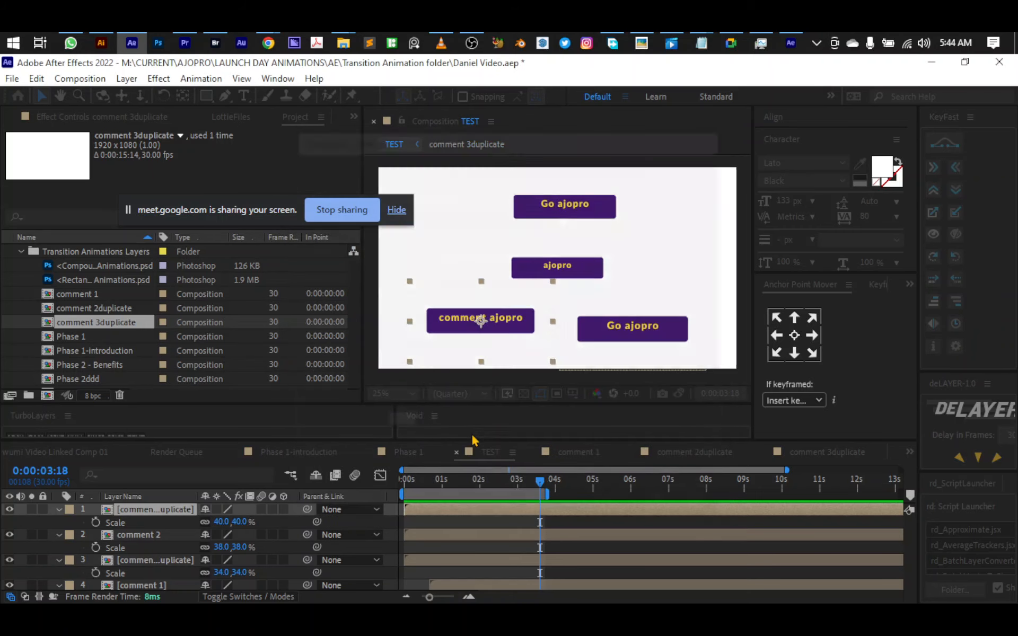